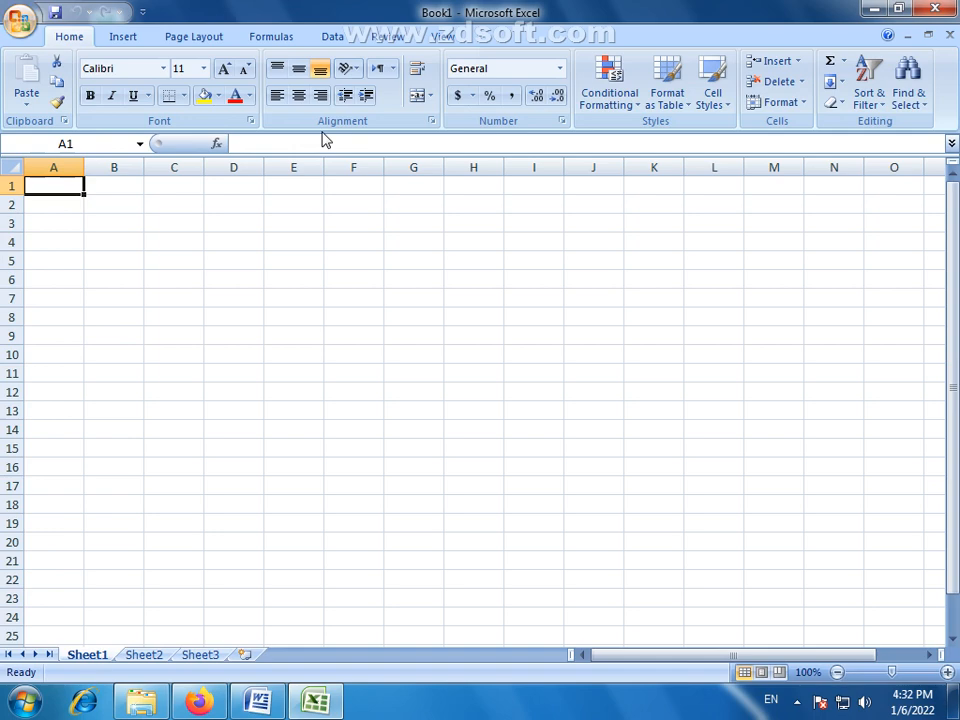
click(294, 352)
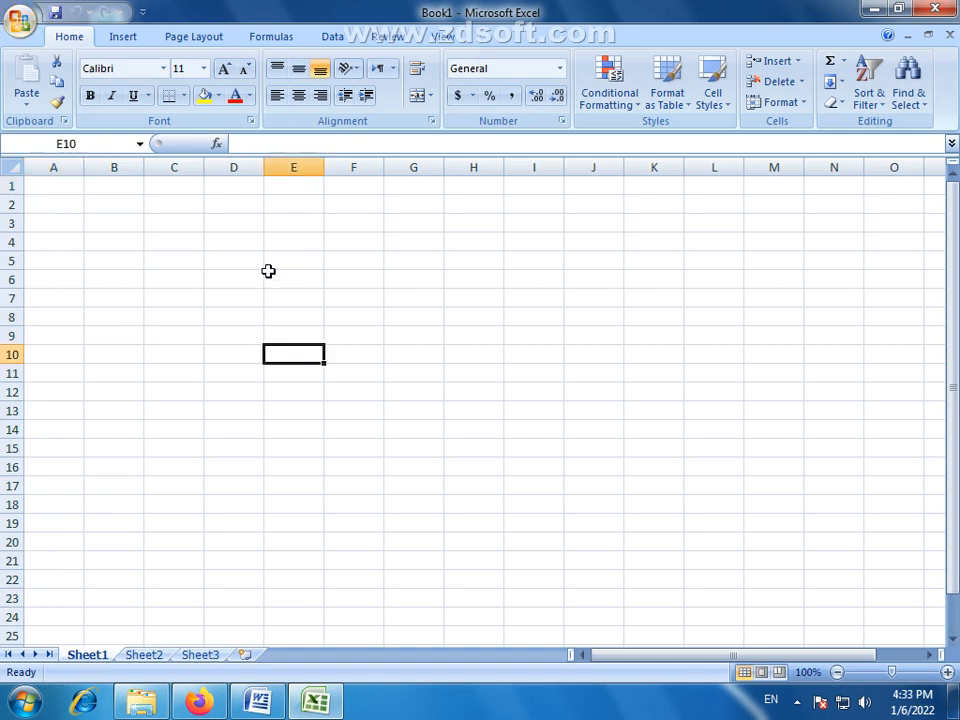
drag(322, 364, 322, 364)
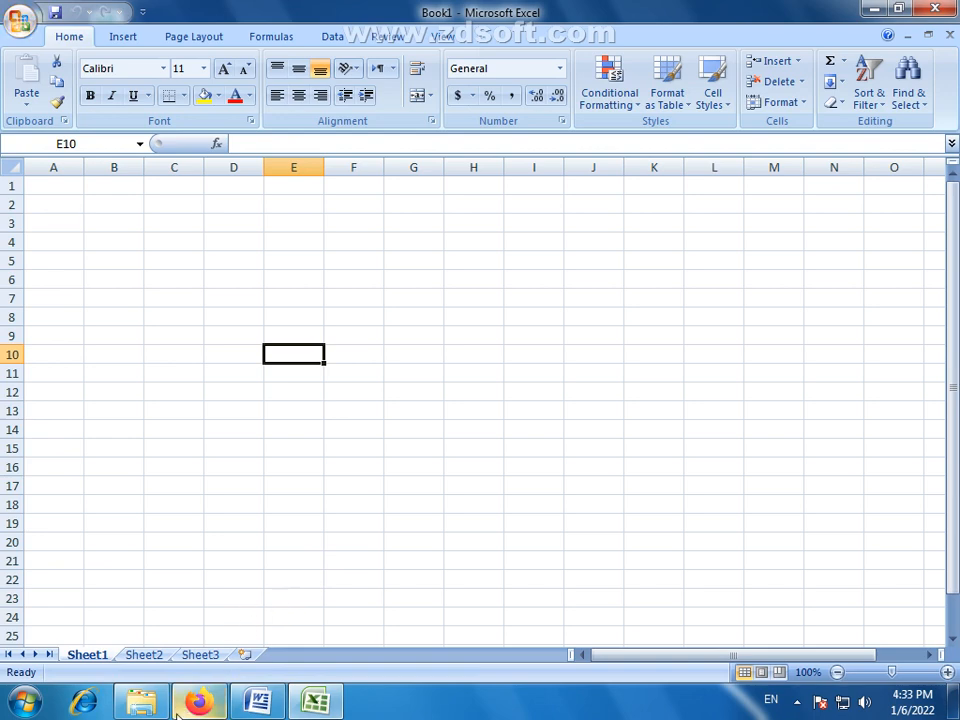
Step: Switch to Windows Explorer and open D:\PRIME\Prime Computer College\My Book\Book No 1 - Basic IT\Full Book
click(145, 705)
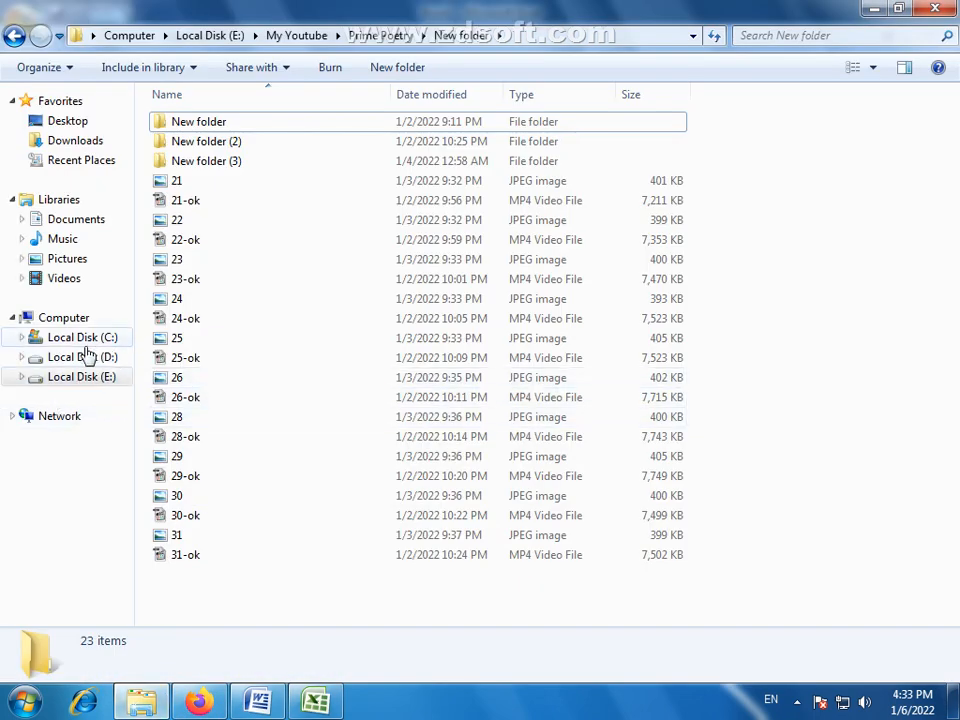
click(89, 358)
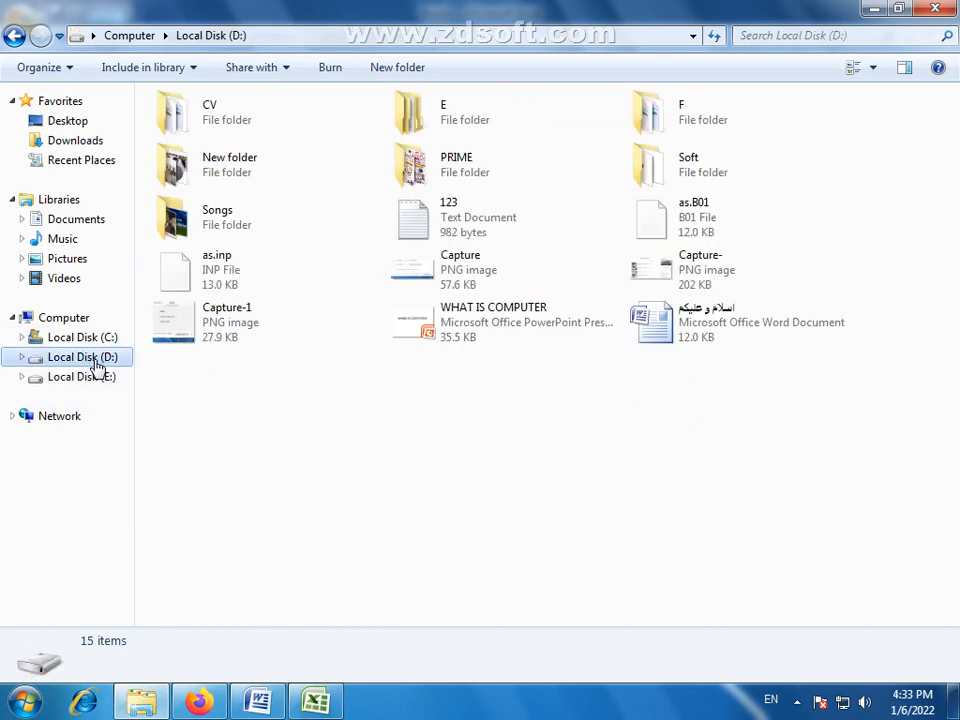
double_click(455, 176)
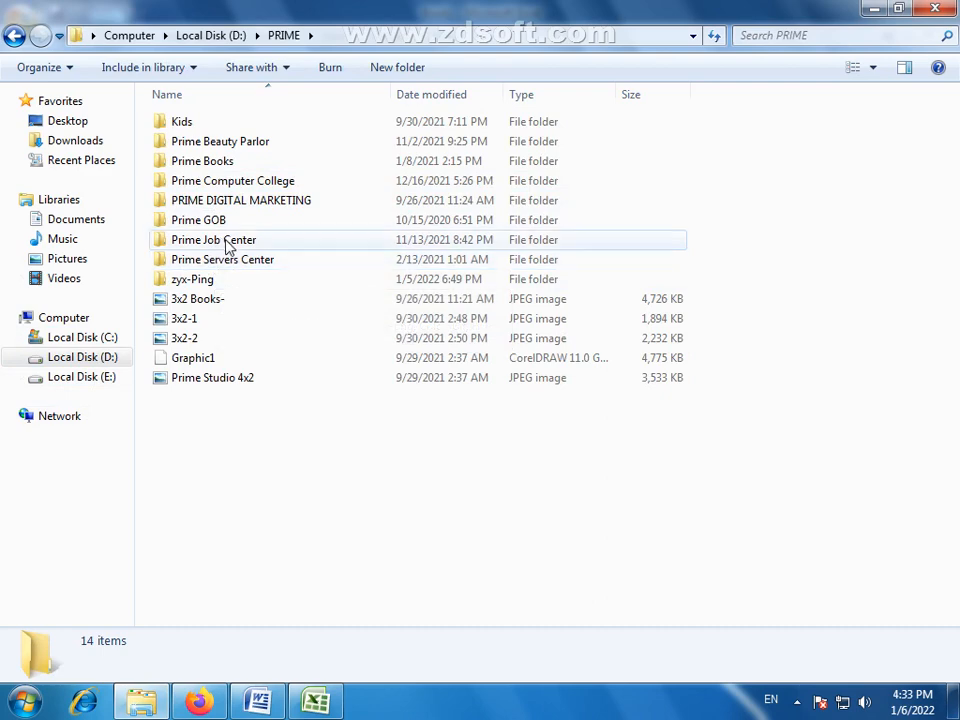
double_click(250, 182)
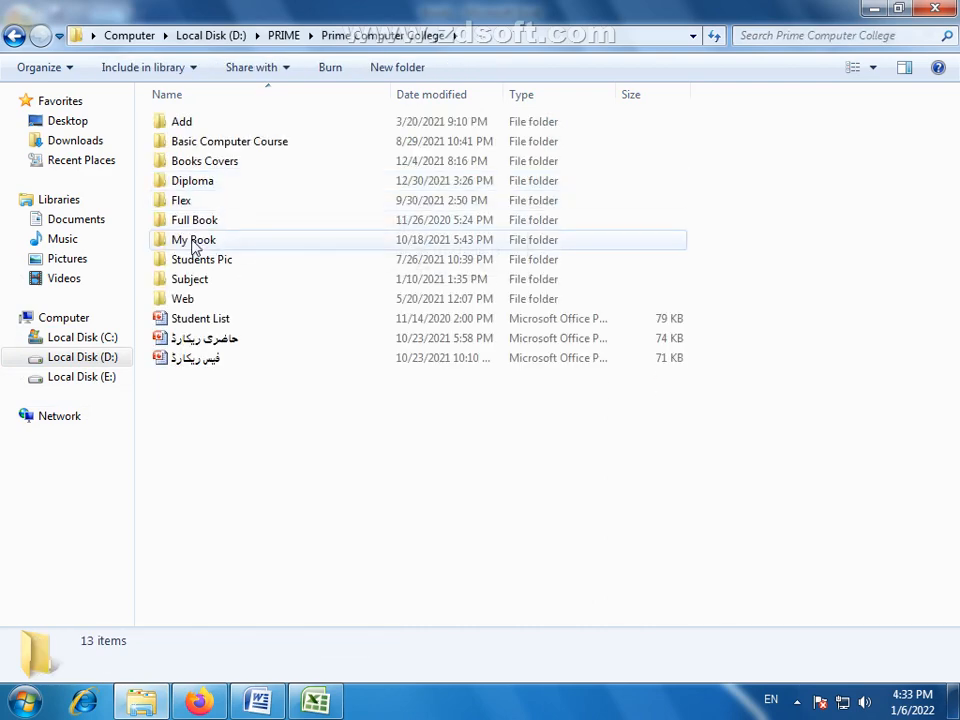
double_click(193, 240)
double_click(212, 143)
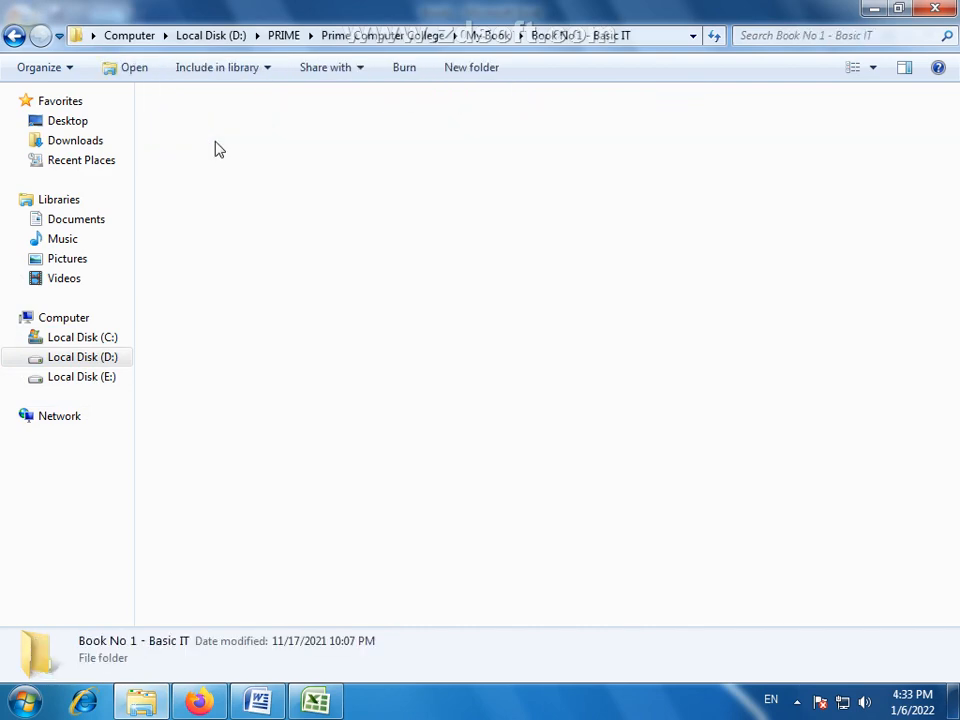
click(202, 136)
double_click(201, 123)
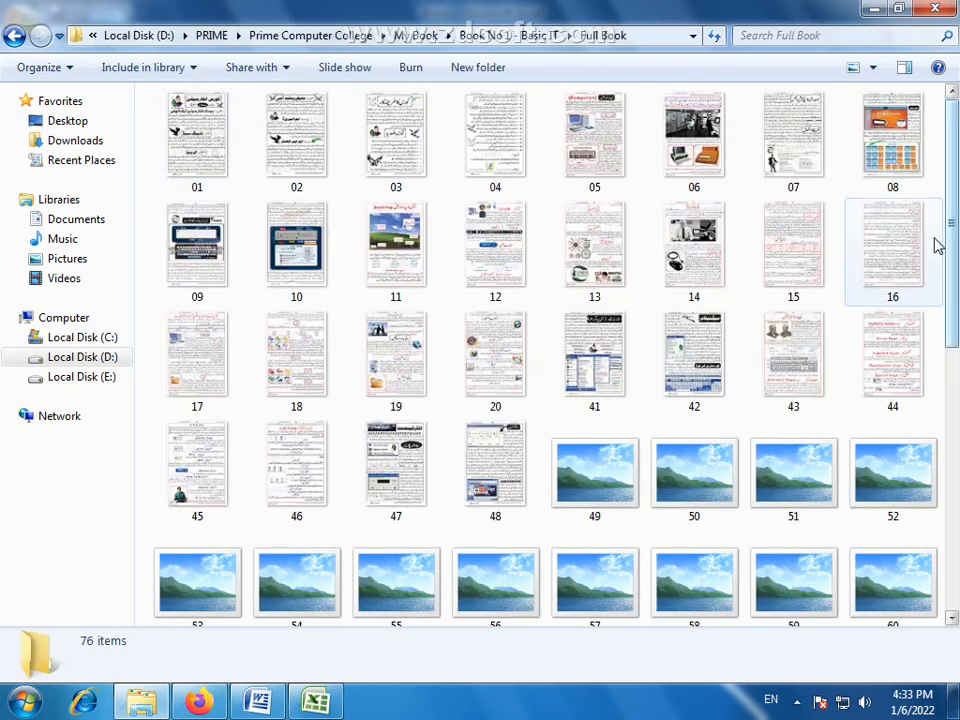
Step: Open the image D (2) from the Full Book folder and maximize its viewer window
drag(953, 273, 957, 540)
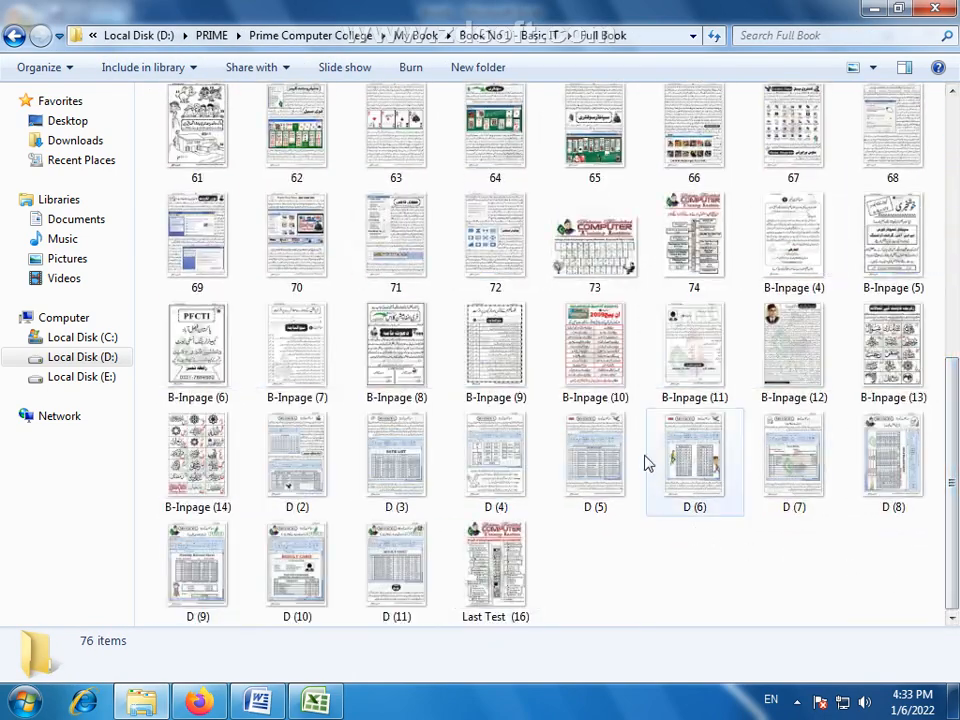
double_click(296, 468)
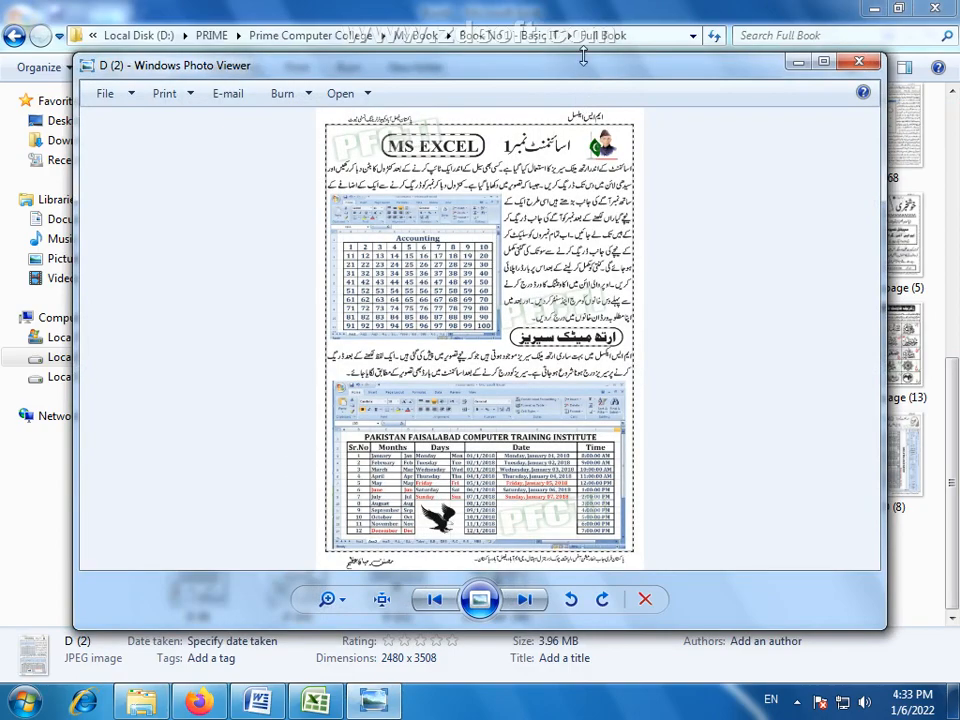
double_click(590, 76)
Step: Examine the first MS Excel assignment page, from the Accounting number grid down to the months, days, date and time table
scroll(435, 508, up, 3)
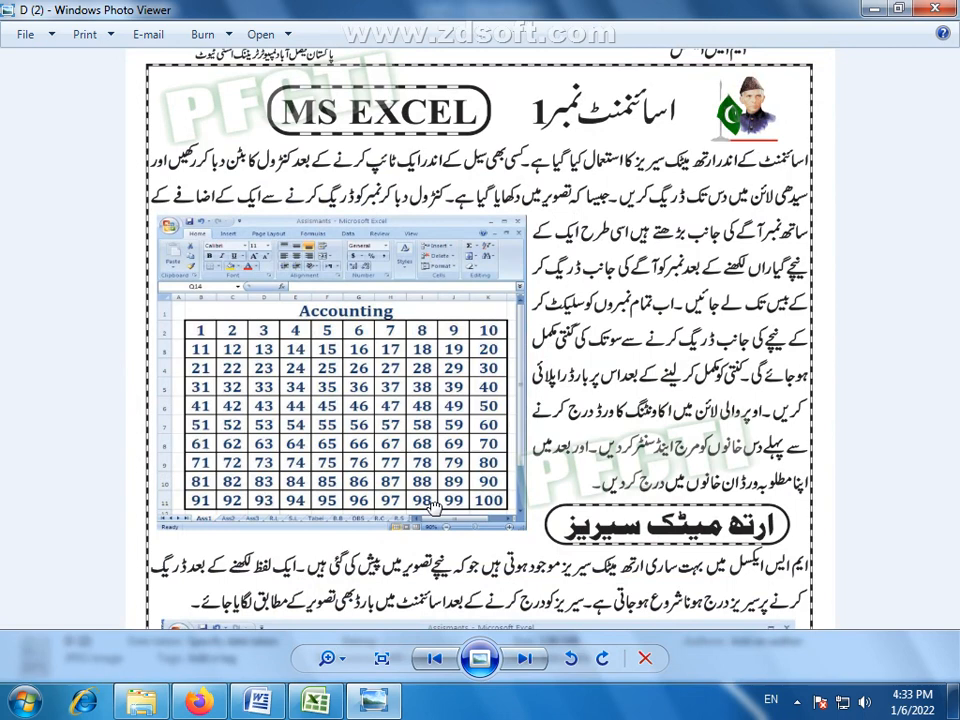
drag(433, 508, 430, 488)
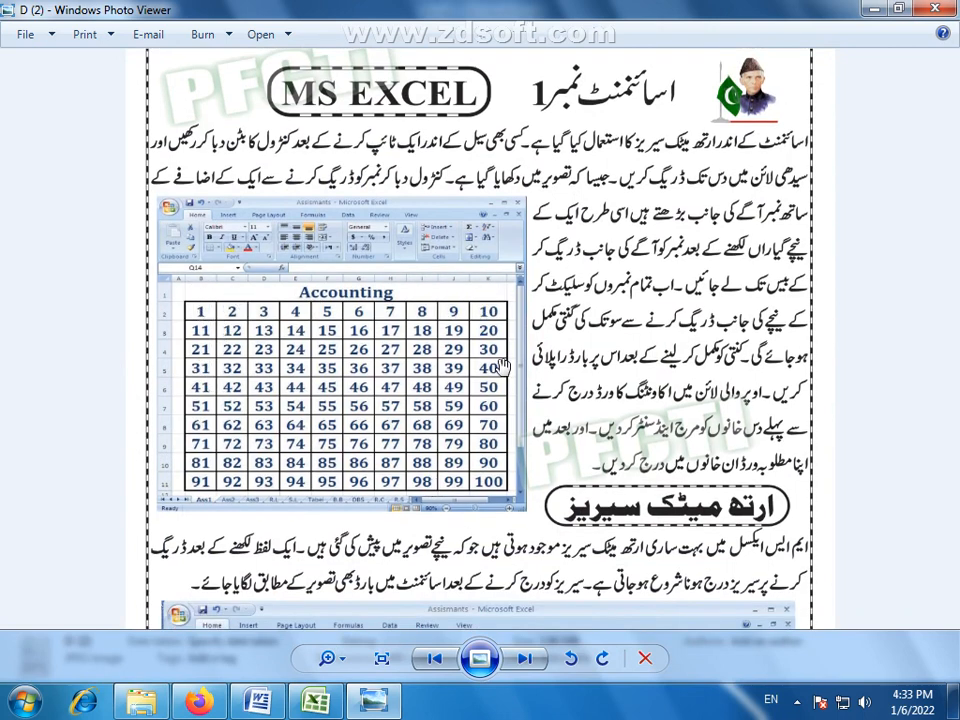
drag(586, 428, 584, 390)
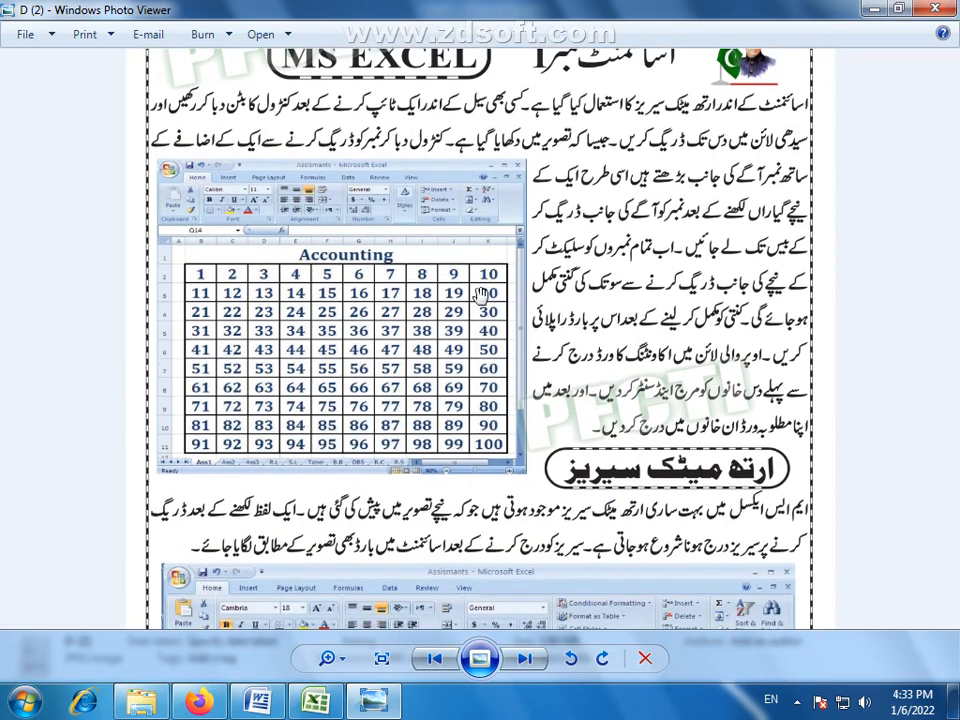
drag(439, 472, 443, 417)
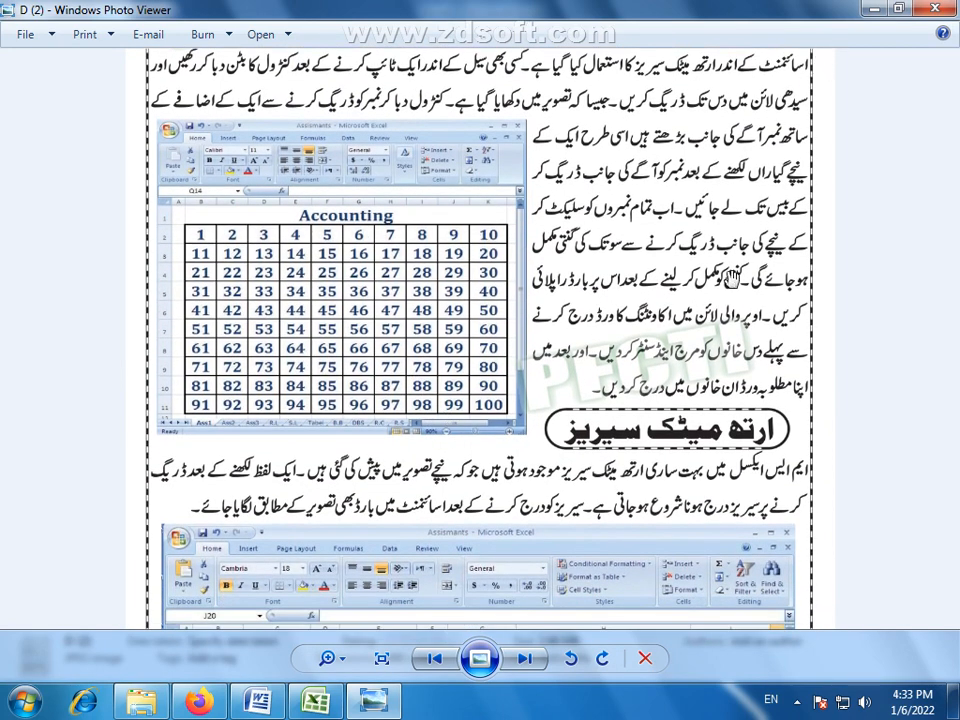
drag(590, 595, 598, 441)
drag(625, 572, 660, 345)
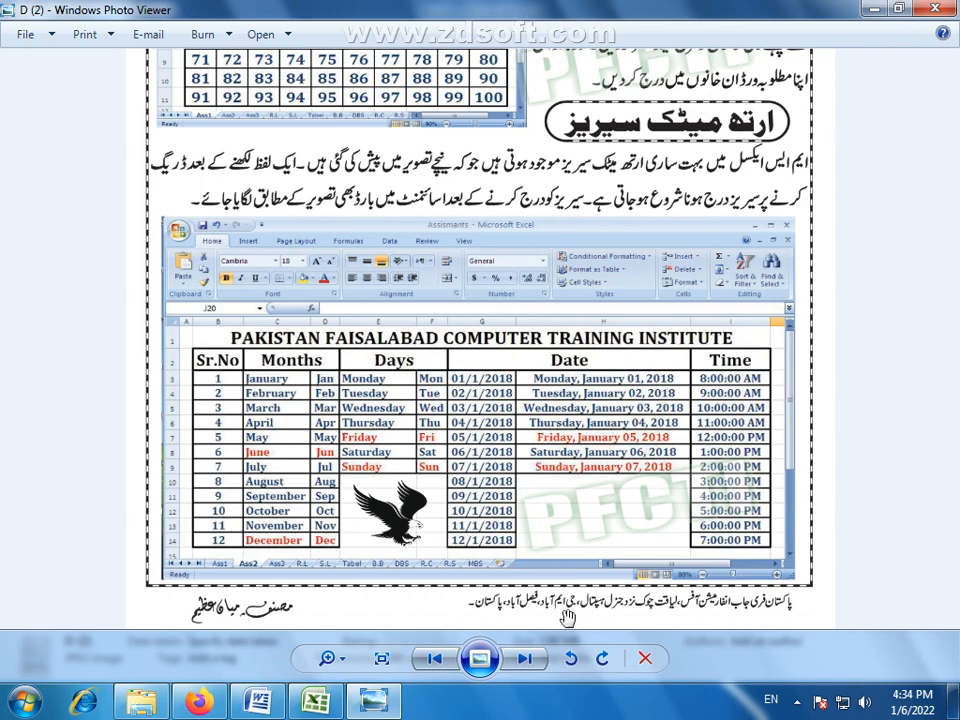
Step: Bring up the next page image, D (3), and examine its Rate List table enlarged
click(519, 661)
scroll(488, 195, up, 3)
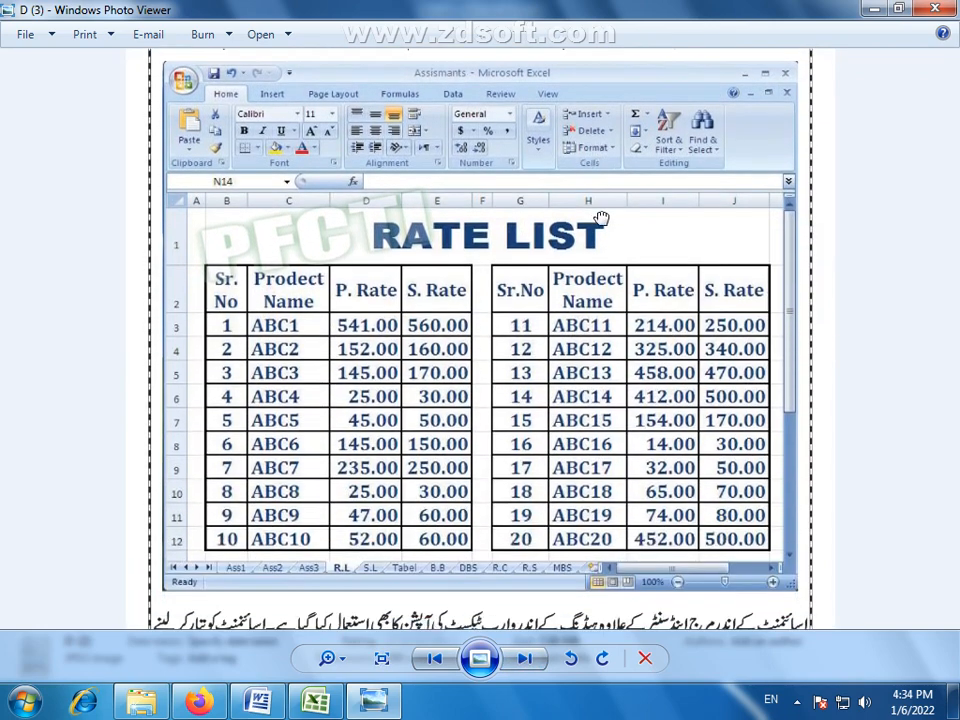
drag(558, 430, 561, 369)
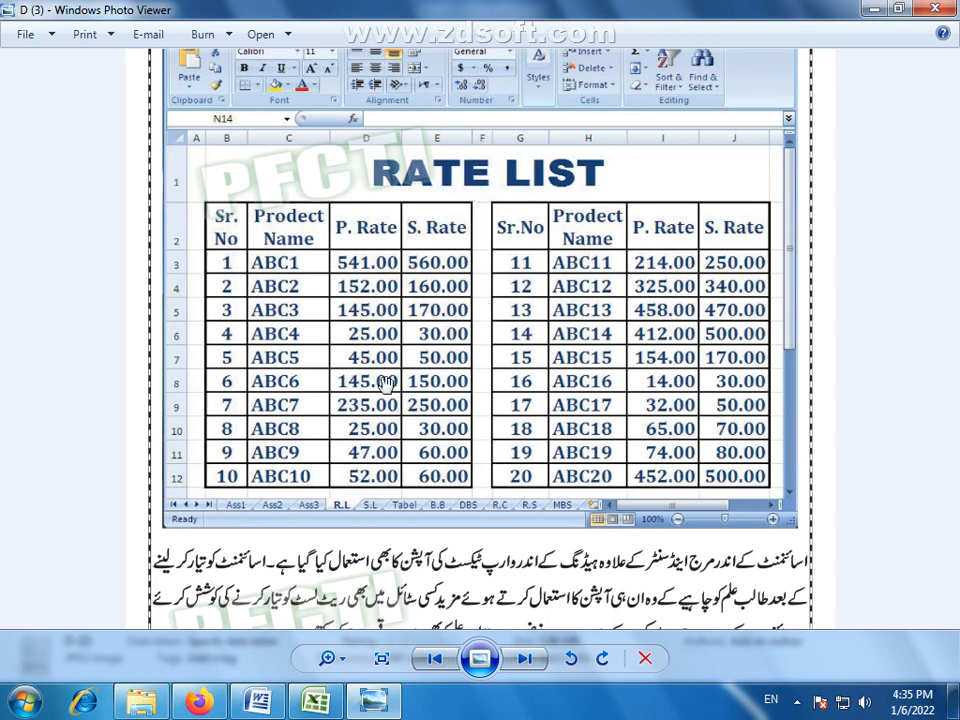
scroll(566, 331, down, 1)
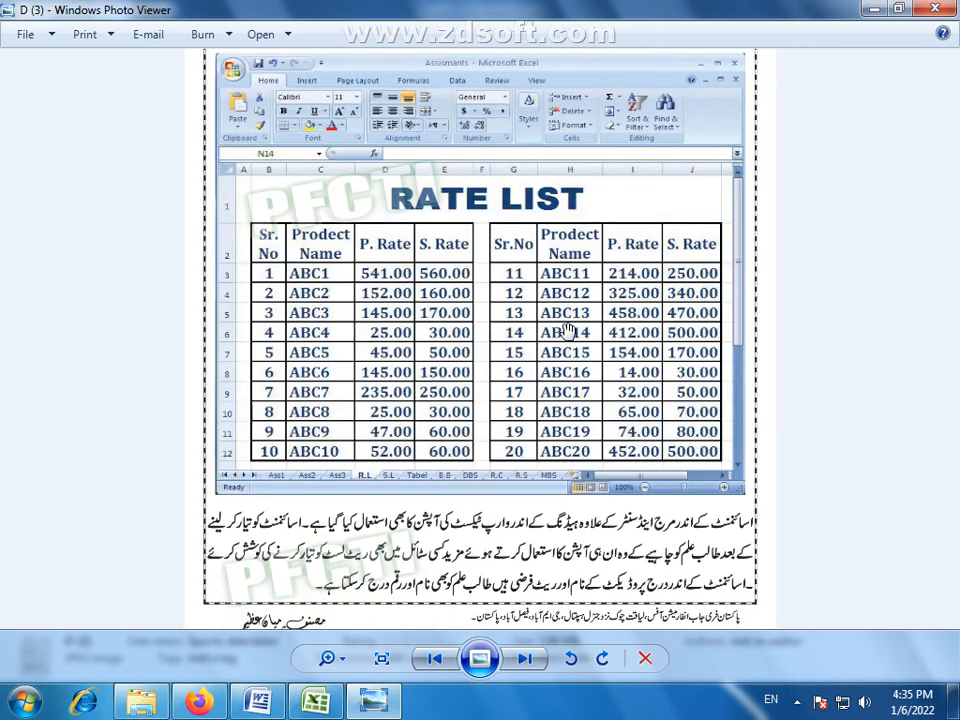
scroll(566, 331, up, 1)
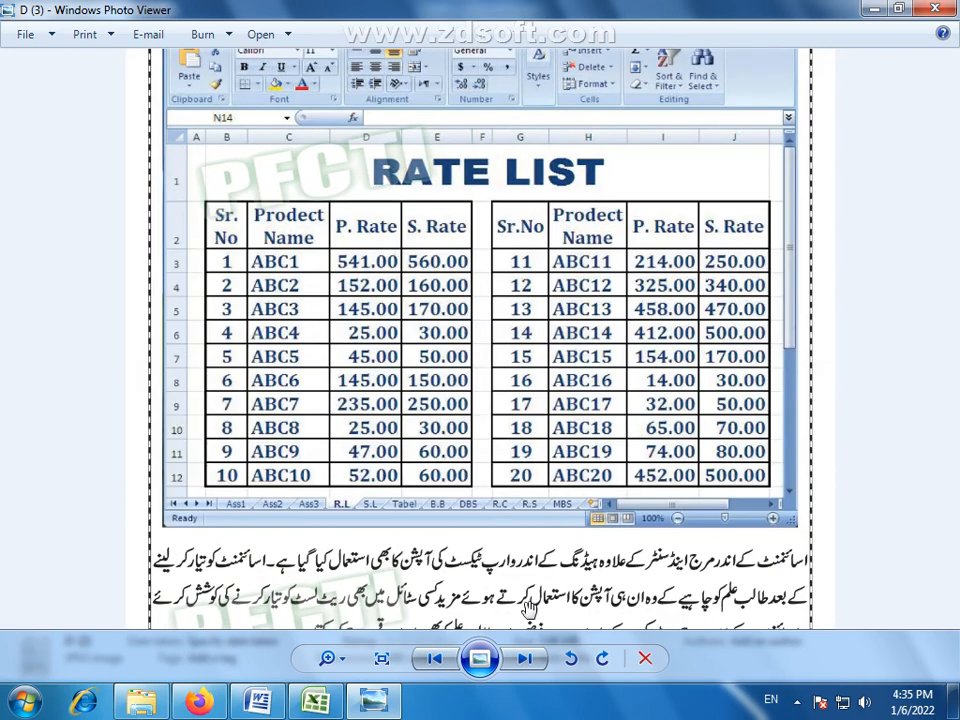
Step: Bring up page image D (4) and examine the assignment 3 arithmetic and Sum, Average, Count, Max and Min examples
click(526, 658)
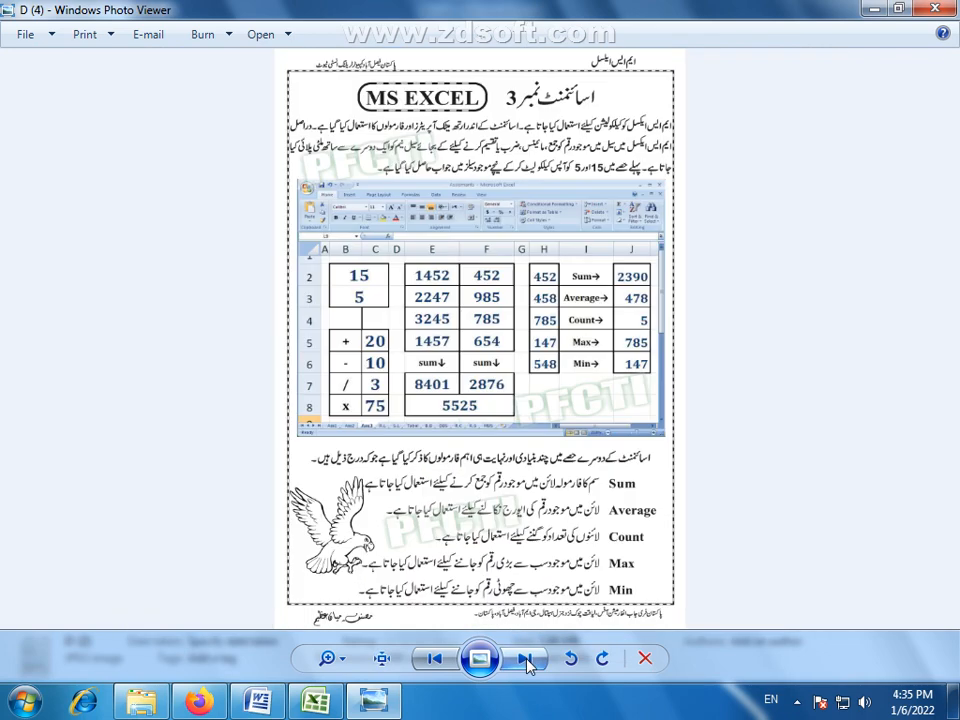
scroll(566, 402, up, 1)
scroll(566, 402, up, 1)
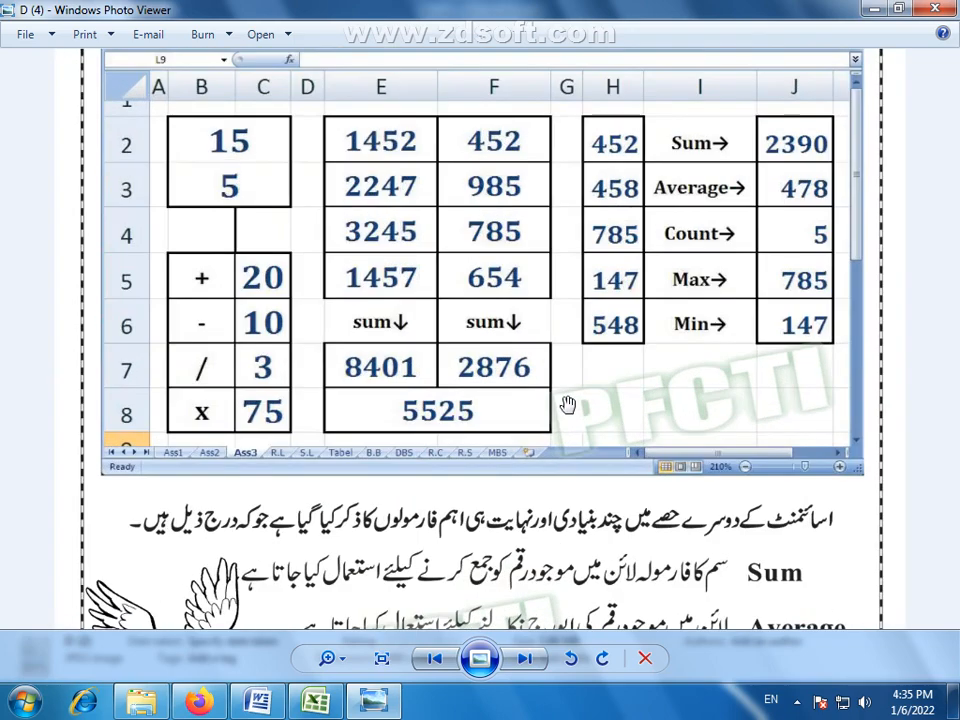
drag(568, 410, 555, 559)
drag(523, 126, 523, 308)
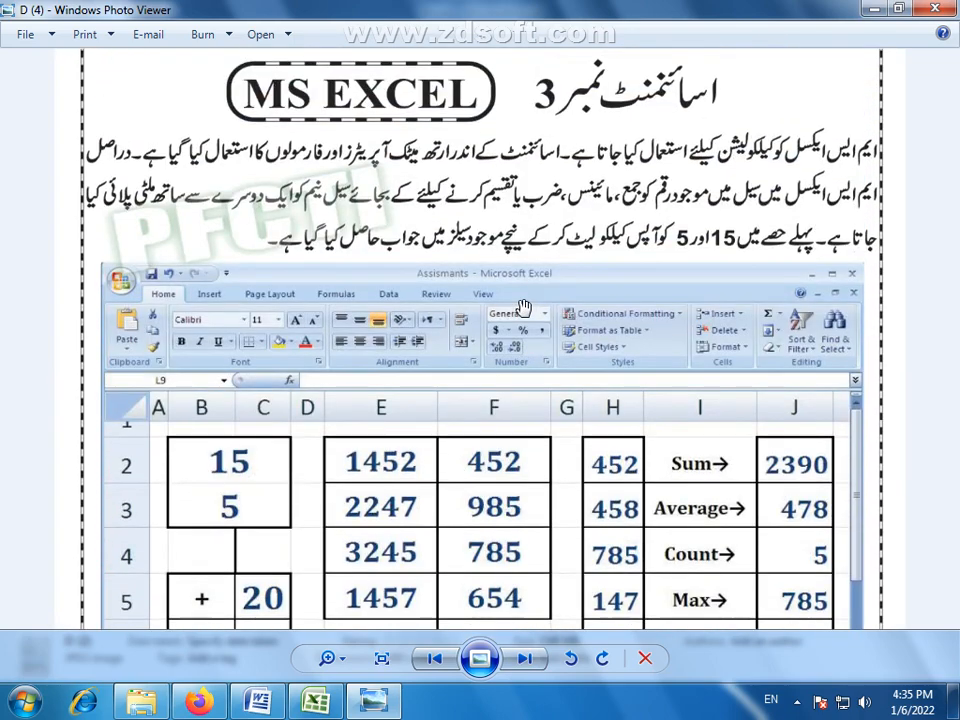
scroll(523, 308, down, 2)
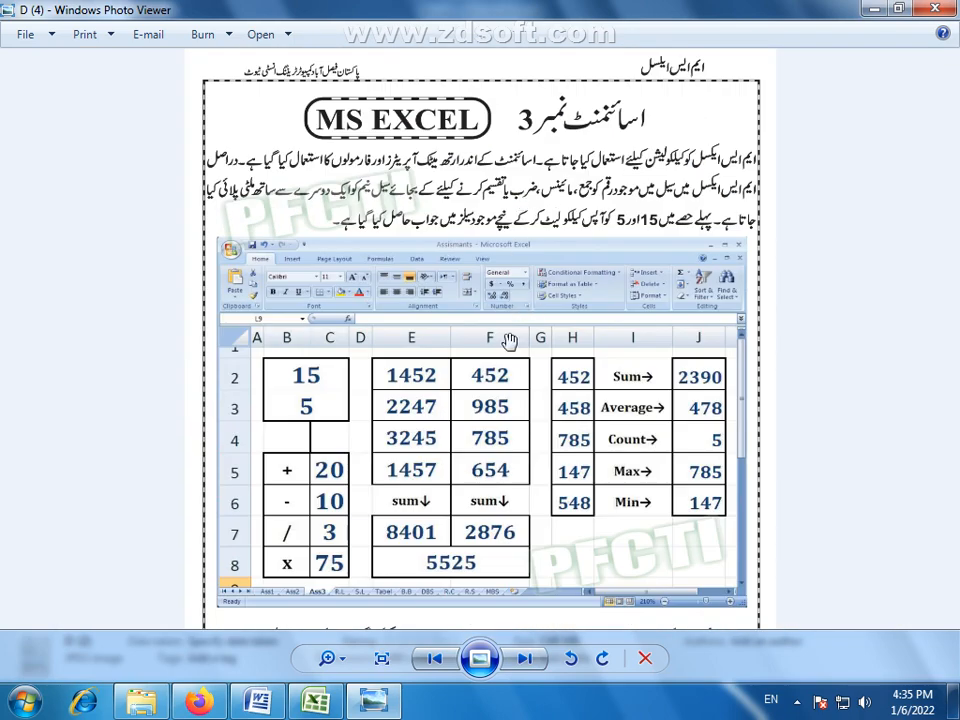
scroll(497, 388, up, 2)
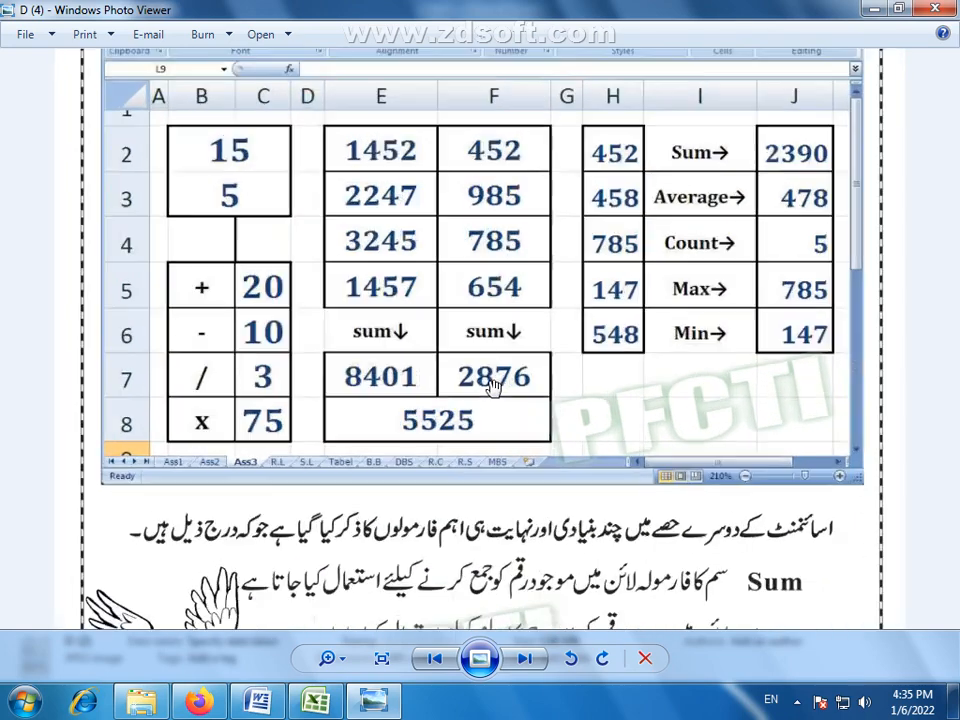
drag(493, 325, 488, 378)
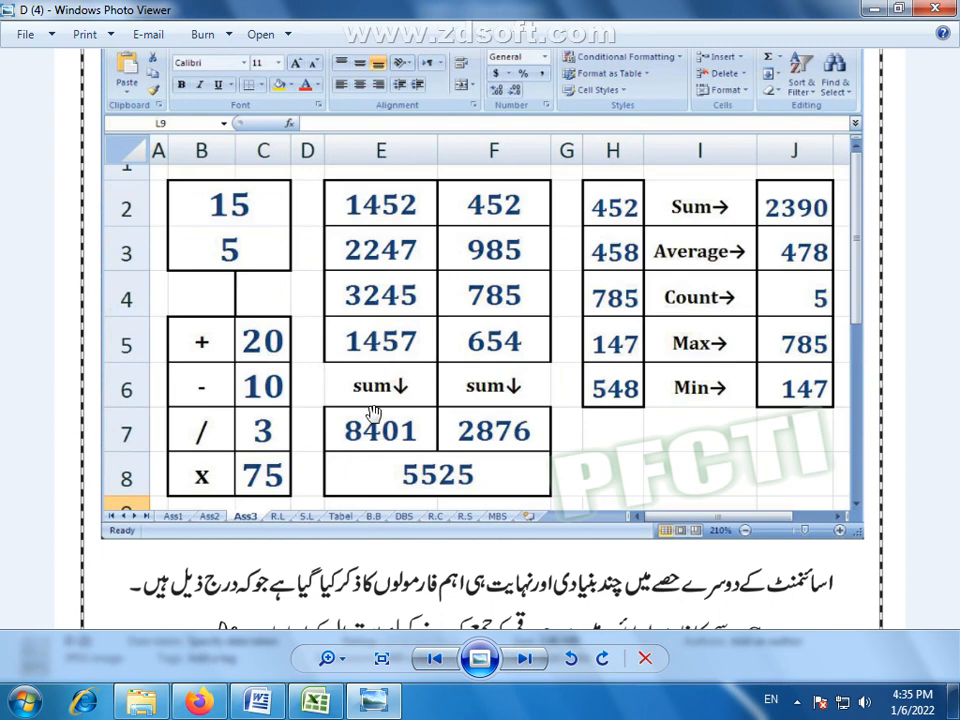
drag(375, 407, 375, 435)
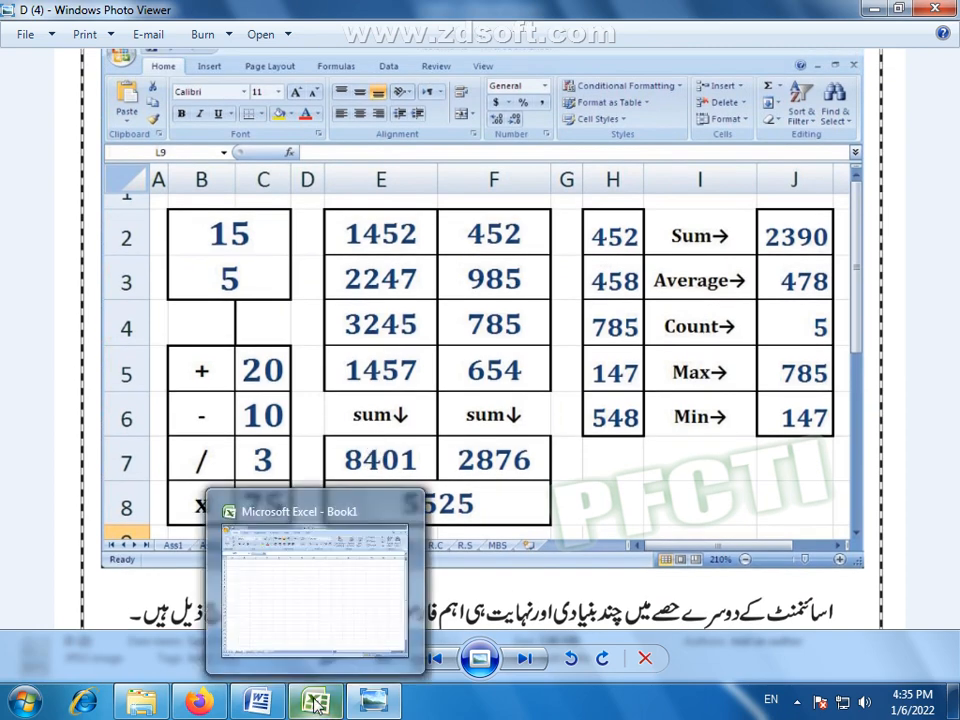
Step: Switch back to the blank Excel workbook Book1 and set the sheet zoom to 160%
click(315, 703)
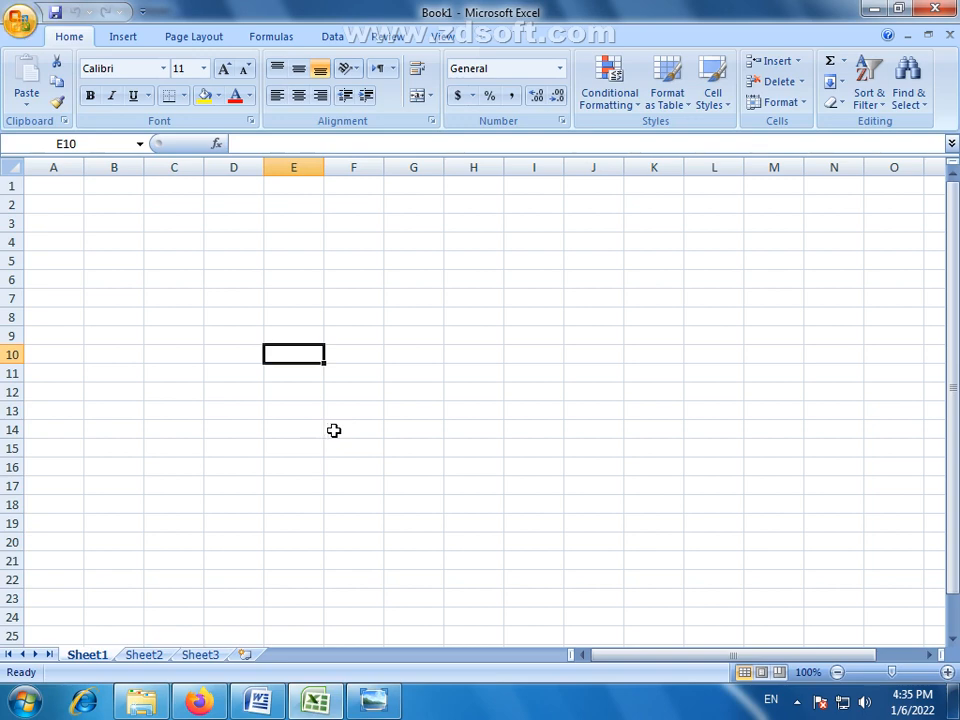
click(948, 672)
click(948, 672)
click(948, 672)
click(948, 672)
click(948, 672)
click(948, 672)
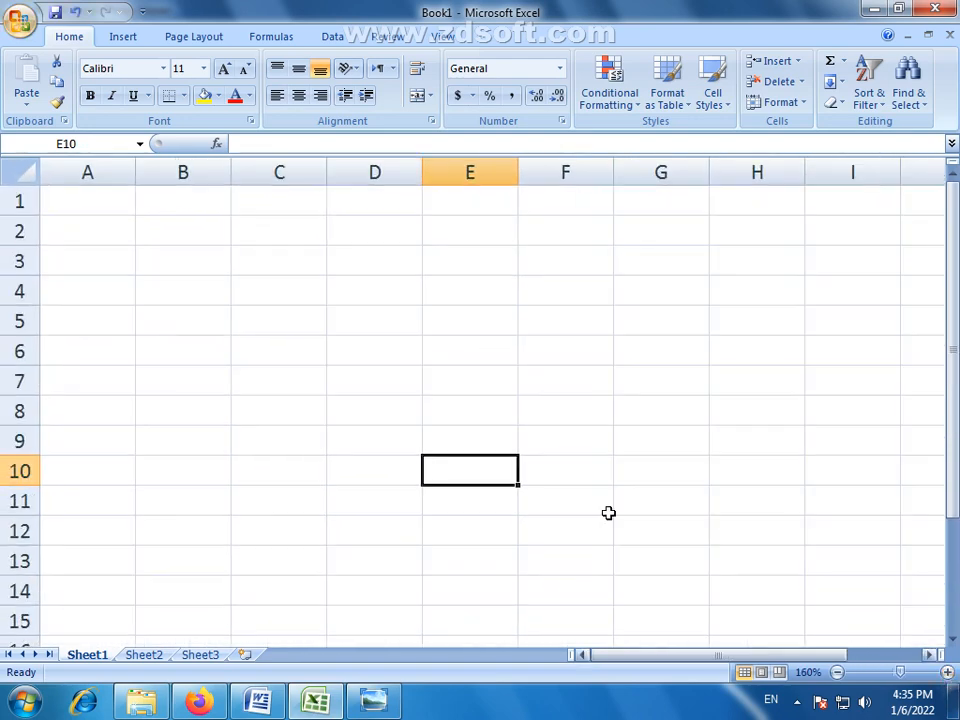
click(214, 297)
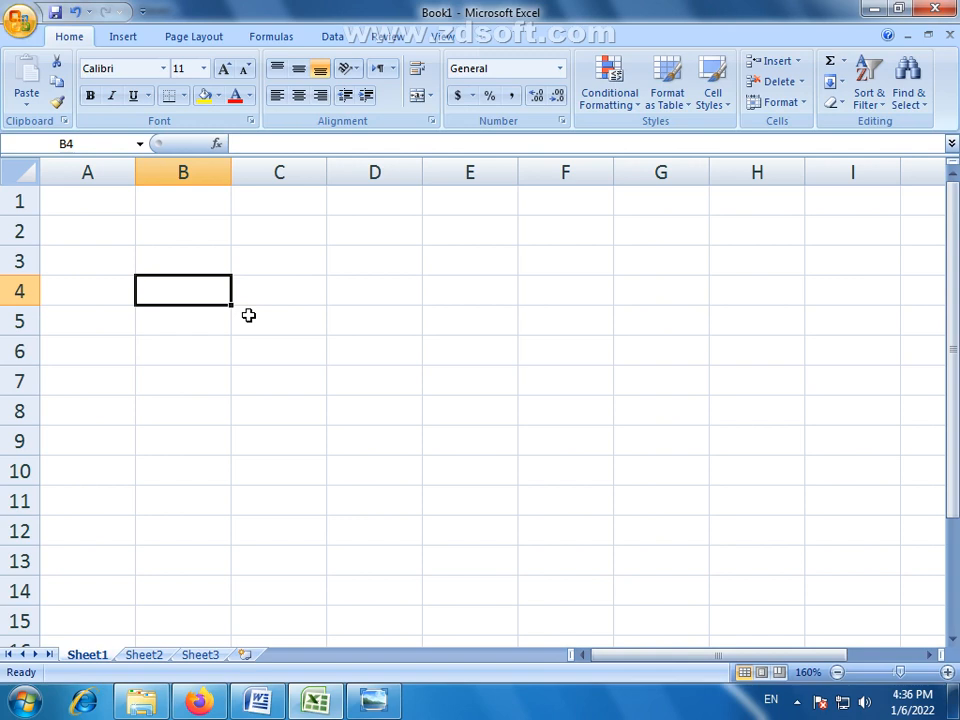
click(279, 261)
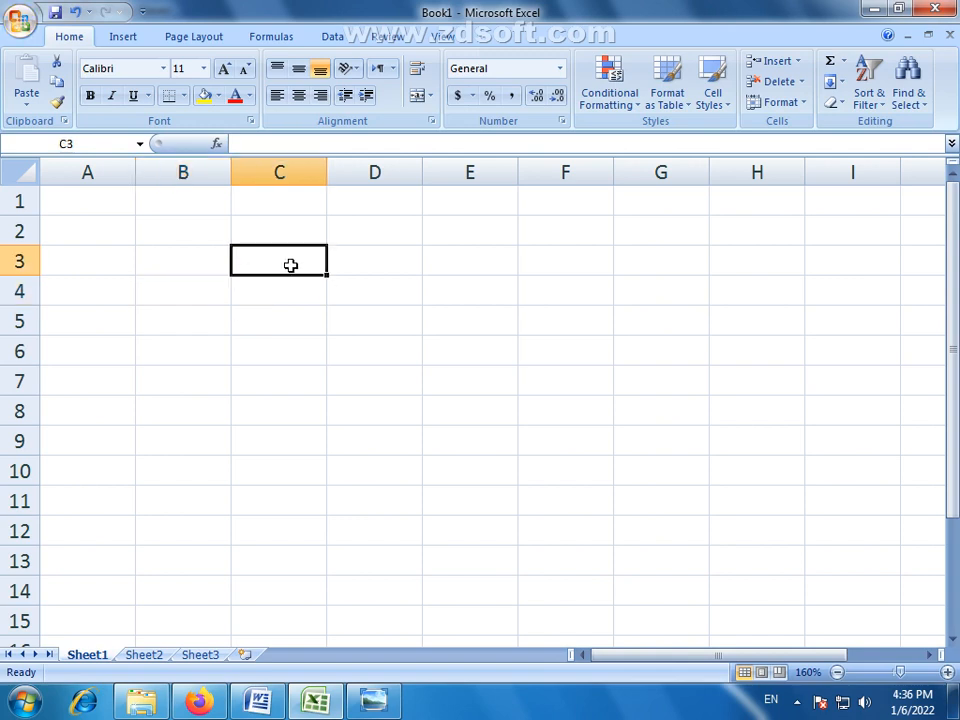
click(292, 287)
click(285, 267)
click(282, 287)
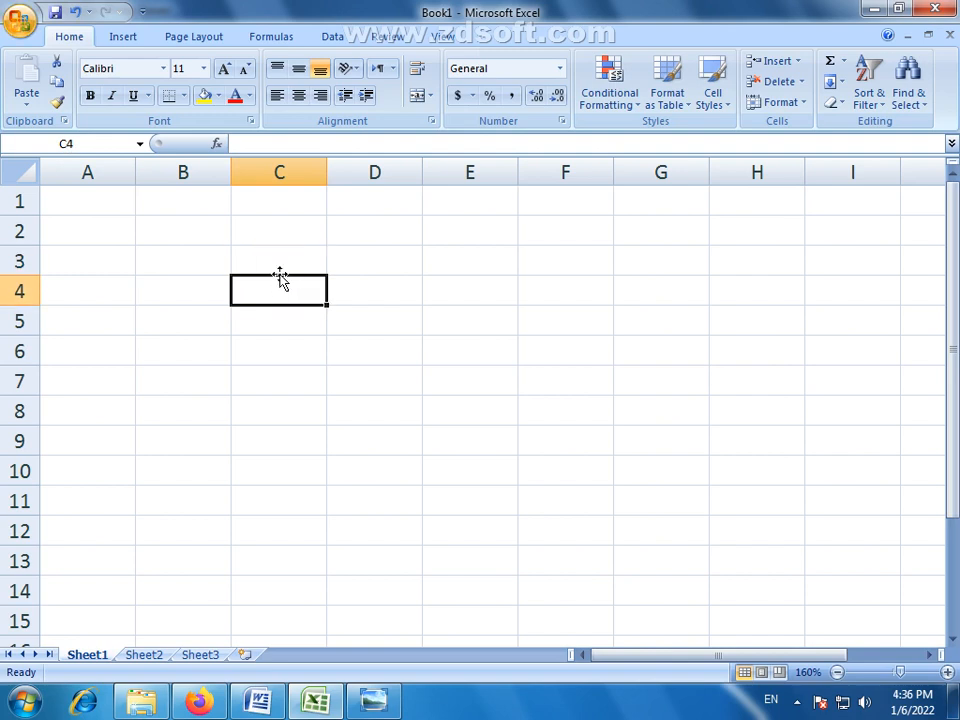
click(279, 264)
click(287, 291)
Step: Enter 15 in cell C3 and 5 in cell C4
click(290, 266)
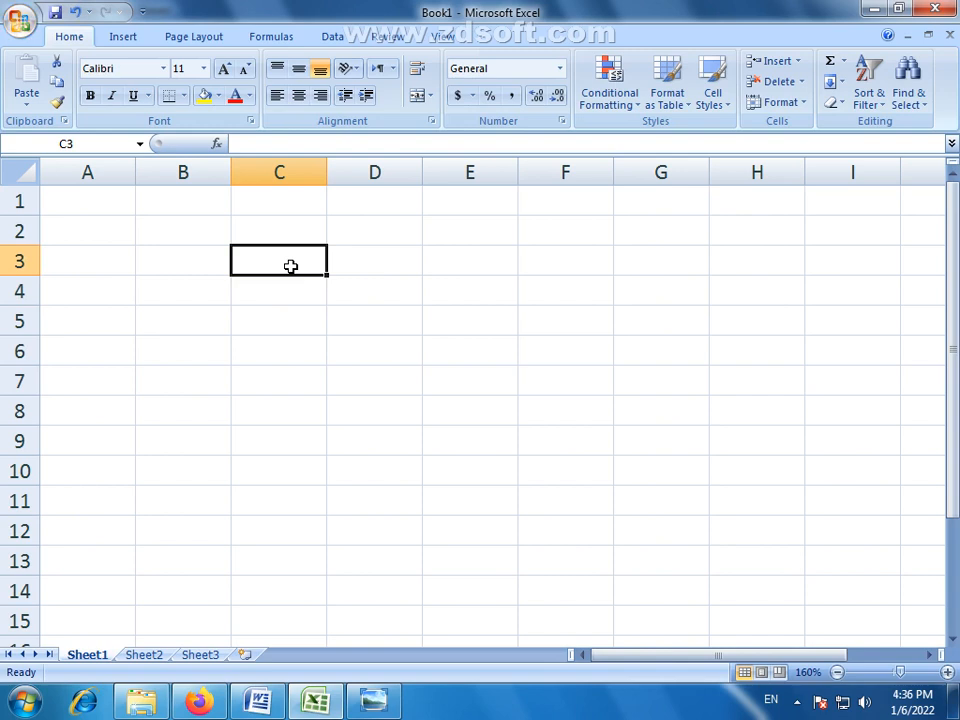
text(15)
click(298, 291)
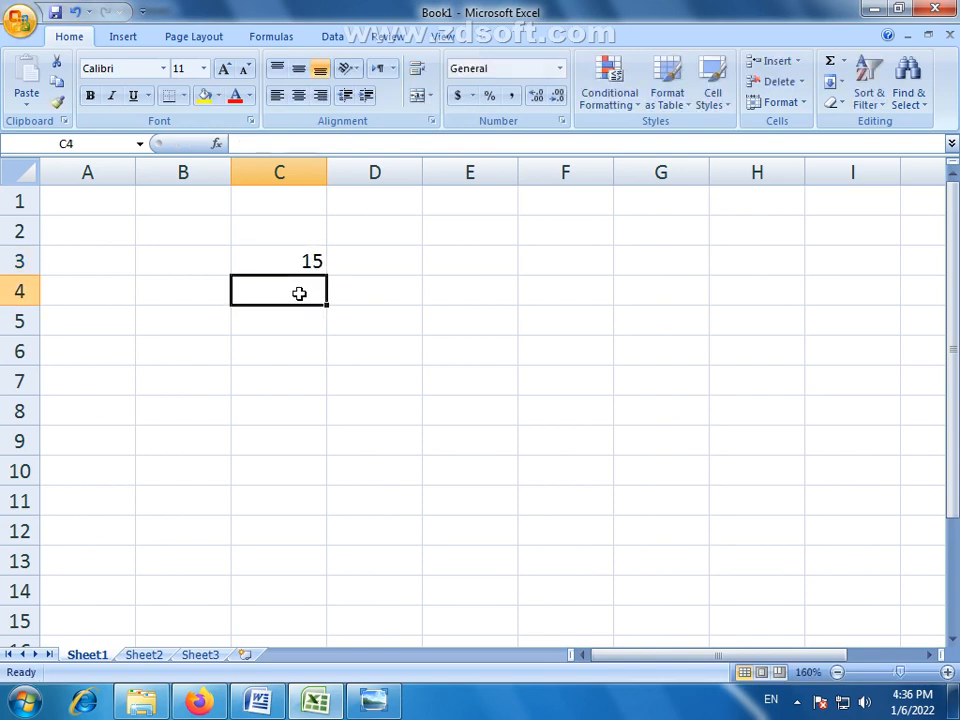
text(5)
click(300, 373)
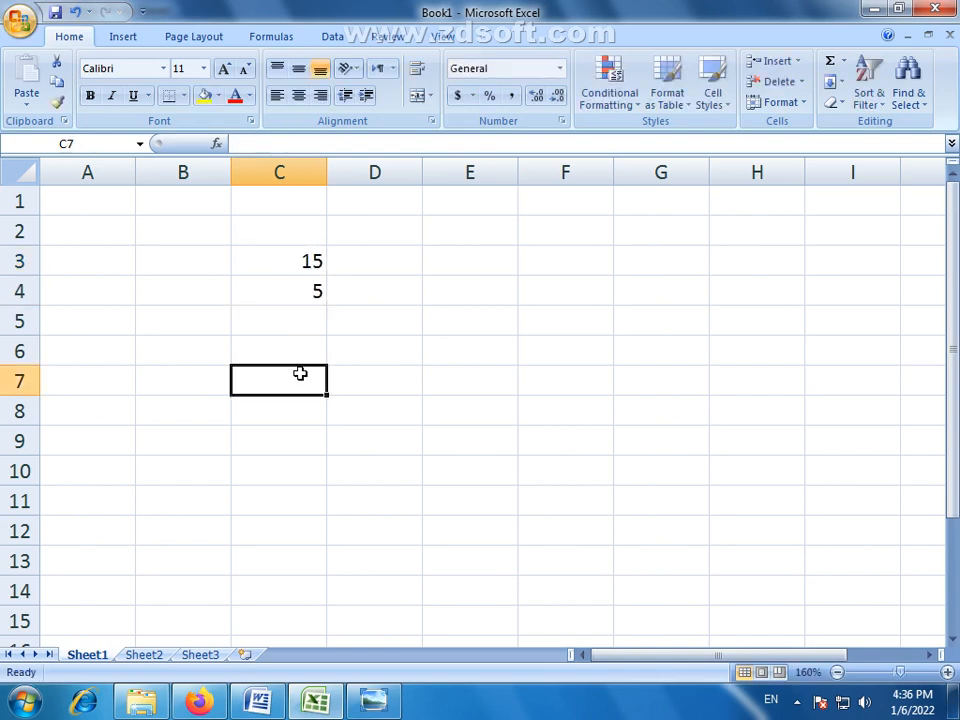
click(289, 258)
click(296, 286)
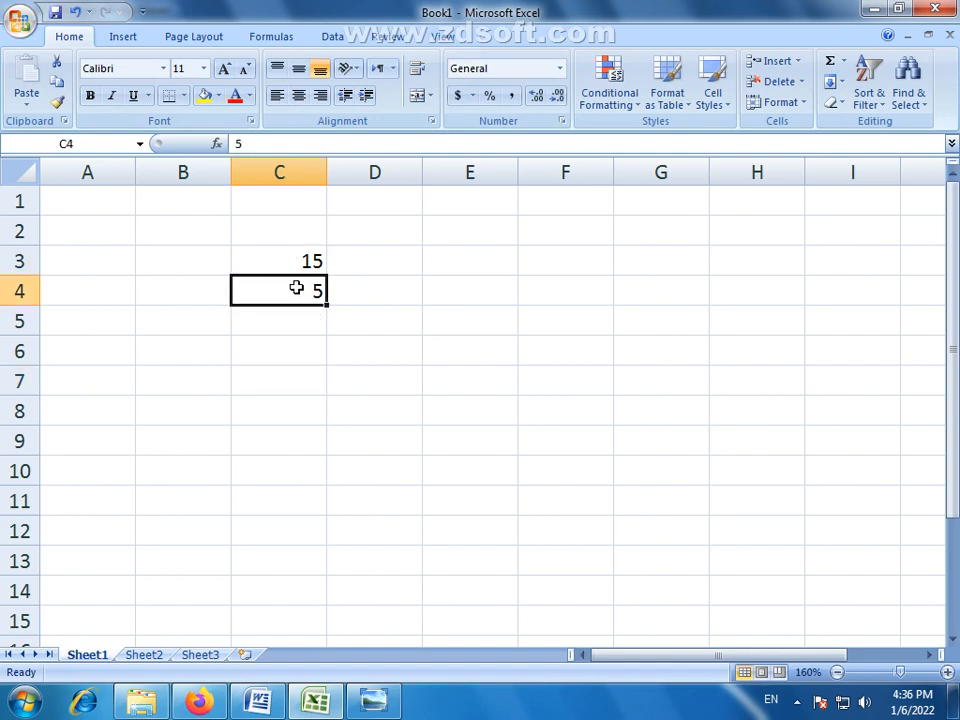
click(305, 262)
click(304, 297)
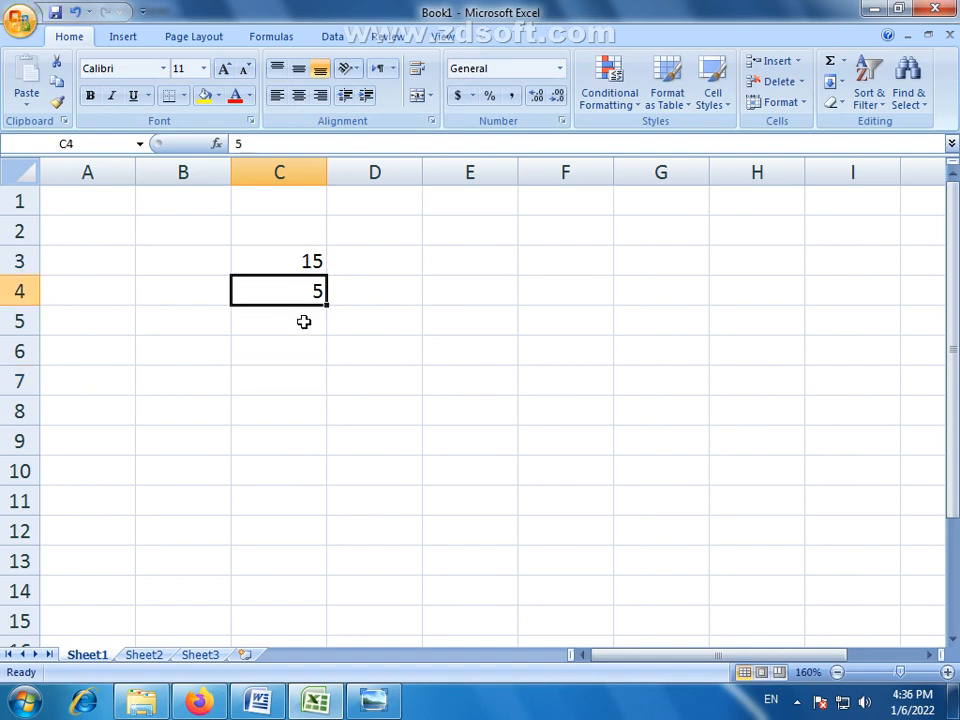
click(301, 378)
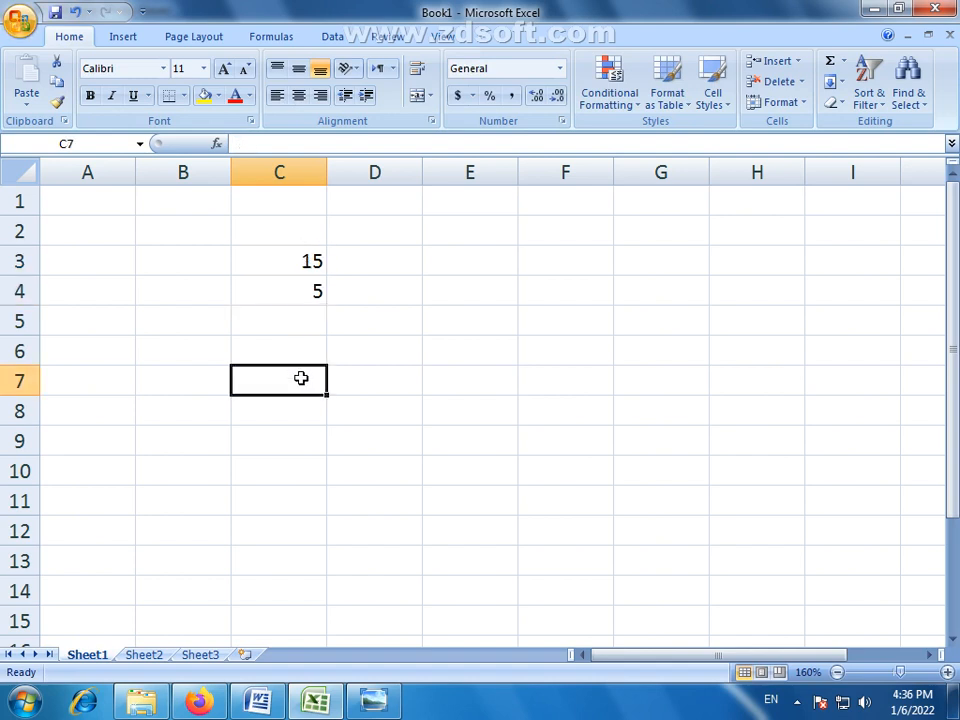
click(311, 267)
click(309, 289)
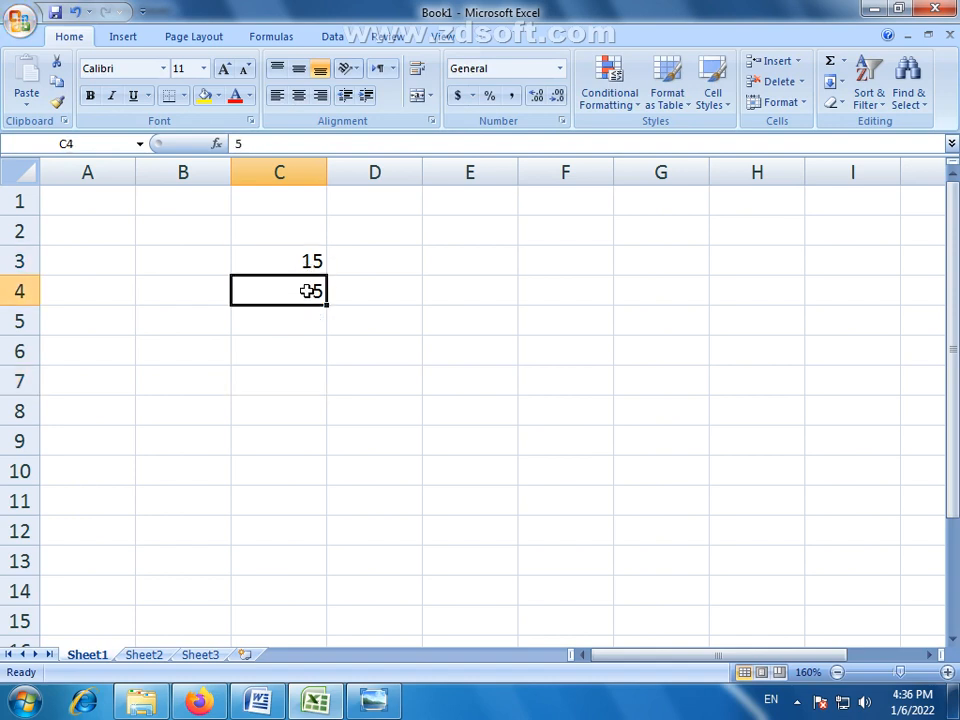
click(308, 265)
click(312, 290)
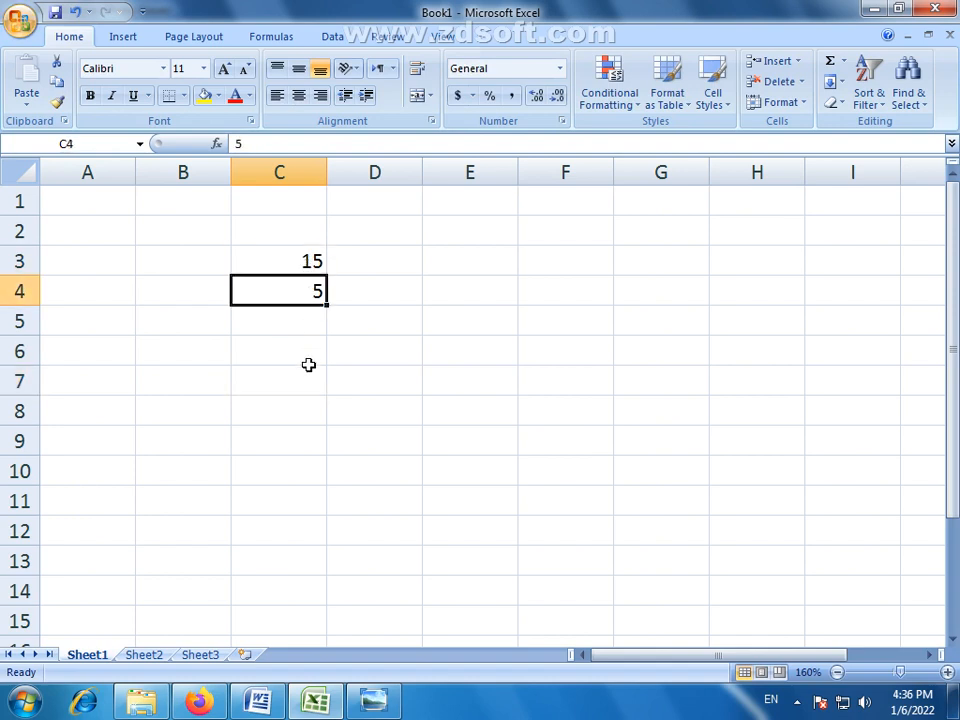
click(304, 411)
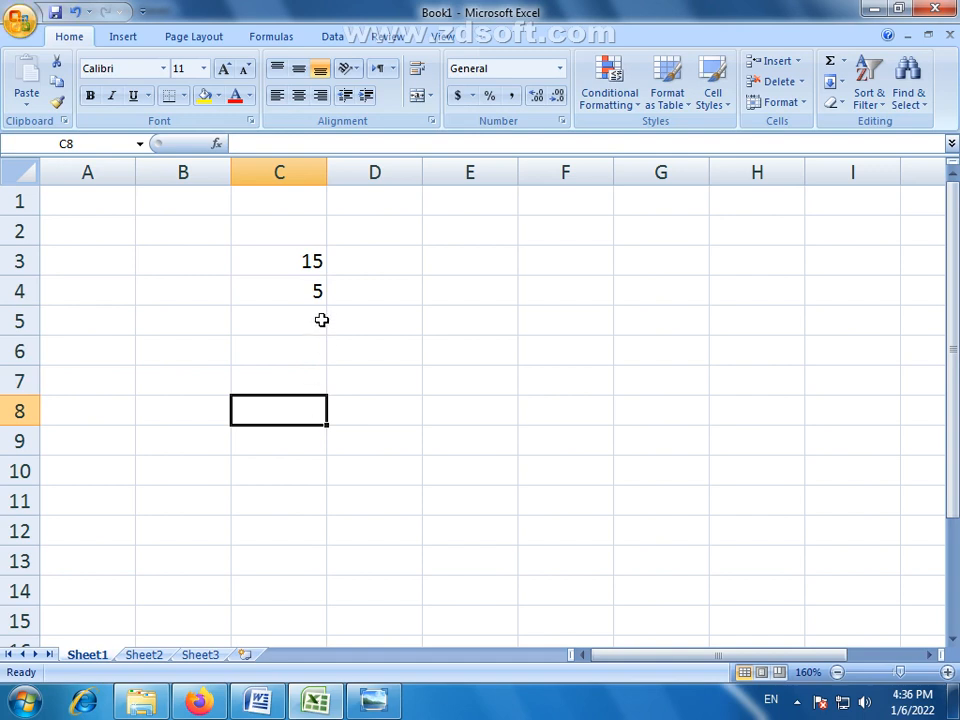
Step: Replace the value in cell C3 with 1547, leaving the 5 in C4
click(296, 262)
text(1547)
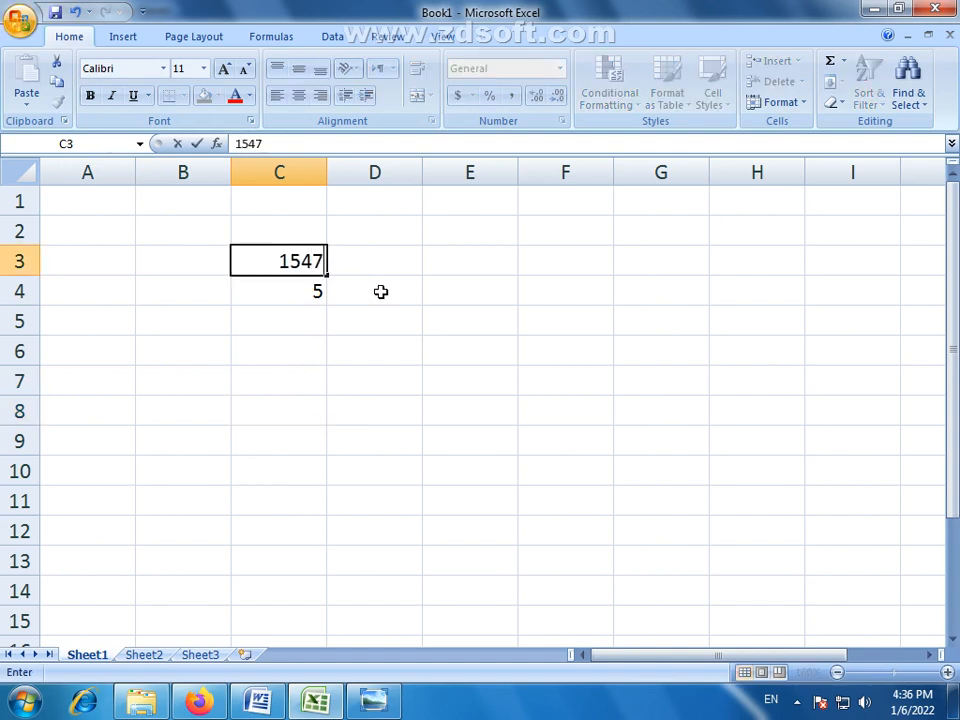
key(Tab)
click(307, 296)
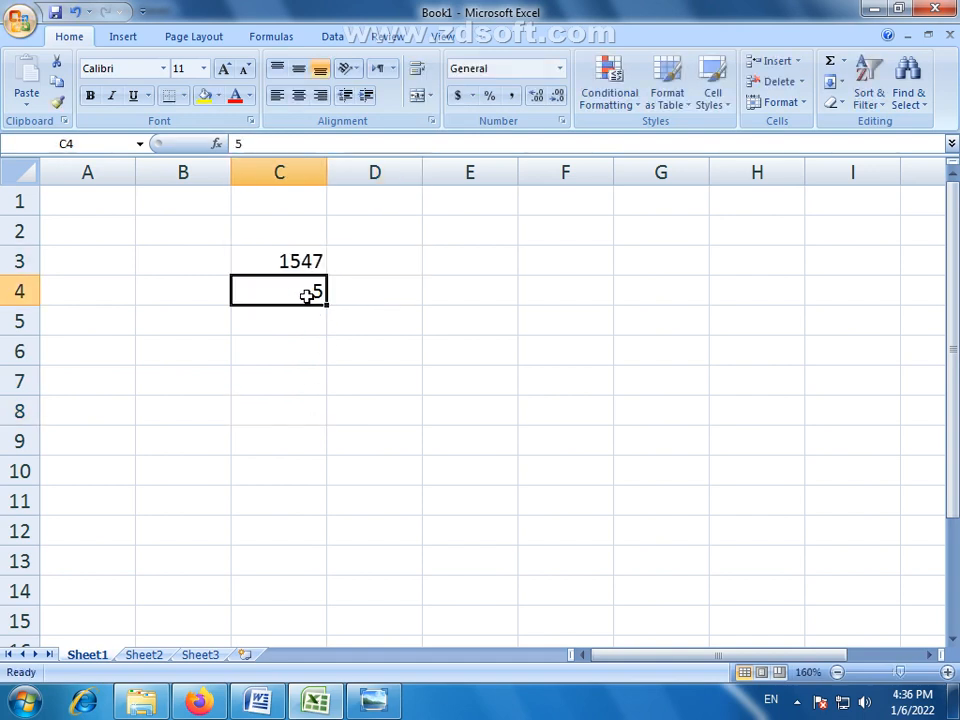
key(Right)
key(Down)
key(End)
key(Left)
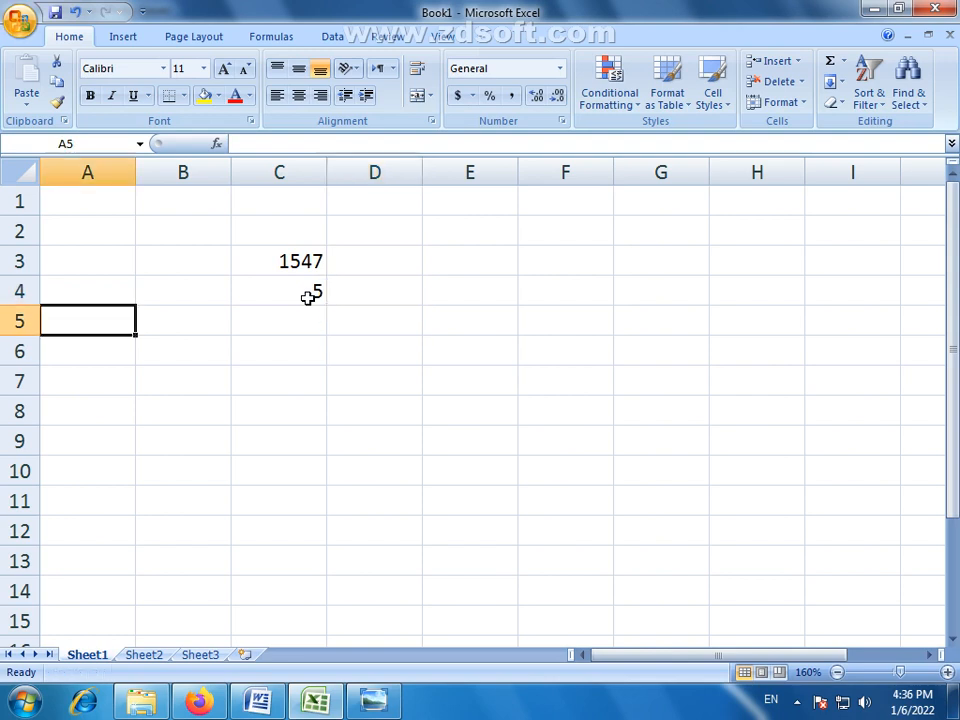
click(309, 296)
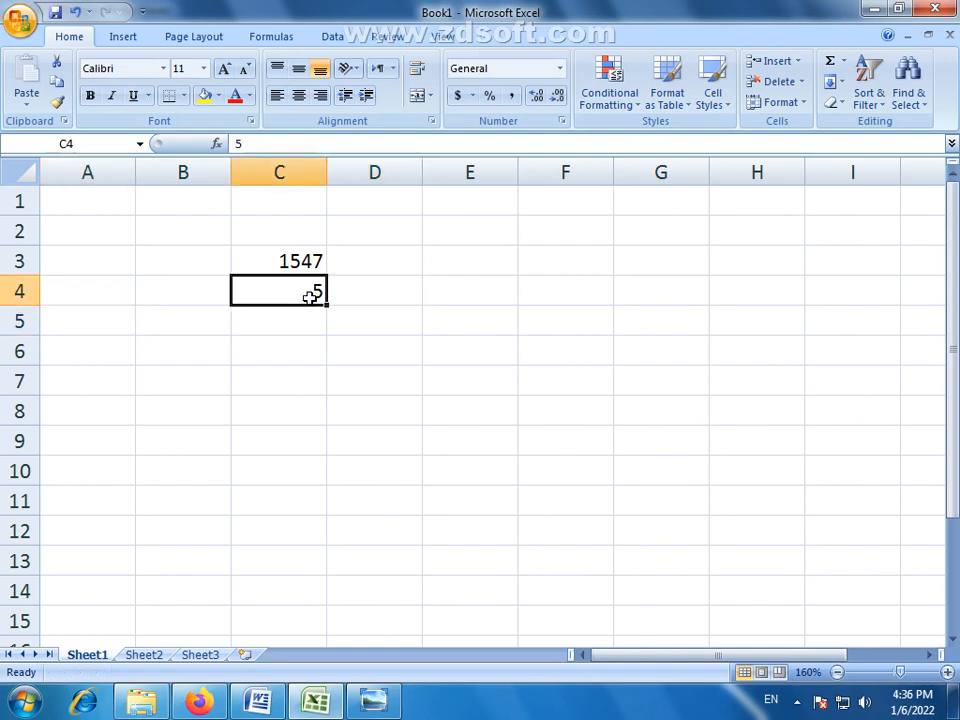
Step: Change cell C3 to 547851 and cell C4 to 5486
click(288, 261)
text(54785)
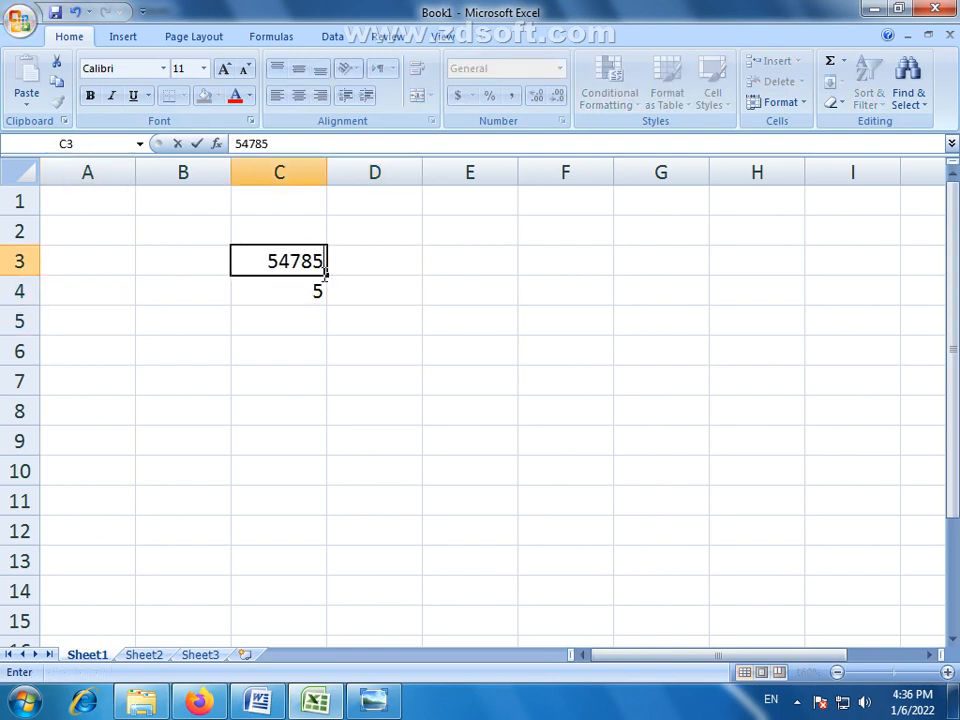
text(1)
click(315, 288)
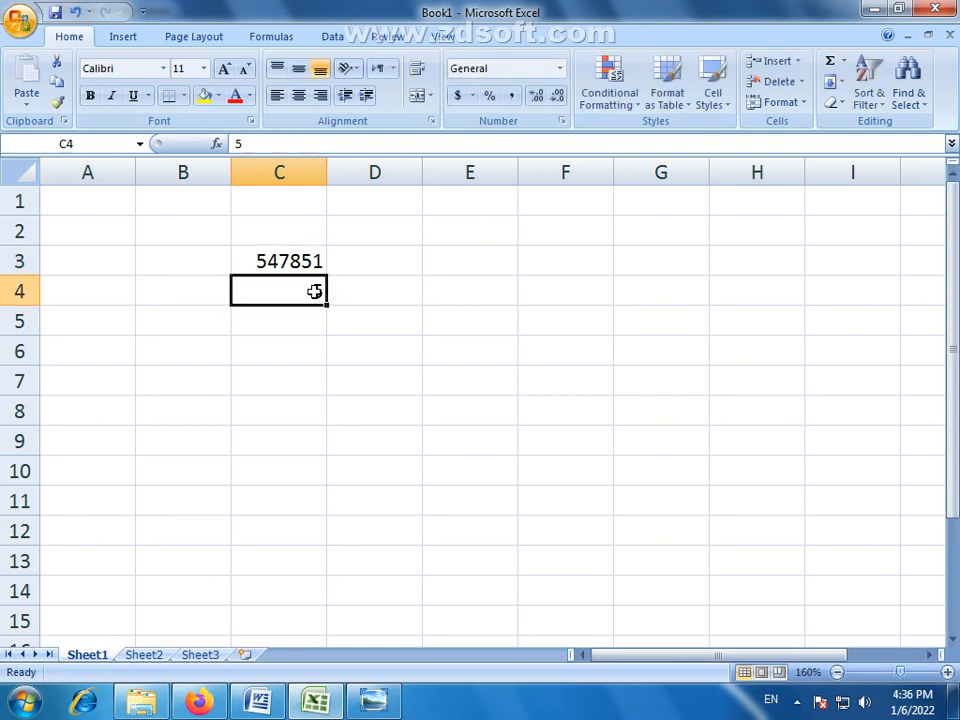
text(5486)
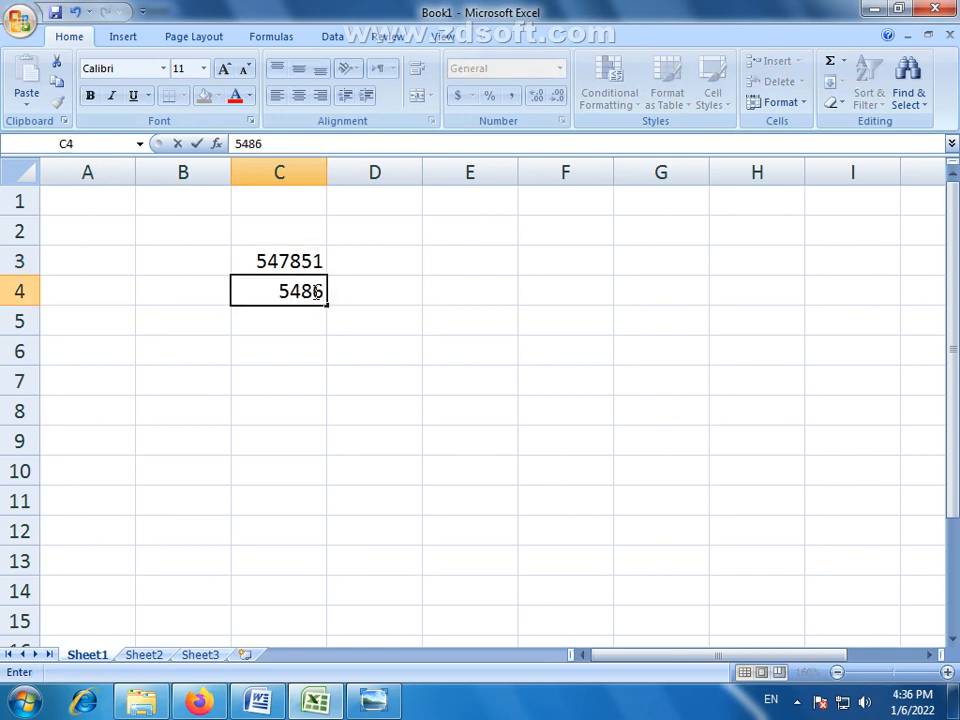
click(320, 350)
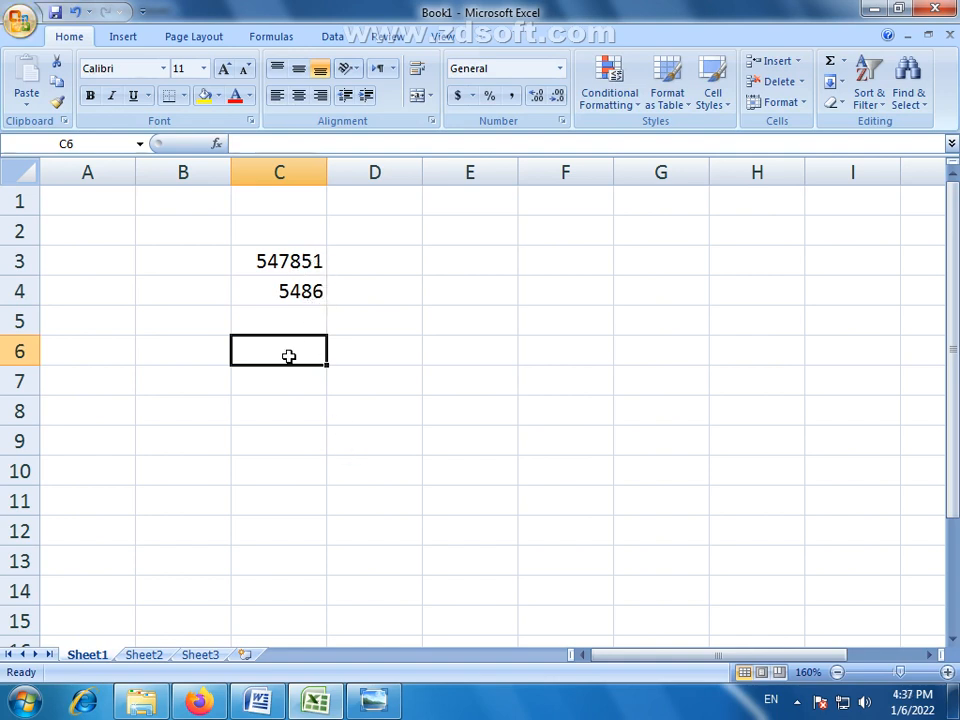
Step: Clear the numbers from cells C3 and C4
click(311, 257)
key(BackSpace)
click(309, 289)
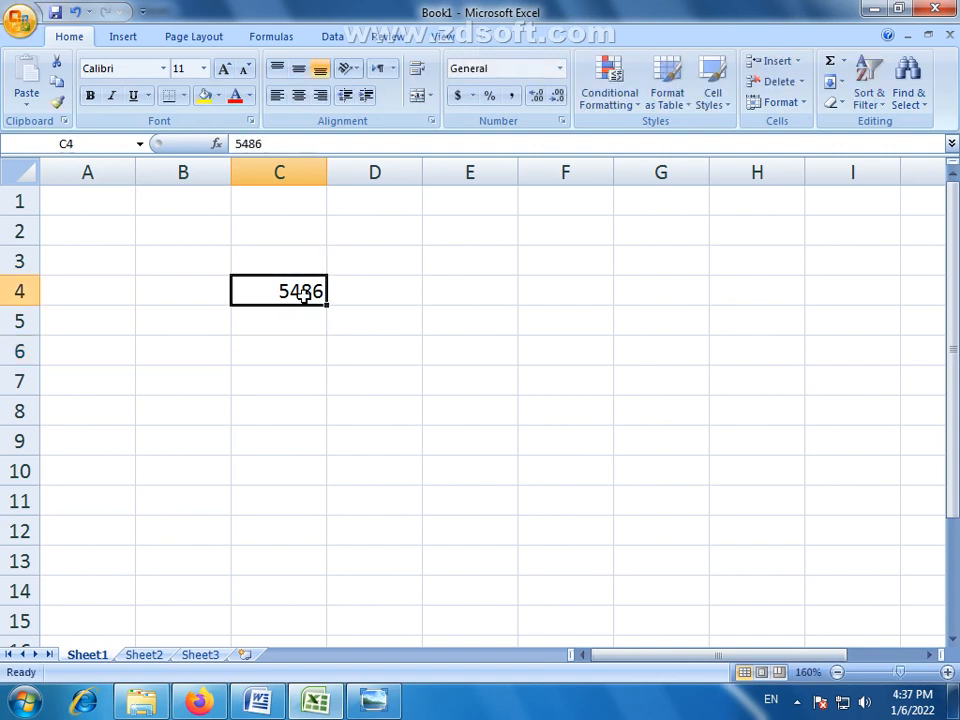
key(BackSpace)
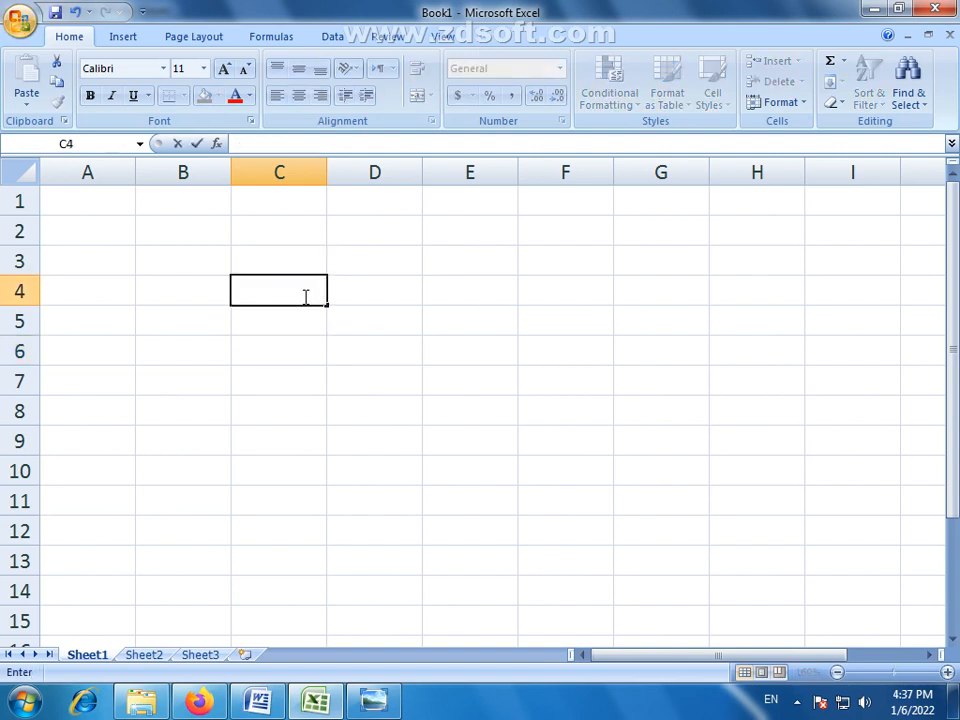
click(261, 341)
Step: Enter 15 in cell B3 and 5 in cell B4
click(250, 259)
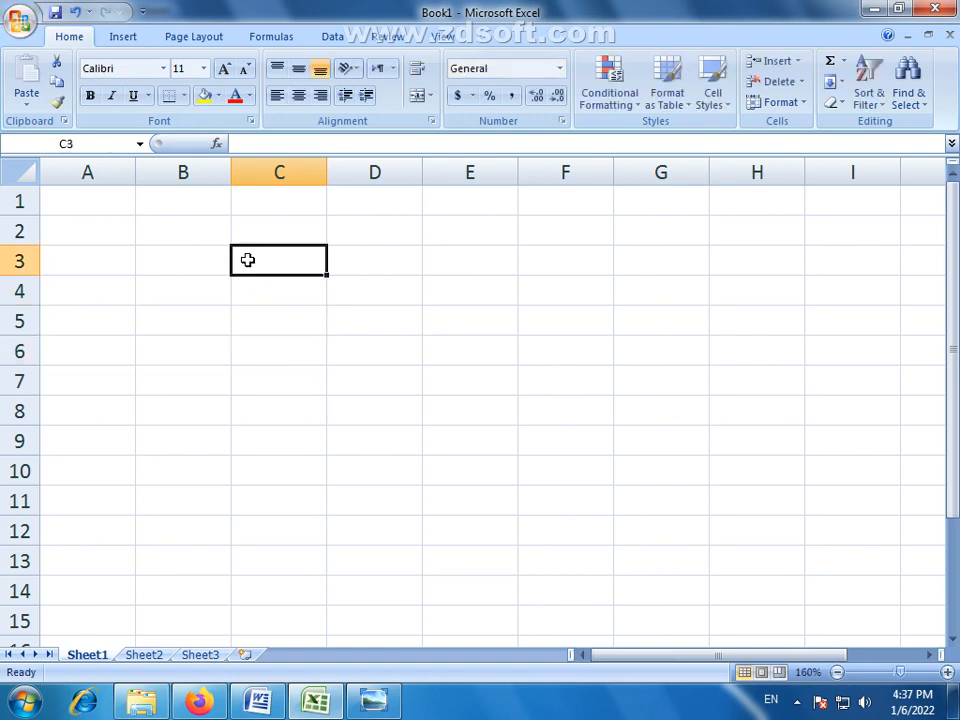
click(214, 266)
text(15)
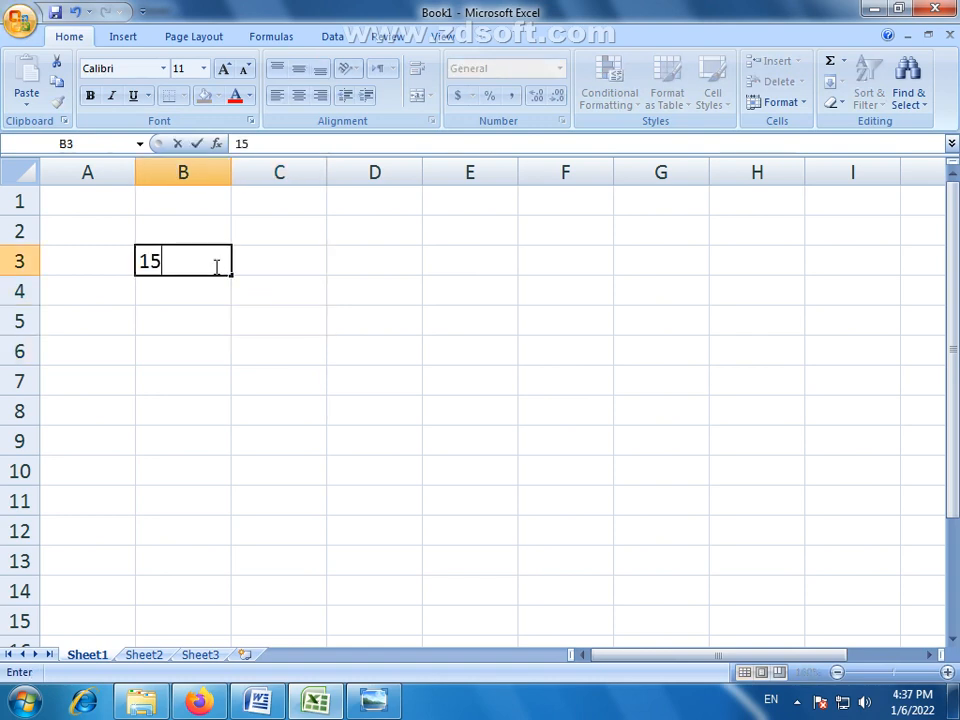
key(Return)
text(5)
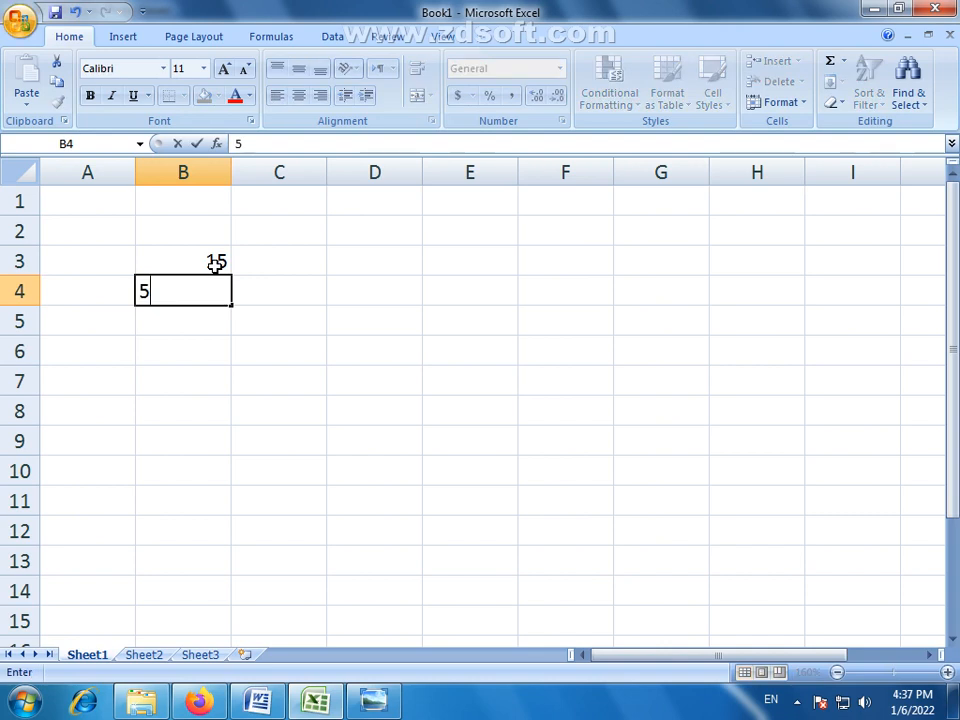
Step: Add the two numbers in cell B7 with the typed-value formula =15+5
click(214, 383)
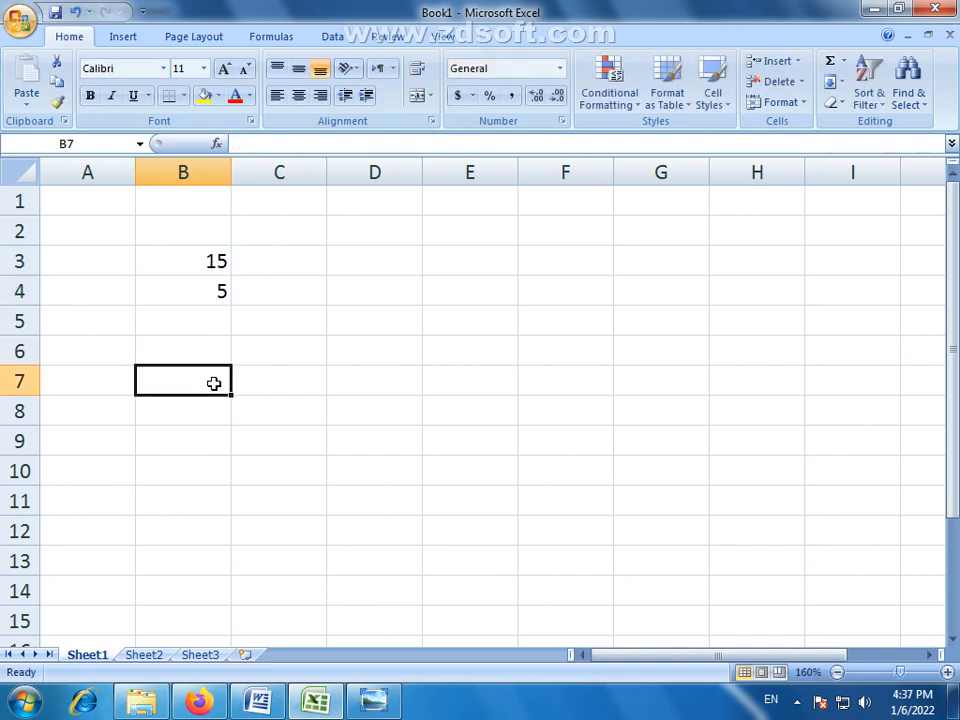
text(=)
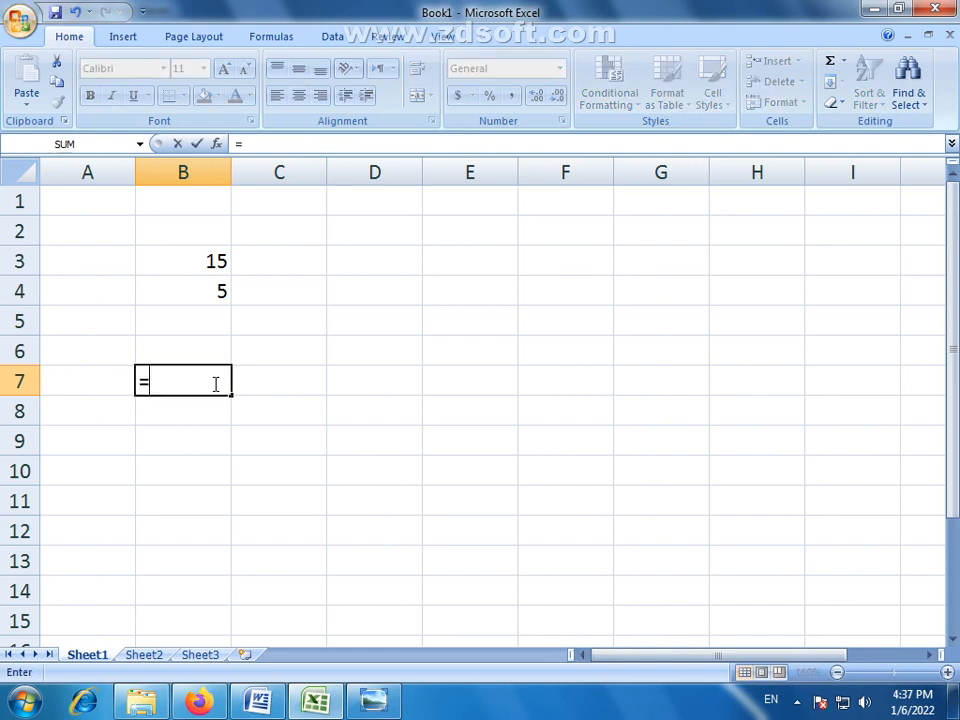
text(15+)
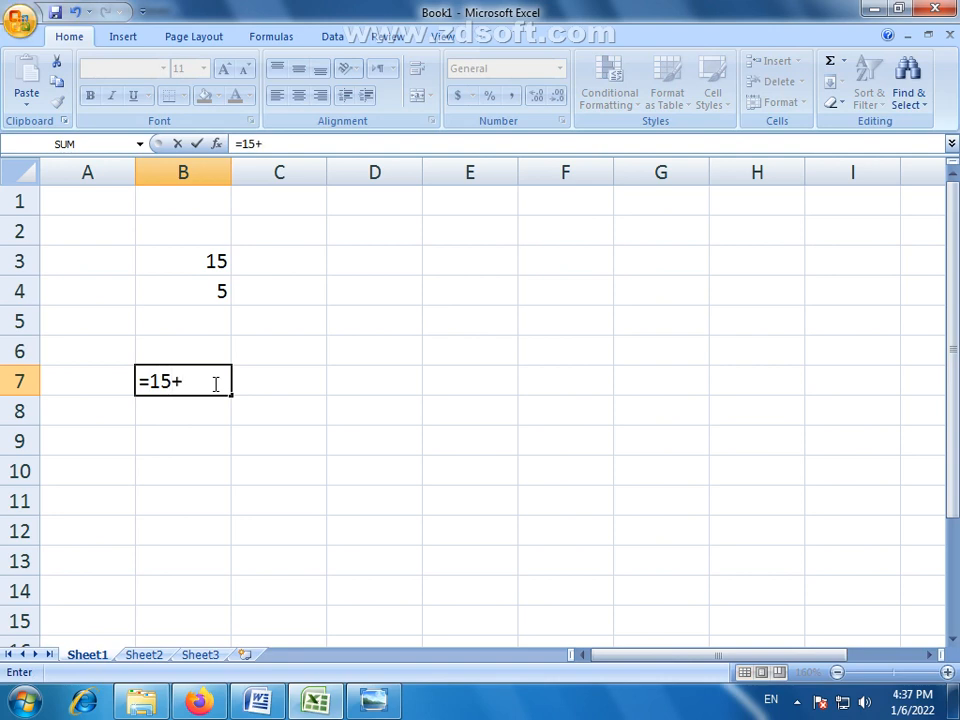
text(5)
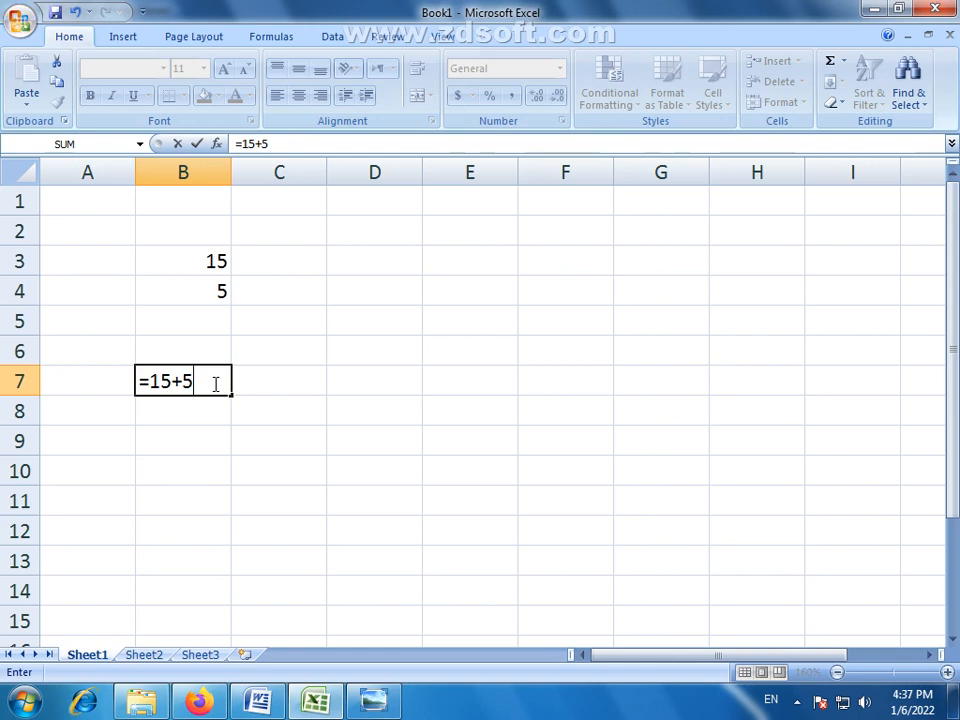
key(Return)
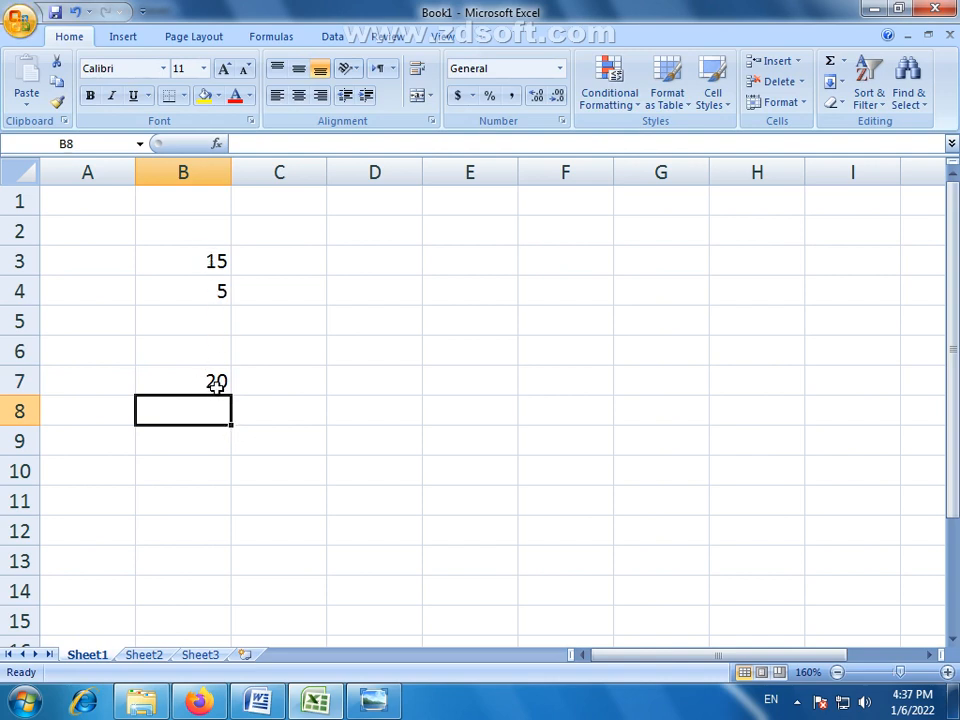
Step: Change B3 to 452 and B4 to 6547, and check the formula in B7
click(203, 257)
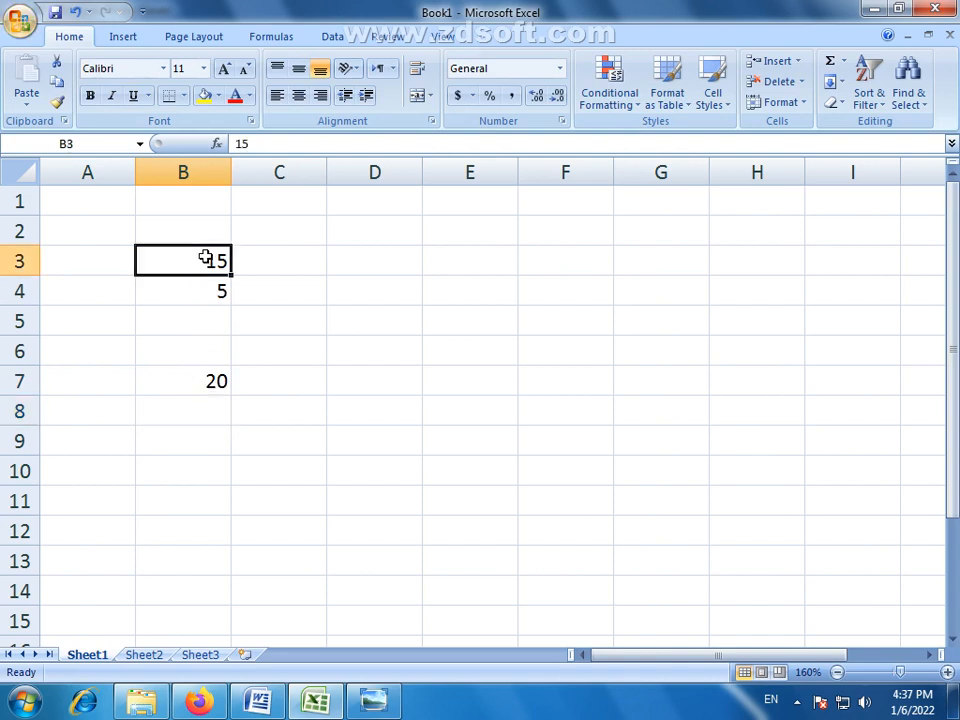
text(452)
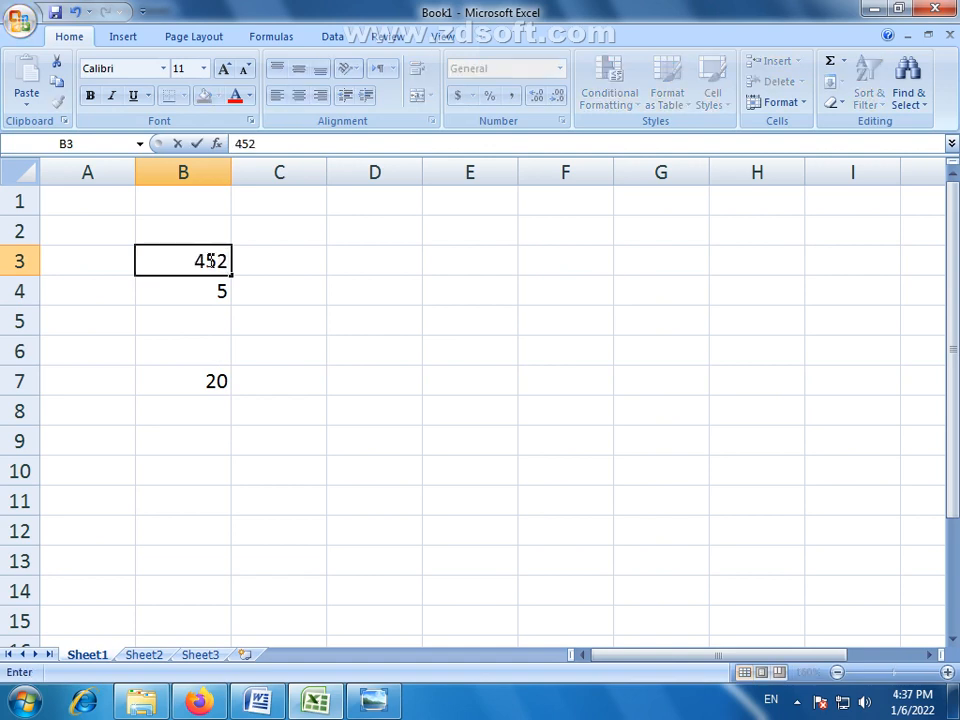
click(214, 293)
text(654)
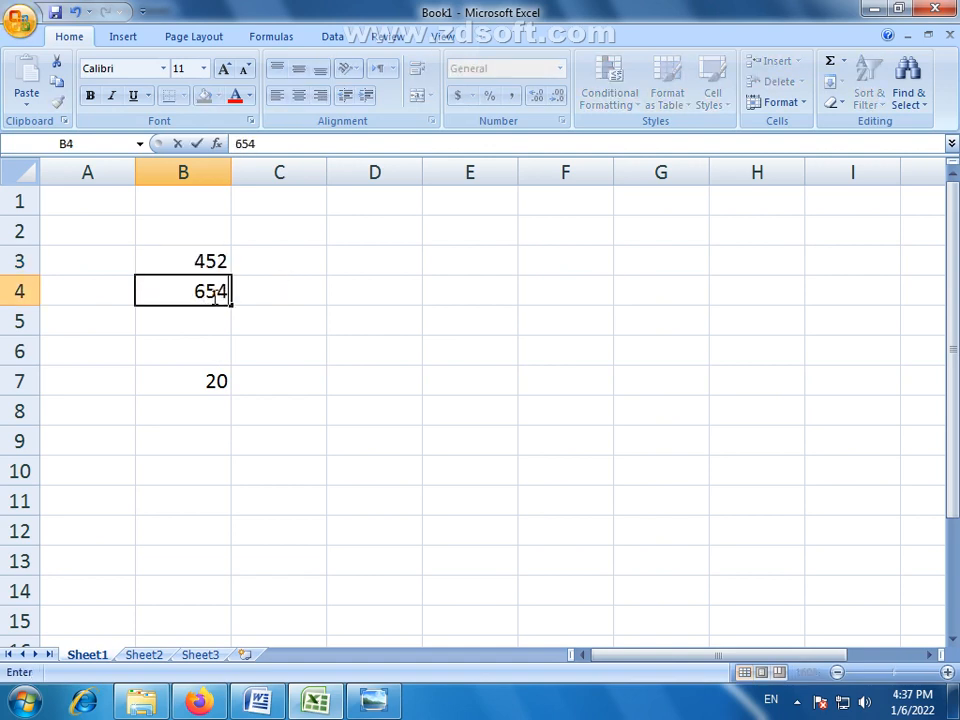
text(7)
click(206, 378)
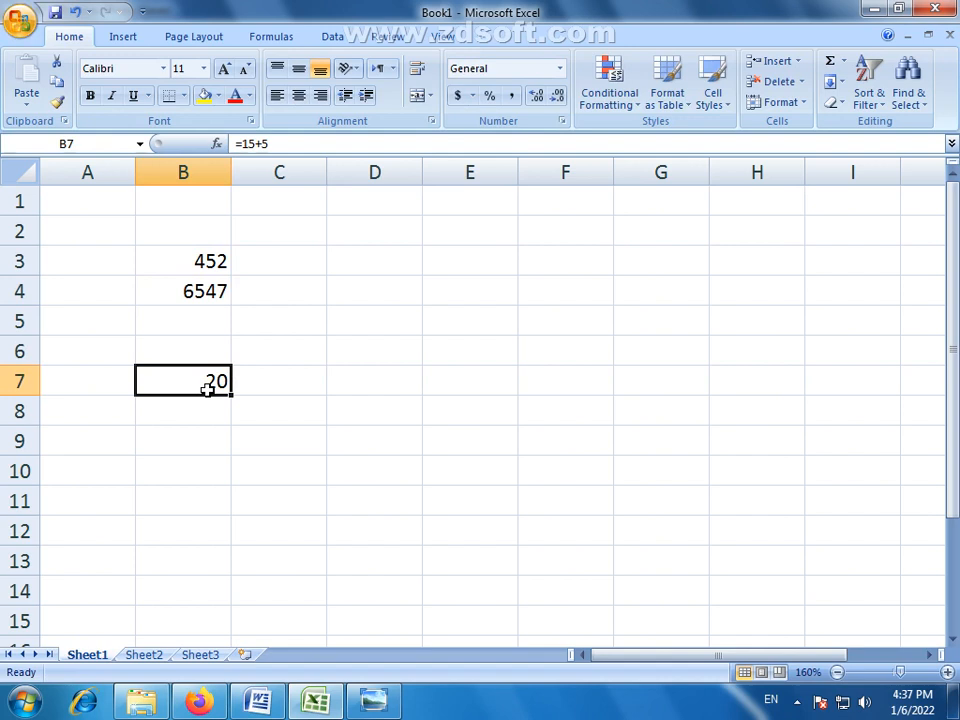
Step: Clear the formula in B7 and delete the numbers in B3:B4
key(BackSpace)
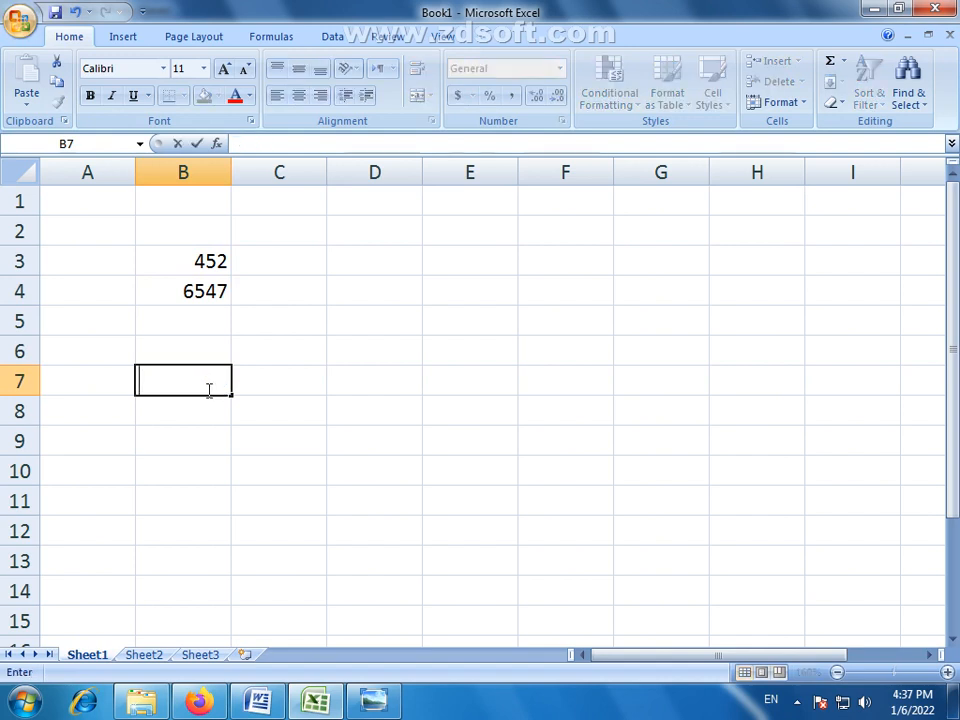
drag(223, 261, 214, 291)
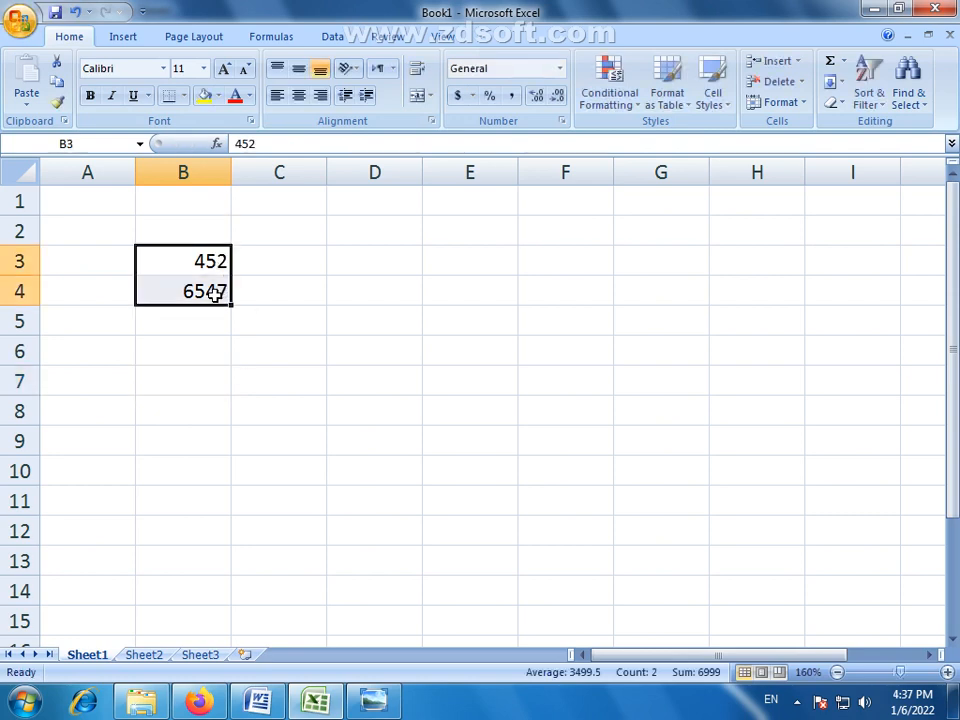
key(Delete)
Step: Enter 15 in cell C3 and 5 in cell C4 as the numbers for the addition
click(289, 266)
text(15)
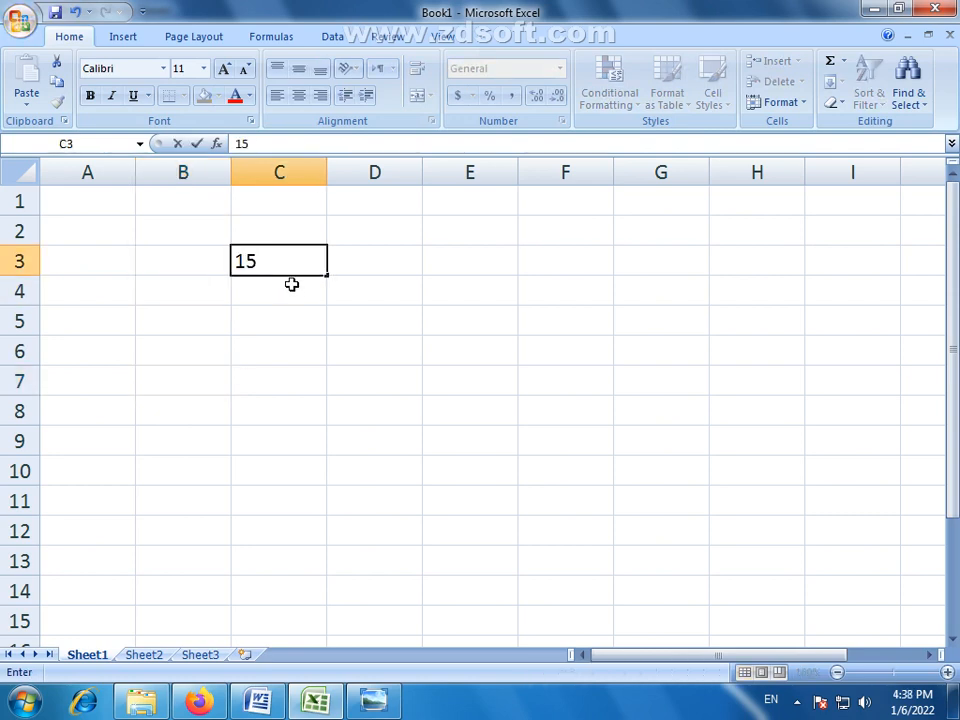
click(291, 285)
text(5)
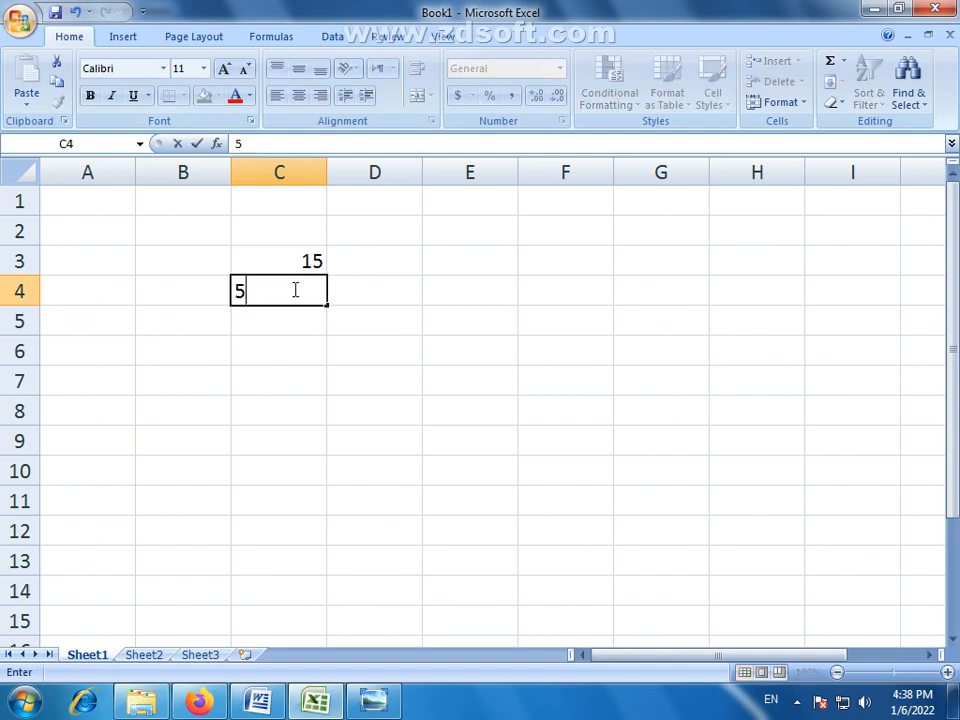
Step: Enter the addition formula =15+5 in cell C7 and reselect that cell to view its formula
click(302, 385)
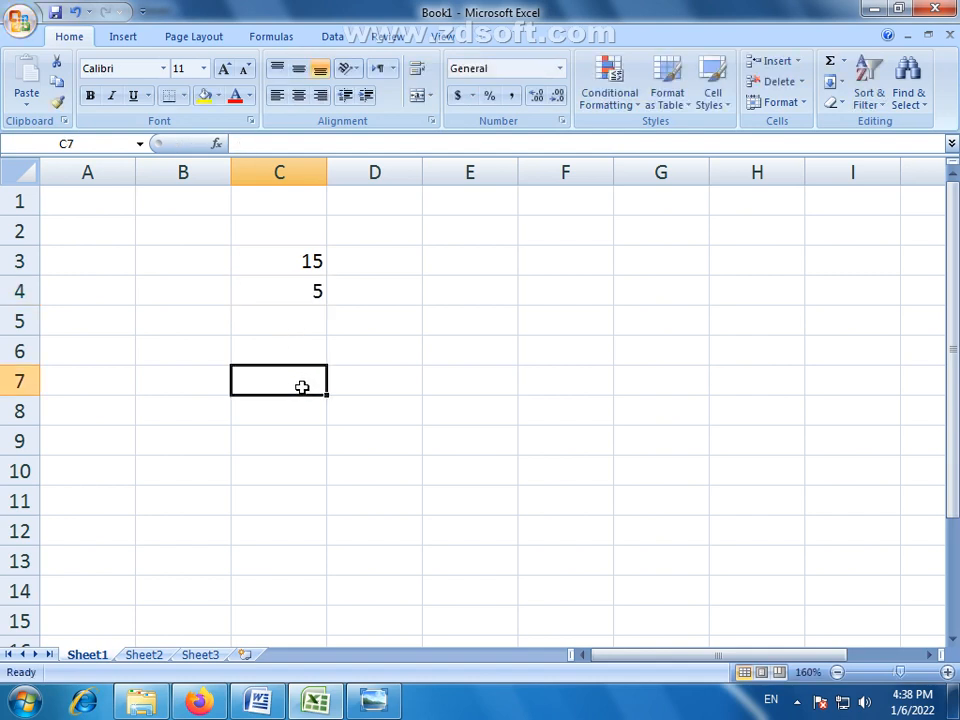
text(=15)
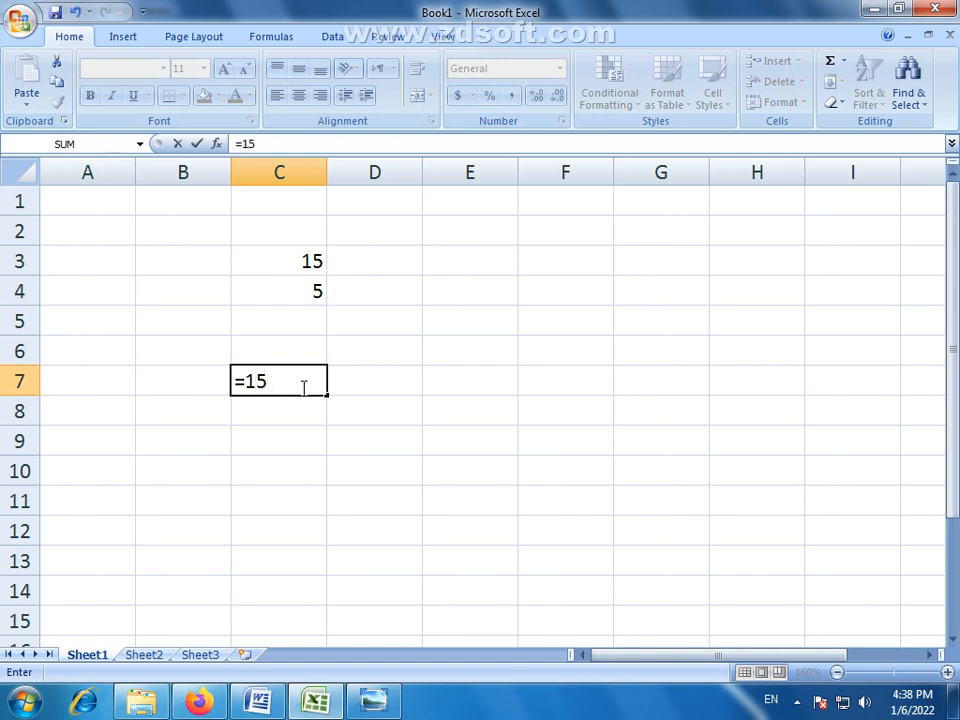
text(+5)
key(Return)
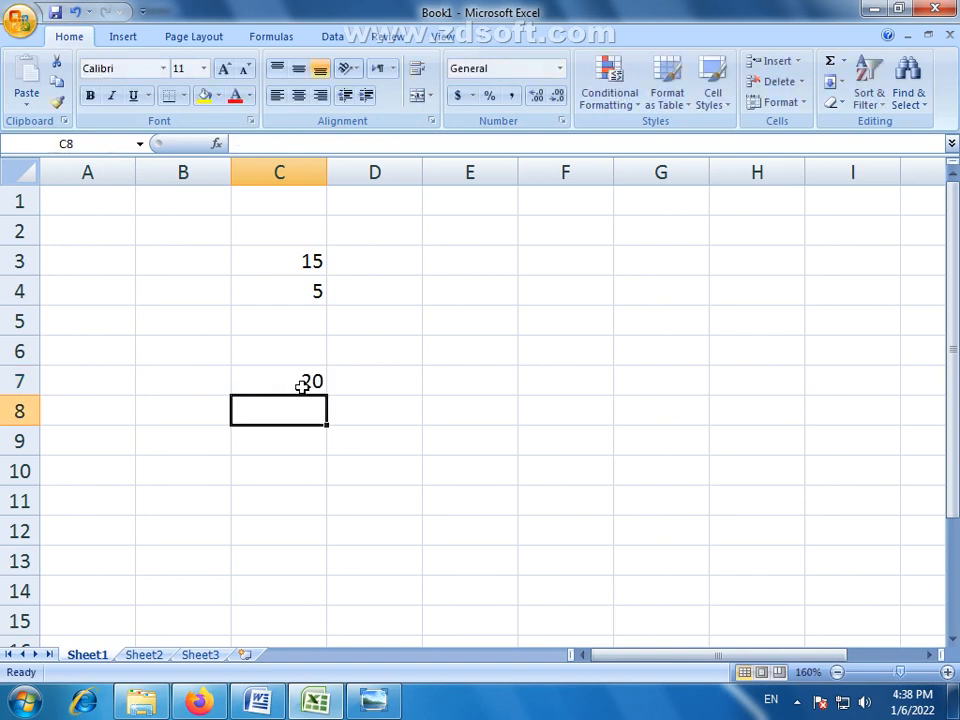
click(303, 385)
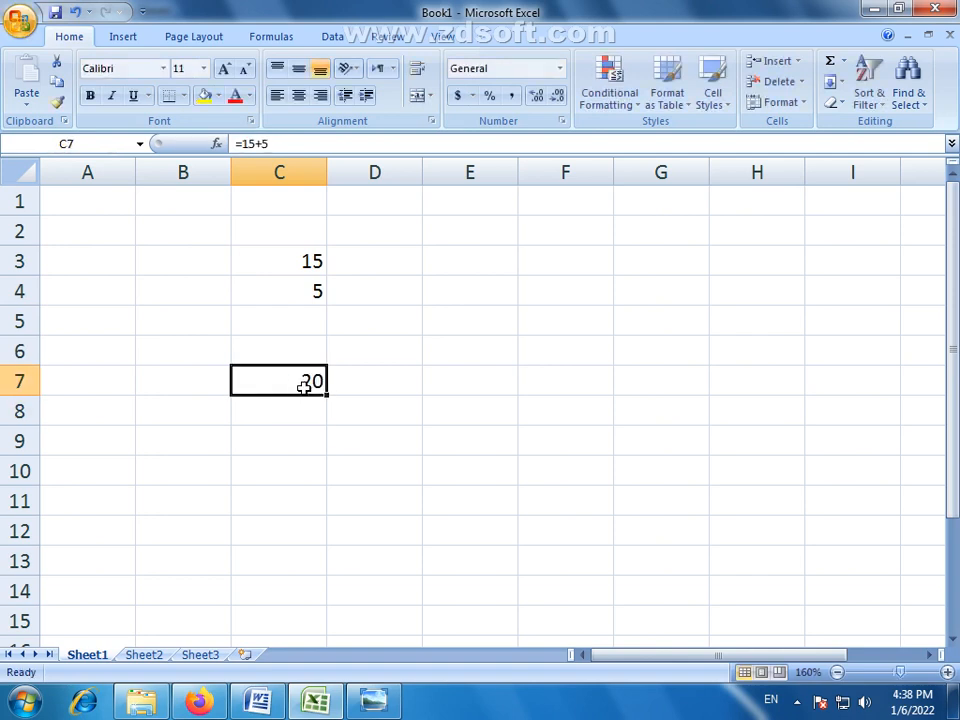
Step: Change C3 to 25 and C4 to 7, and check the typed-value formula in C7
click(299, 291)
click(314, 260)
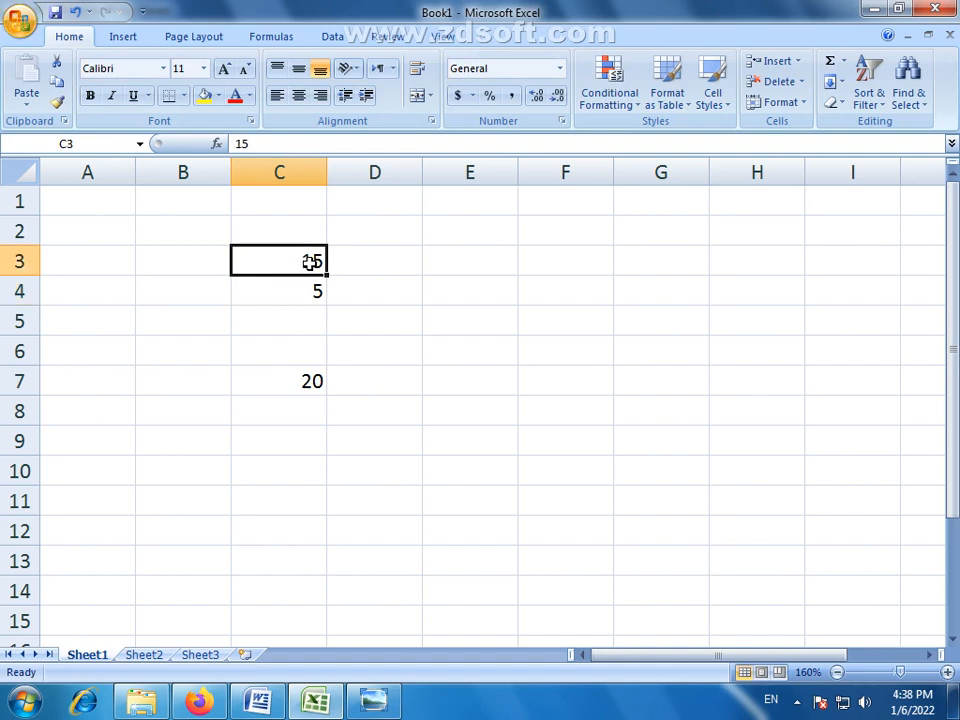
text(25)
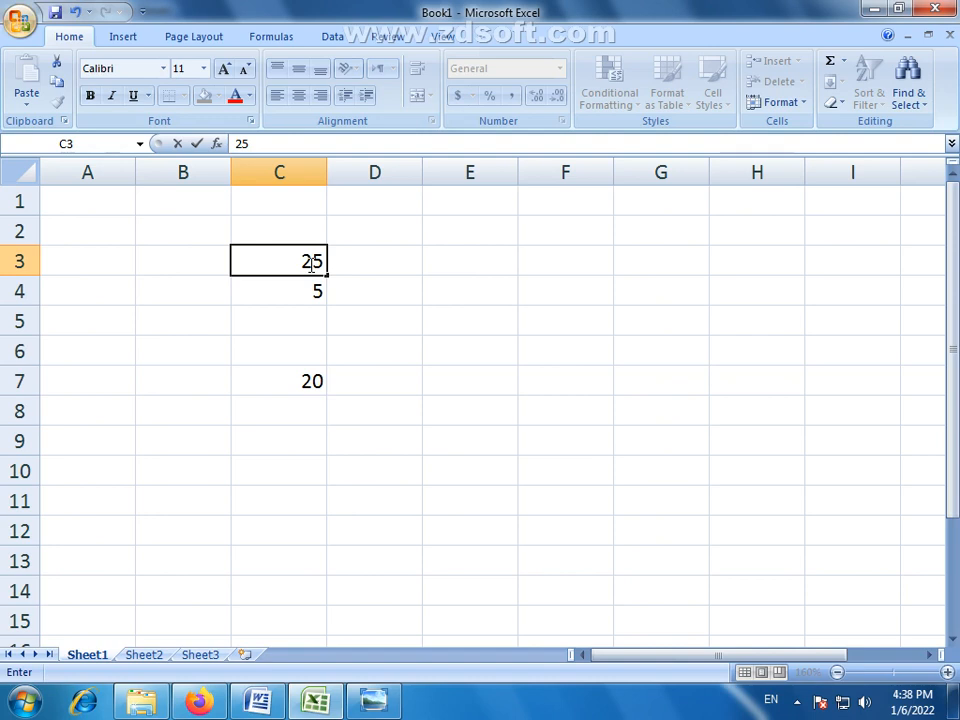
click(311, 291)
text(7)
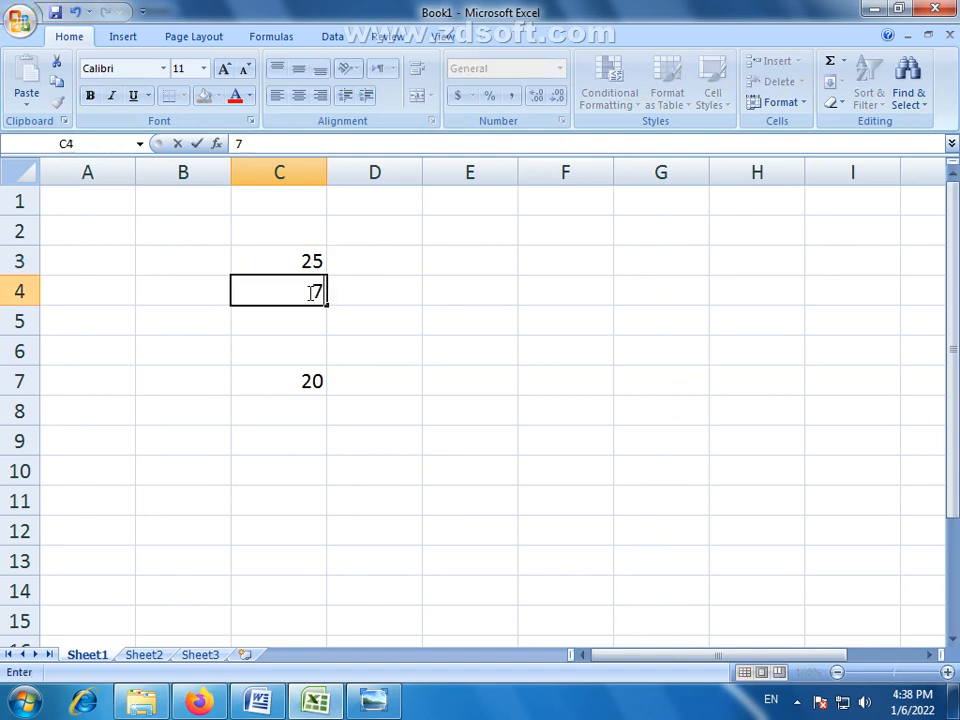
key(Return)
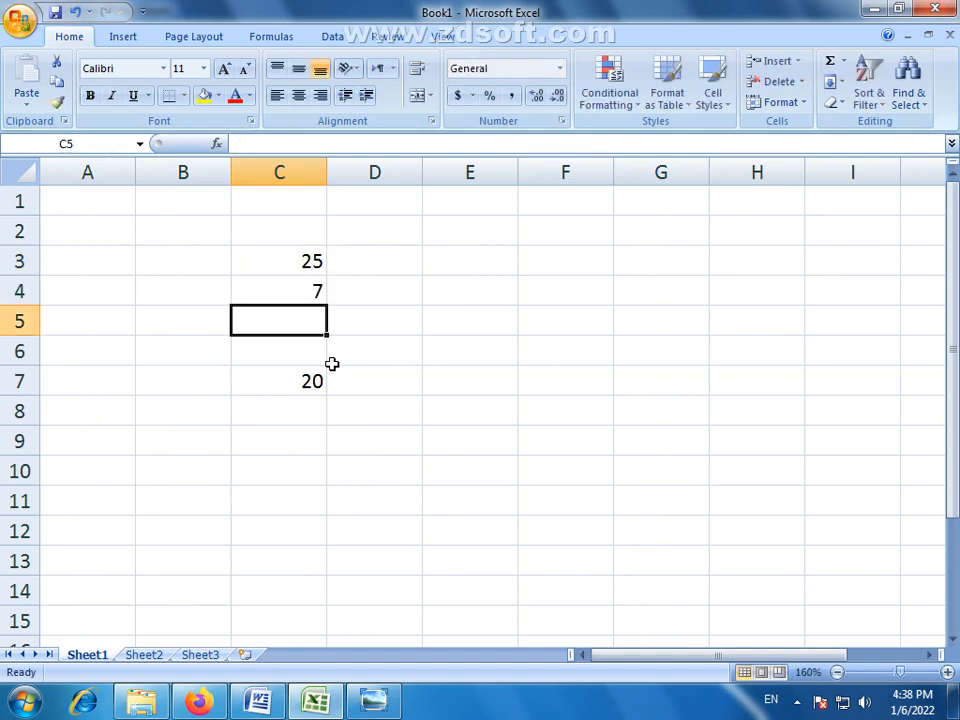
drag(320, 276, 320, 290)
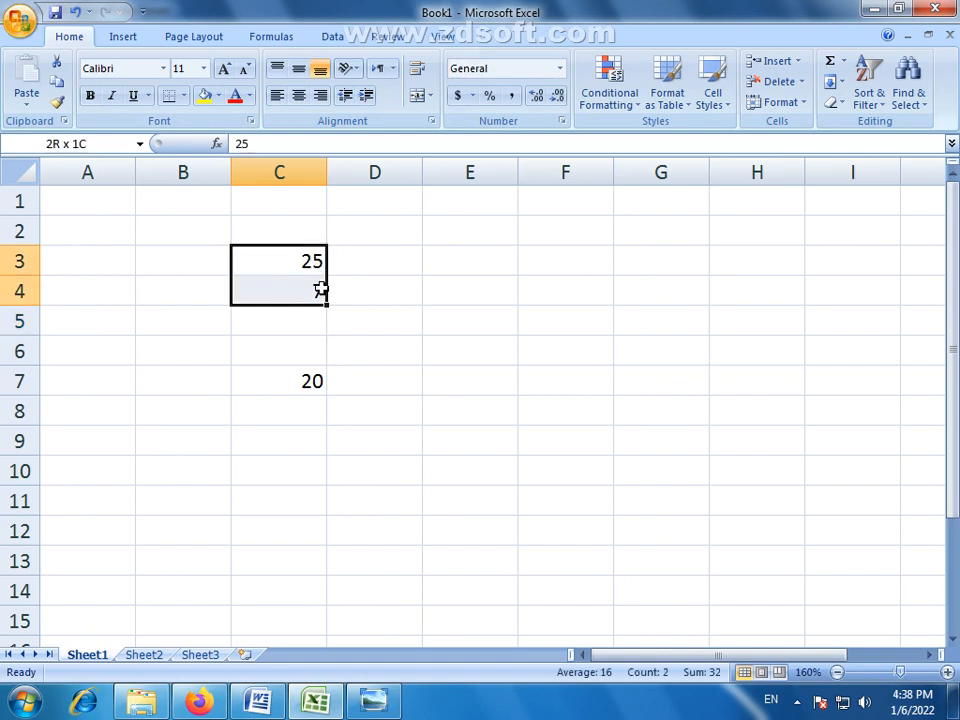
click(304, 381)
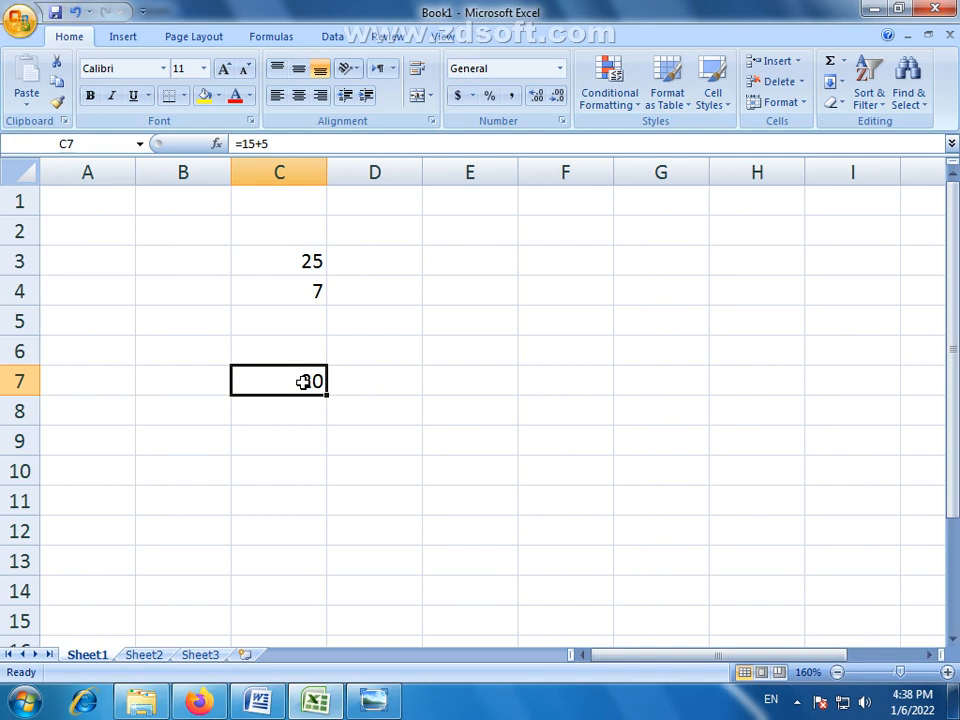
Step: Set C3 back to 15 and C4 back to 5
click(321, 261)
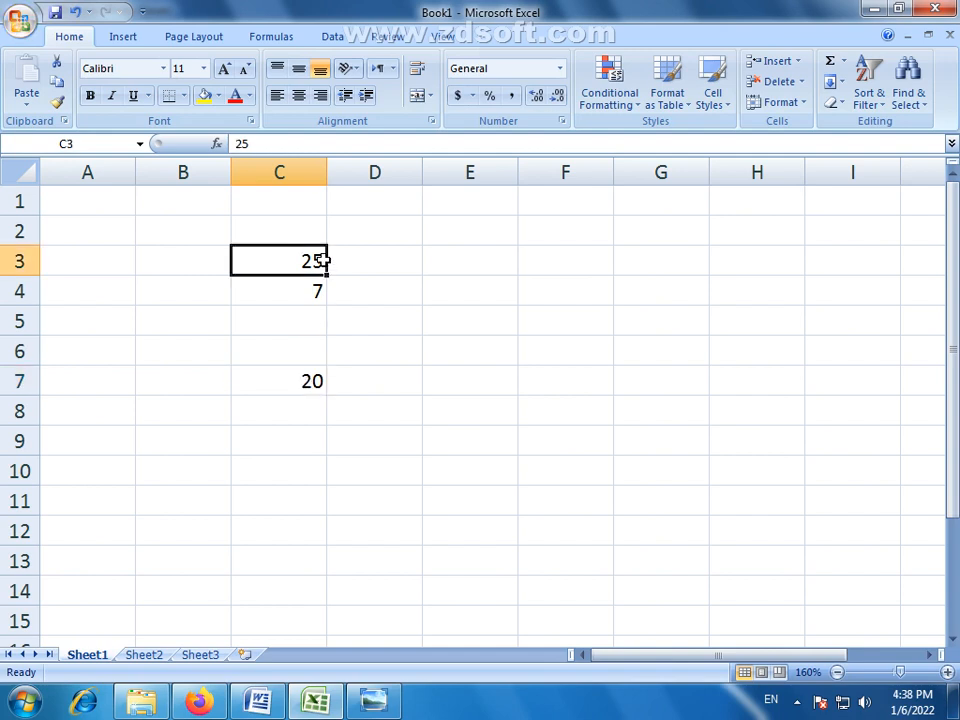
text(15)
click(311, 294)
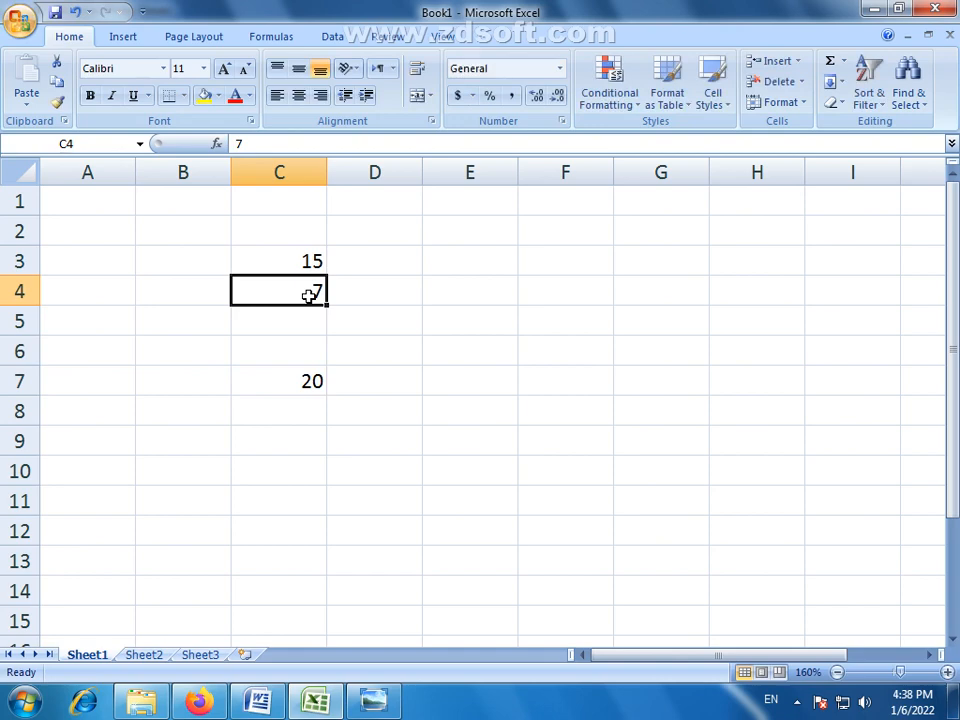
text(5)
Step: Delete the typed-value addition formula from cell C7
click(265, 386)
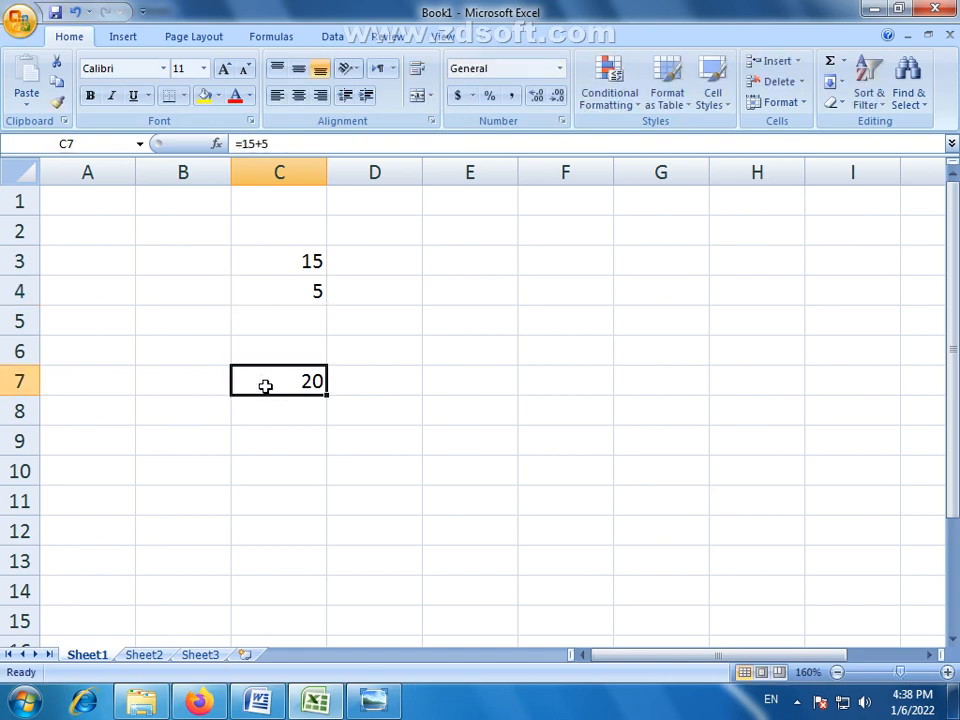
key(Return)
click(279, 384)
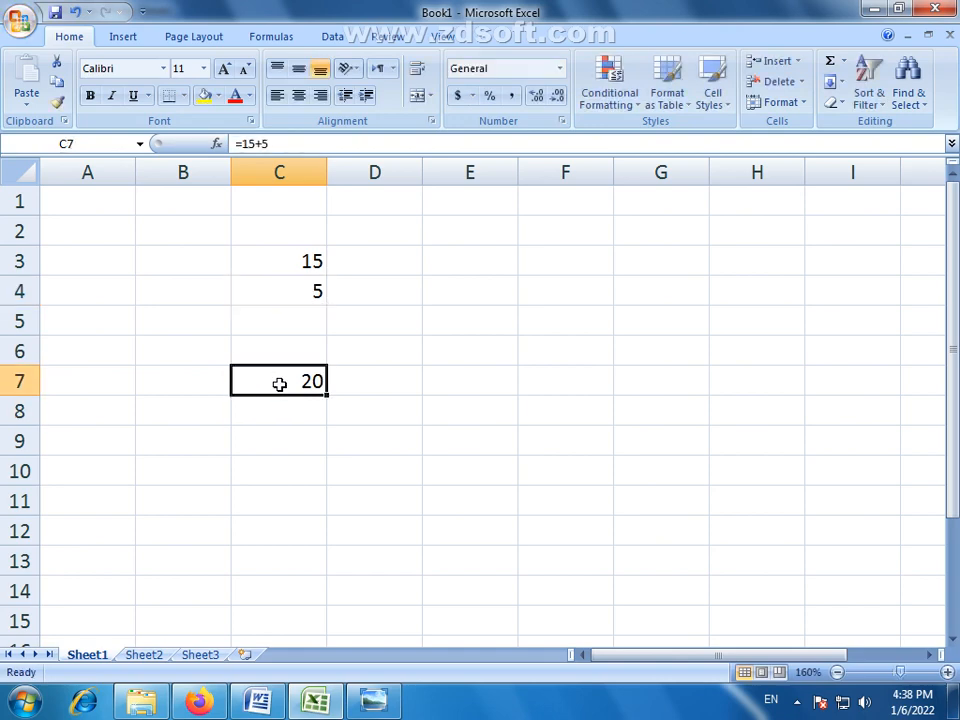
key(Delete)
click(306, 416)
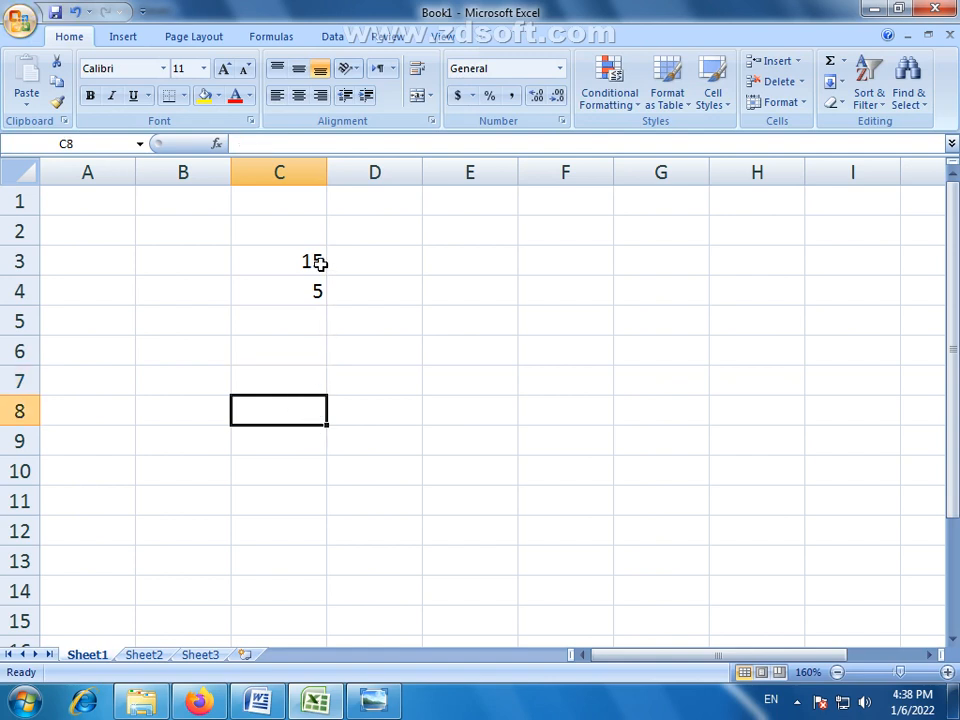
Step: Examine the cell references of the two cells holding the numbers 15 and 5
click(321, 263)
click(319, 292)
click(310, 259)
click(300, 287)
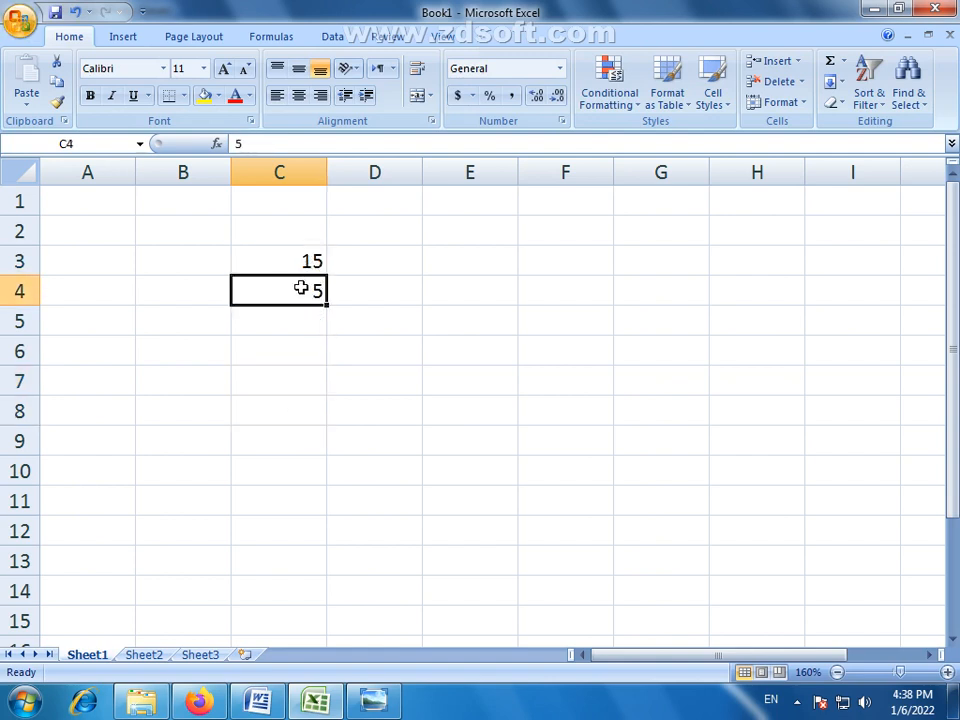
click(296, 255)
click(294, 297)
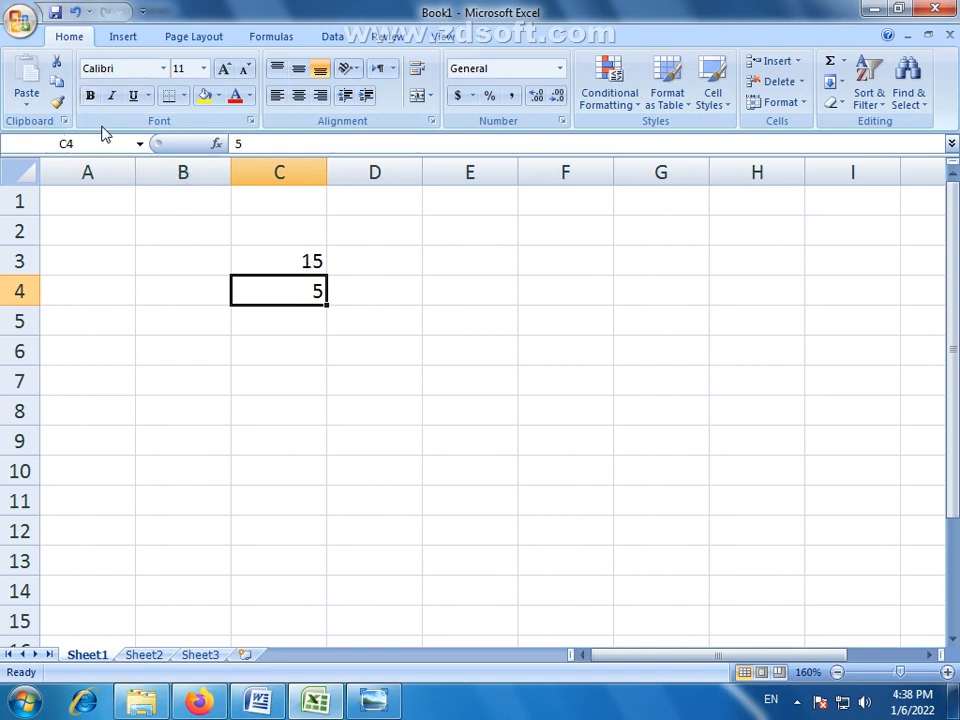
click(294, 259)
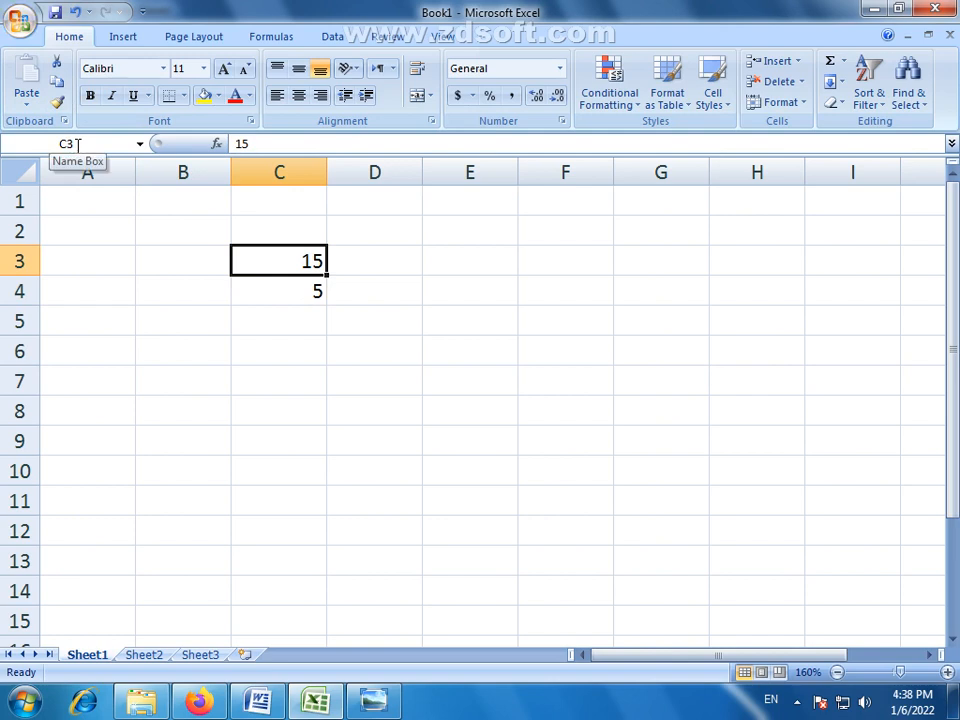
click(301, 294)
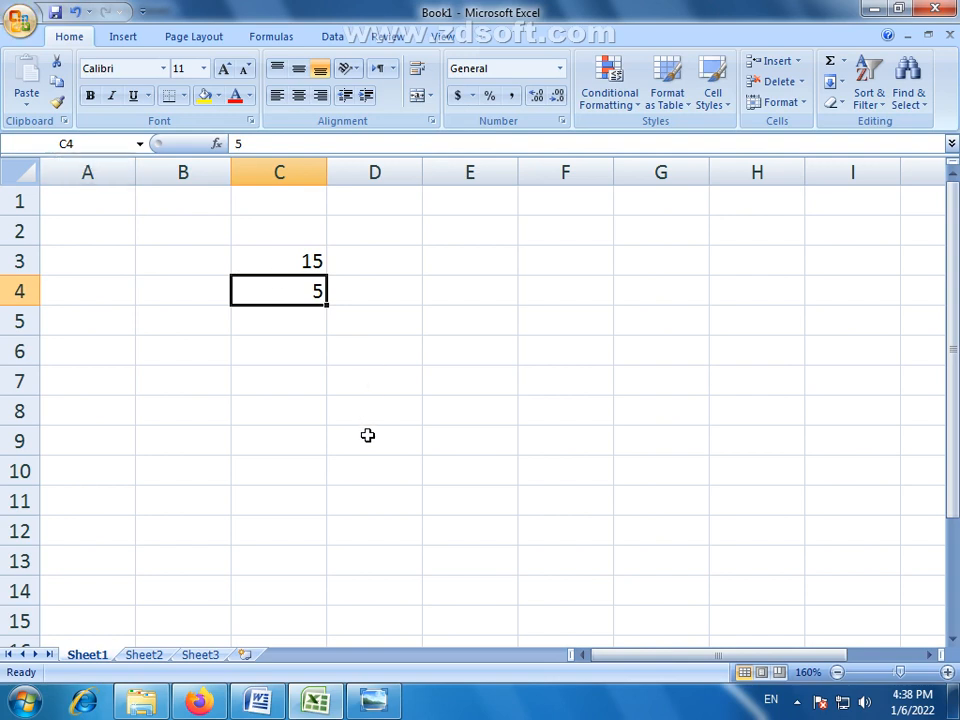
Step: Enter the cell-reference formula =C3+C4 in C7 and reselect that cell to view its formula
click(297, 383)
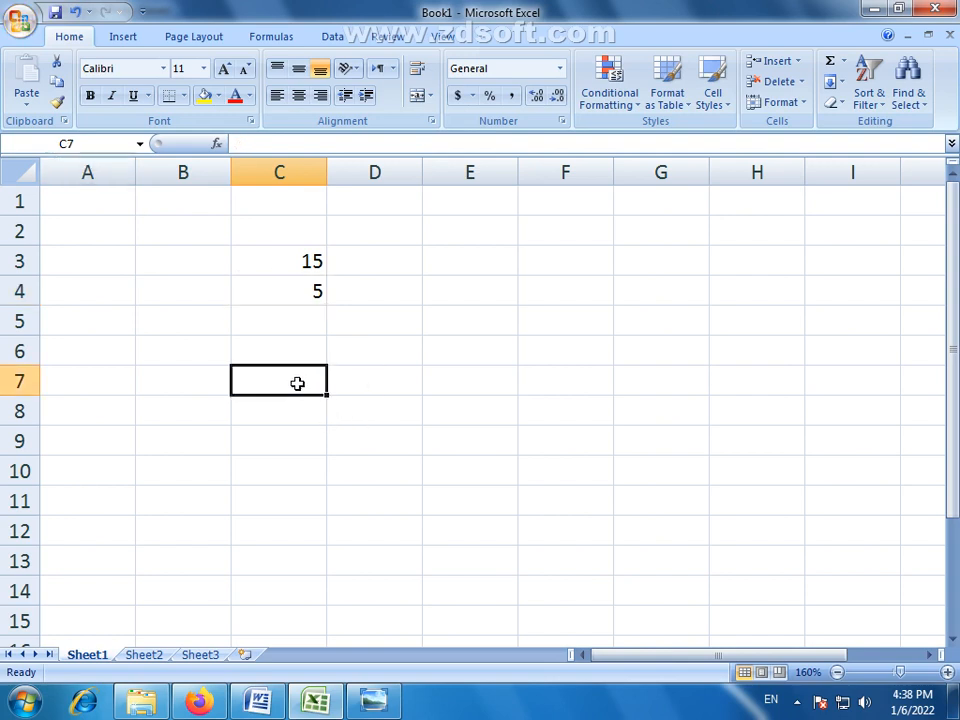
text(=)
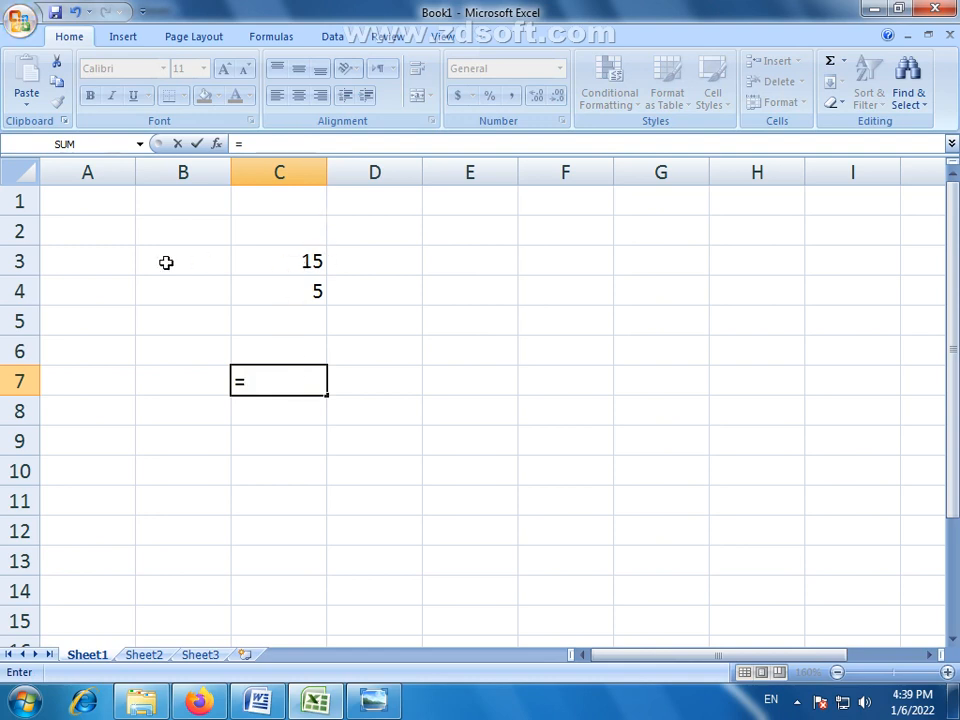
text(c3)
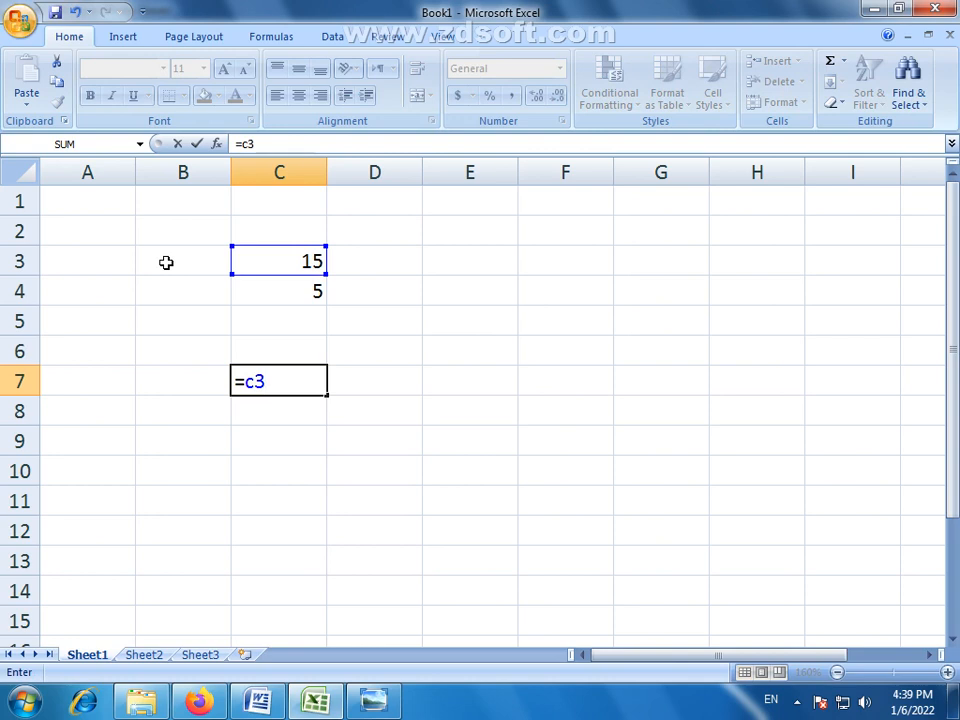
text(+c4)
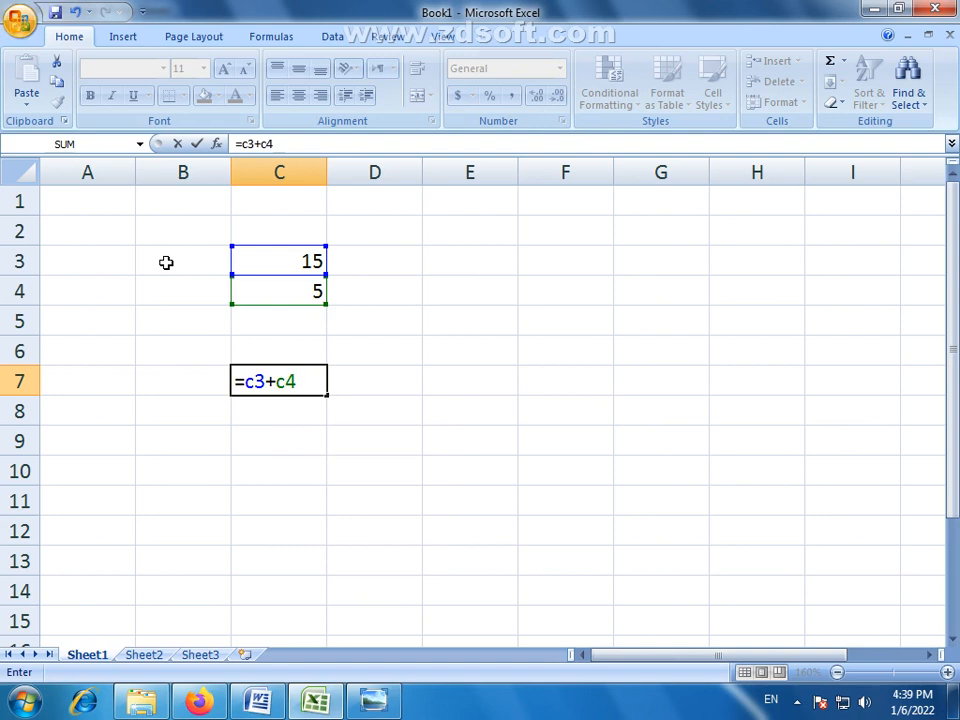
key(Return)
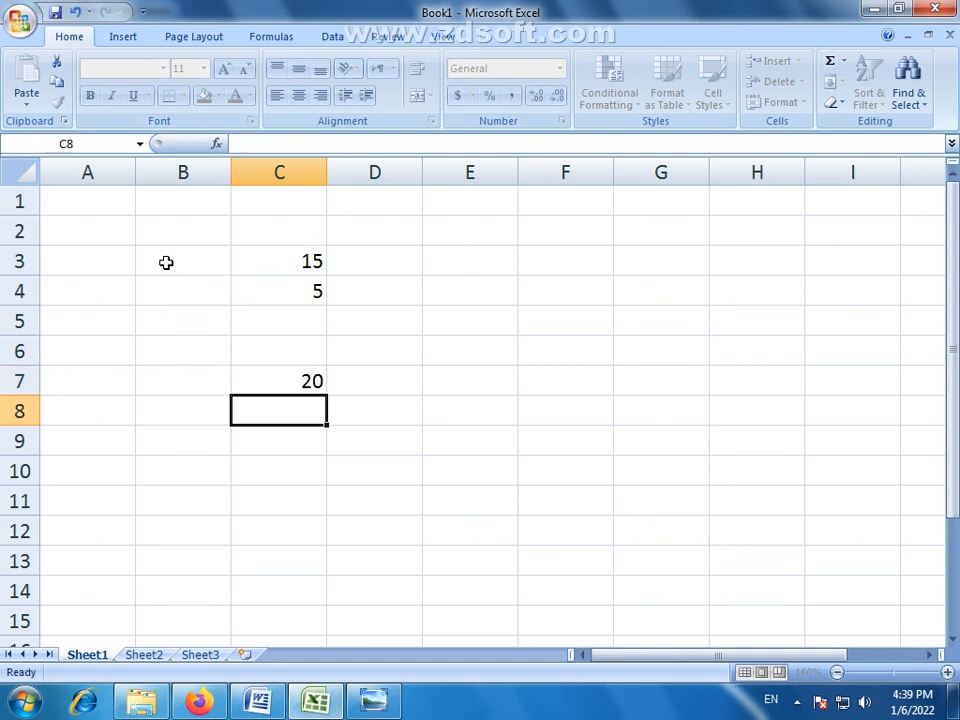
click(277, 381)
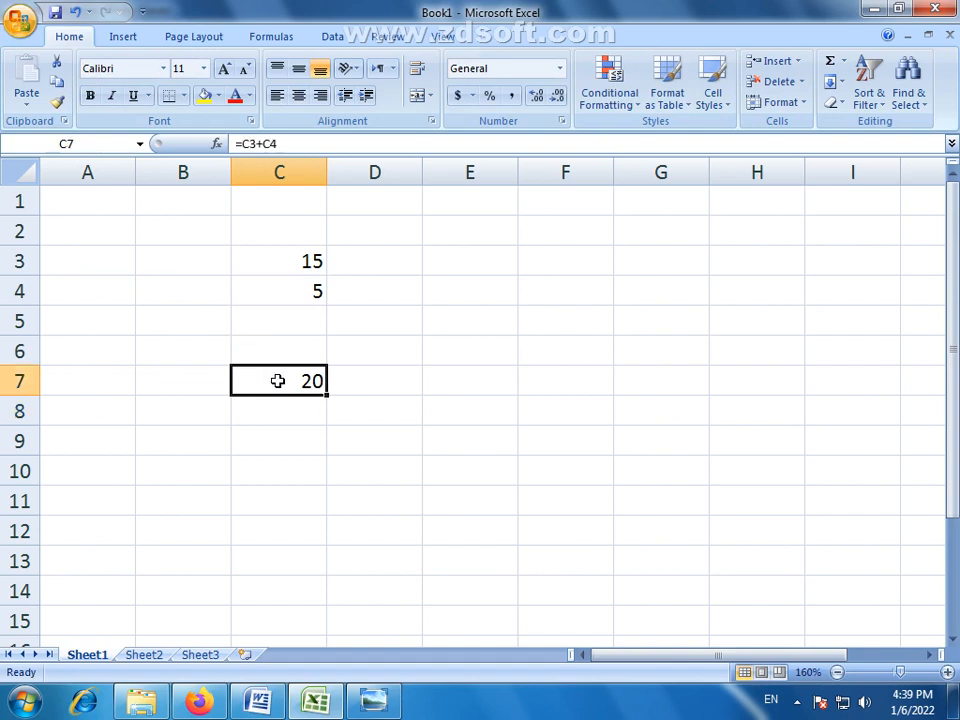
Step: Change C3 to 17 and C4 to 24 to test the cell-reference formula
click(313, 261)
text(1)
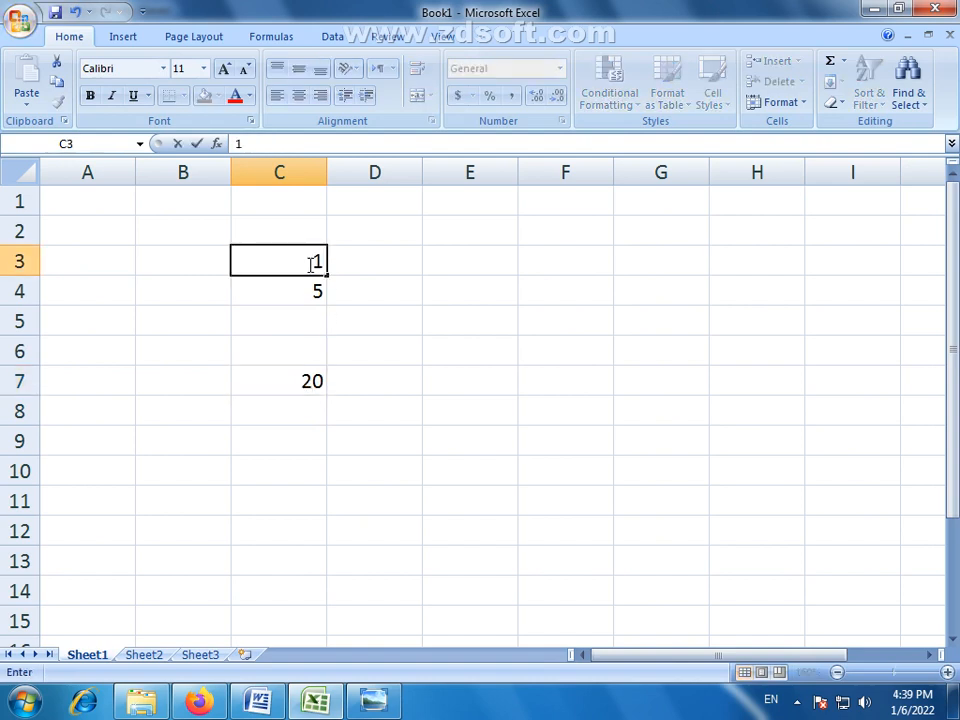
text(7)
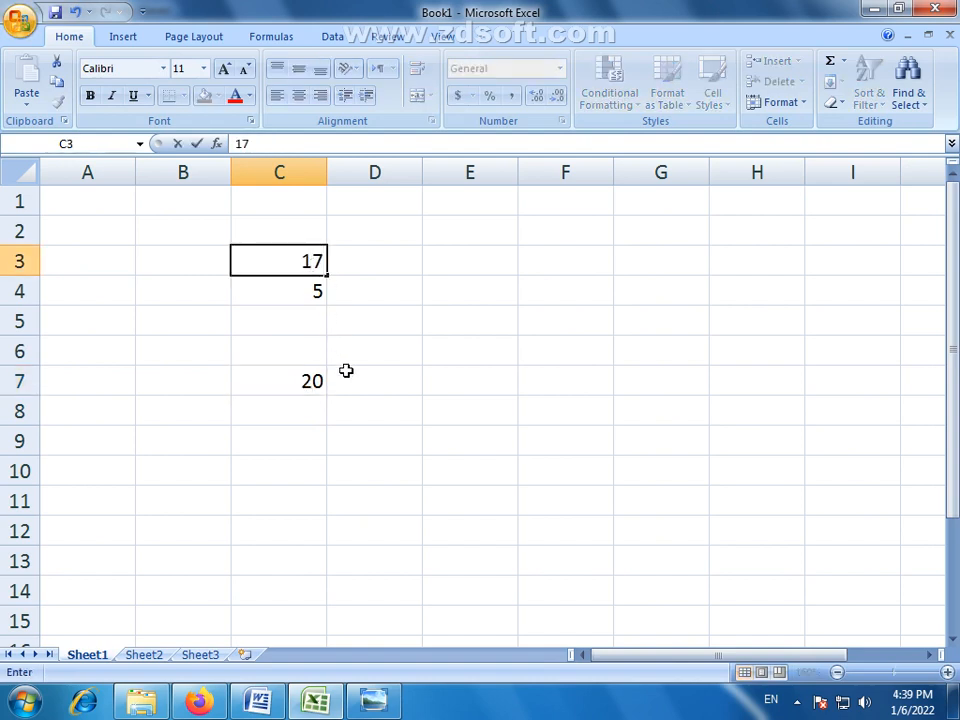
key(Return)
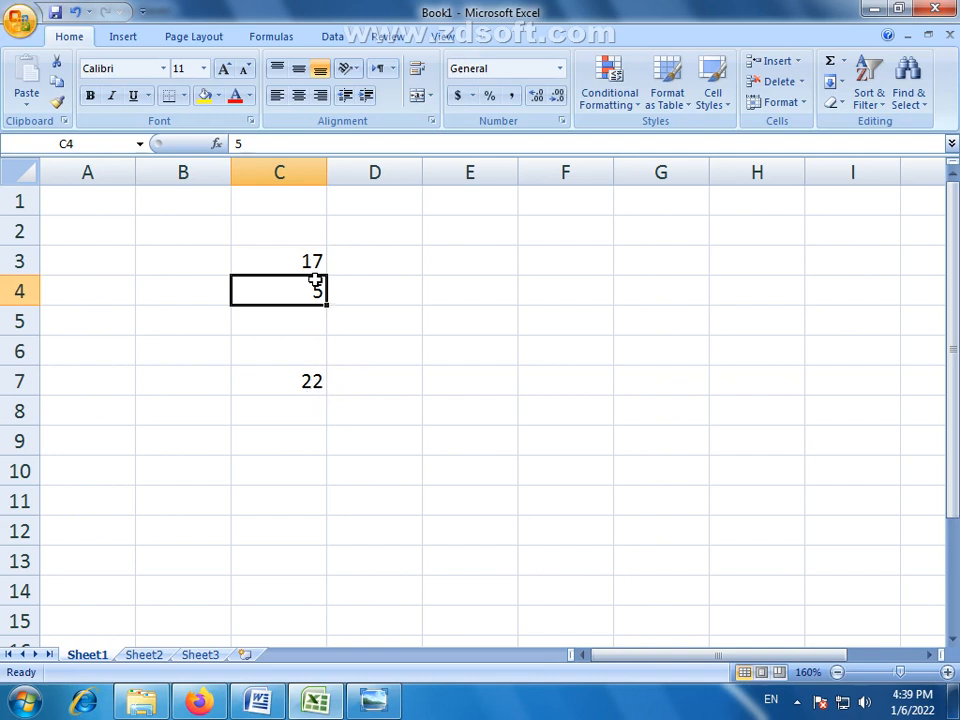
text(24)
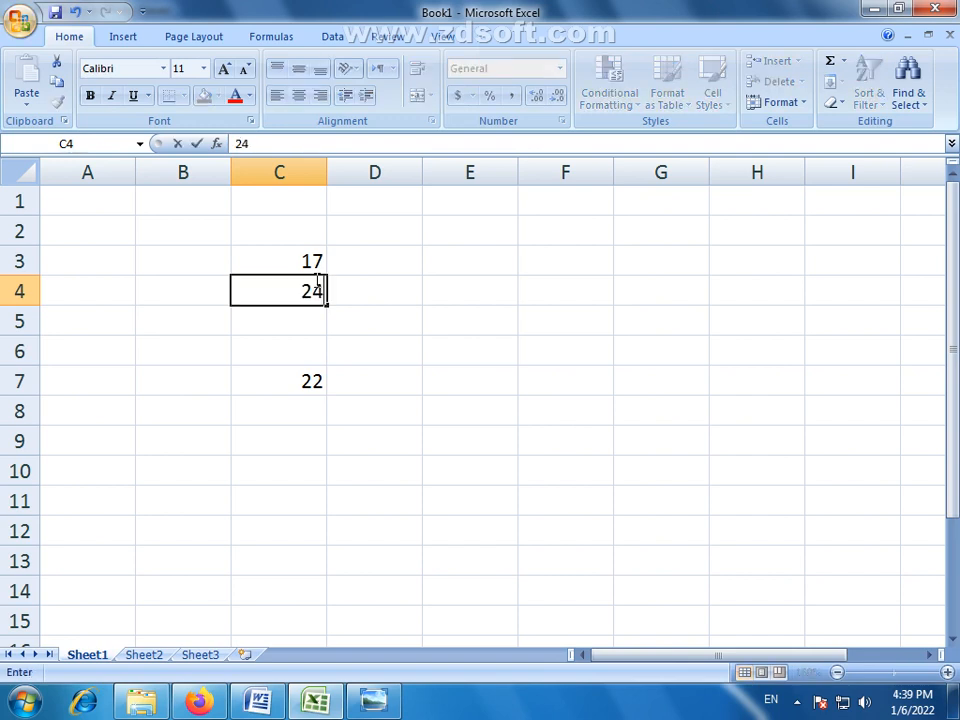
key(Return)
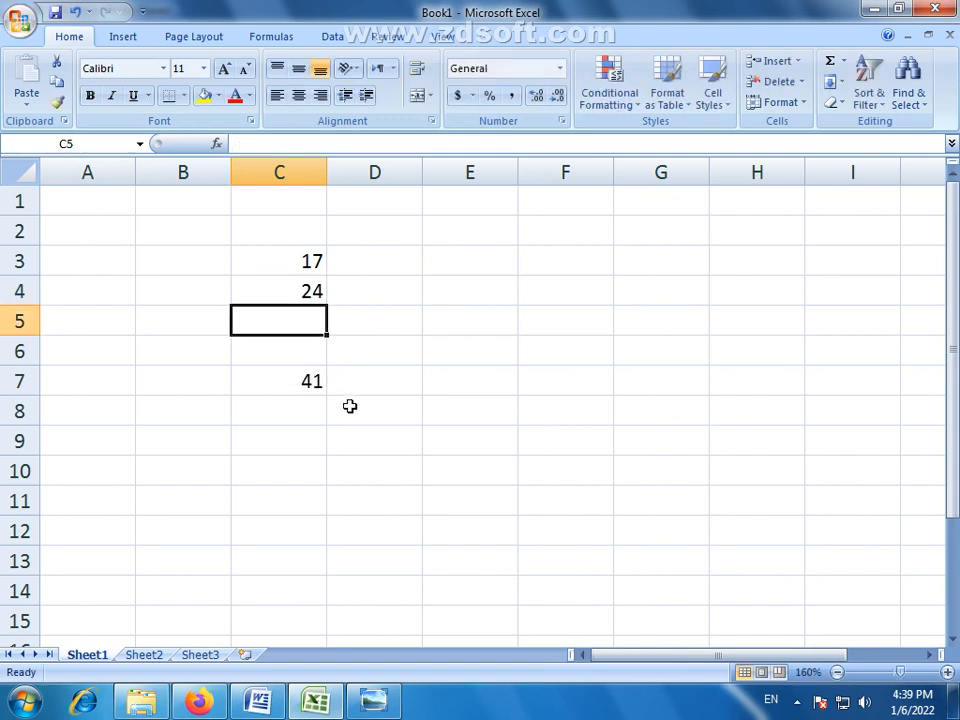
Step: Restore the original numbers by entering 15 in C3 and 5 in C4
click(300, 265)
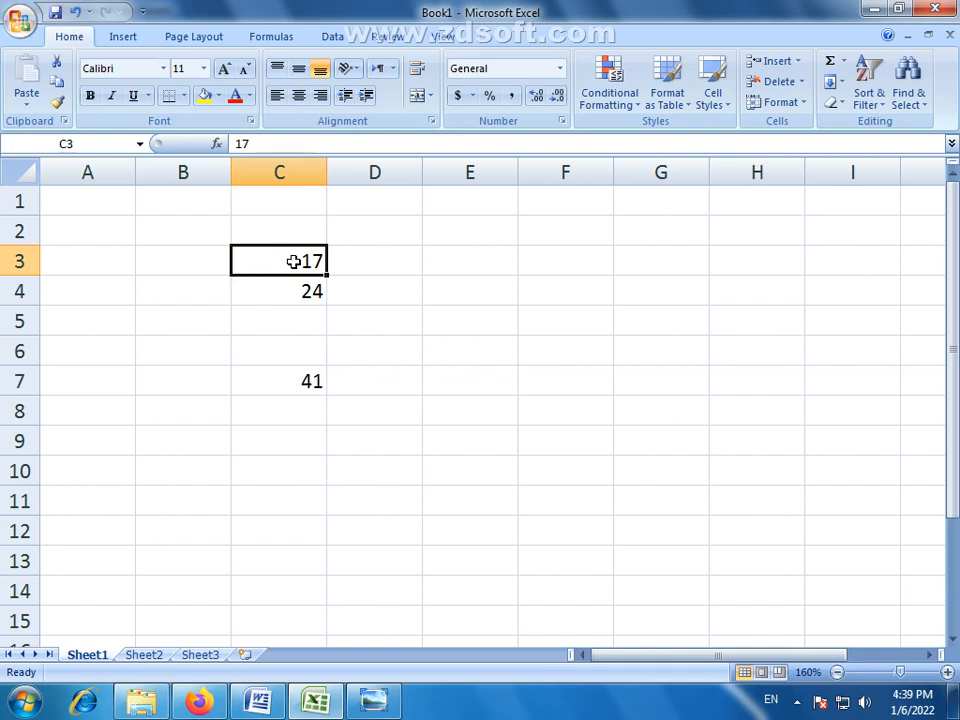
text(15)
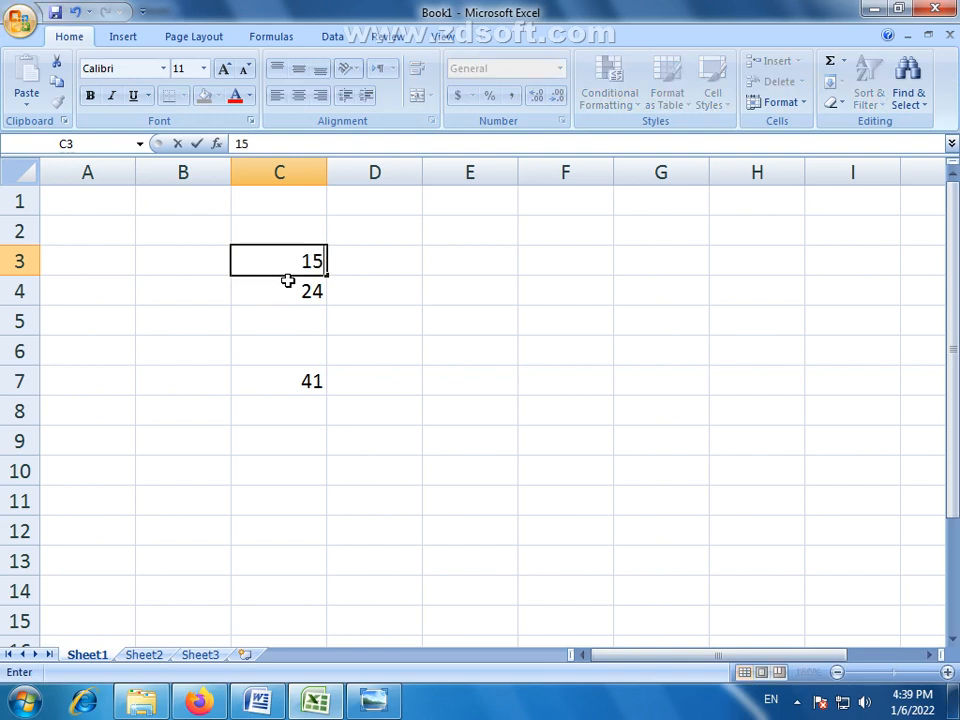
click(290, 284)
text(5)
key(Return)
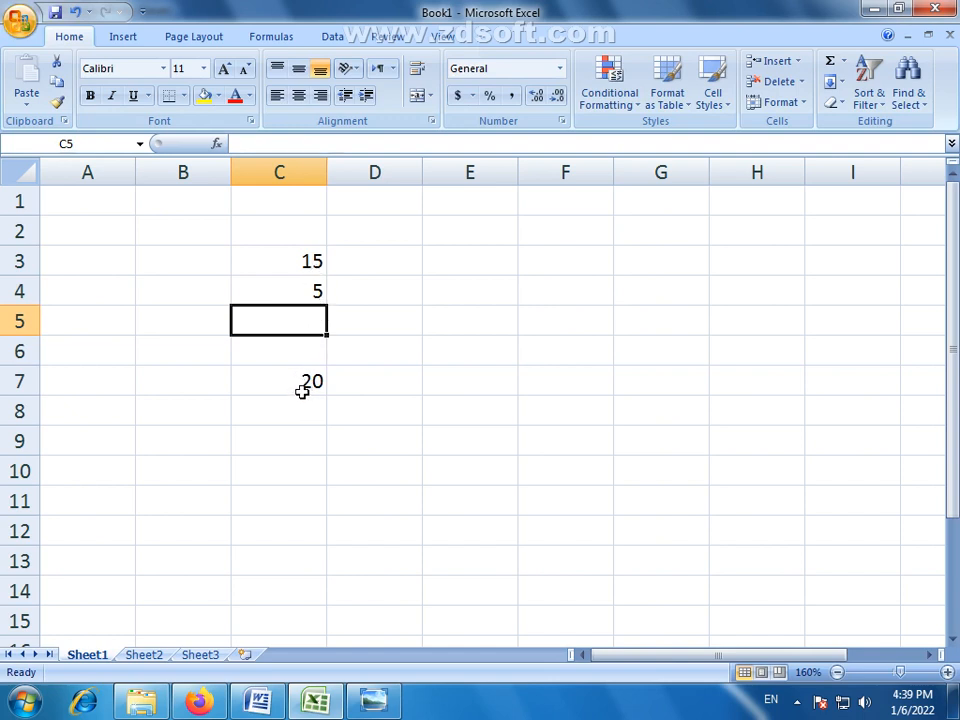
Step: Label the result rows with a plus sign in B7 and a minus sign in B8, and select C8
click(199, 385)
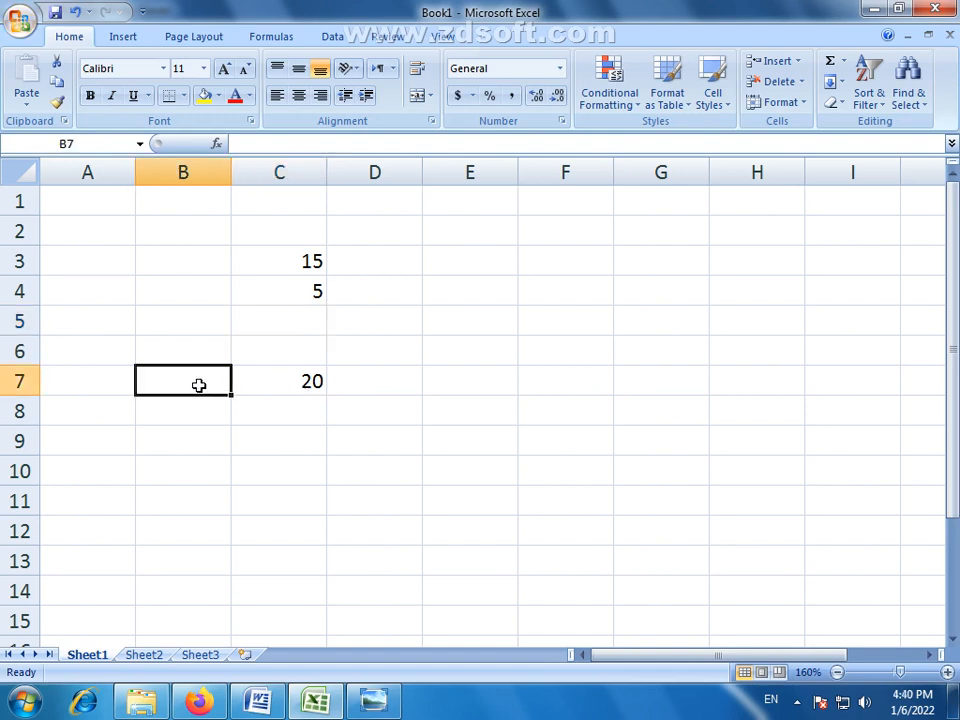
text(=)
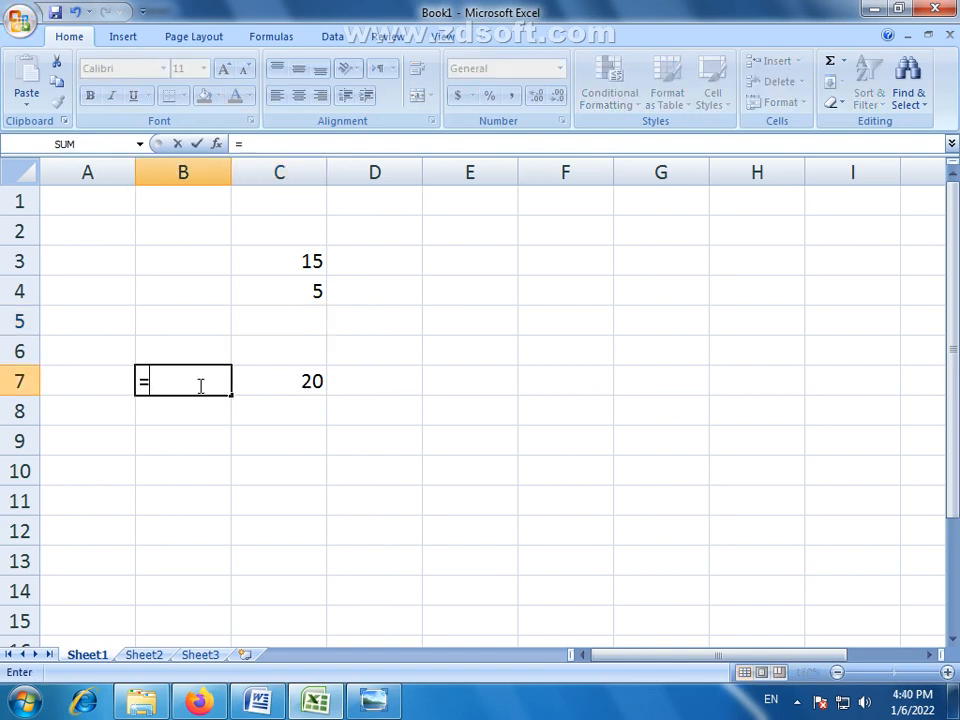
key(BackSpace)
text(+)
key(Return)
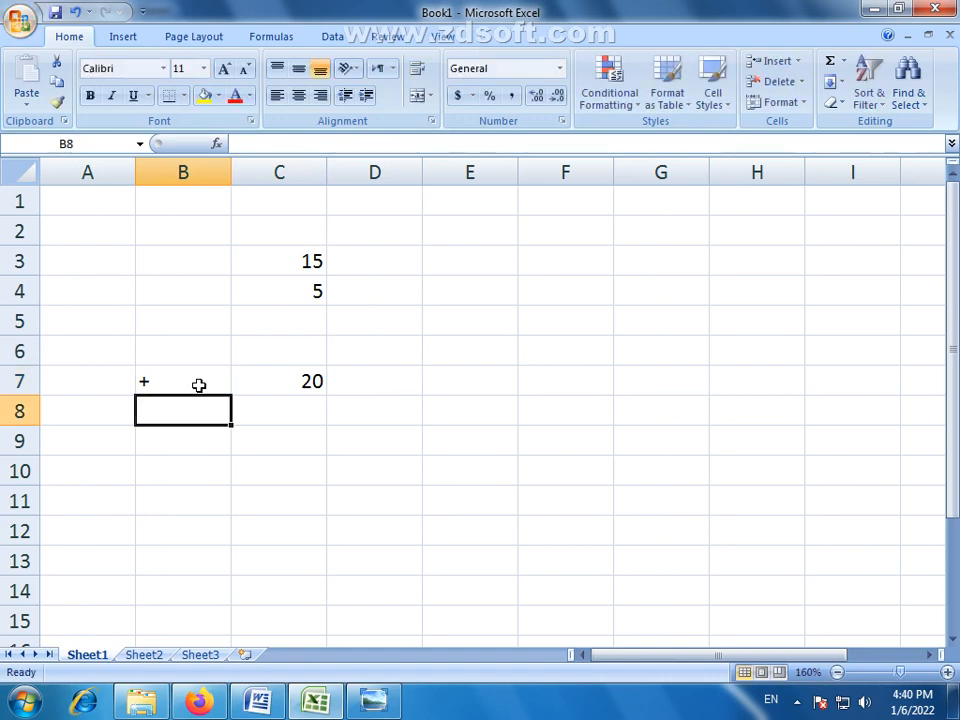
text(-)
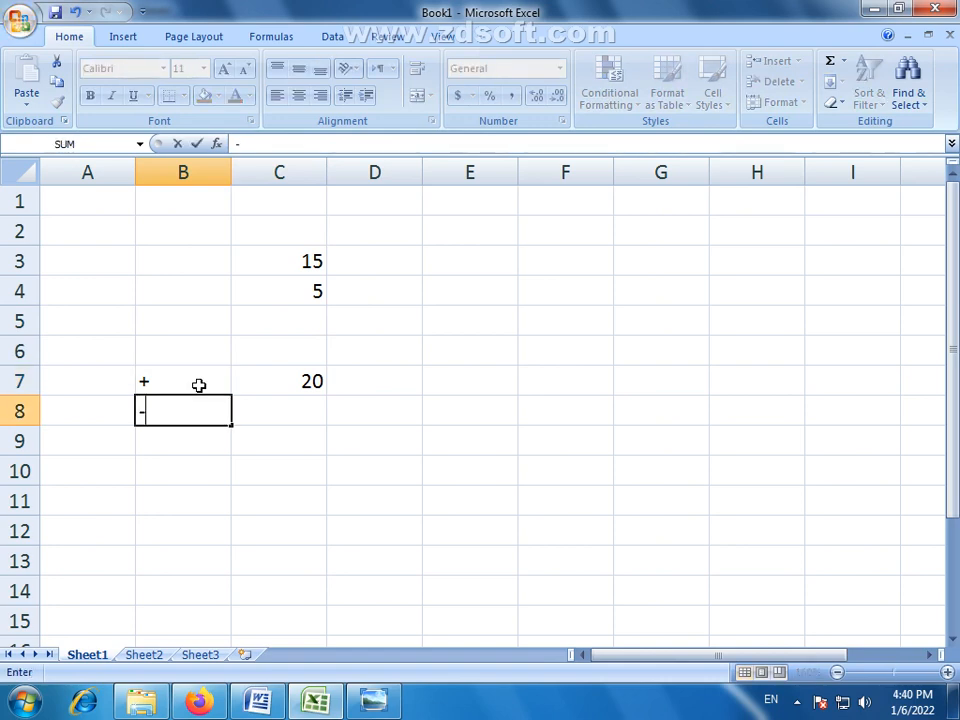
click(285, 418)
key(BackSpace)
key(BackSpace)
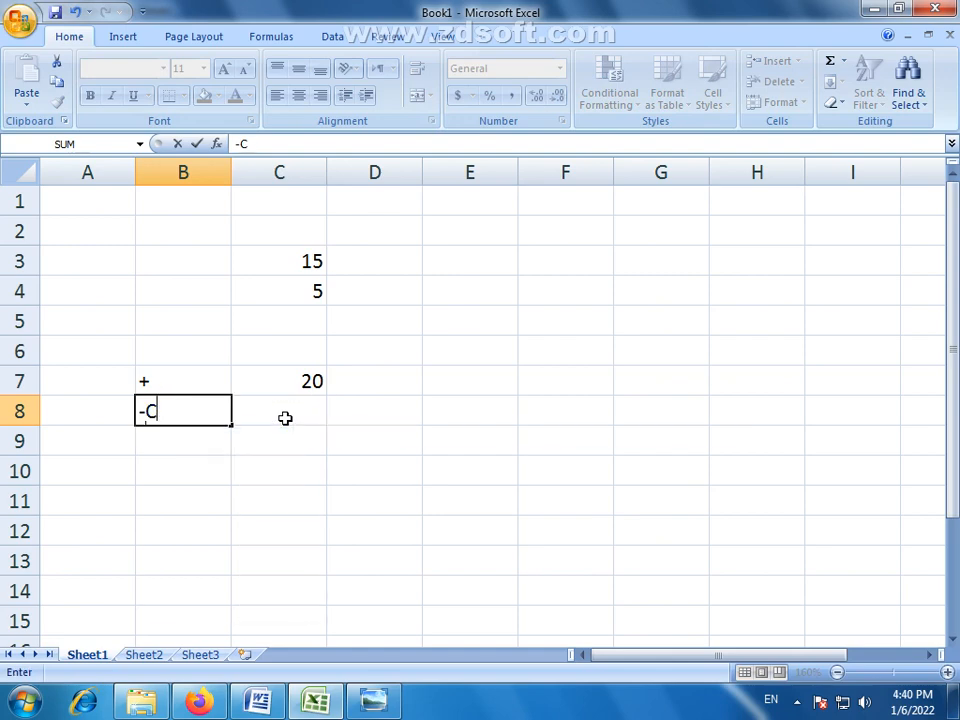
key(Return)
click(285, 420)
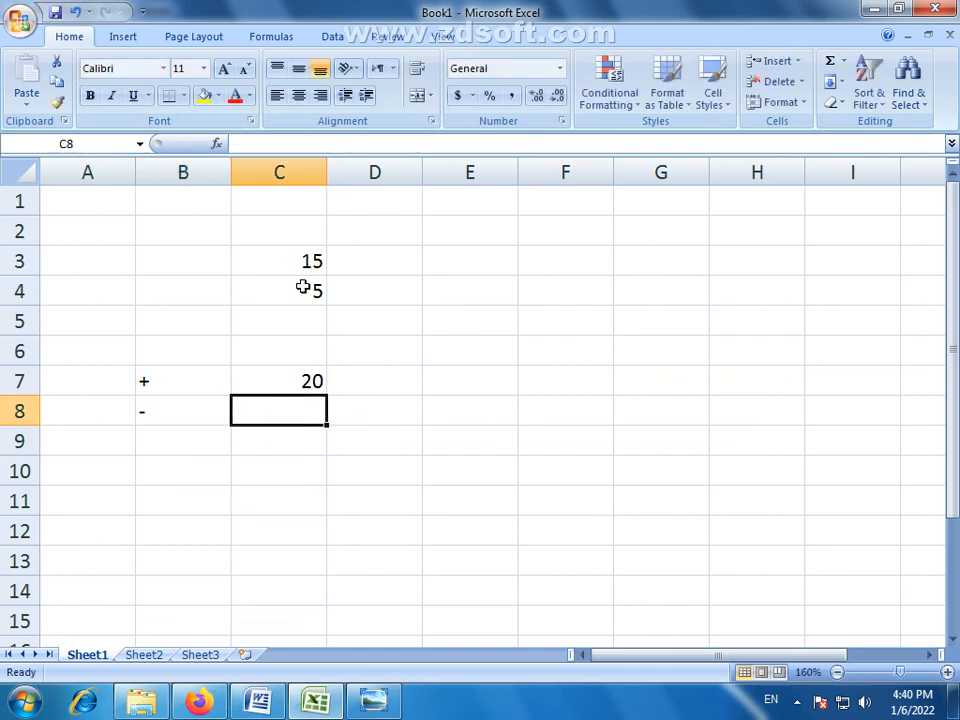
Step: Enter the subtraction formula =C3-C4 in C8
text(=)
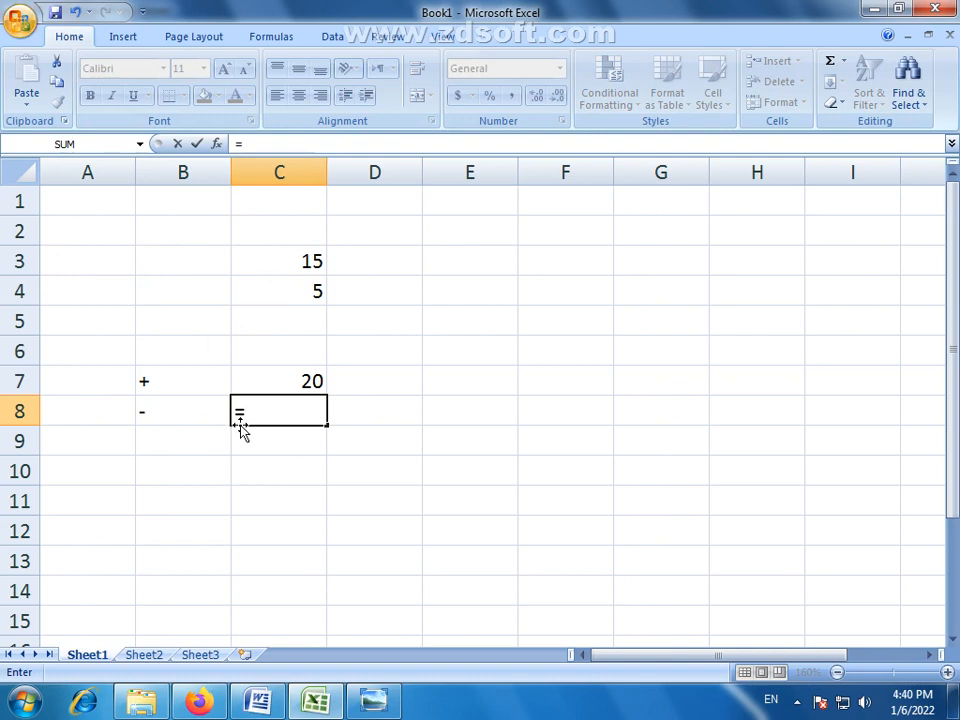
click(301, 260)
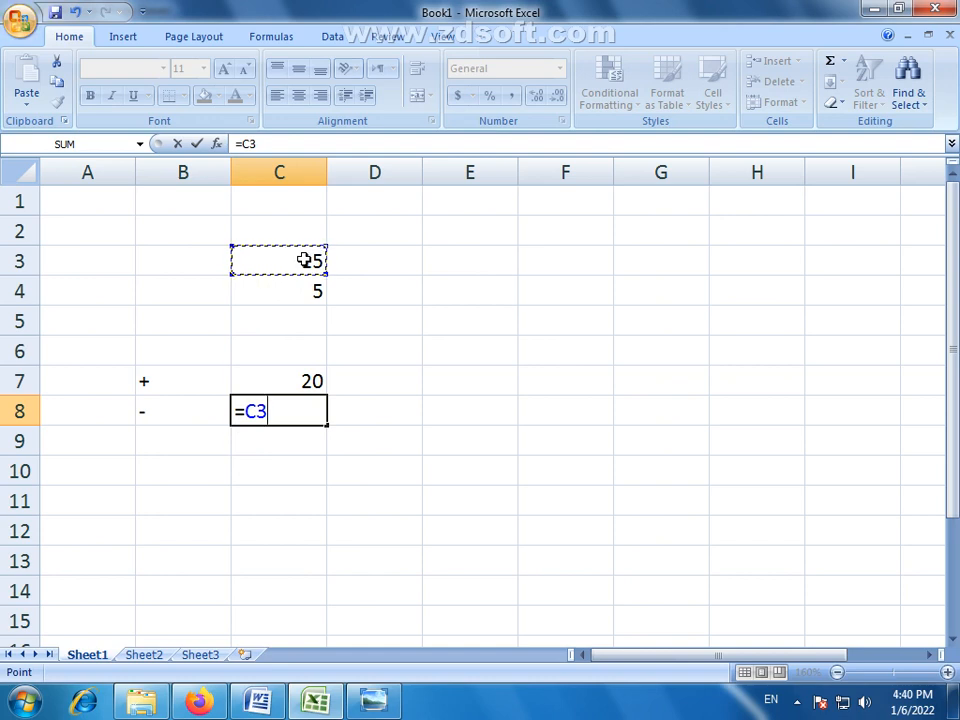
text(-)
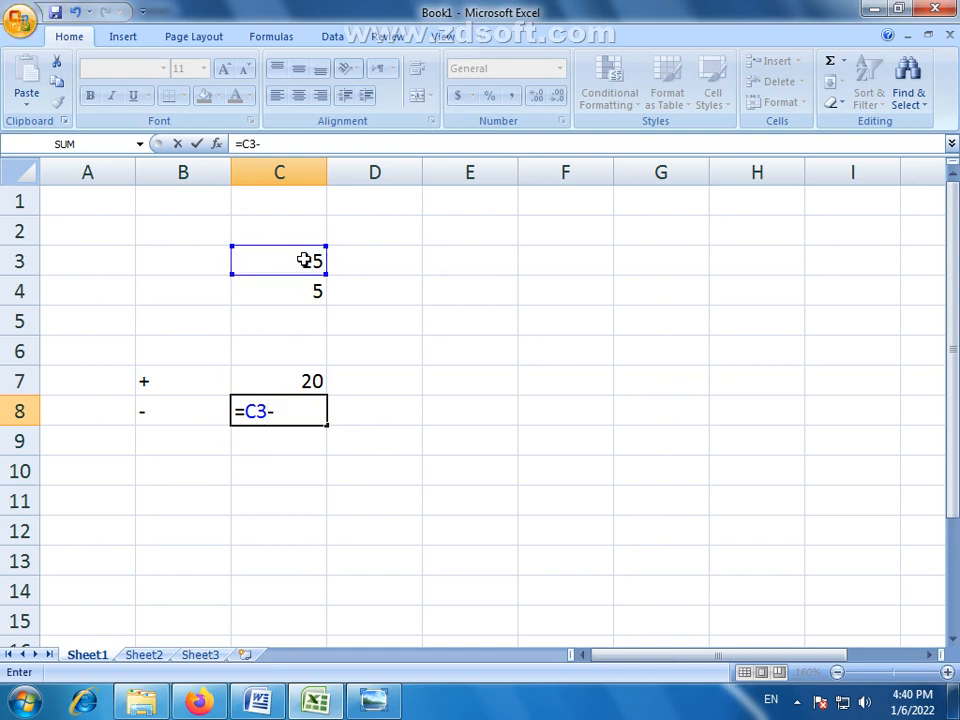
click(313, 294)
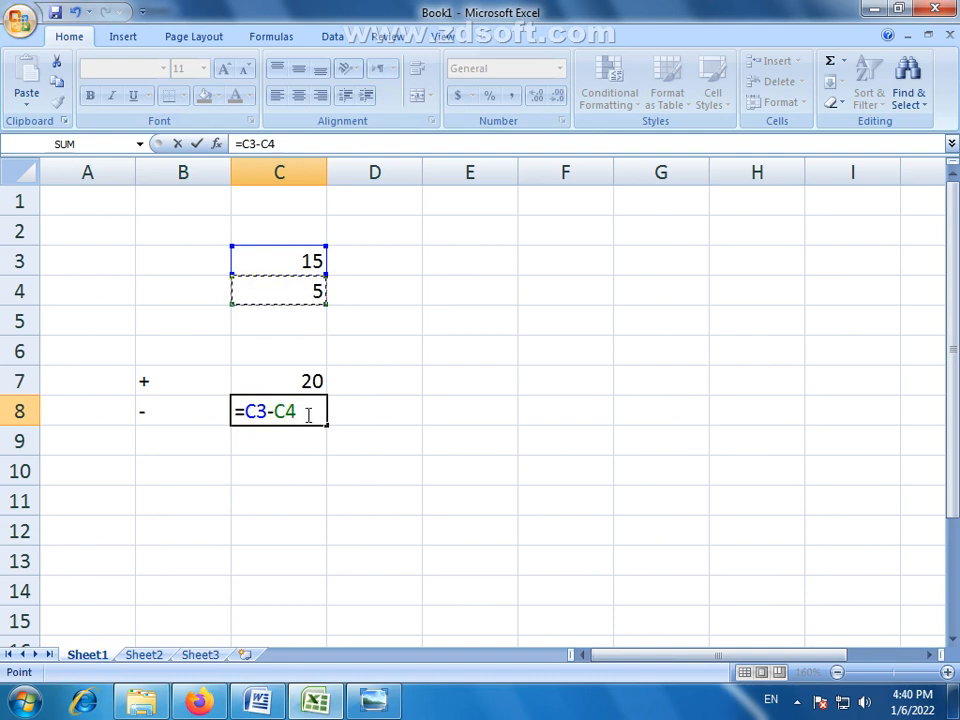
key(Return)
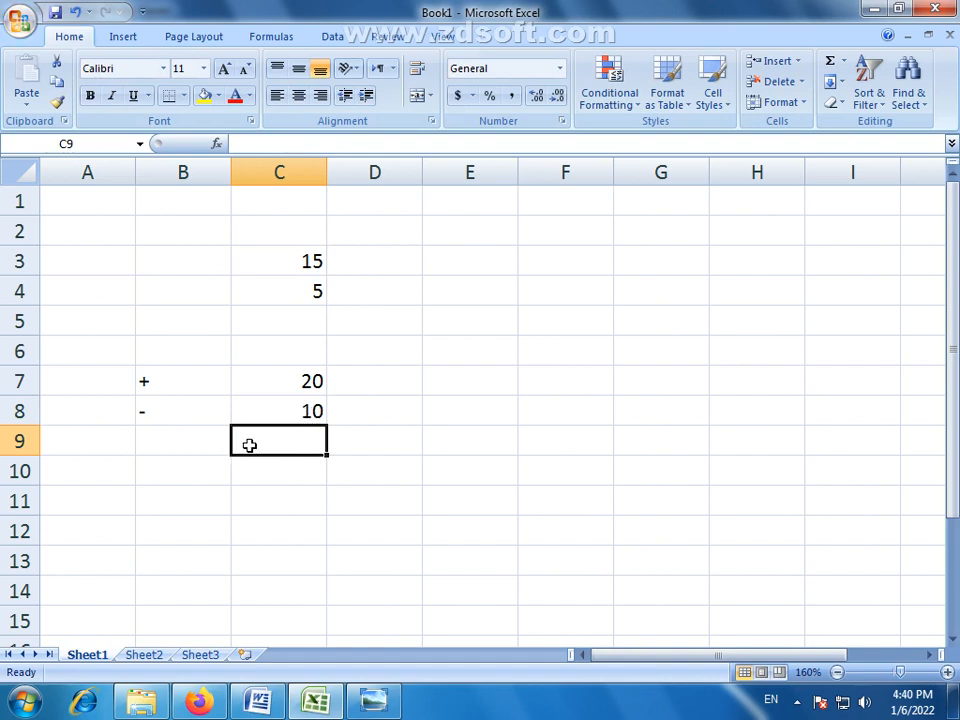
Step: Label B9 with x and enter the multiplication formula =C3*C4 in C9
click(210, 450)
text(x)
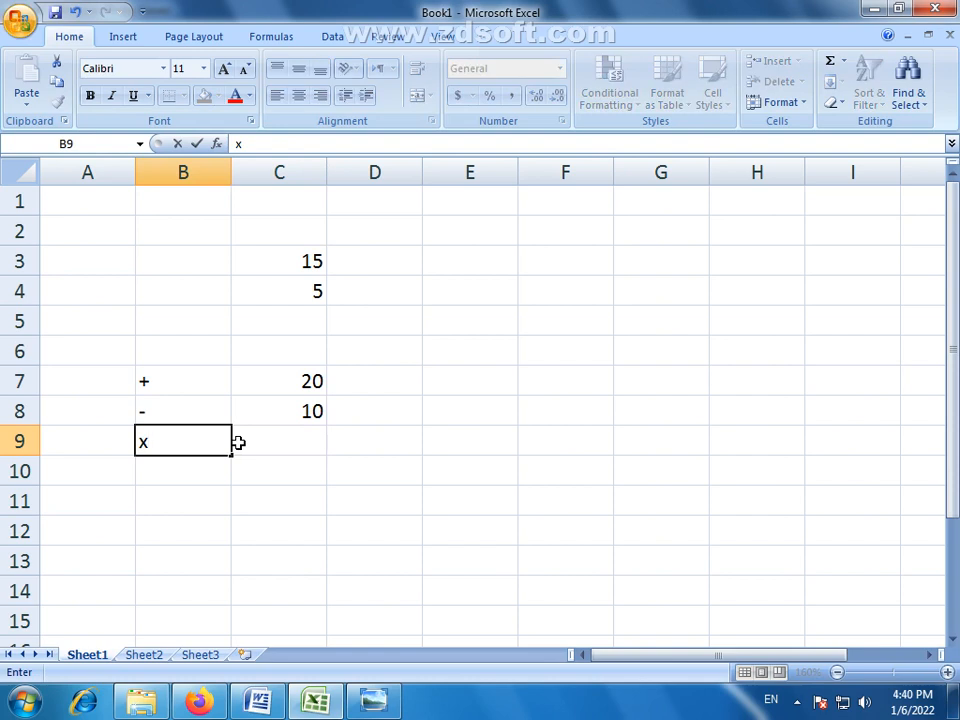
click(240, 441)
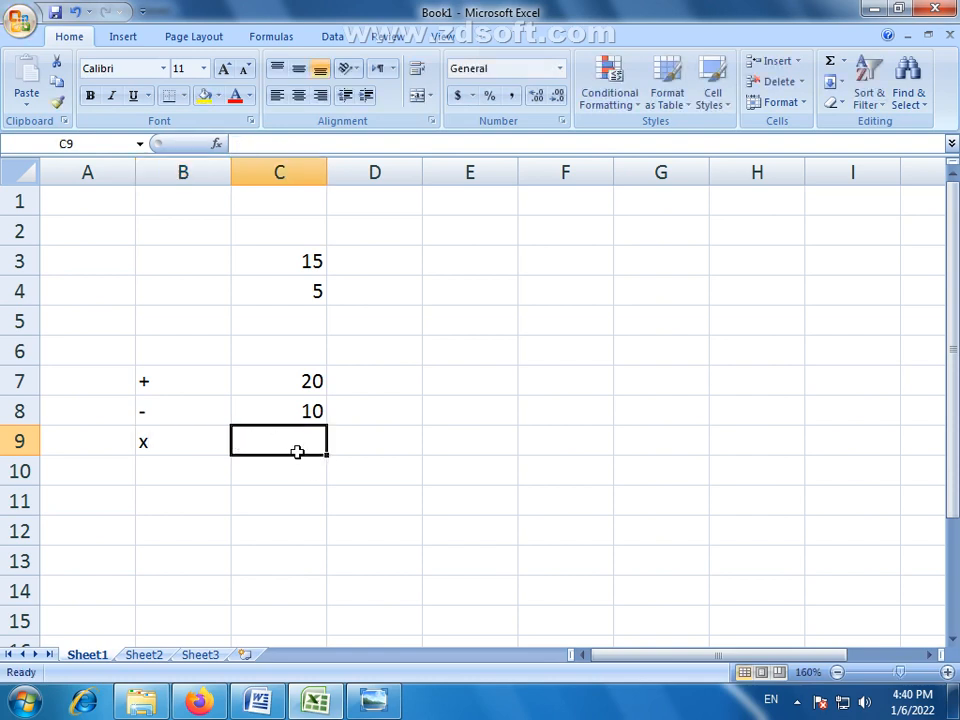
text(=)
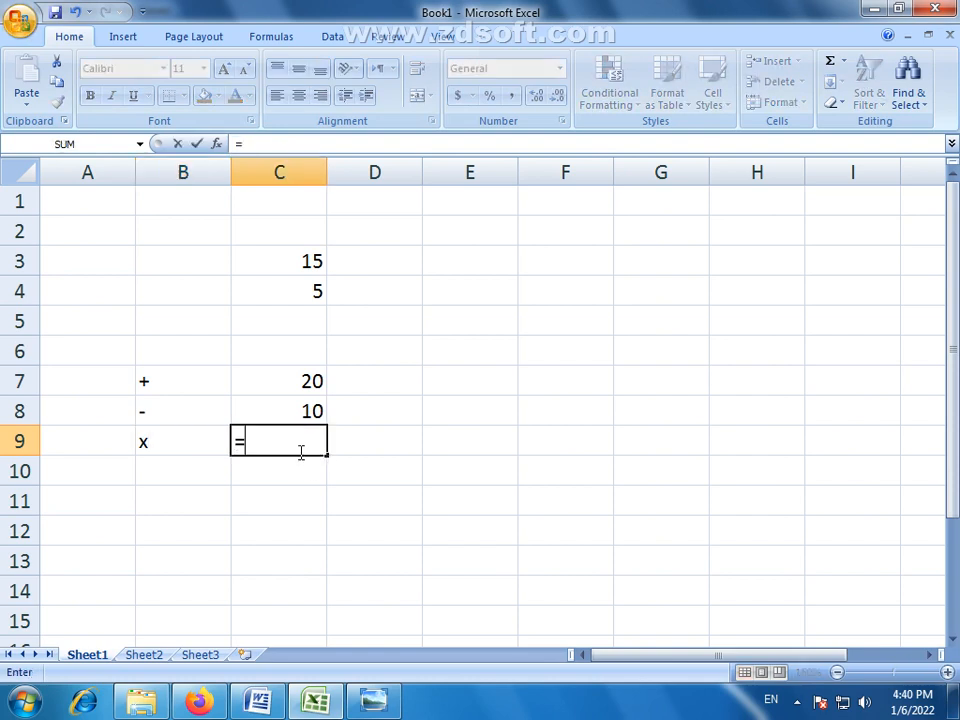
click(312, 262)
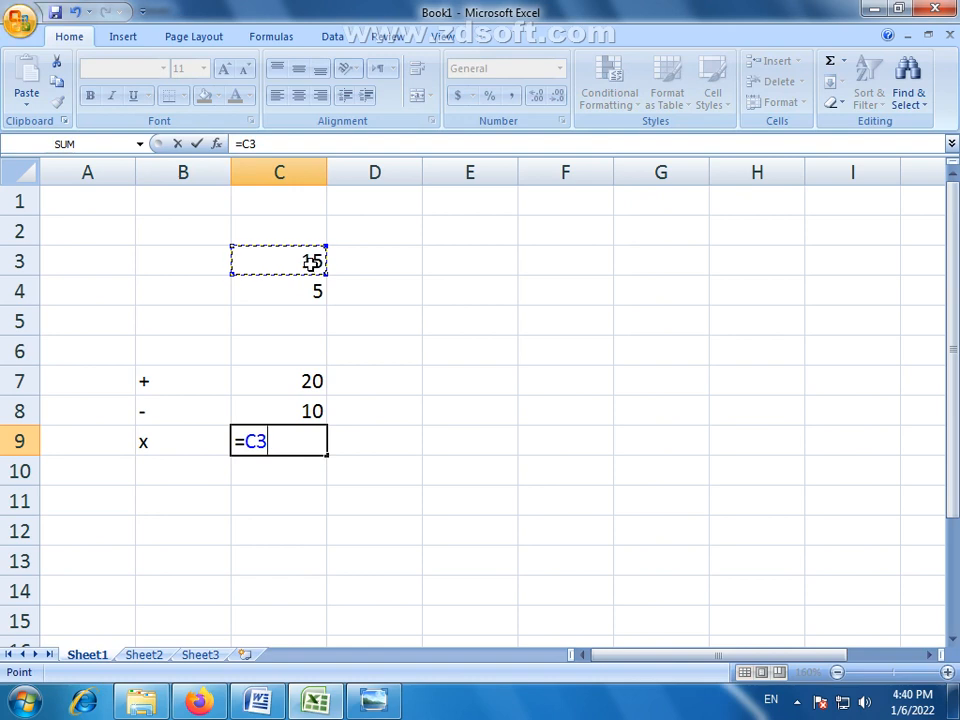
text(*)
click(314, 291)
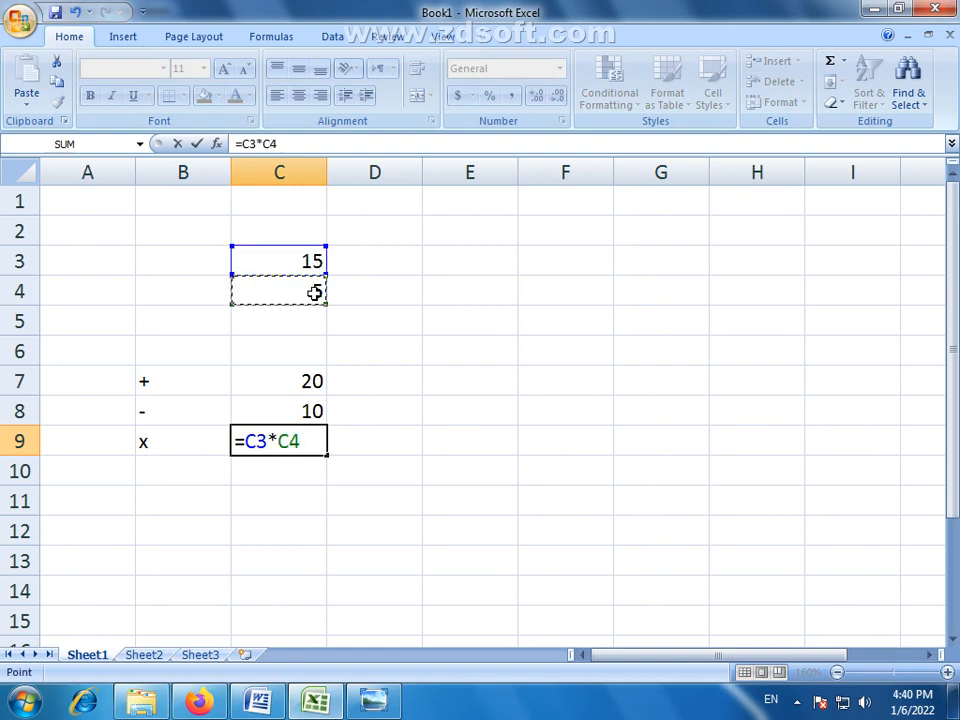
key(Return)
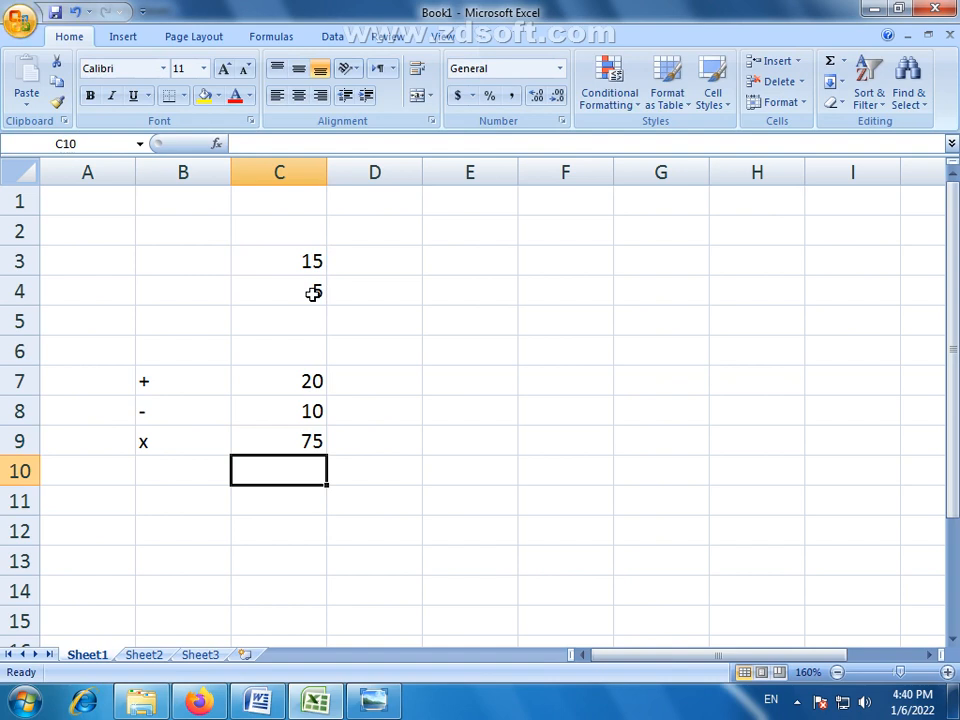
Step: Label B10 with a slash for division and select C10
click(184, 469)
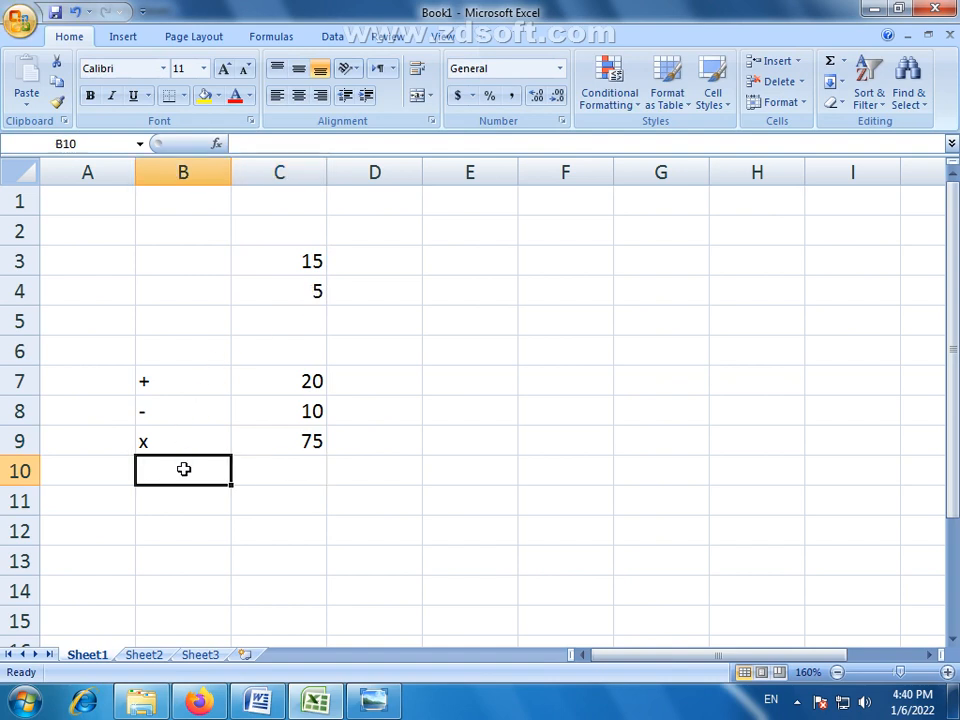
key(/)
double_click(184, 469)
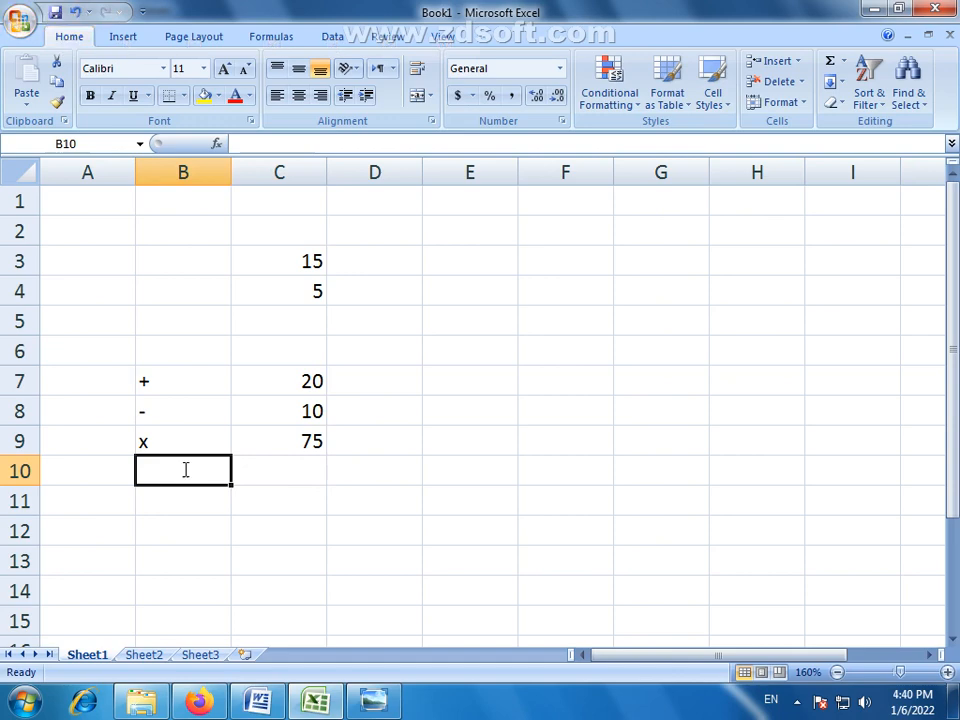
text(/)
key(Return)
click(287, 471)
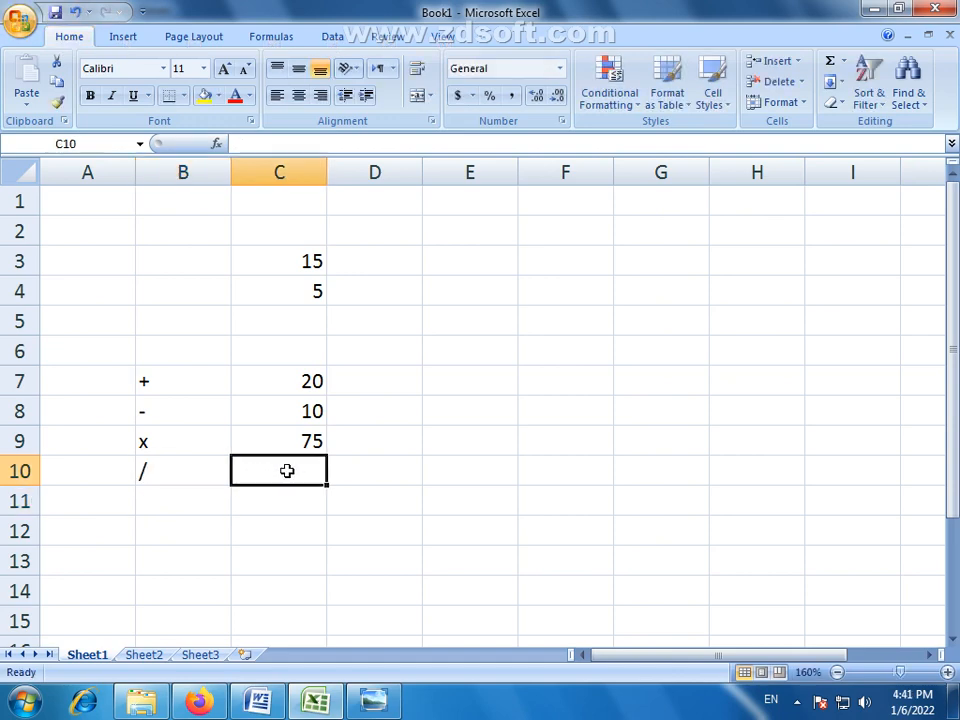
Step: Enter the division formula =C3/C4 in C10
text(=)
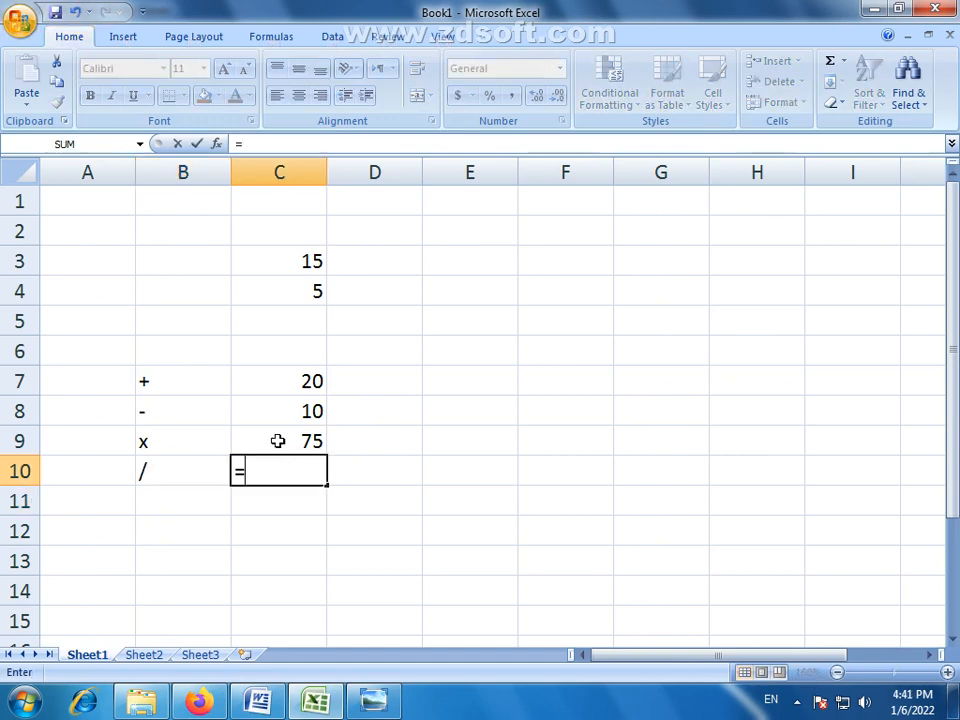
click(314, 263)
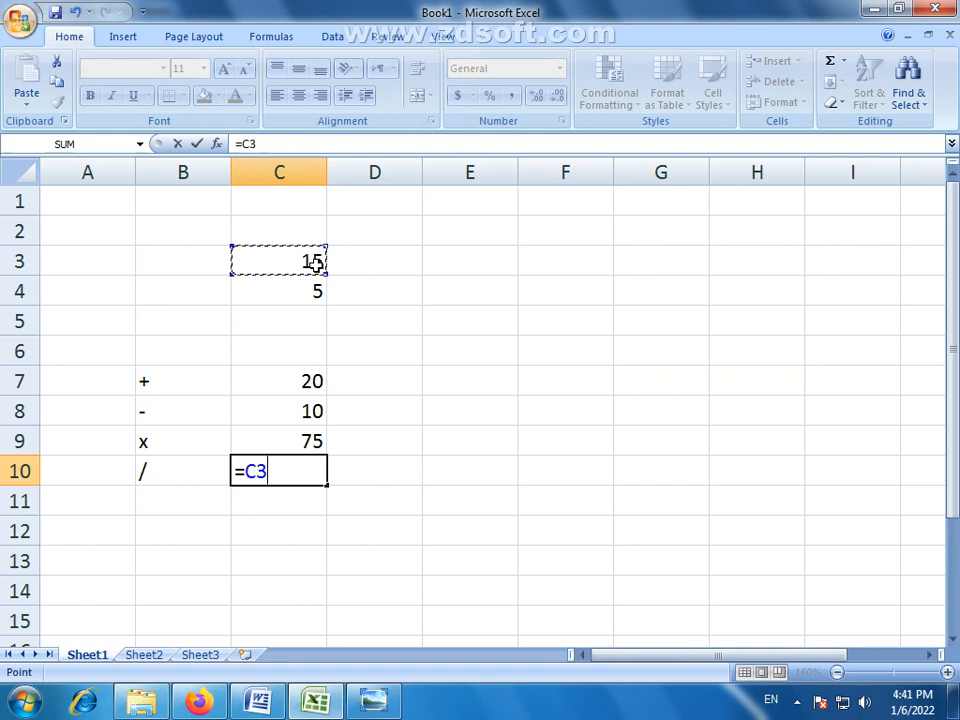
text(/)
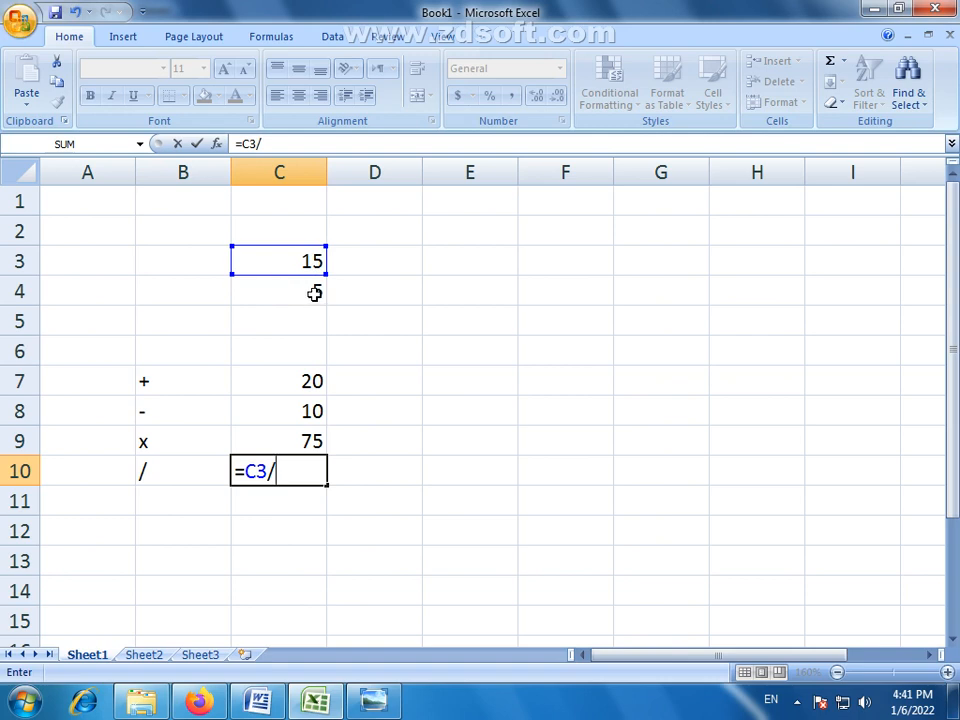
click(314, 292)
key(Return)
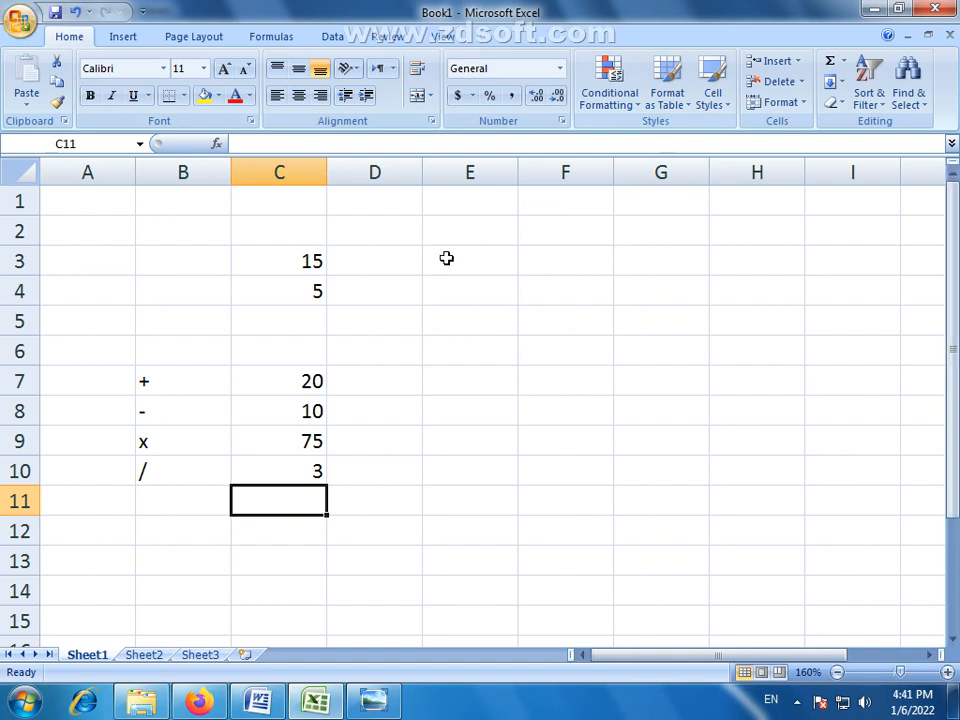
Step: Change C3 to 65 and C4 to 85 to test all four formulas
click(313, 262)
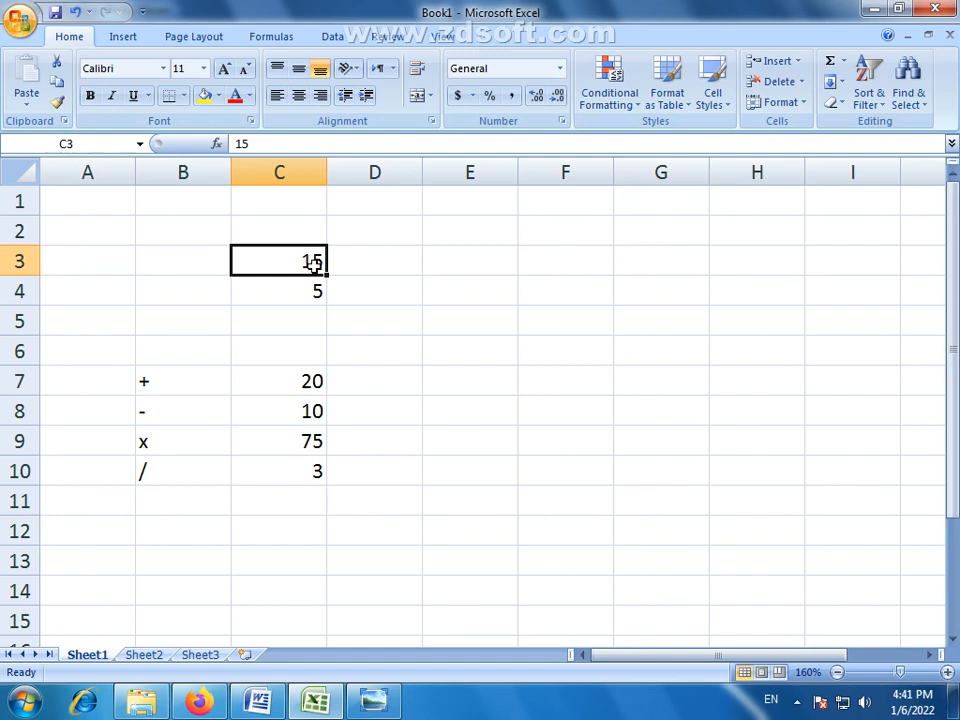
text(65)
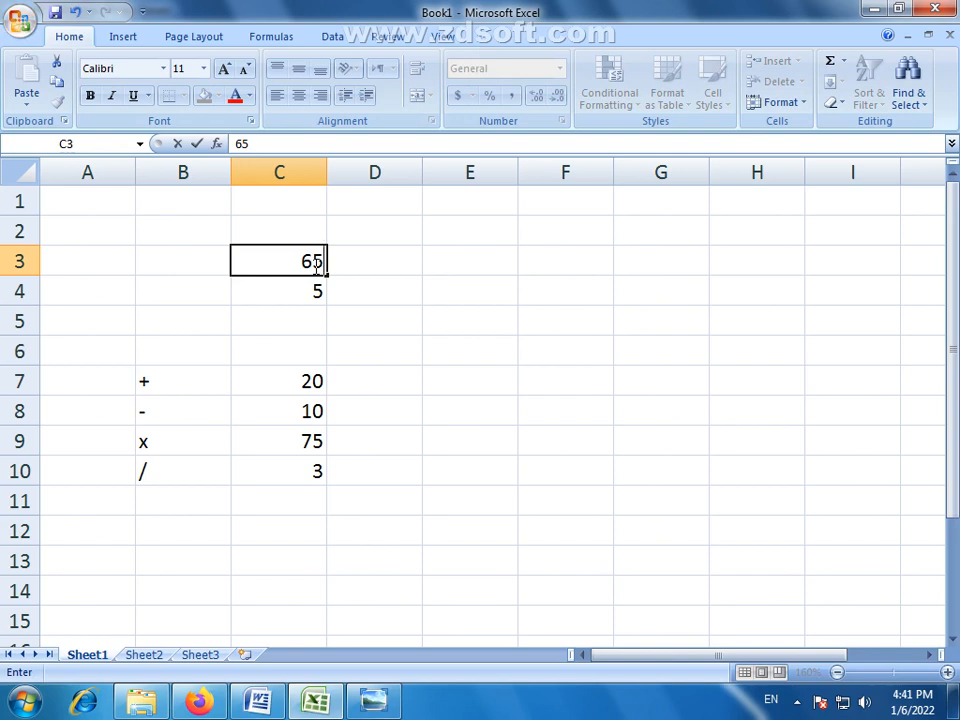
key(Return)
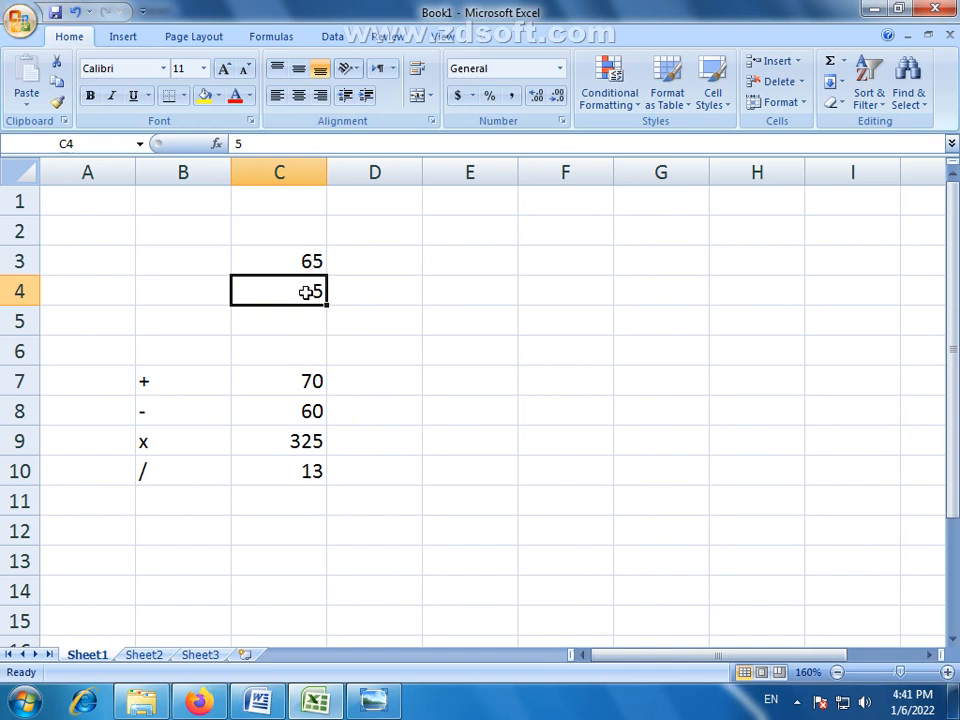
text(85)
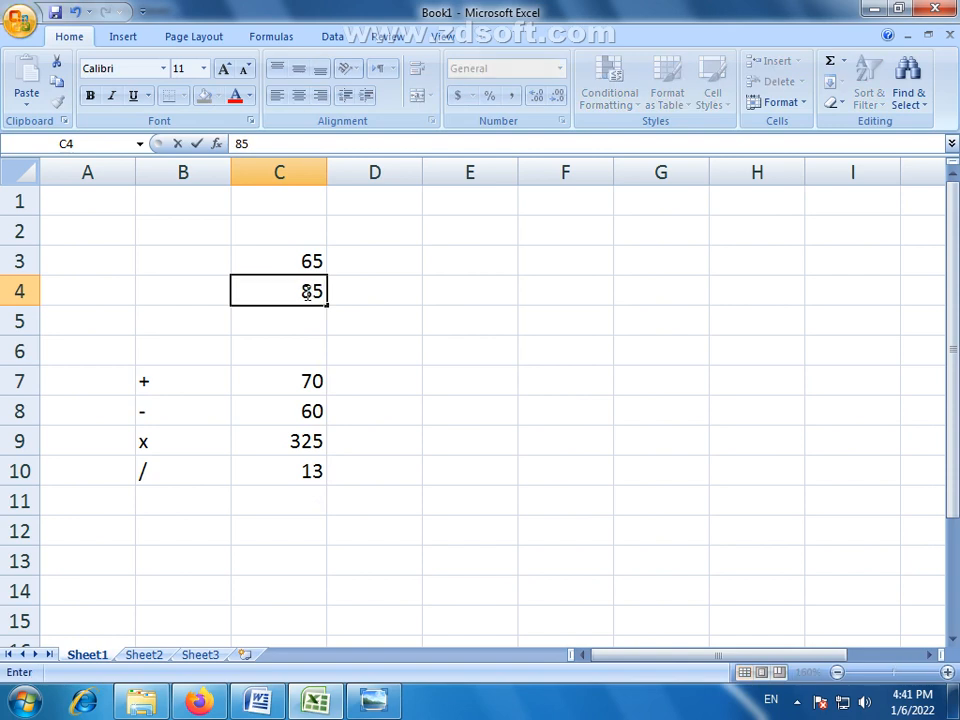
key(Return)
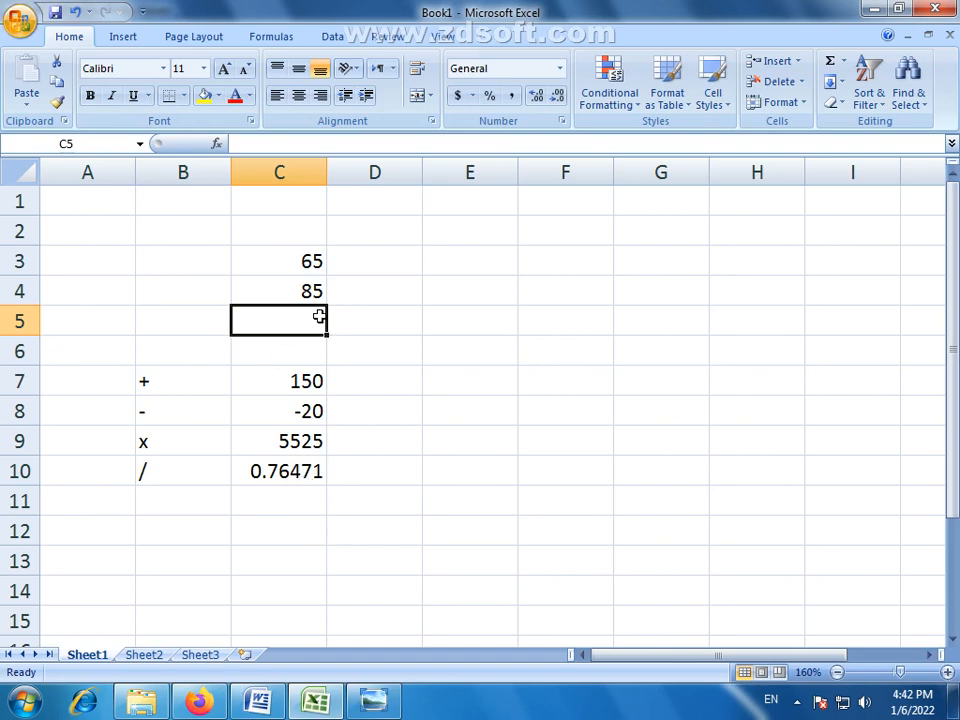
Step: Restore the input numbers to 15 in C3 and 5 in C4
click(308, 266)
text(15)
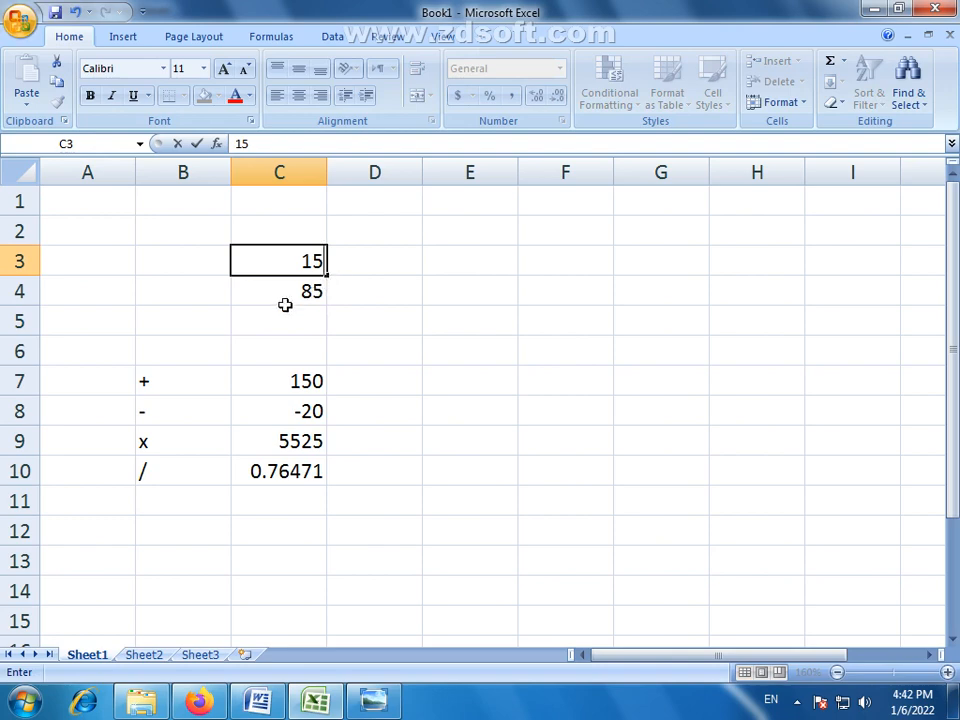
key(Return)
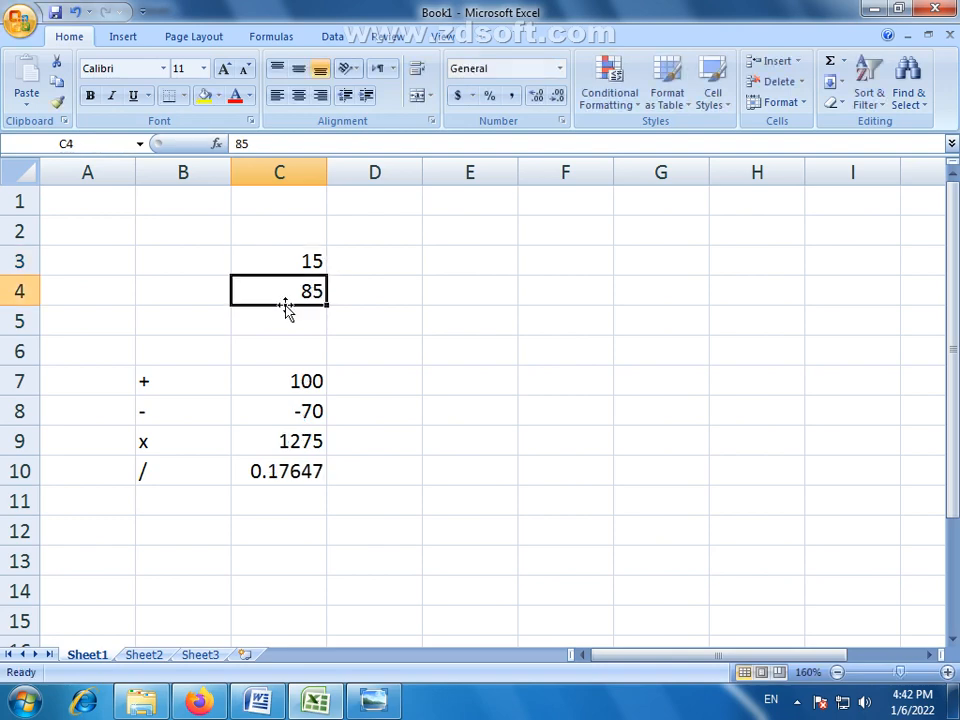
text(5)
key(Return)
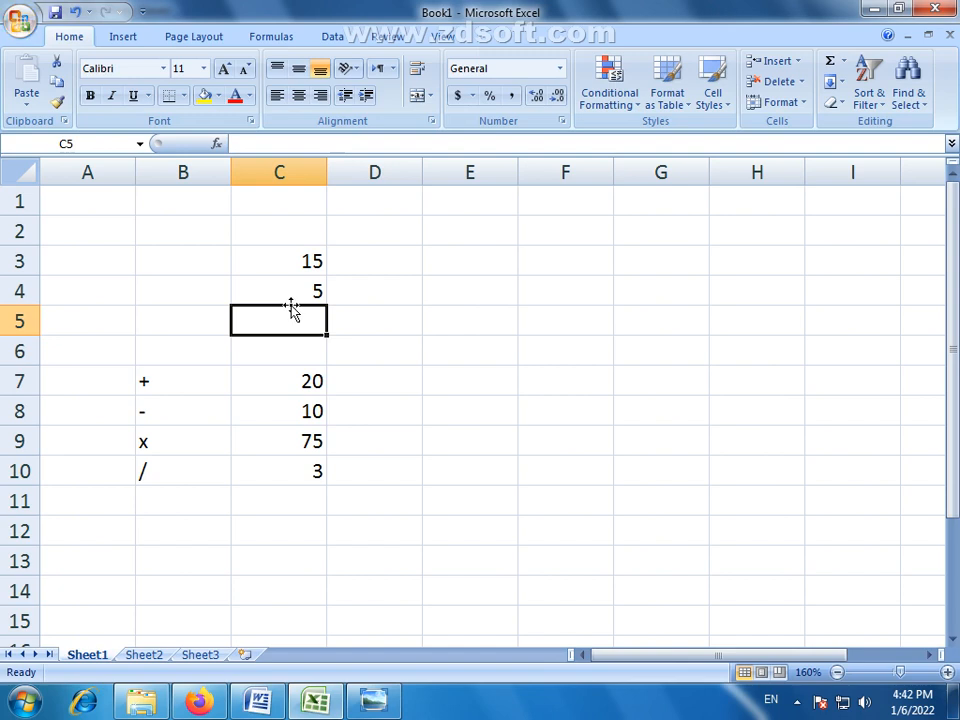
Step: Examine the input numbers in C3 and C4 and the four formula results in C7:C10
click(313, 262)
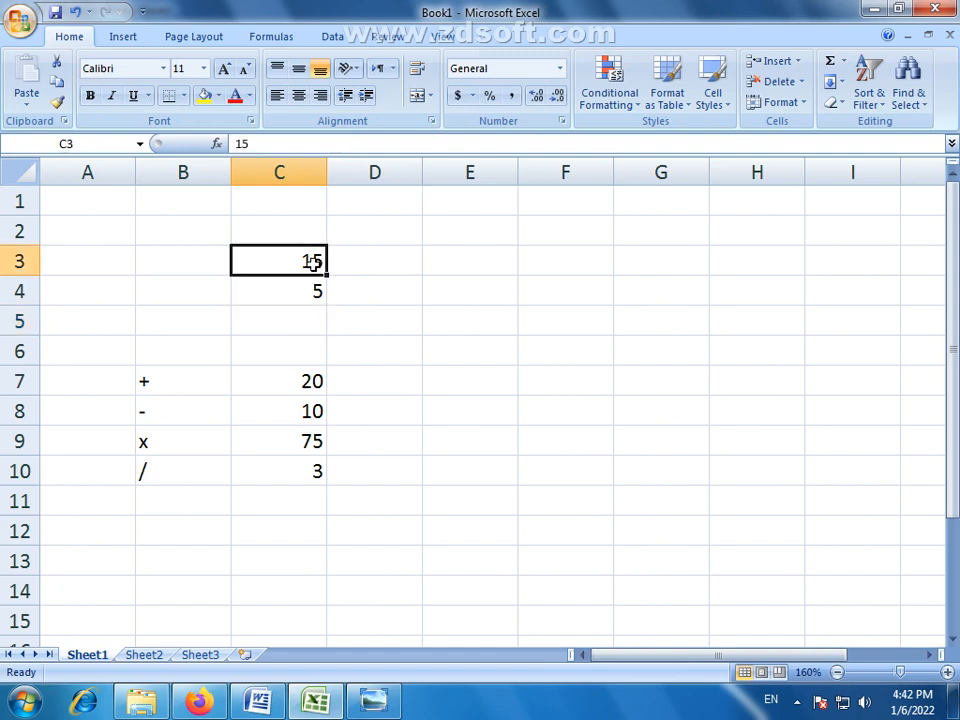
click(317, 292)
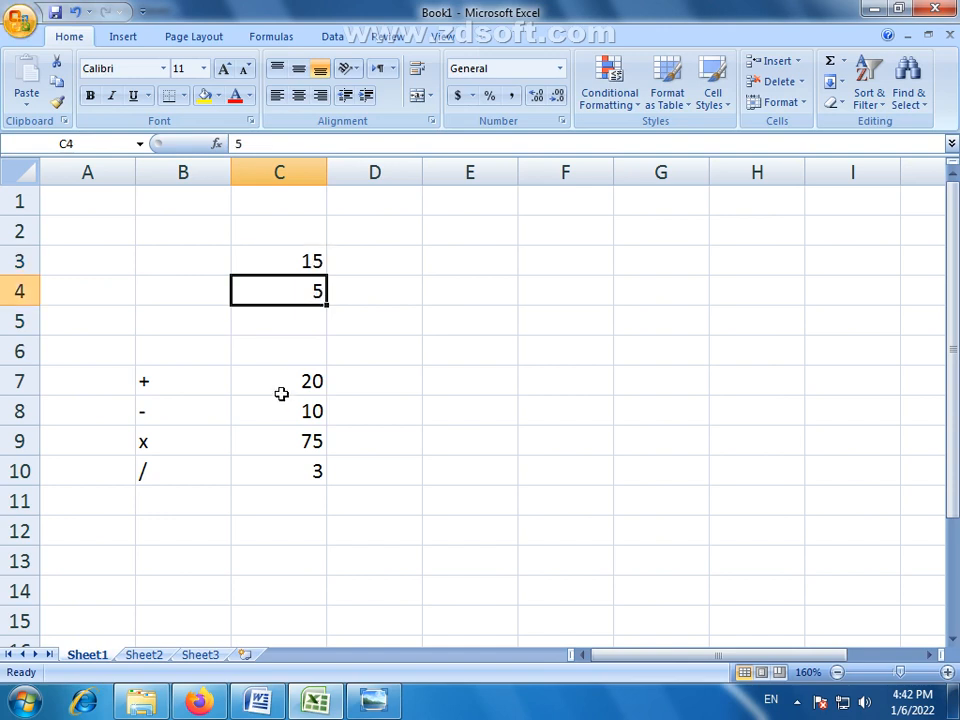
drag(283, 390, 292, 466)
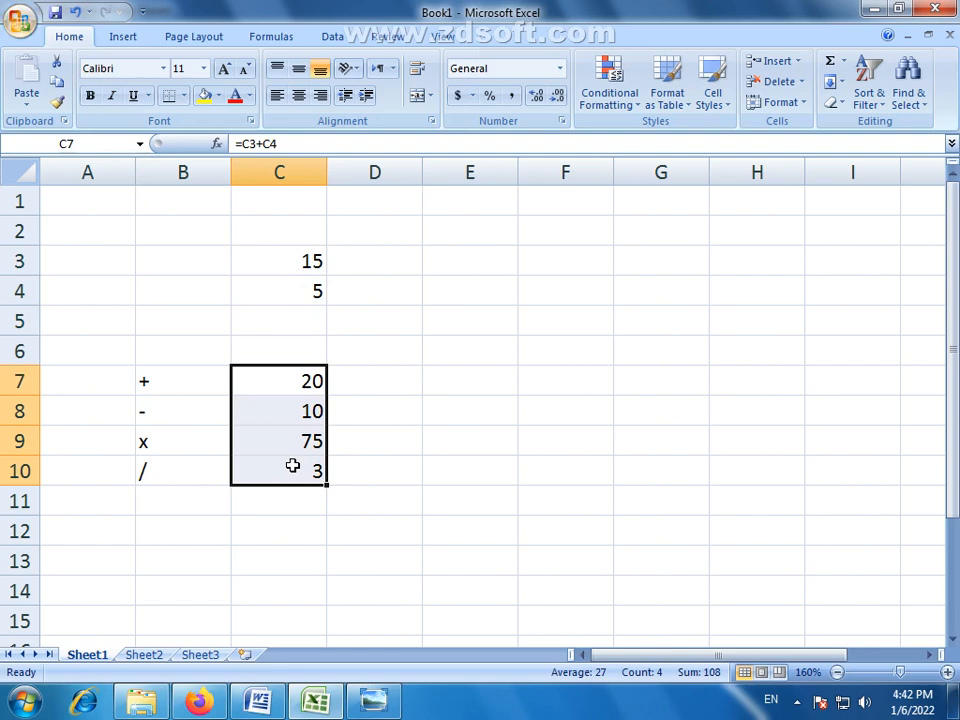
click(299, 261)
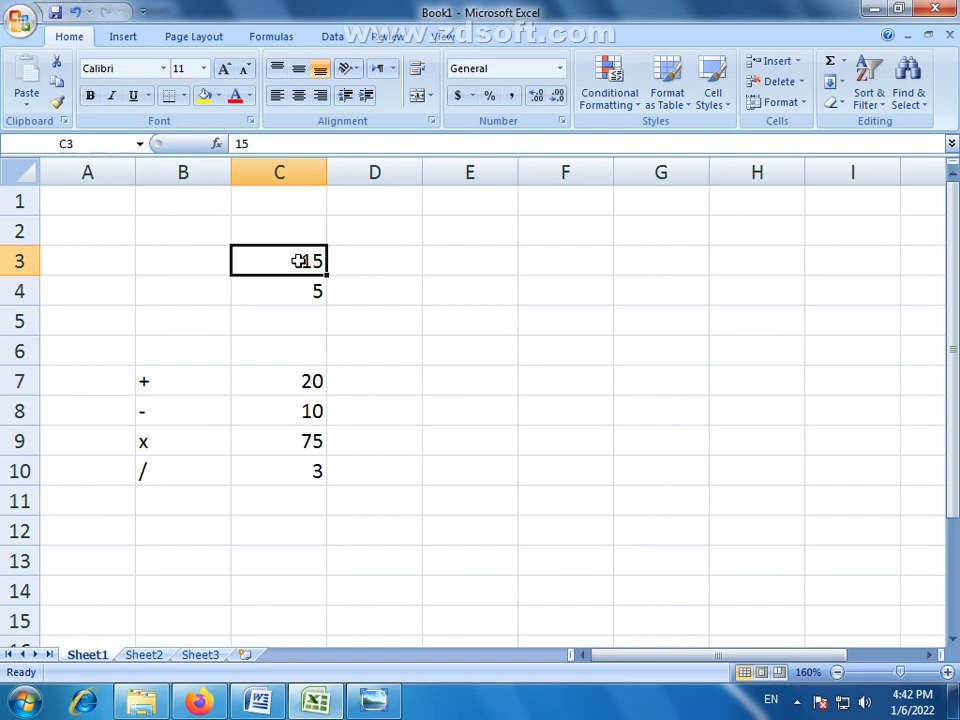
click(469, 259)
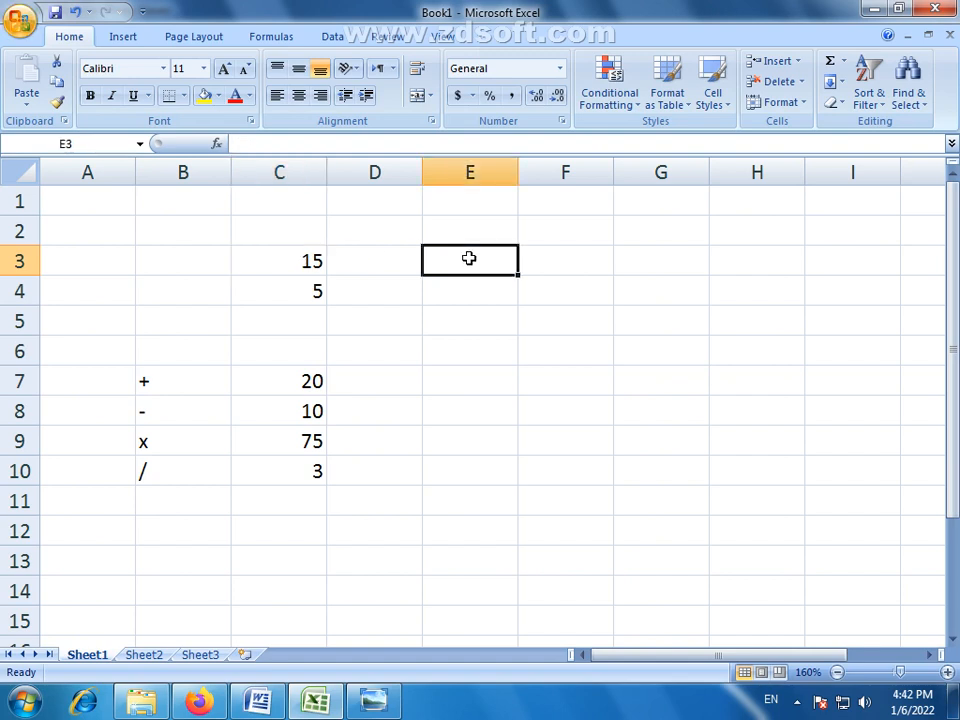
drag(469, 258, 480, 506)
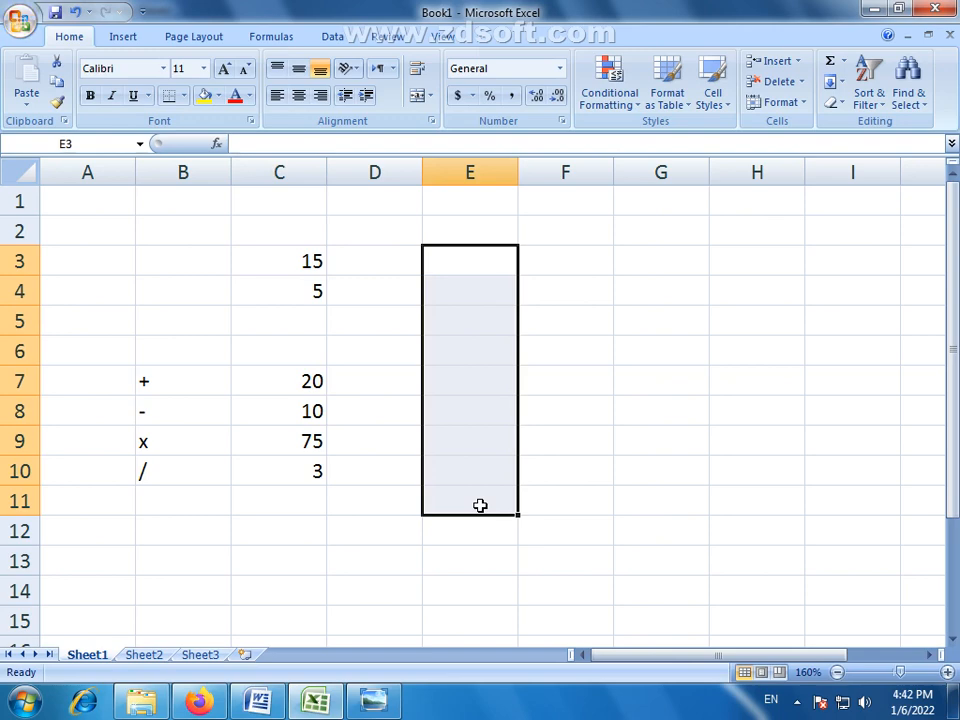
click(400, 502)
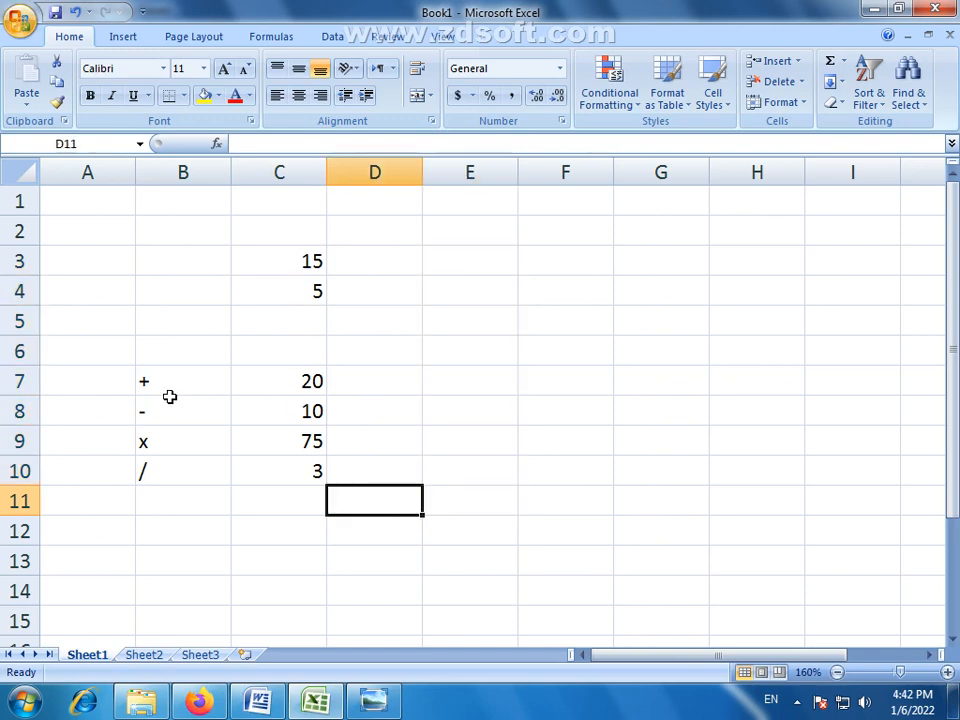
click(300, 270)
click(304, 281)
click(306, 261)
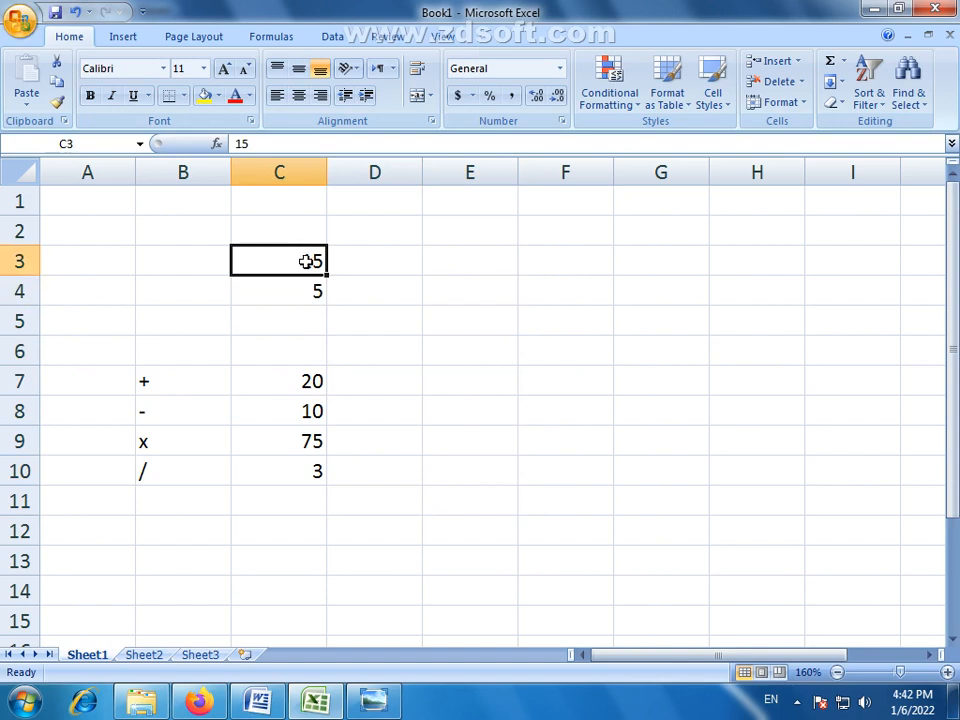
click(313, 287)
click(309, 286)
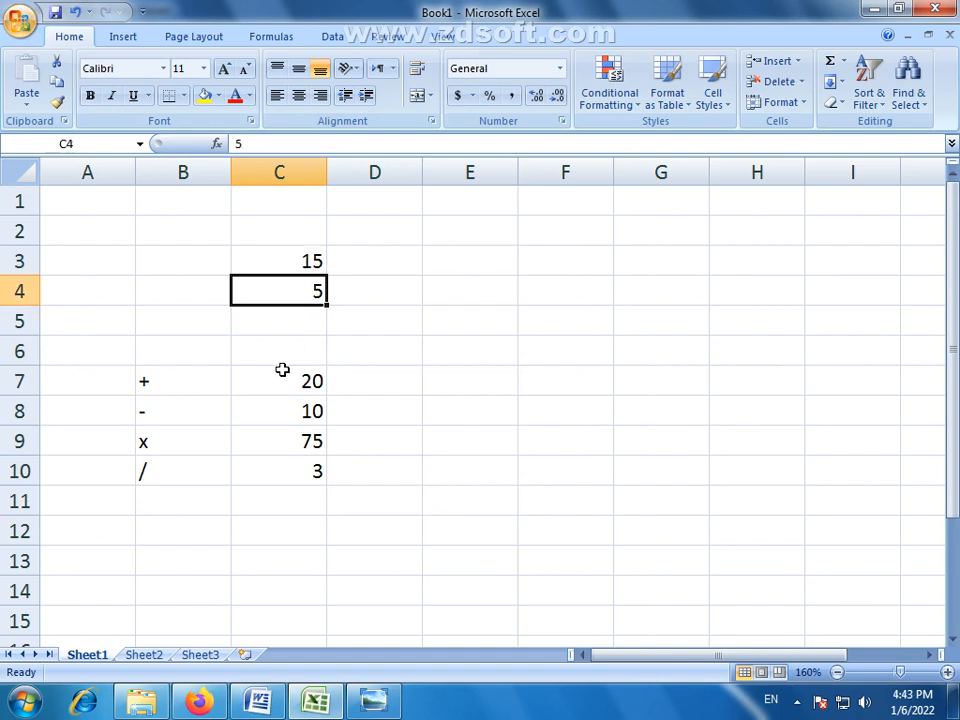
Step: Review the addition, subtraction, multiplication and division formulas behind the results in C7:C10
click(304, 383)
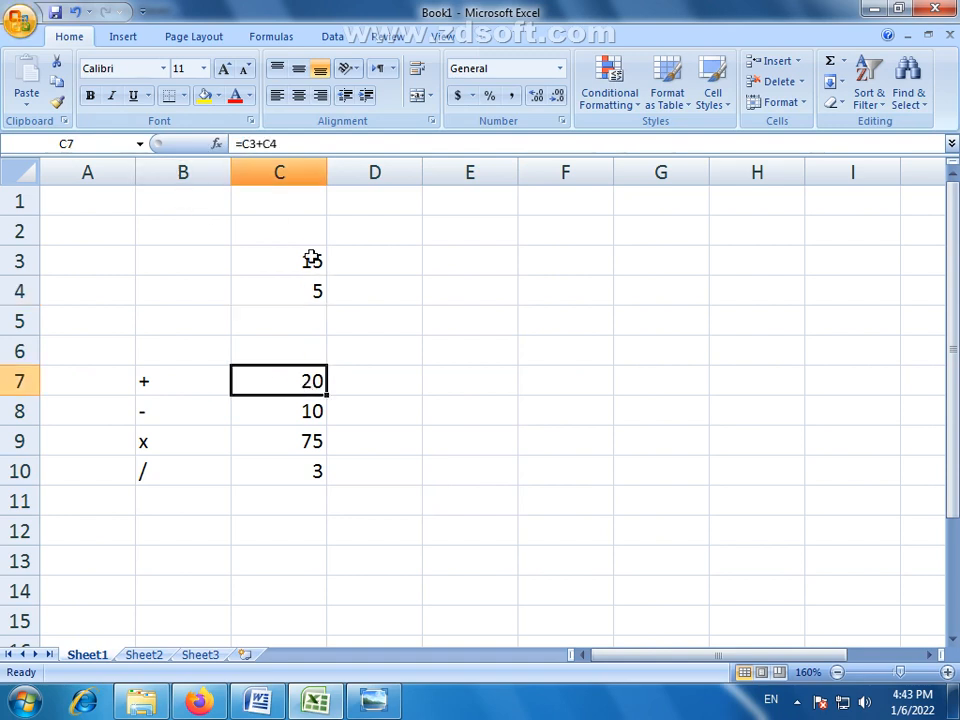
click(309, 414)
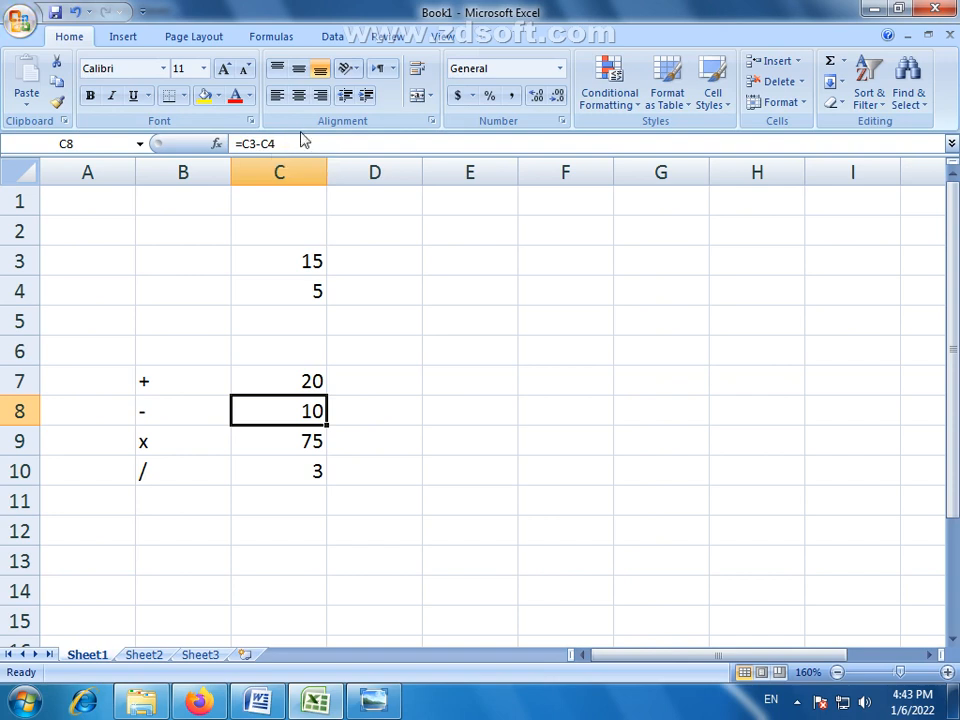
click(298, 381)
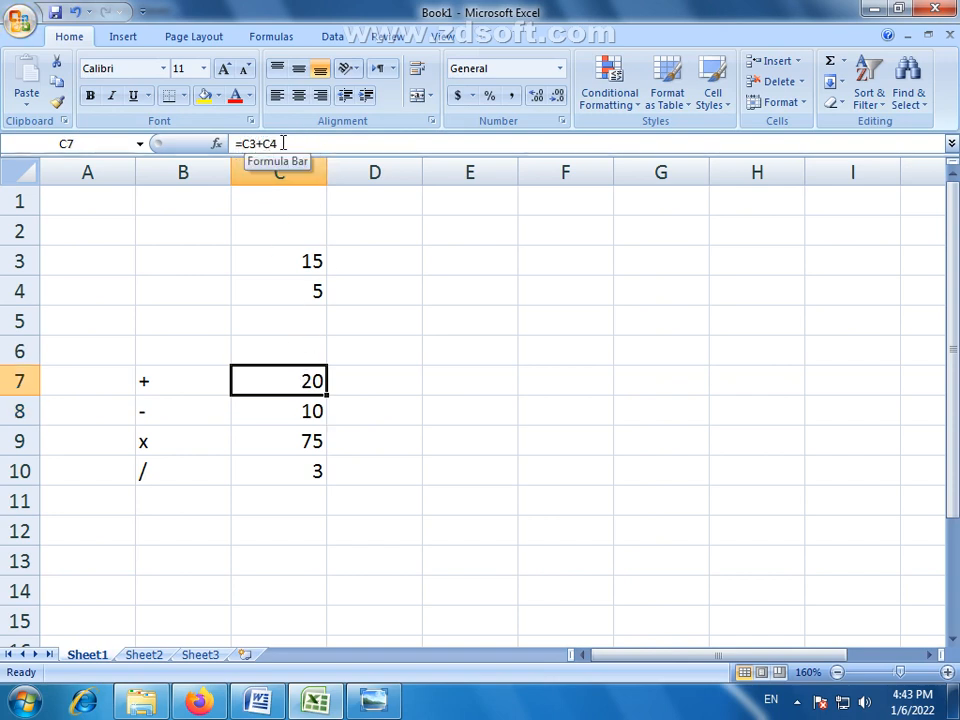
click(296, 404)
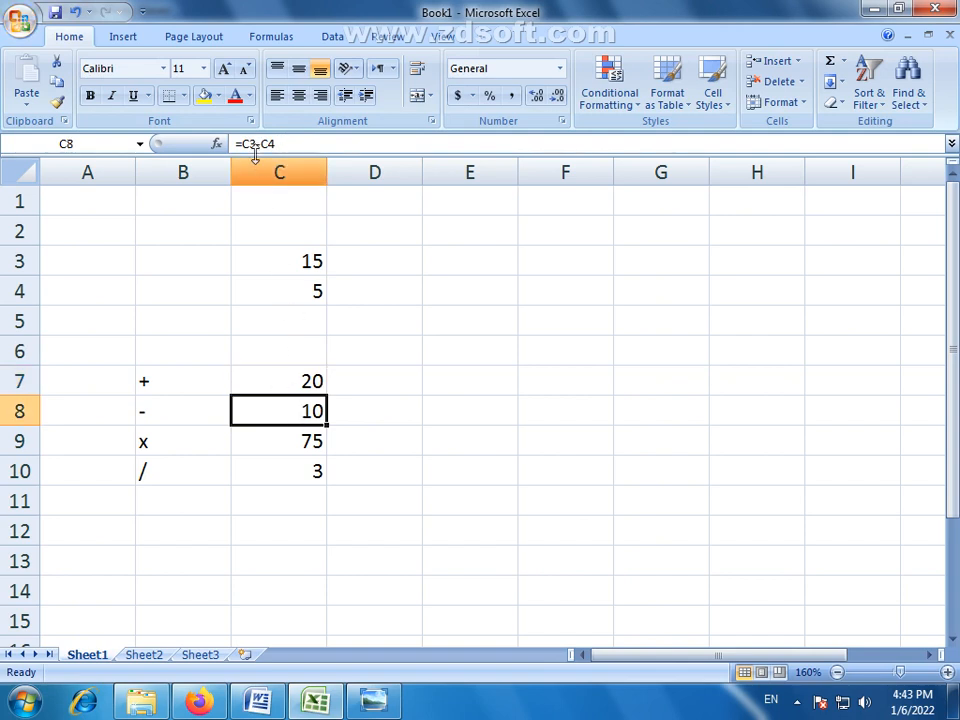
click(300, 437)
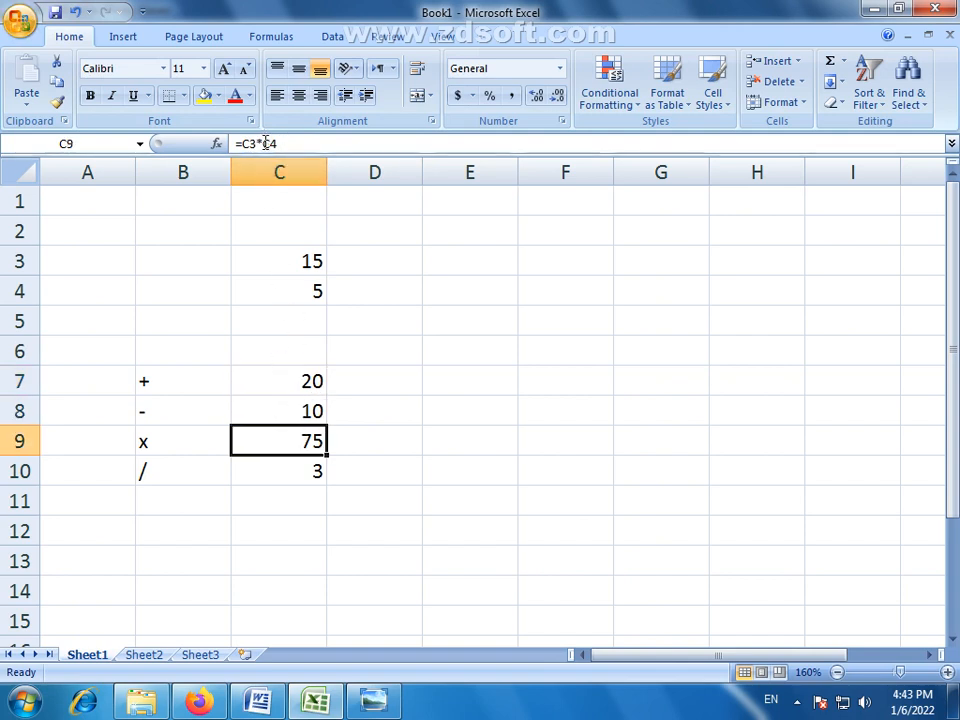
click(294, 471)
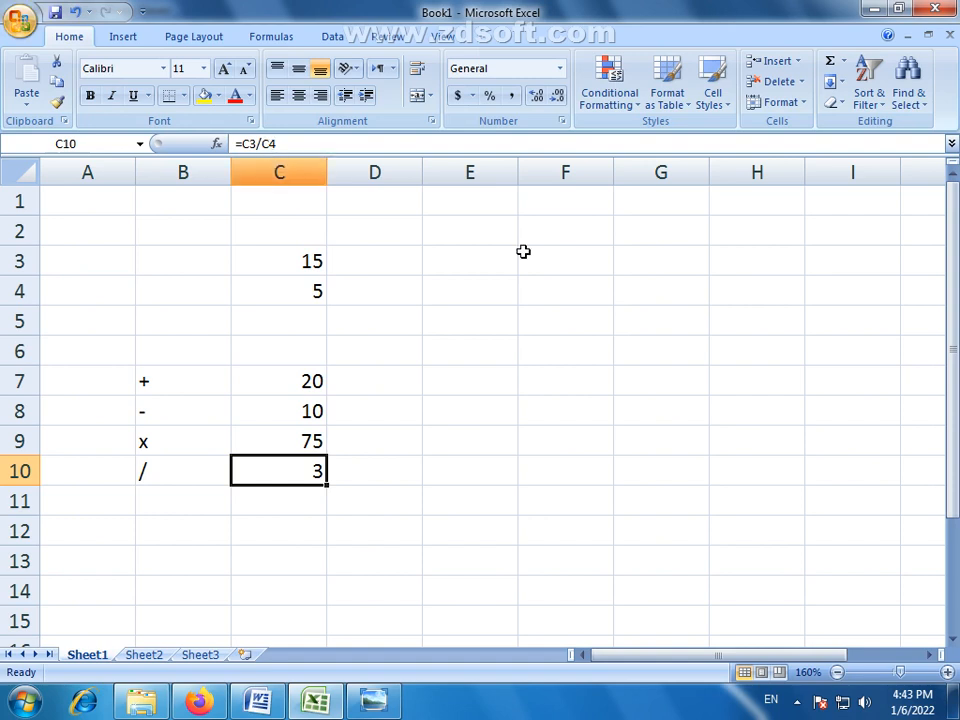
Step: Enter the numbers 4582, 8541, 6547 and 5214 down column E in E3:E6
click(467, 261)
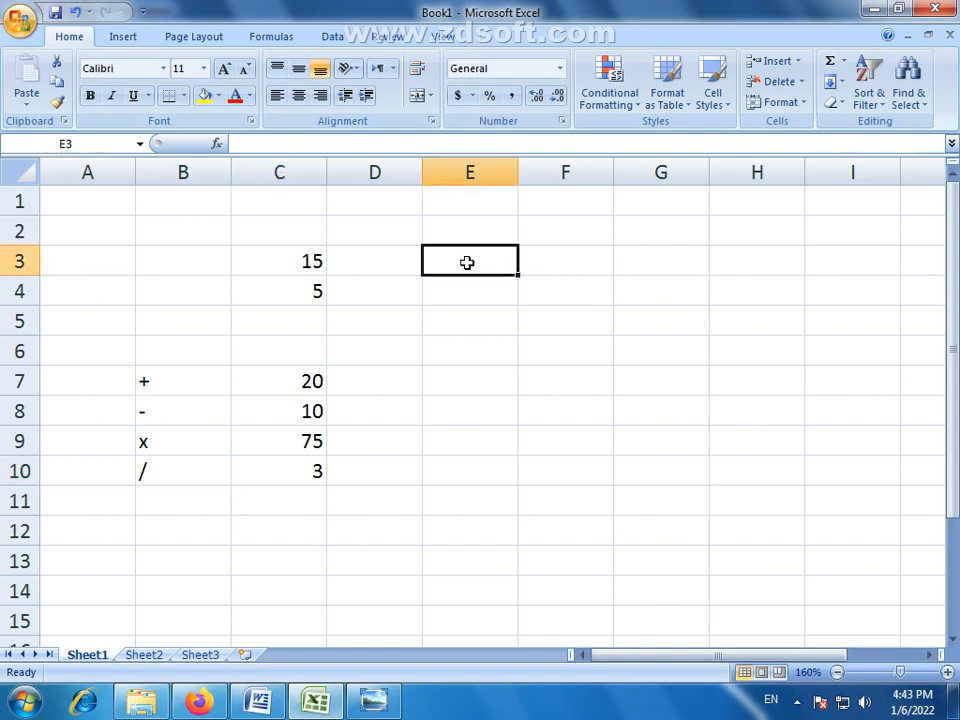
text(4582)
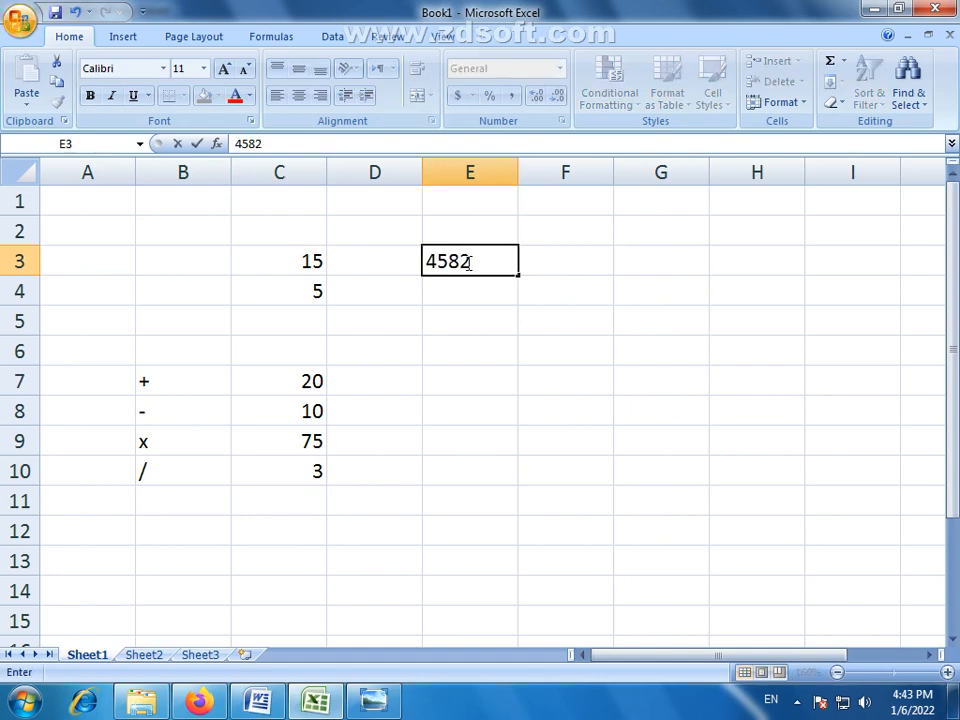
key(Return)
text(8541)
key(Return)
text(65)
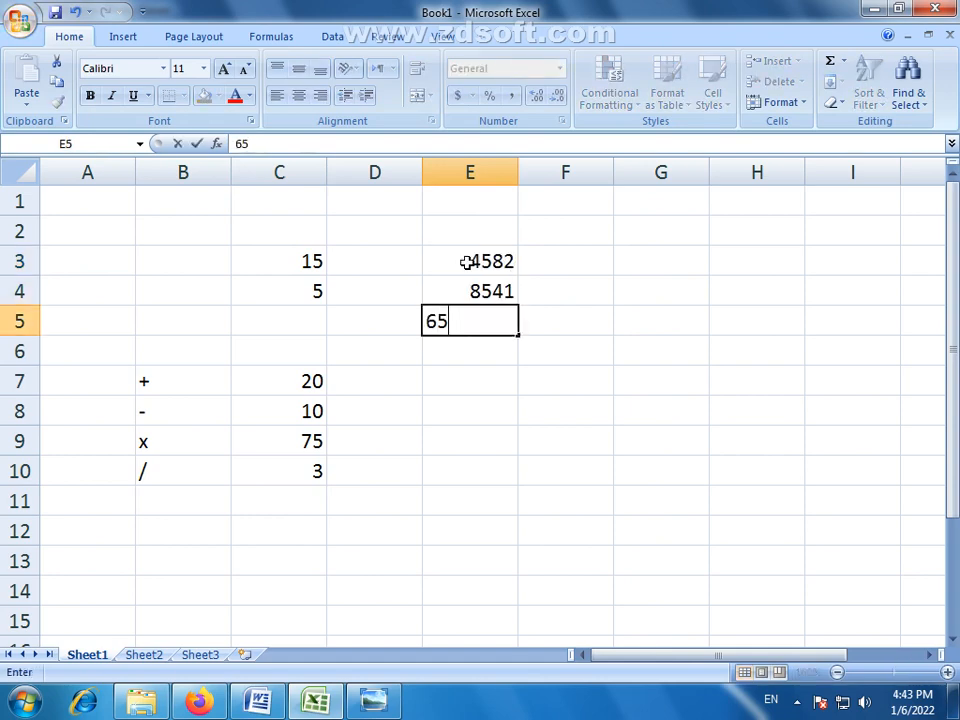
text(47)
key(Return)
text(5214)
key(Return)
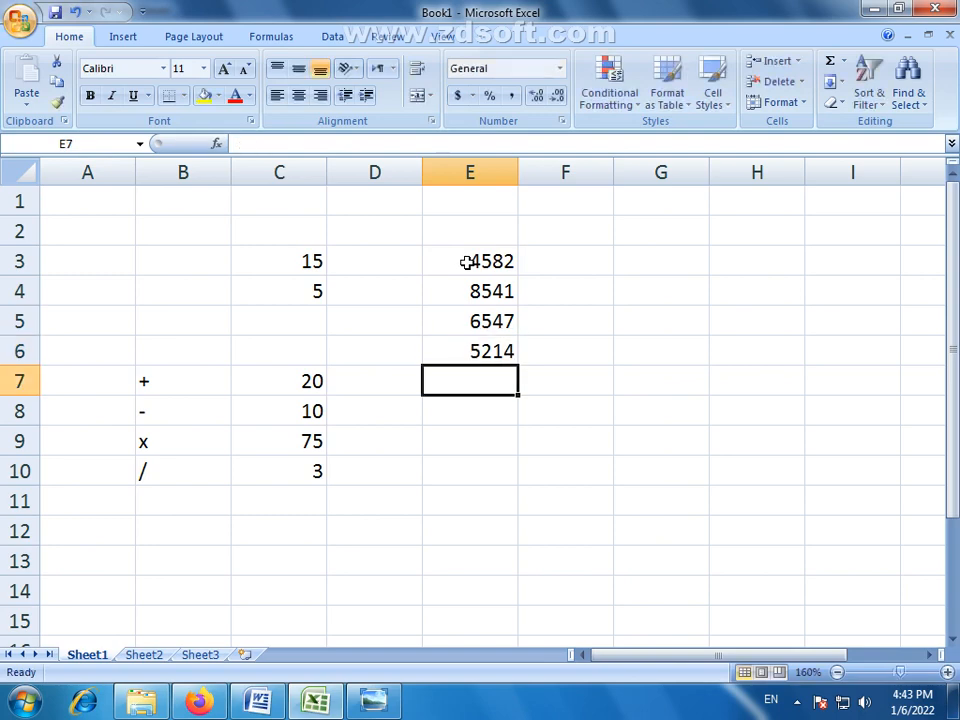
Step: Continue the column E number list with 9514, 2568 and 6541 in E7:E9
text(9514)
key(Return)
text(256)
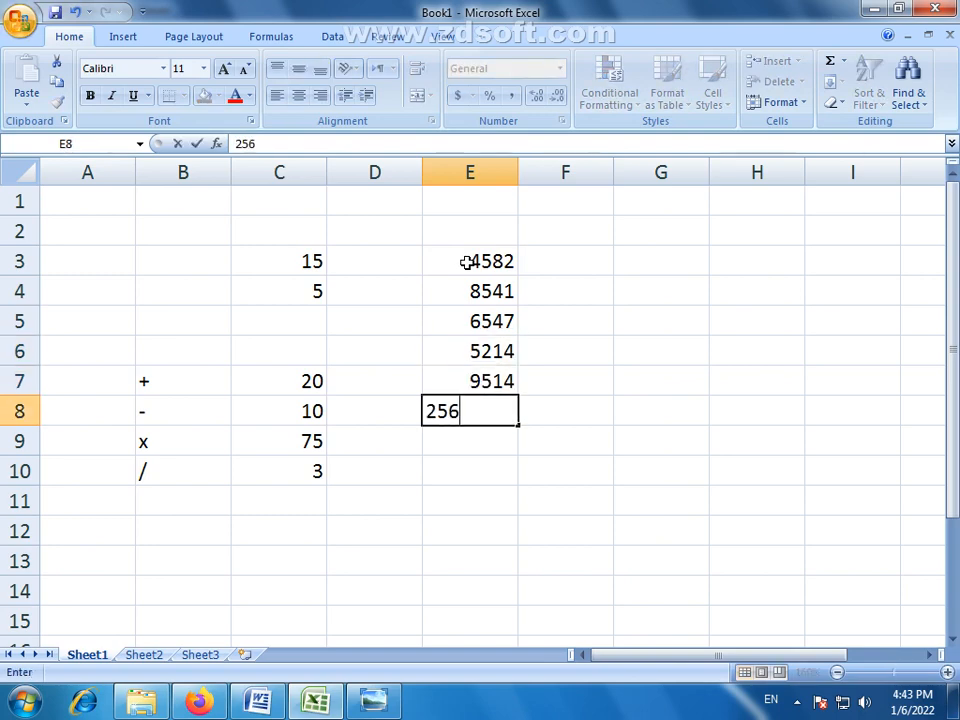
text(8)
key(Return)
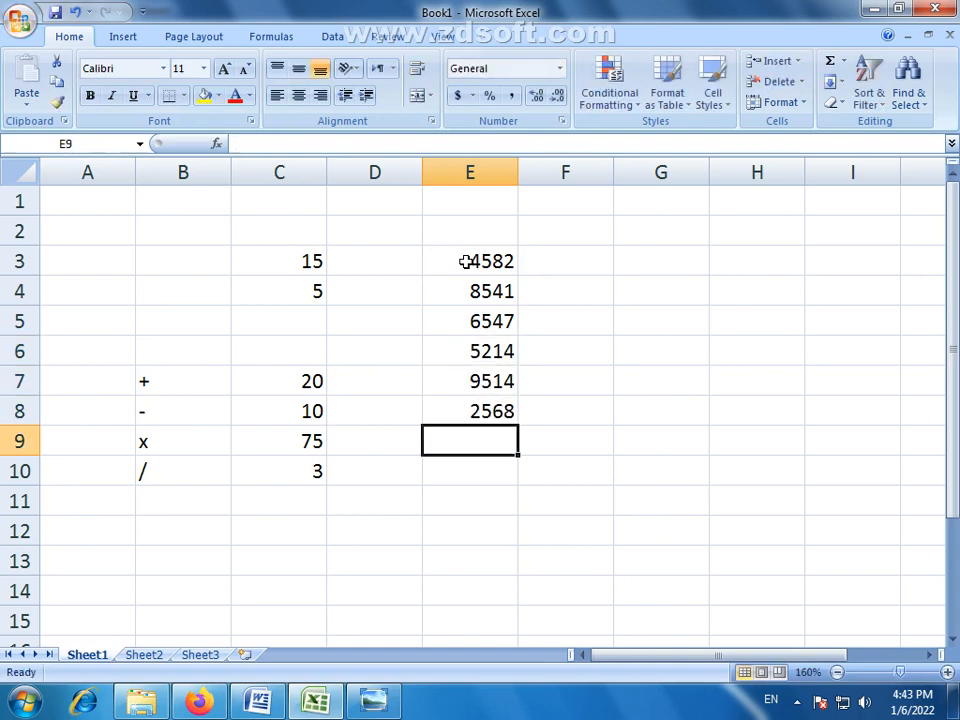
drag(466, 261, 476, 326)
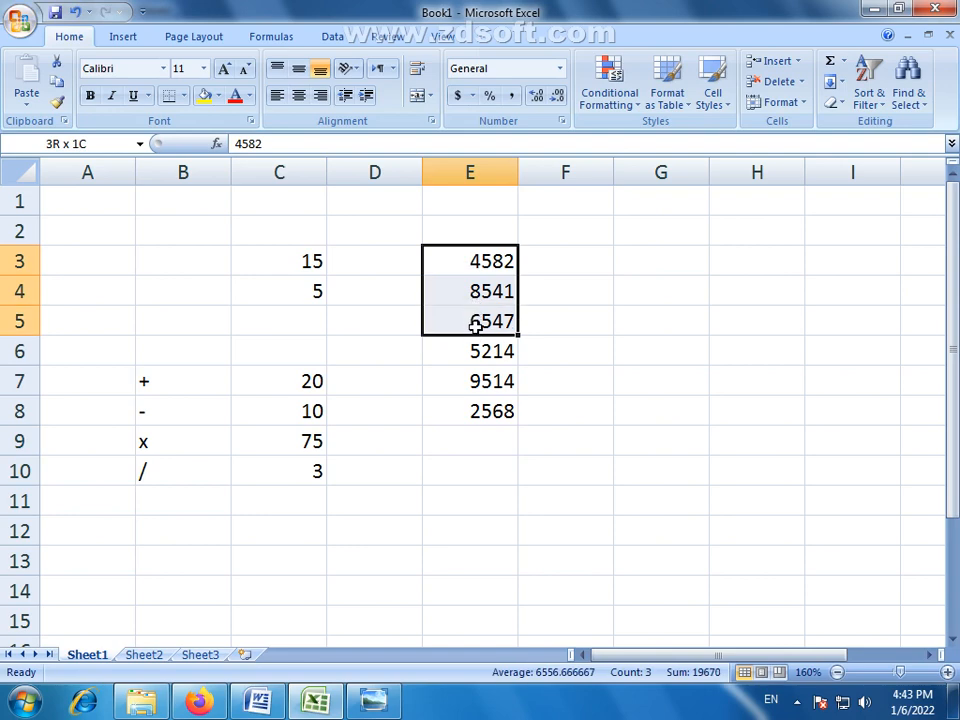
click(487, 445)
text(6541)
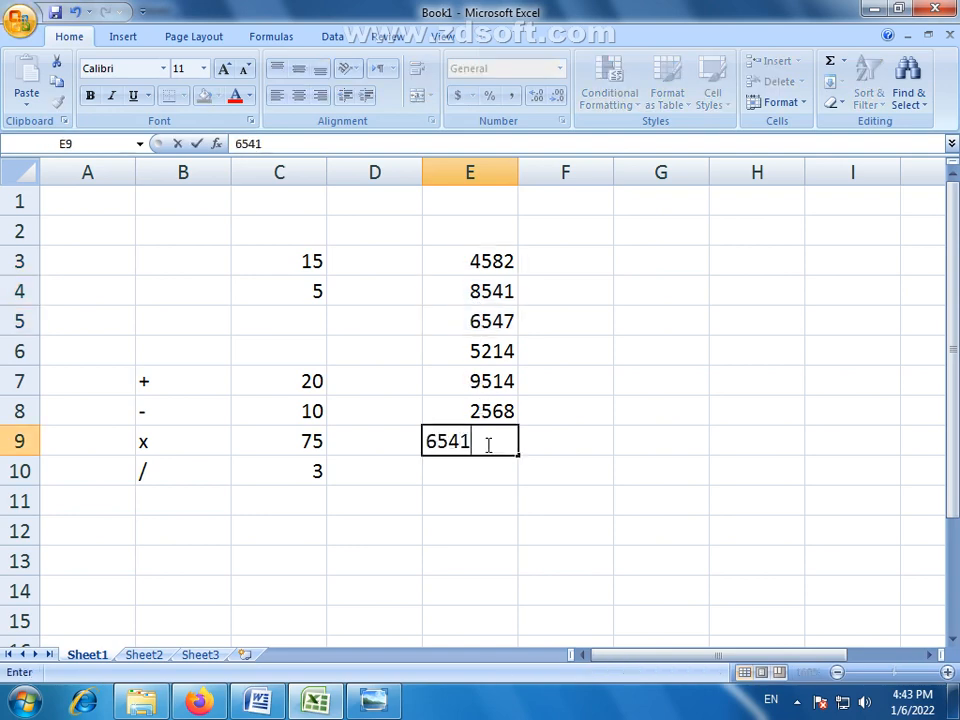
key(Return)
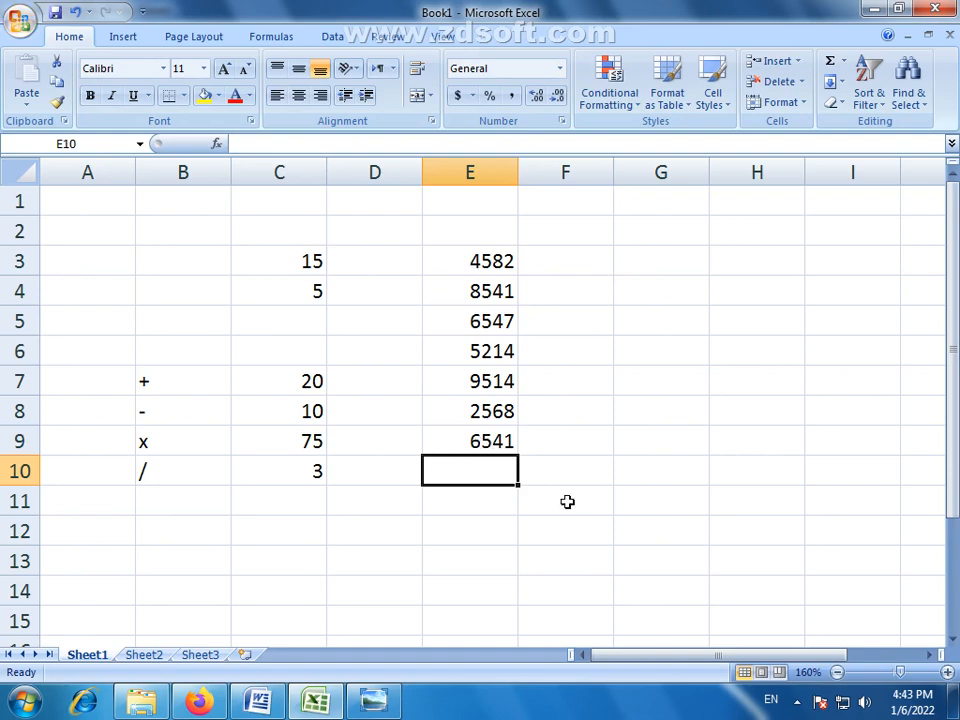
Step: Check the sum of the numbers in E3:E9 without entering a formula
drag(506, 262, 505, 460)
click(505, 479)
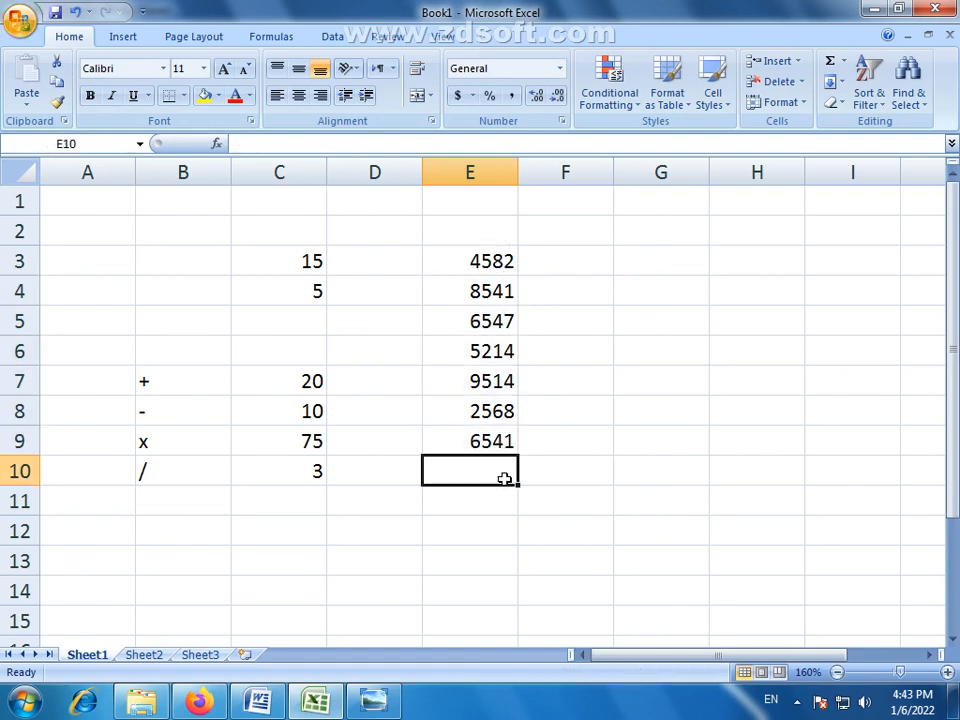
click(496, 507)
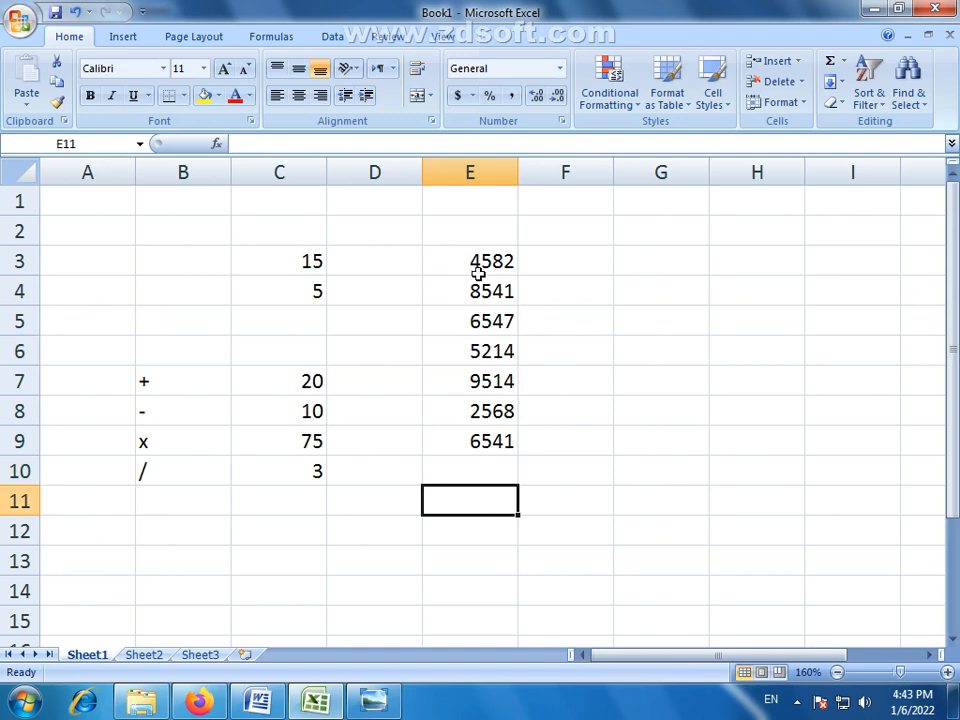
drag(446, 270, 512, 448)
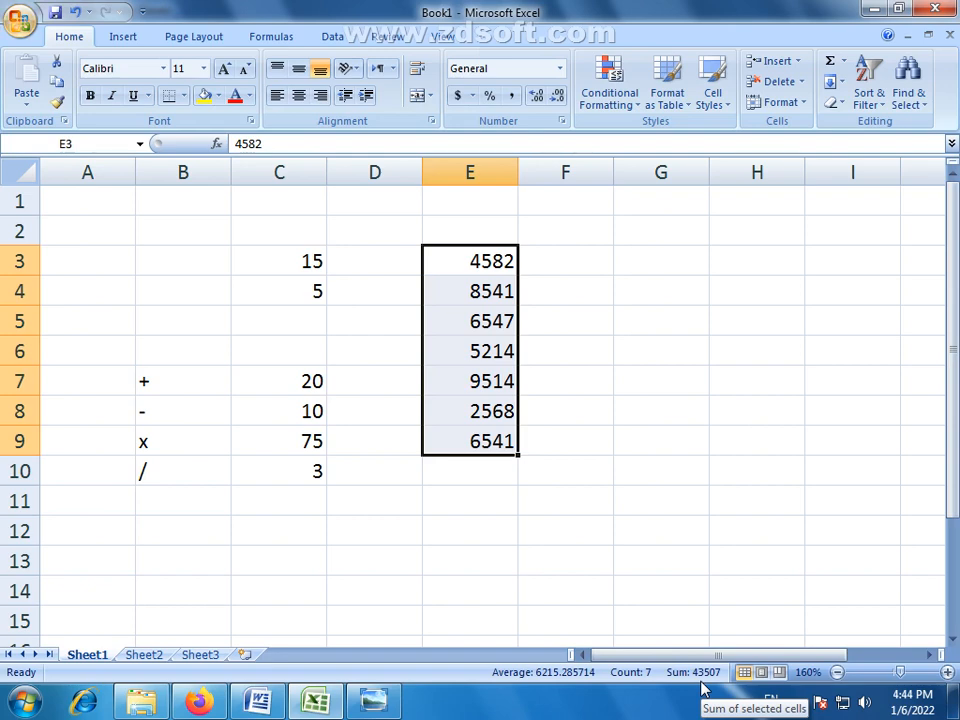
click(495, 467)
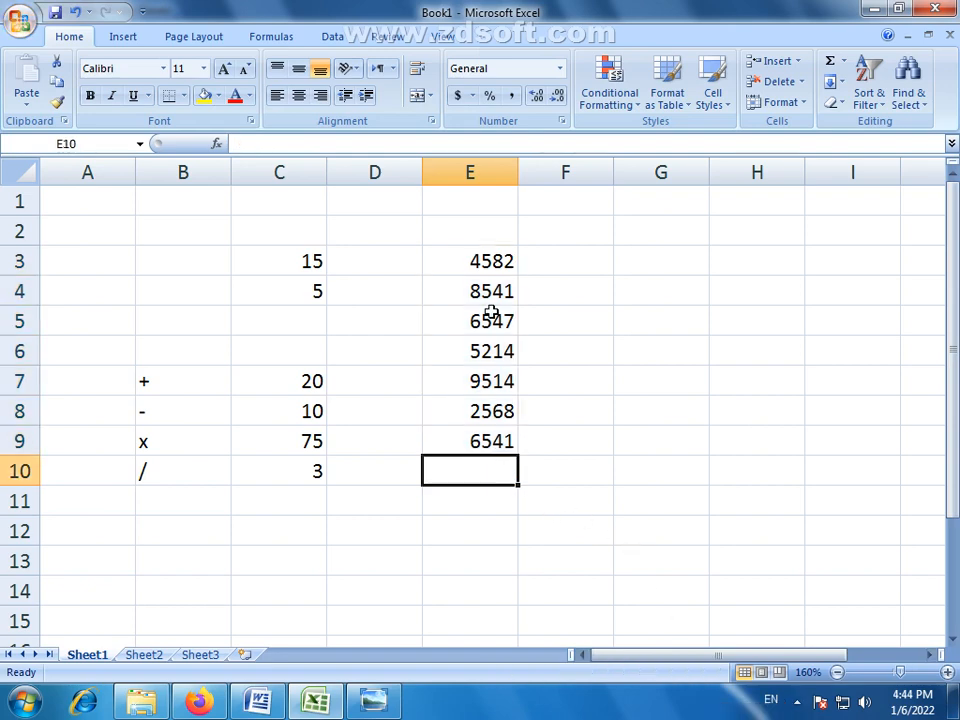
drag(495, 261, 489, 439)
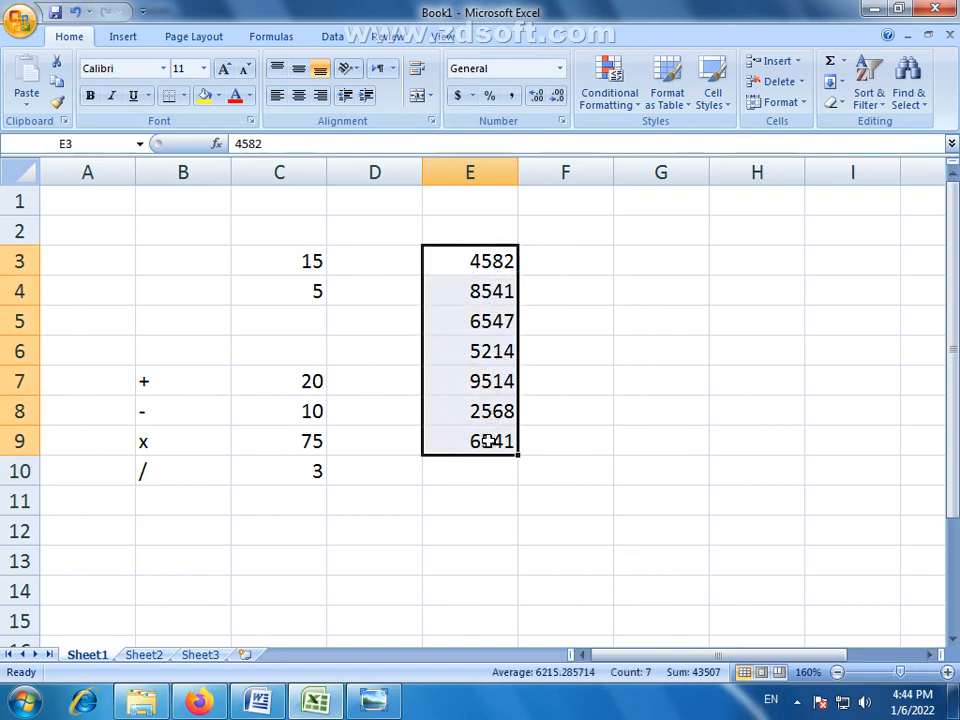
click(472, 501)
click(501, 533)
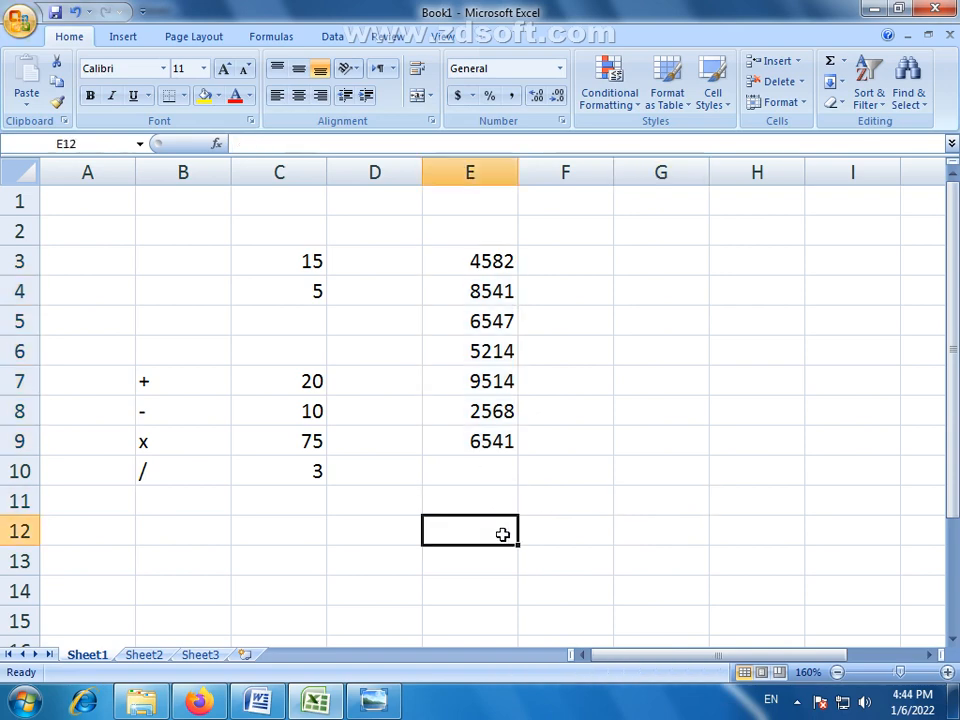
click(377, 553)
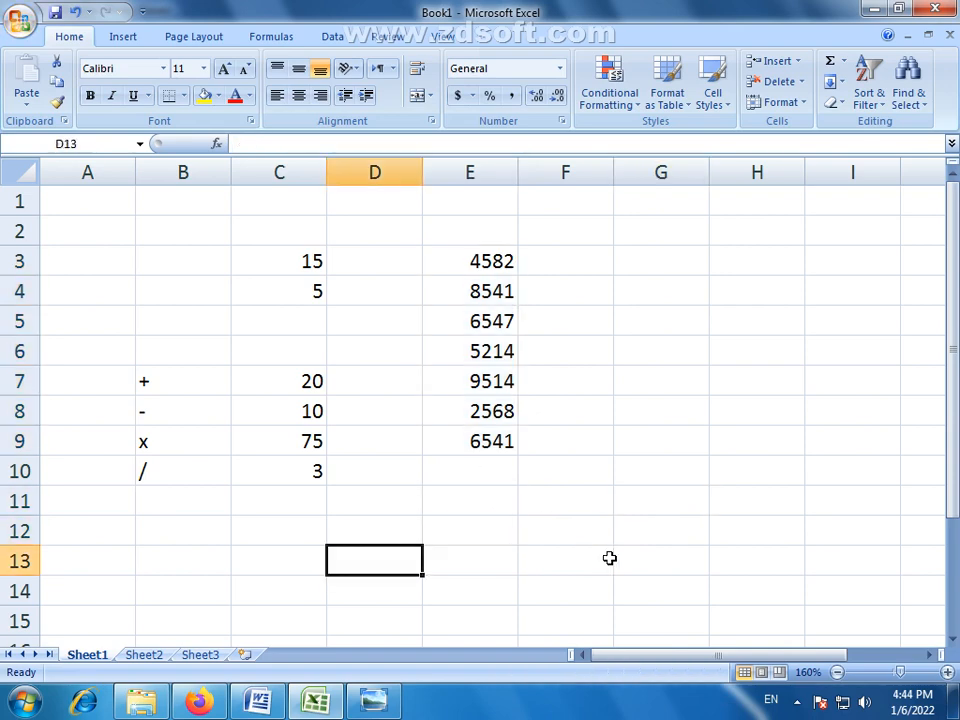
Step: Enter the formula =SUM(E3:E9) in E11 to total the column E numbers
click(492, 505)
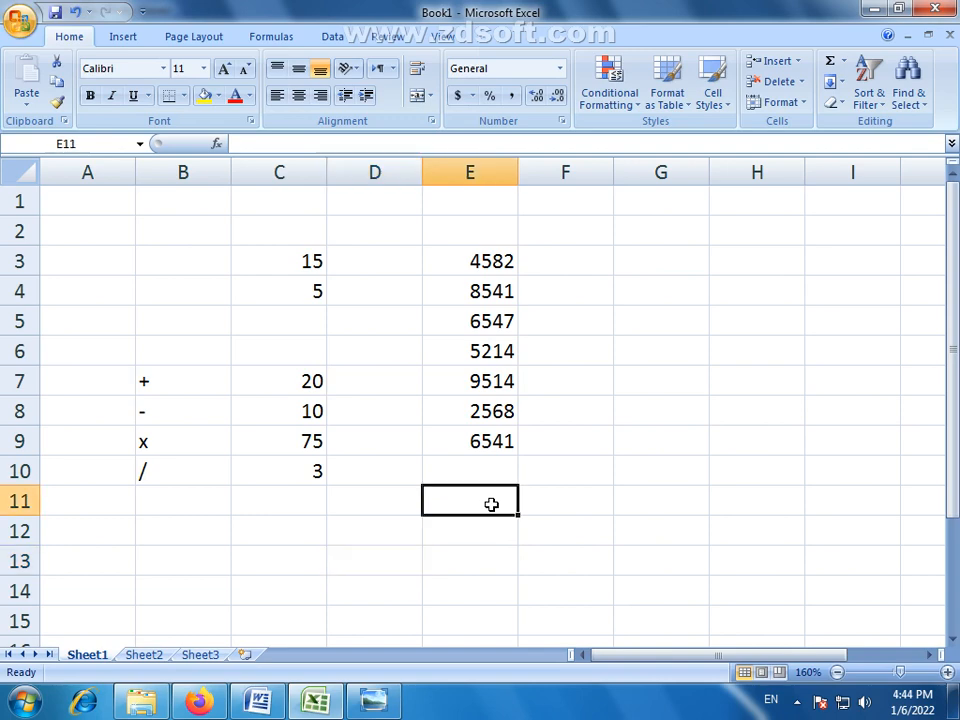
text(=)
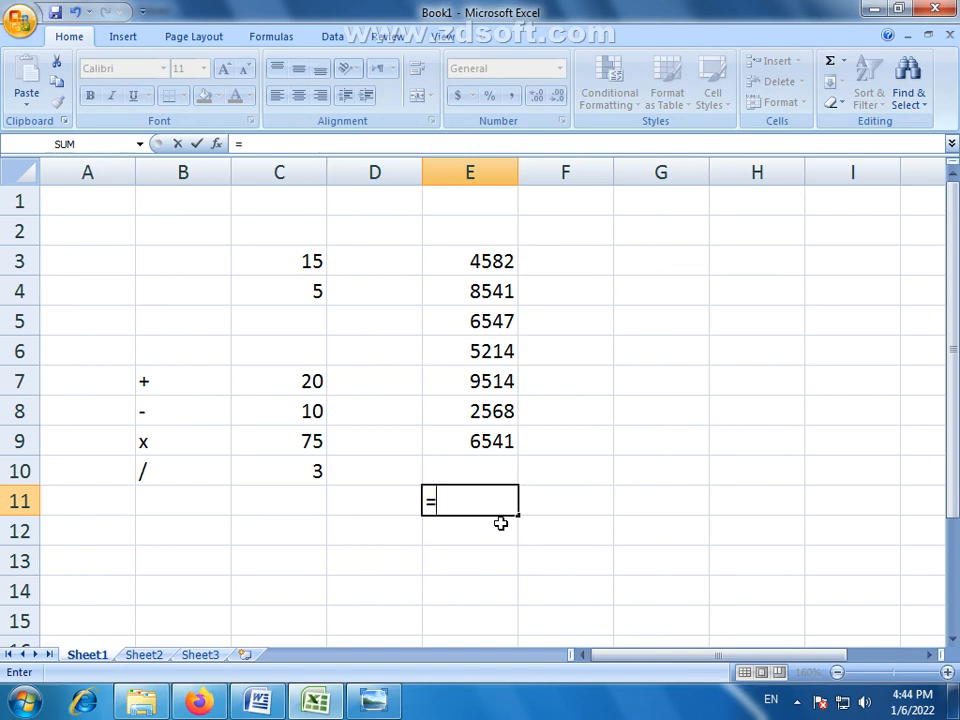
text(sum)
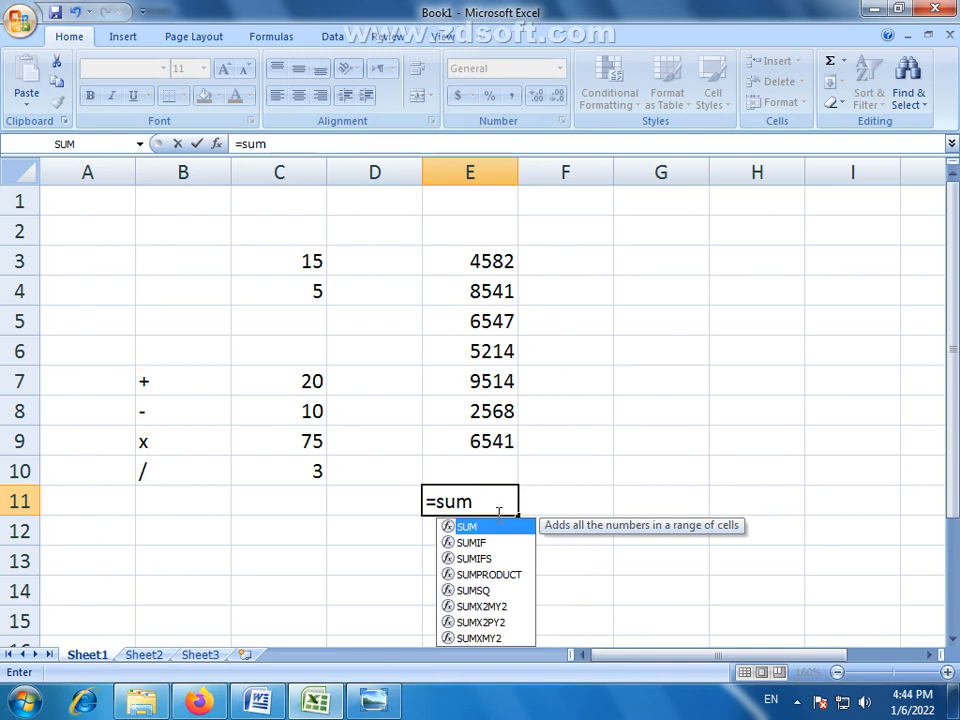
text(()
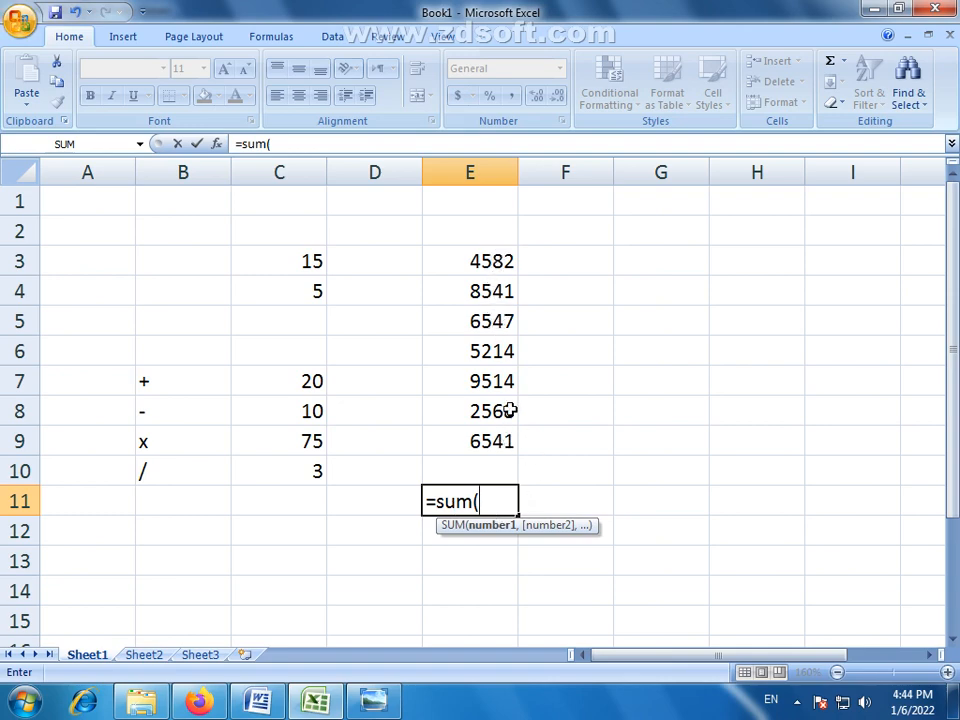
click(483, 261)
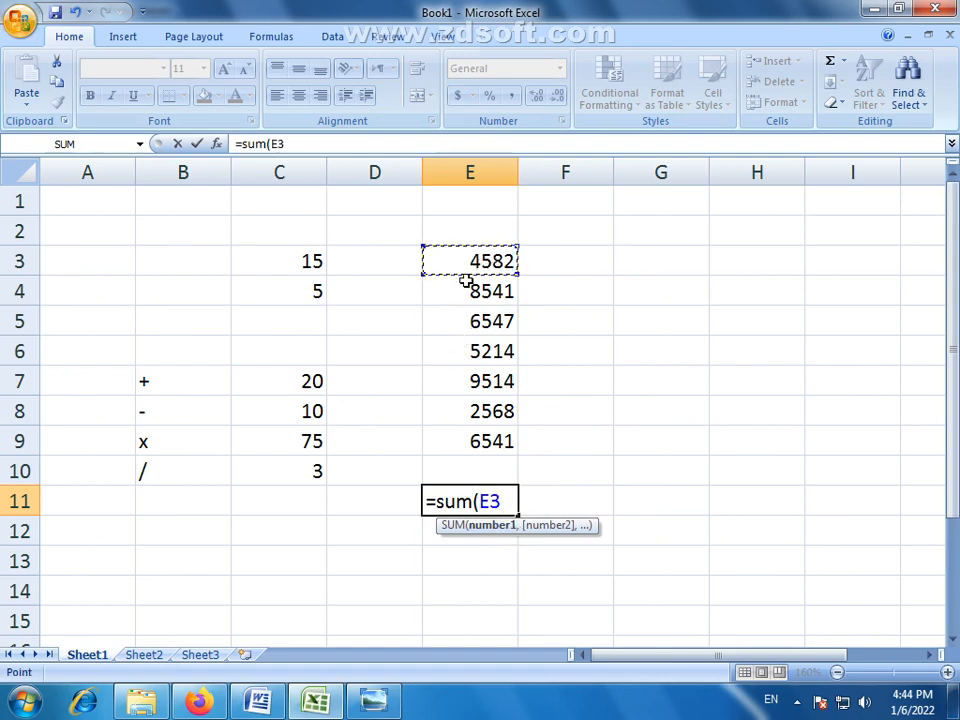
drag(439, 261, 483, 441)
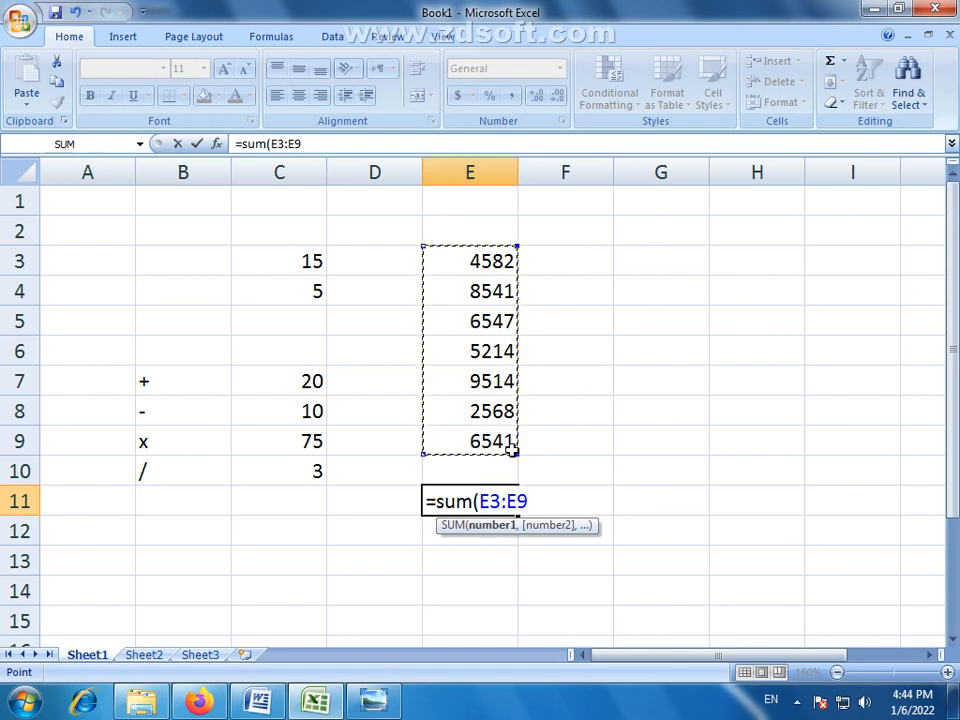
text())
key(Return)
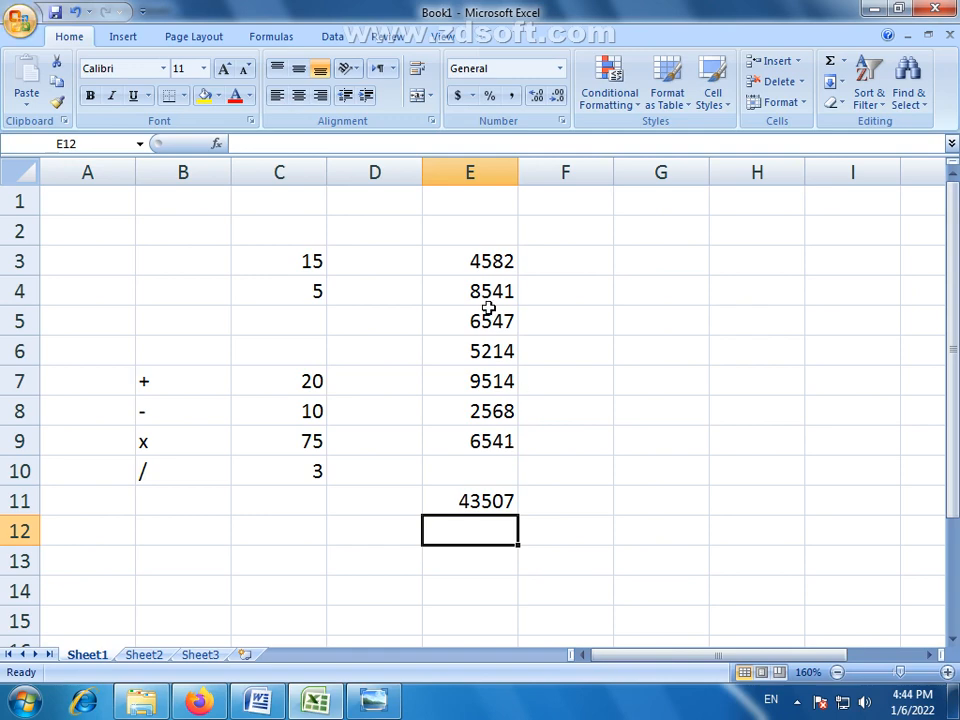
Step: Review the SUM formula in E11 and the range E3:E9 it adds
click(494, 504)
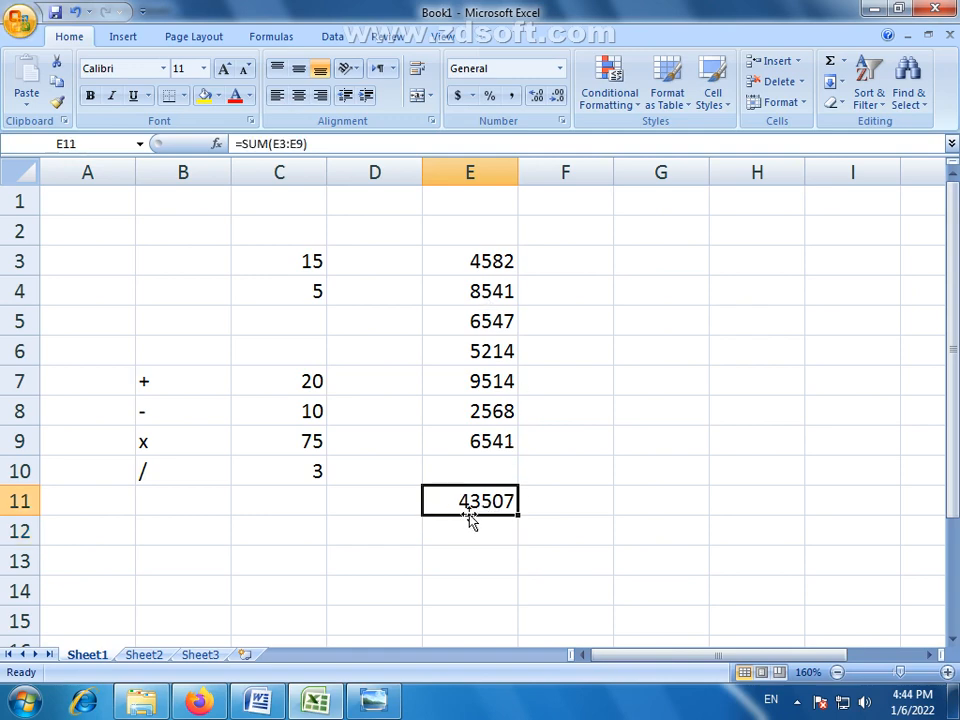
click(485, 525)
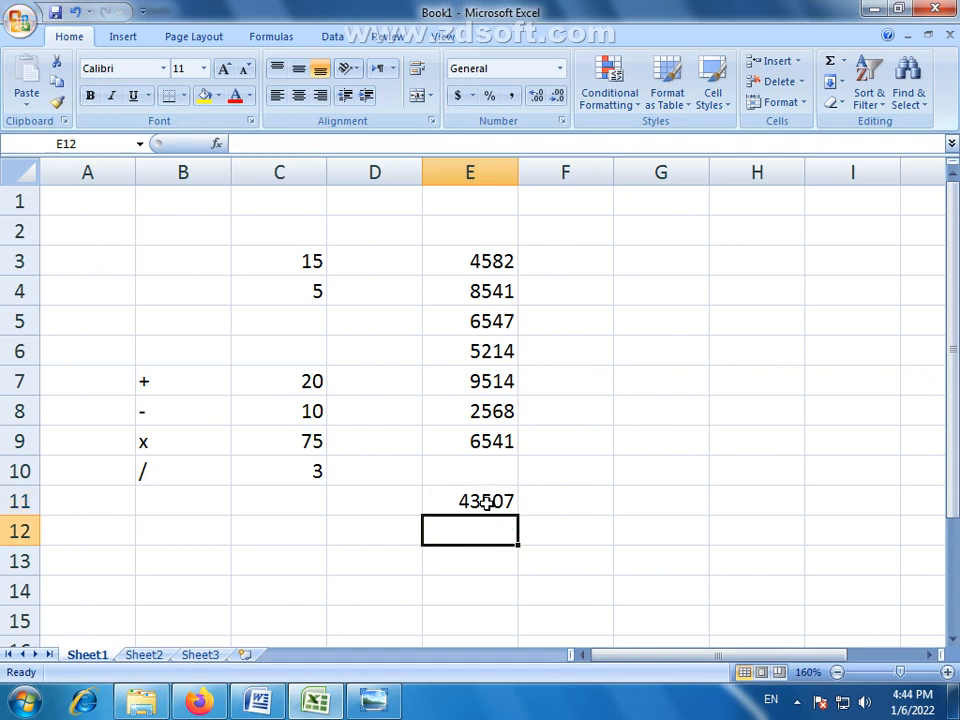
click(487, 501)
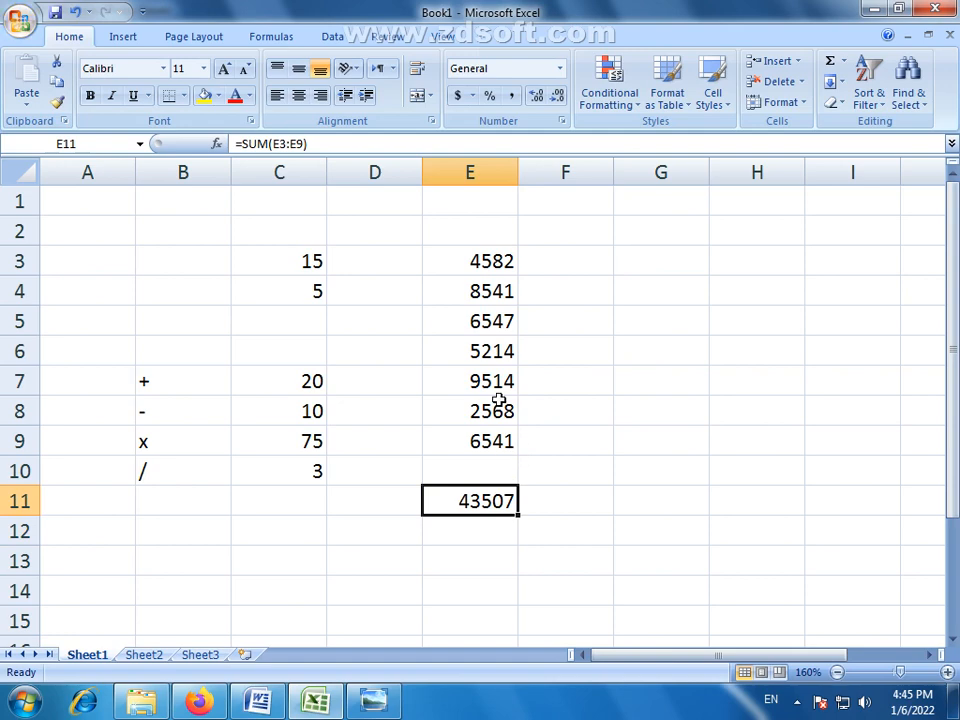
drag(489, 260, 485, 443)
click(485, 503)
Step: Start a second number list in column F with 145, 654 and 258 in F3:F5
click(591, 262)
text(1)
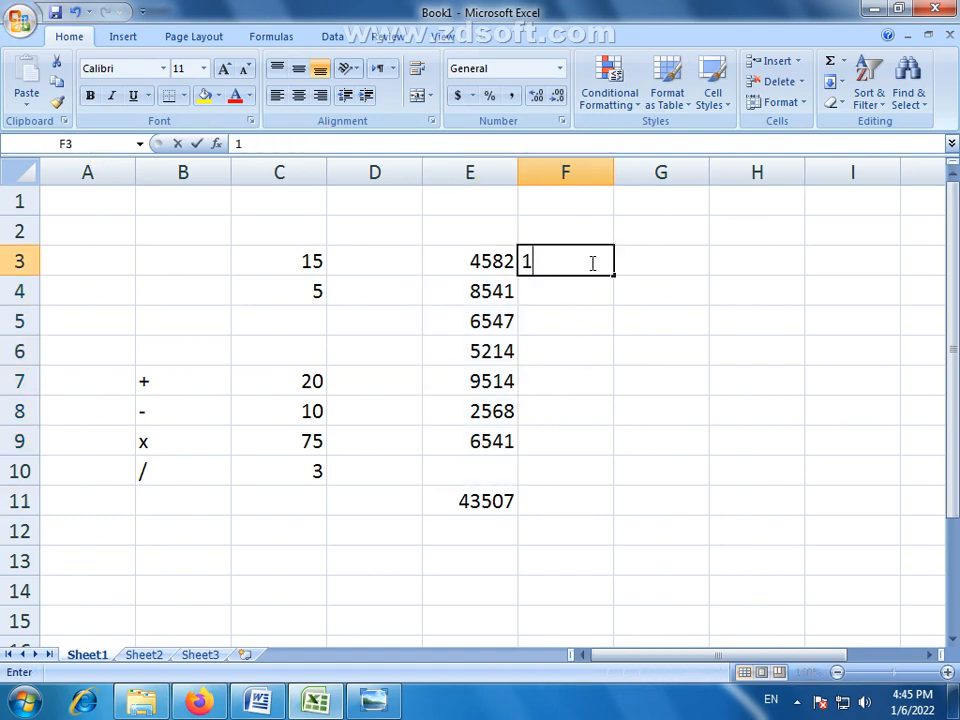
text(45)
key(Return)
text(654)
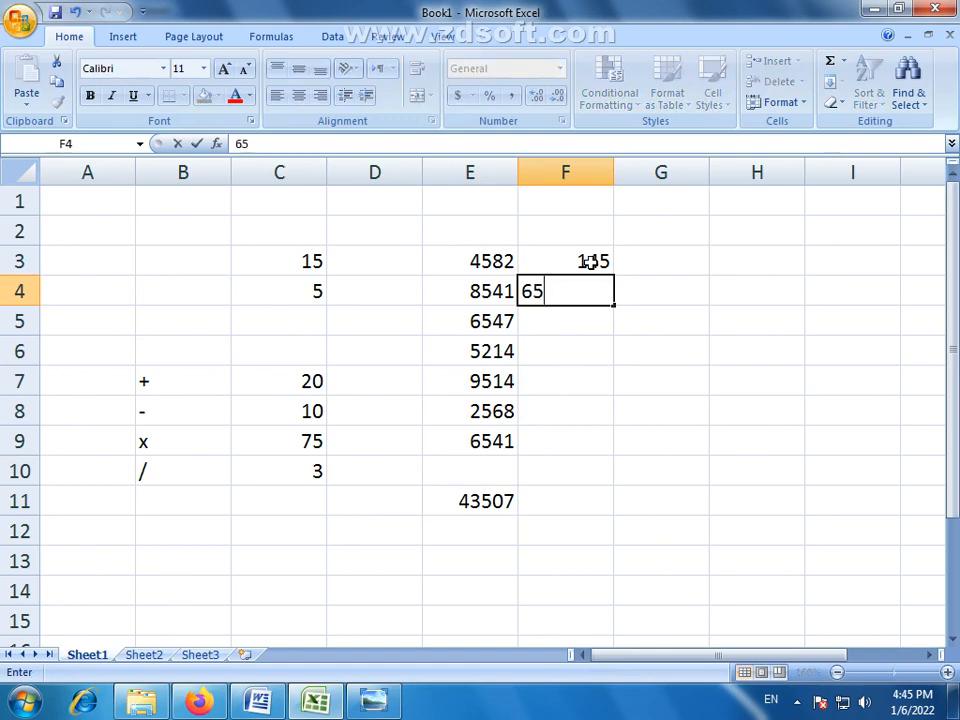
key(Return)
text(258)
key(Return)
Step: Continue the column F number list with 657, 458, 951 and 324 in F6:F9
text(657)
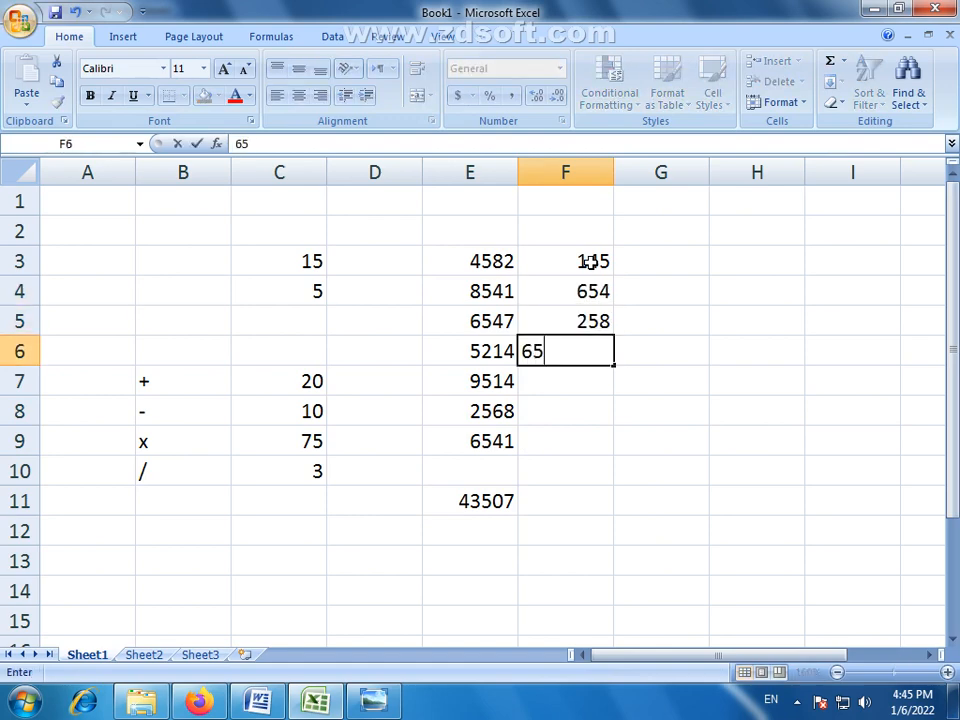
key(Return)
text(458)
key(Return)
text(951)
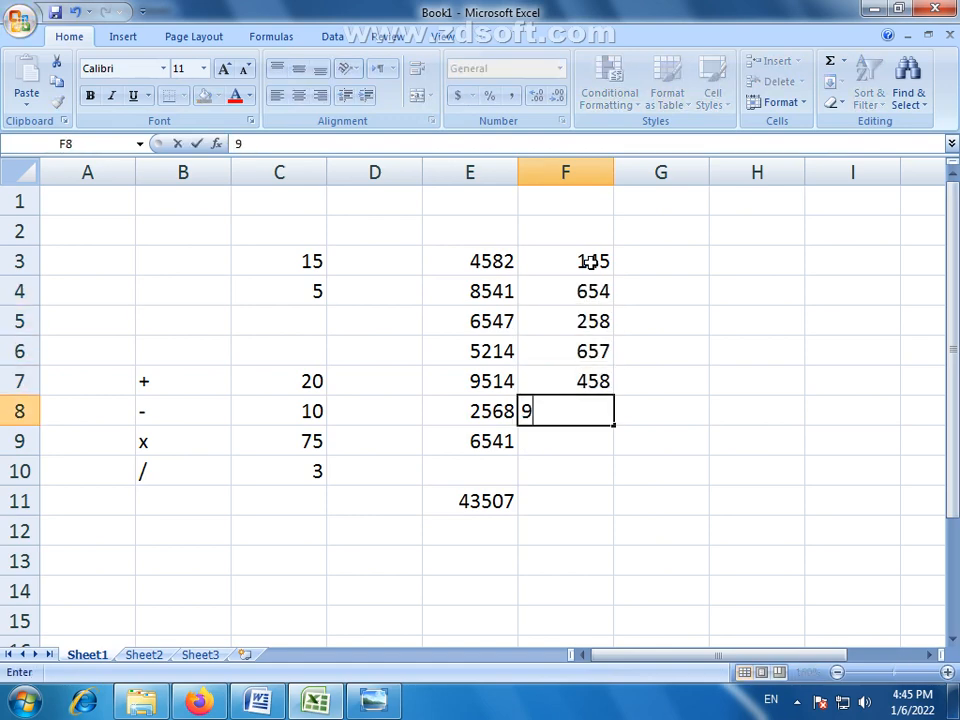
key(Return)
text(324)
key(Return)
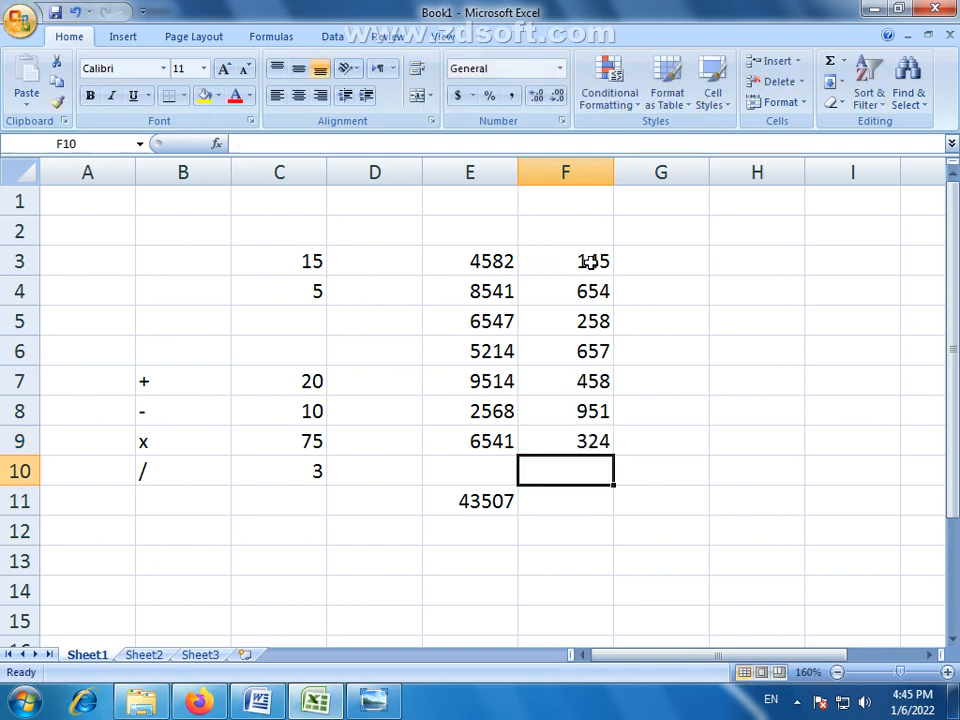
Step: Check the sums of F3:F9 and E3:E9 without entering a formula, and select F11
drag(590, 261, 600, 441)
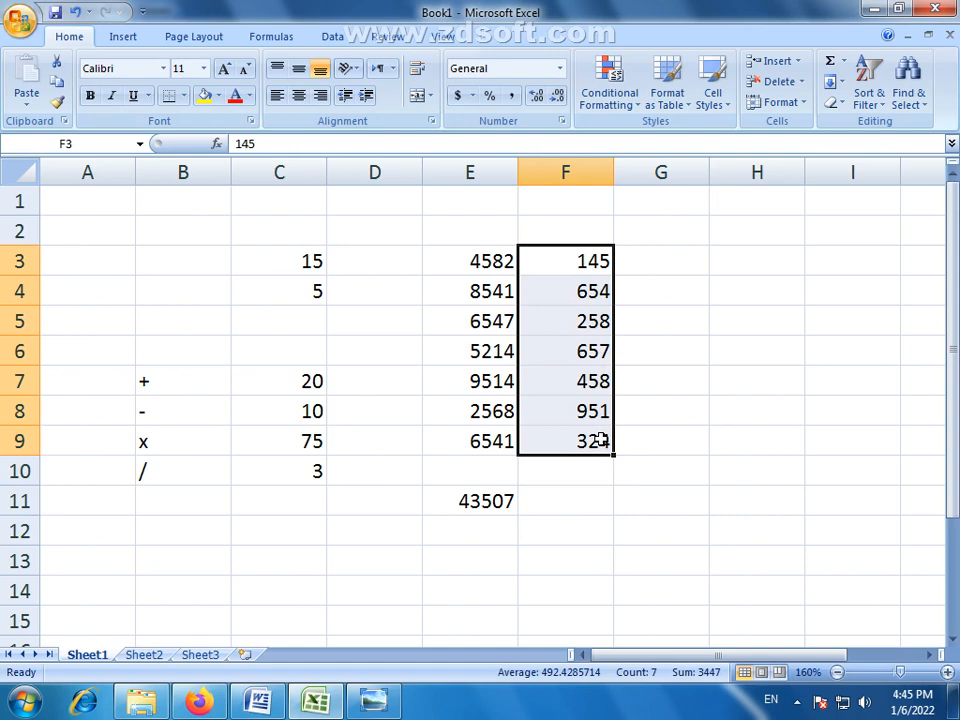
click(495, 326)
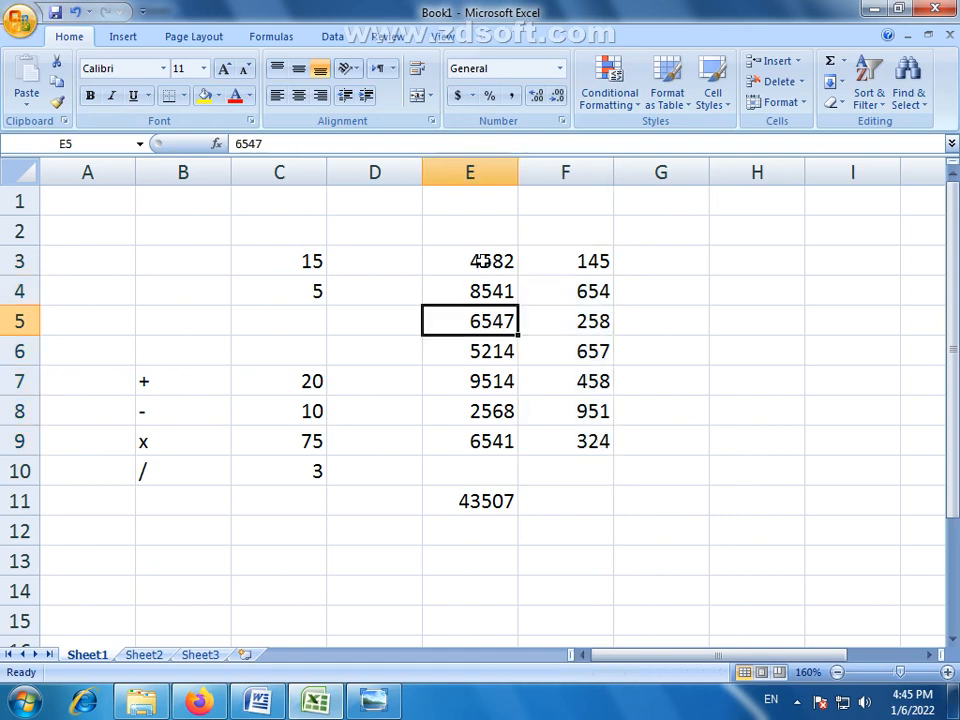
drag(489, 259, 482, 450)
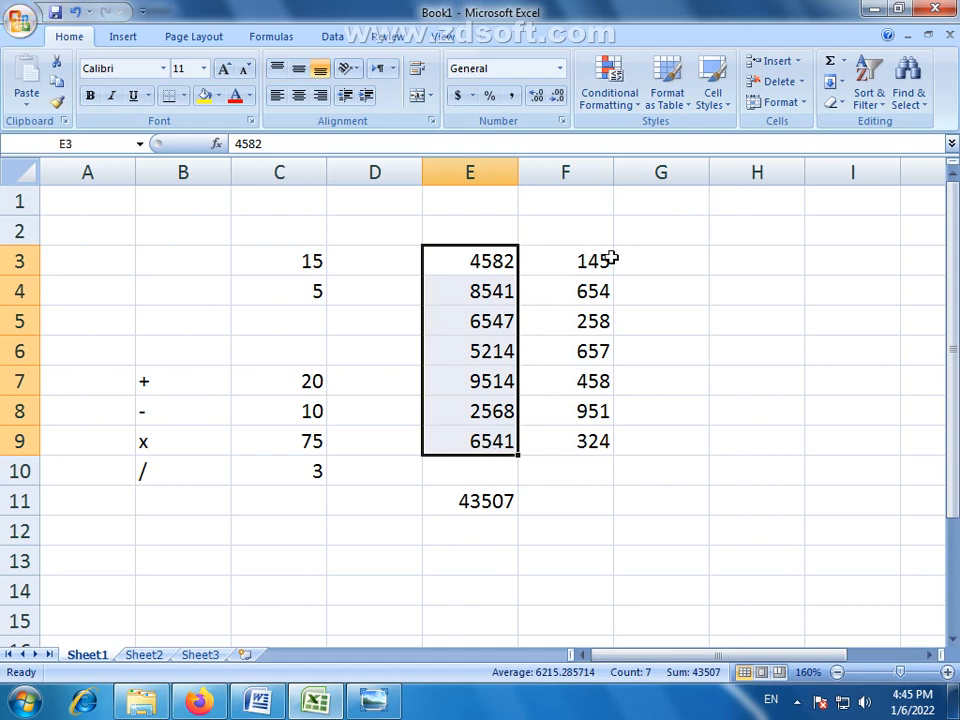
drag(591, 252, 577, 444)
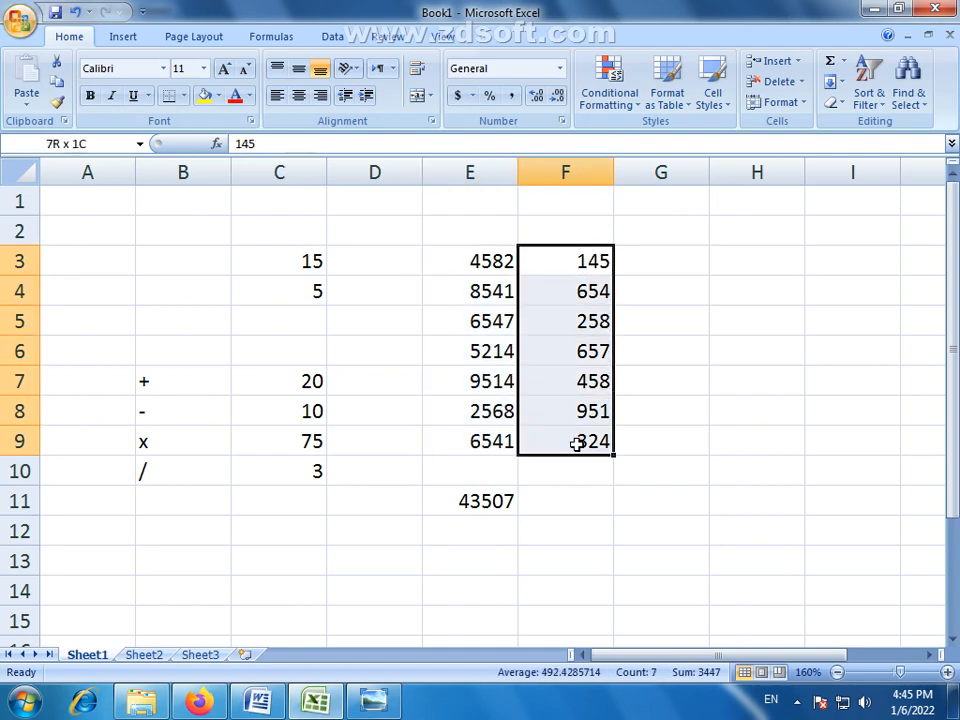
click(574, 474)
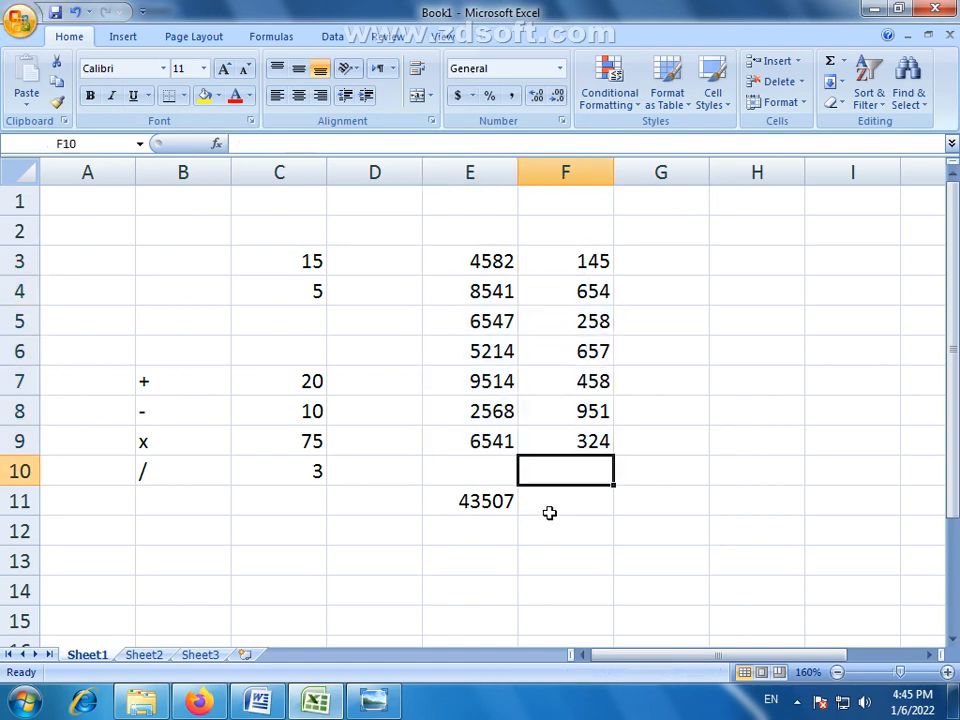
click(553, 508)
drag(588, 262, 587, 450)
click(587, 501)
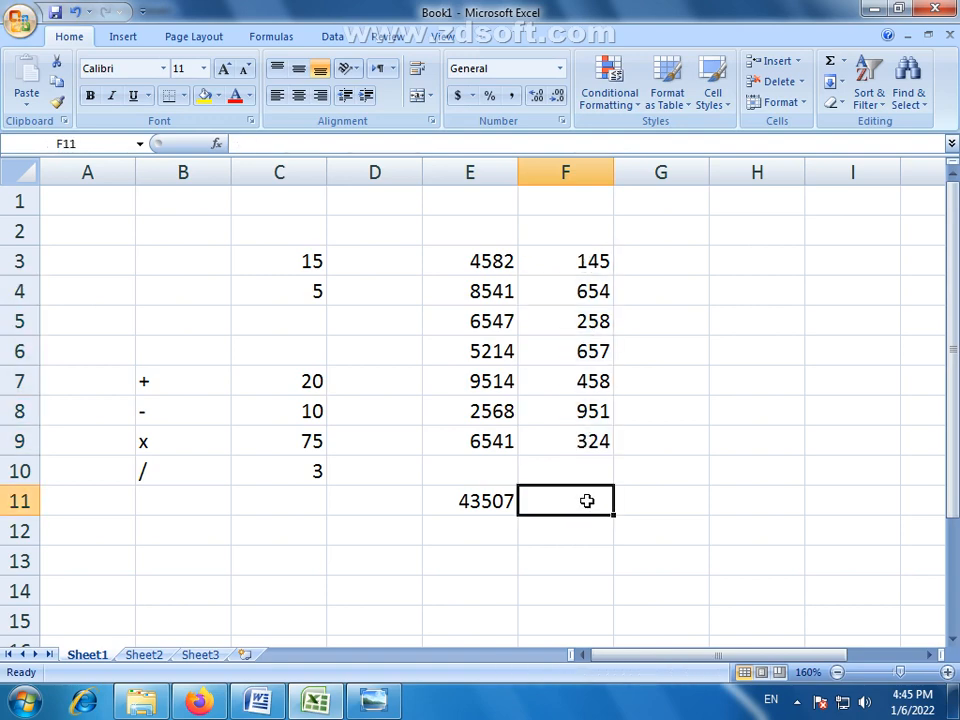
text(sum)
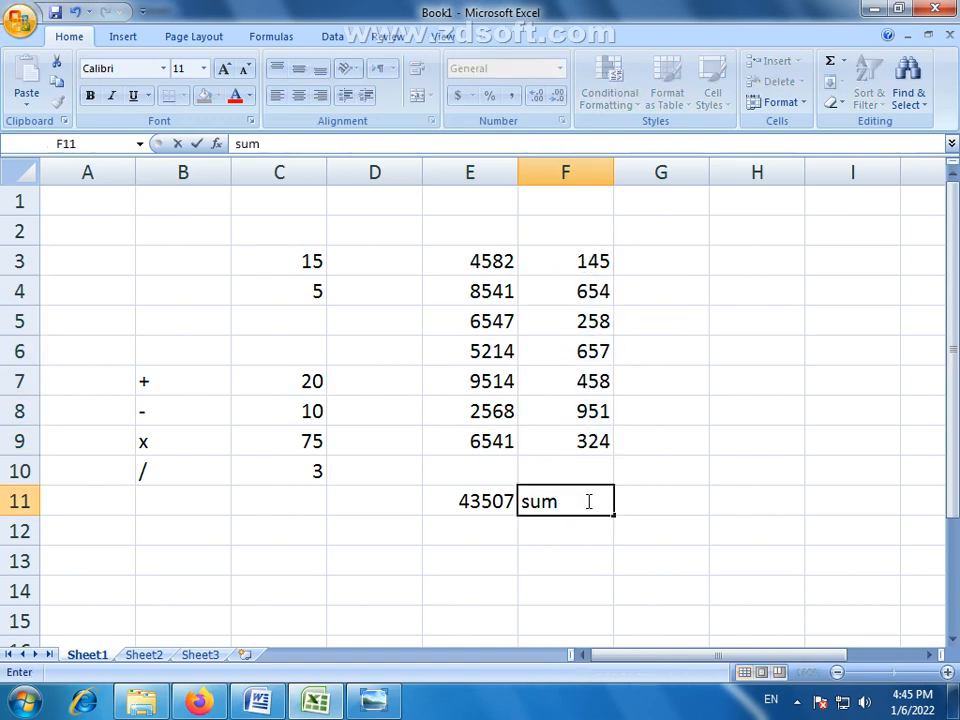
key(BackSpace)
key(BackSpace)
key(BackSpace)
Step: Enter the formula =SUM(F3:F9) in F11 to total the column F numbers
text(=)
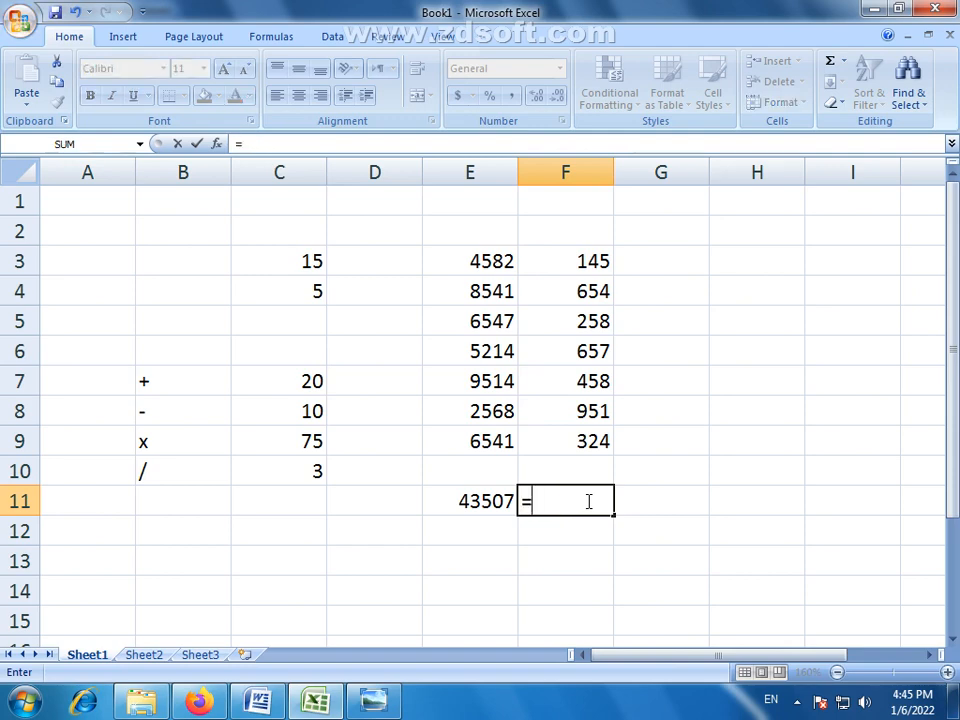
text(sum)
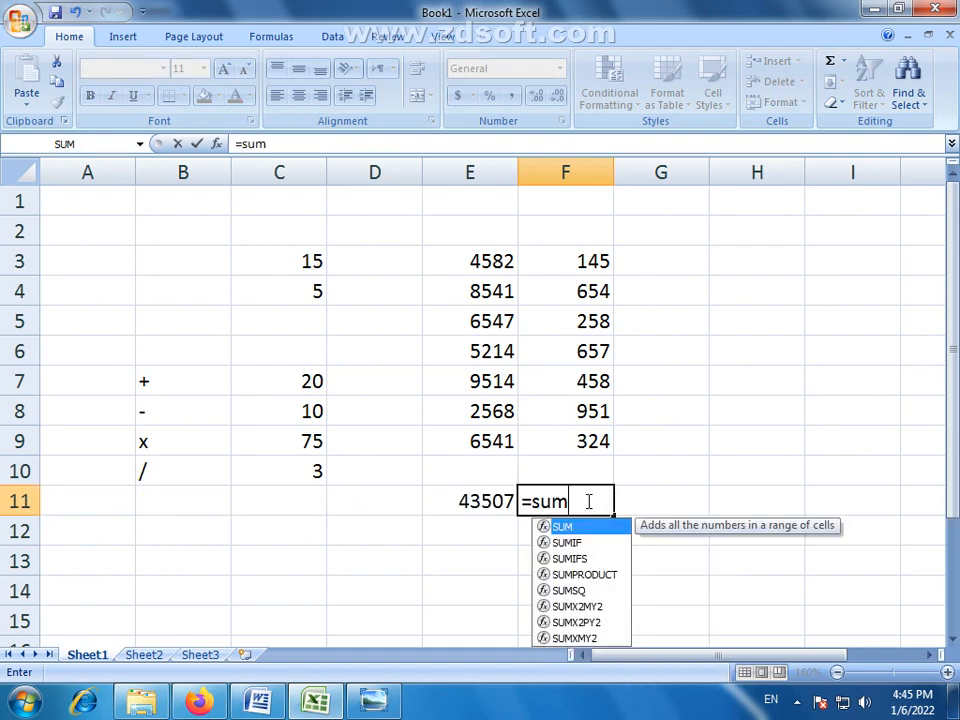
text(()
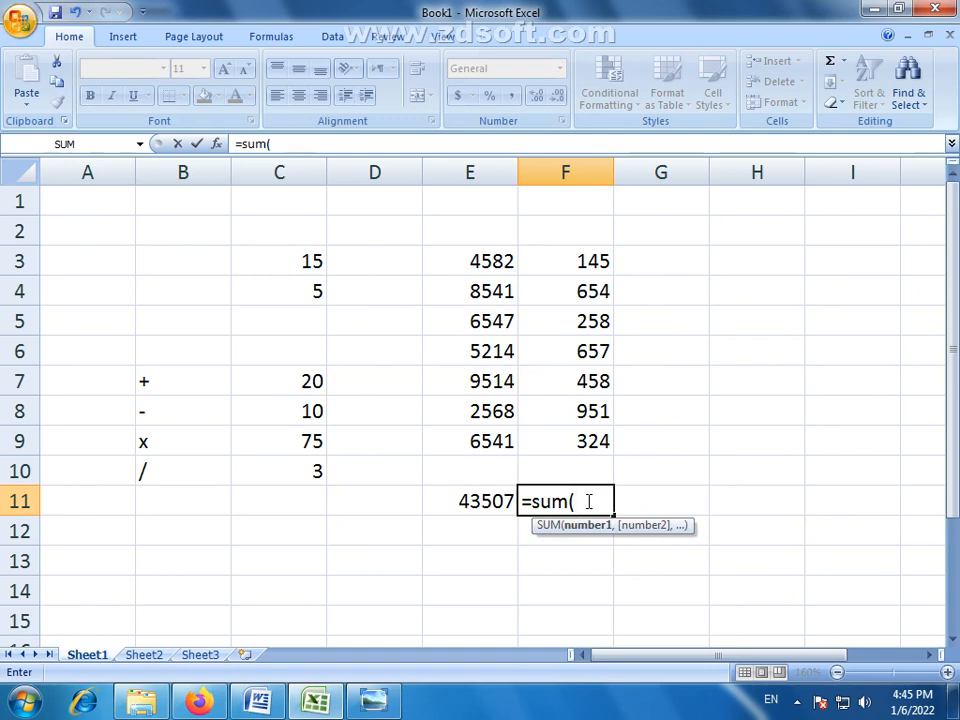
drag(589, 258, 587, 440)
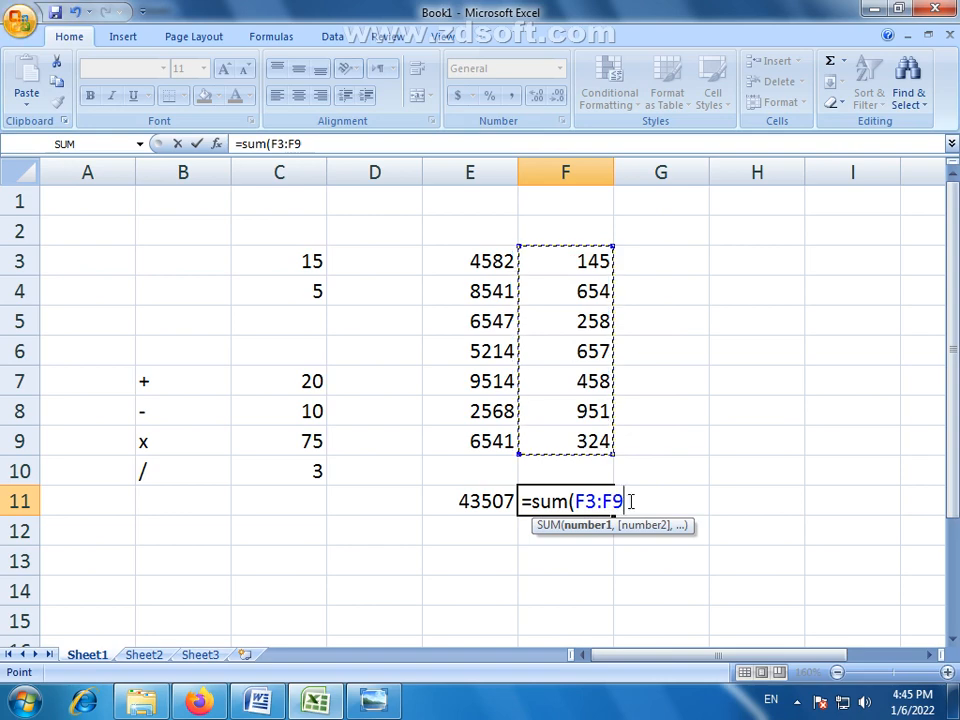
text())
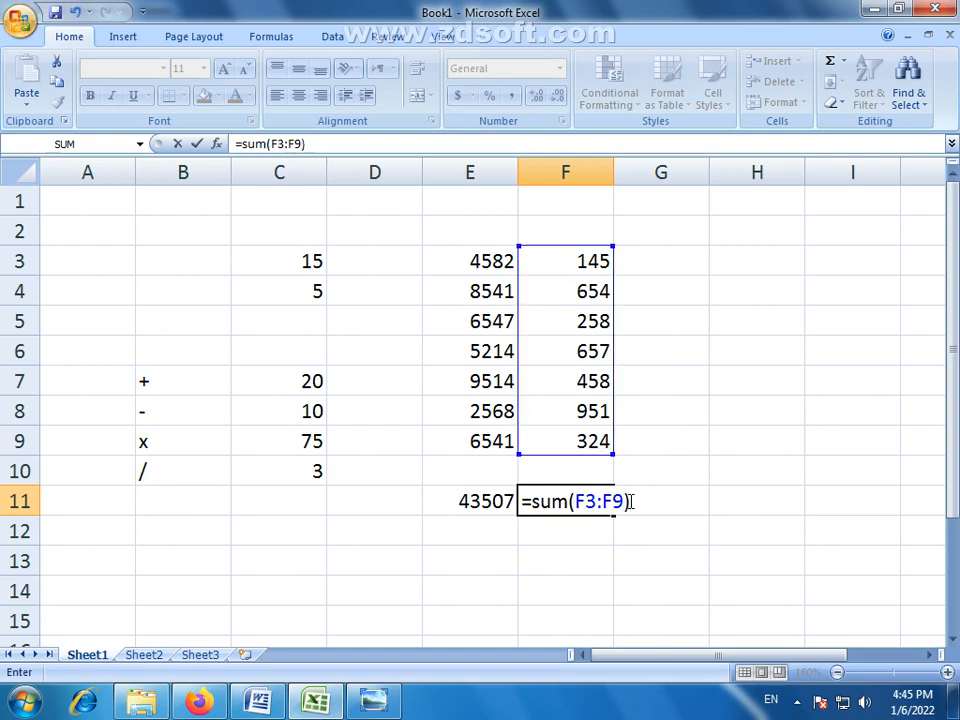
key(Return)
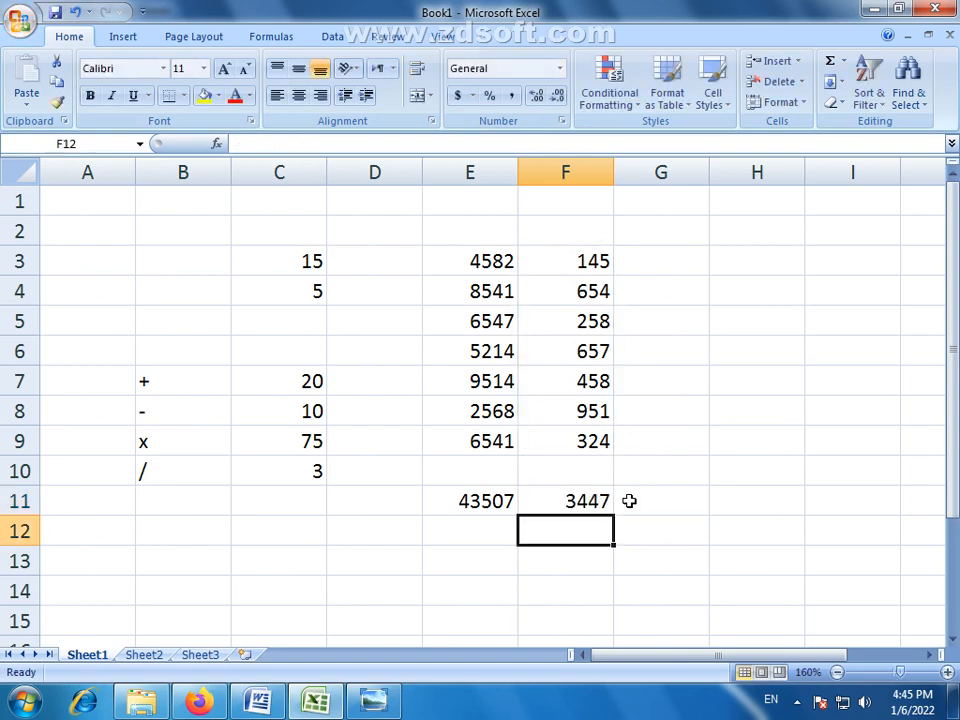
Step: Compare the SUM formulas in E11 and F11 and the column range each one adds
click(488, 506)
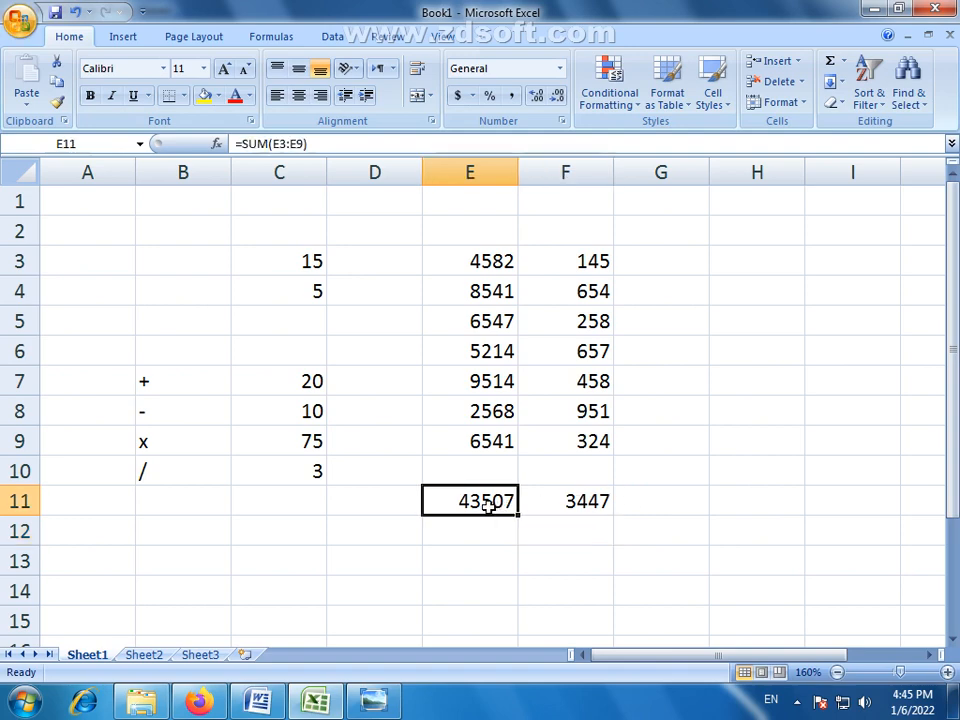
click(599, 506)
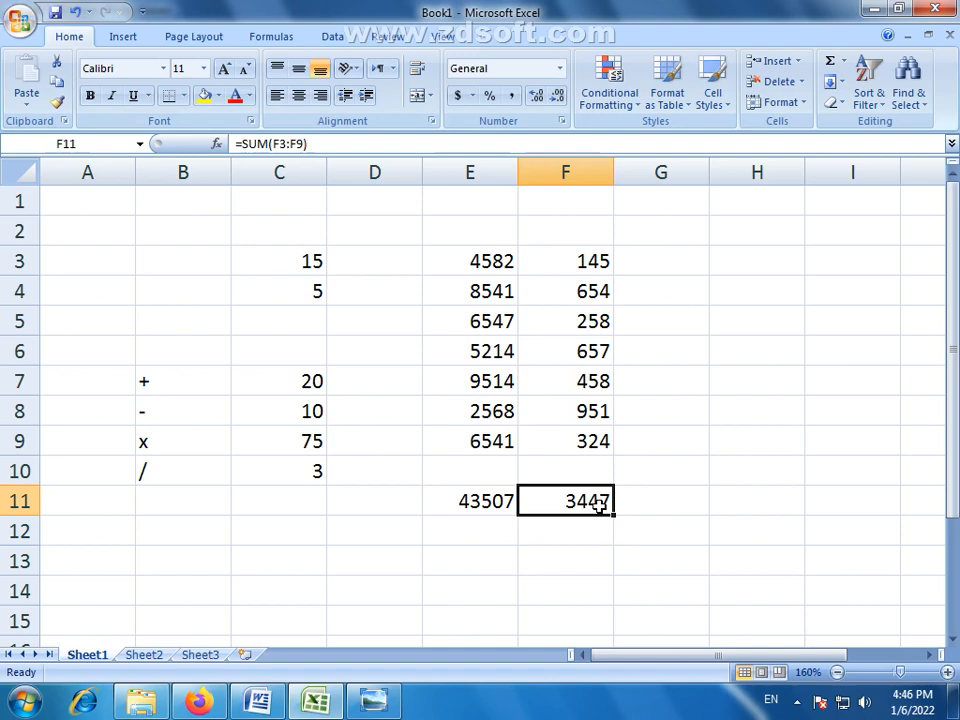
click(506, 541)
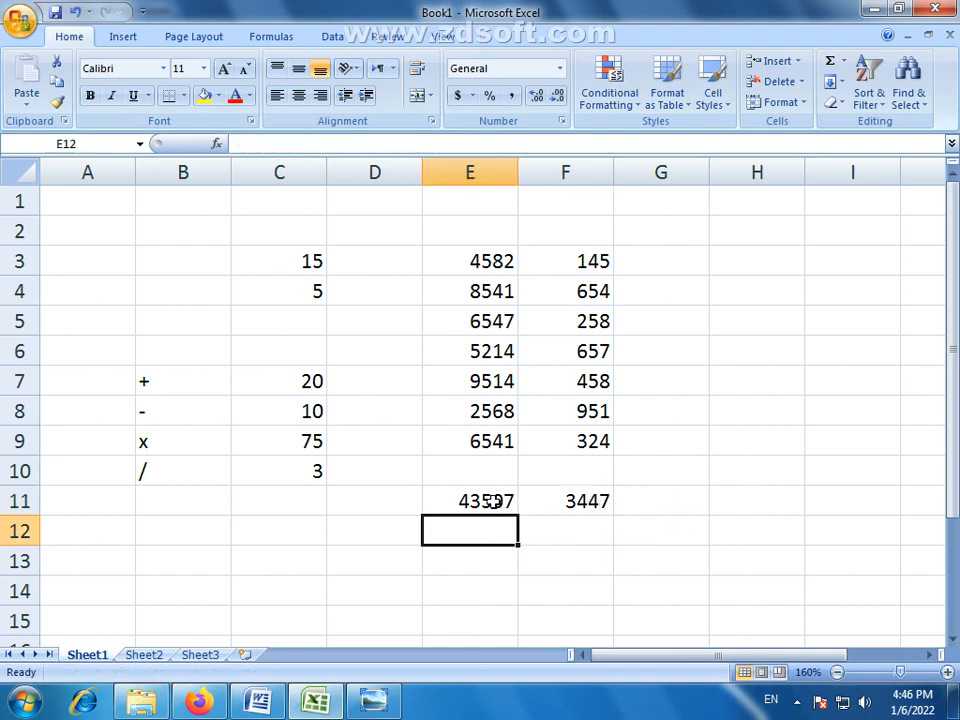
click(495, 499)
click(571, 502)
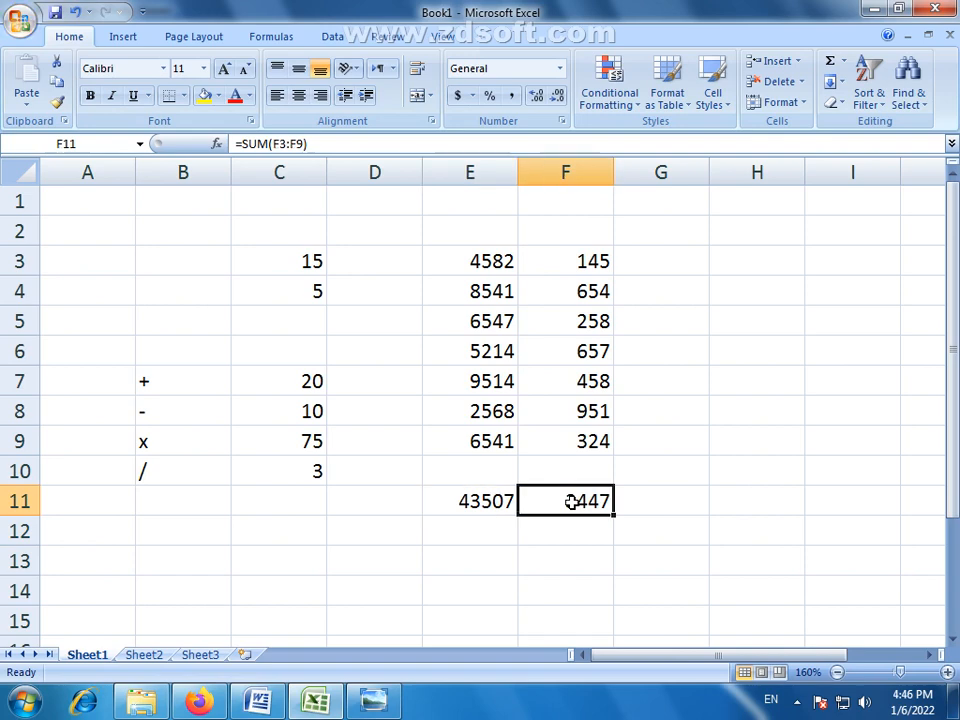
click(508, 499)
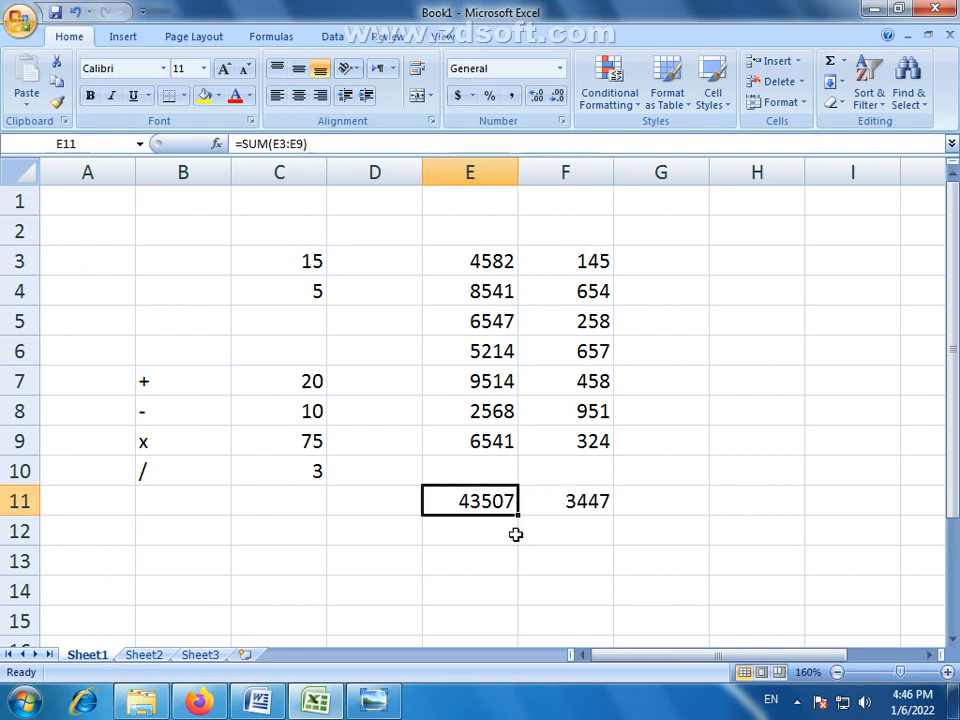
drag(490, 563, 540, 562)
click(475, 497)
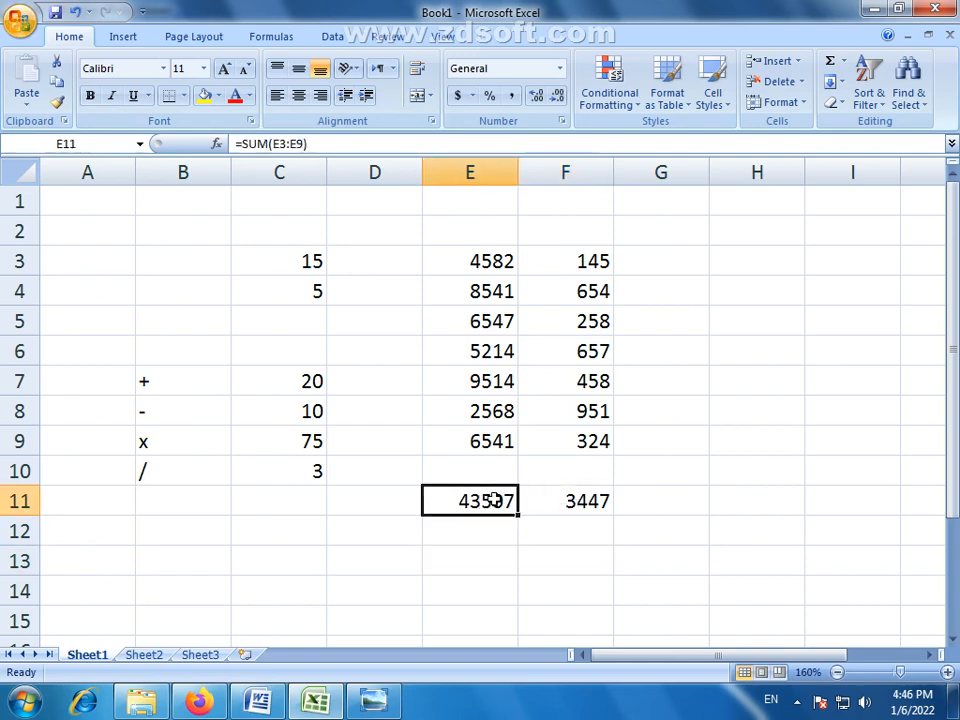
click(575, 505)
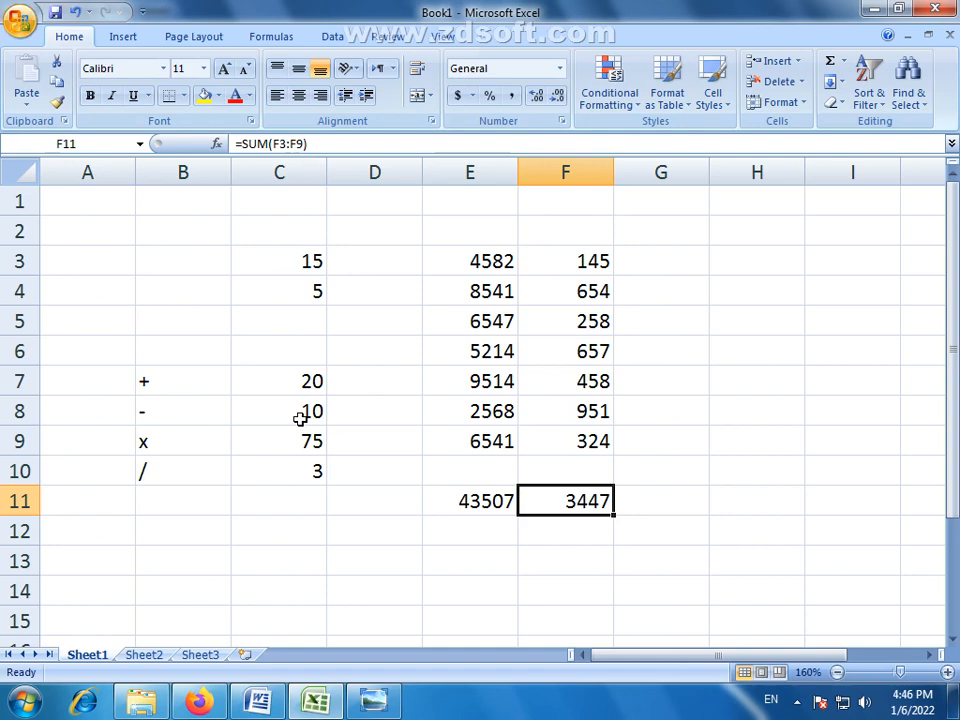
click(480, 231)
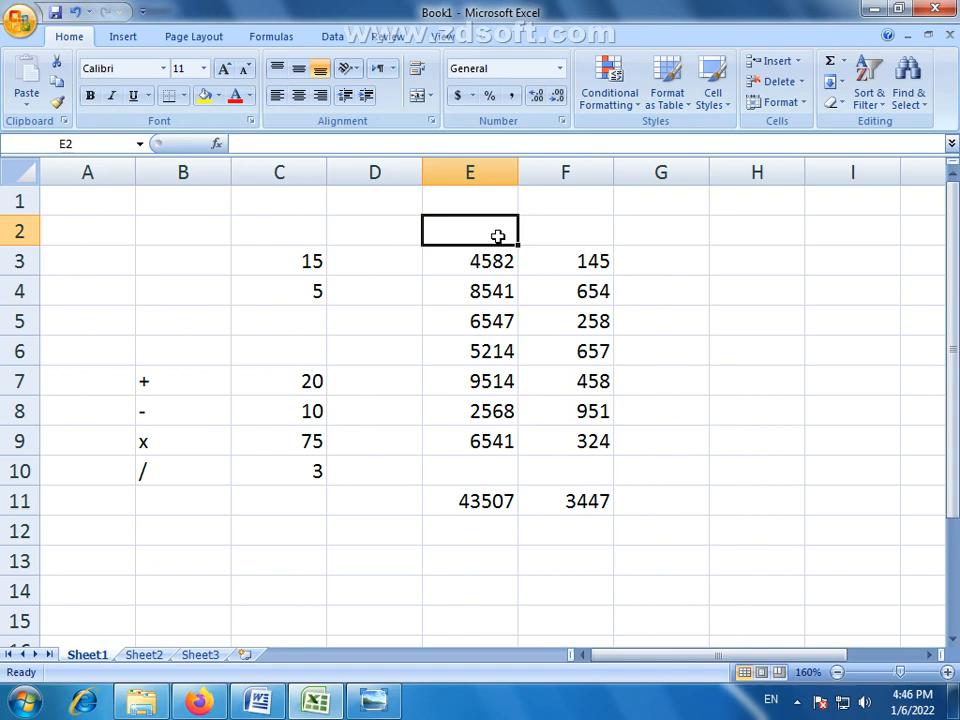
click(377, 230)
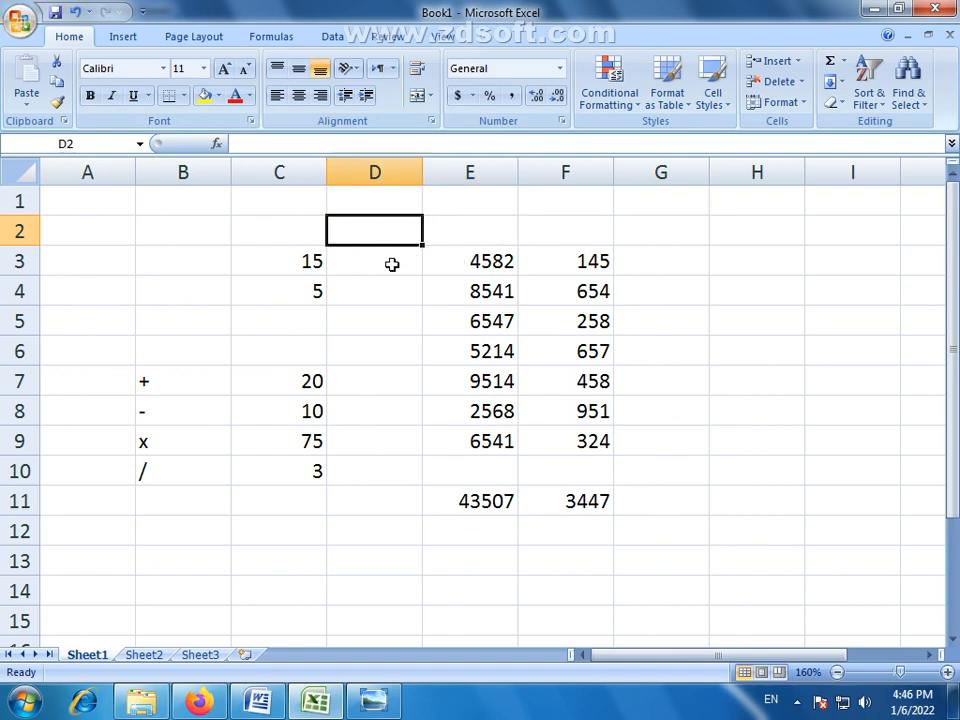
drag(395, 260, 388, 463)
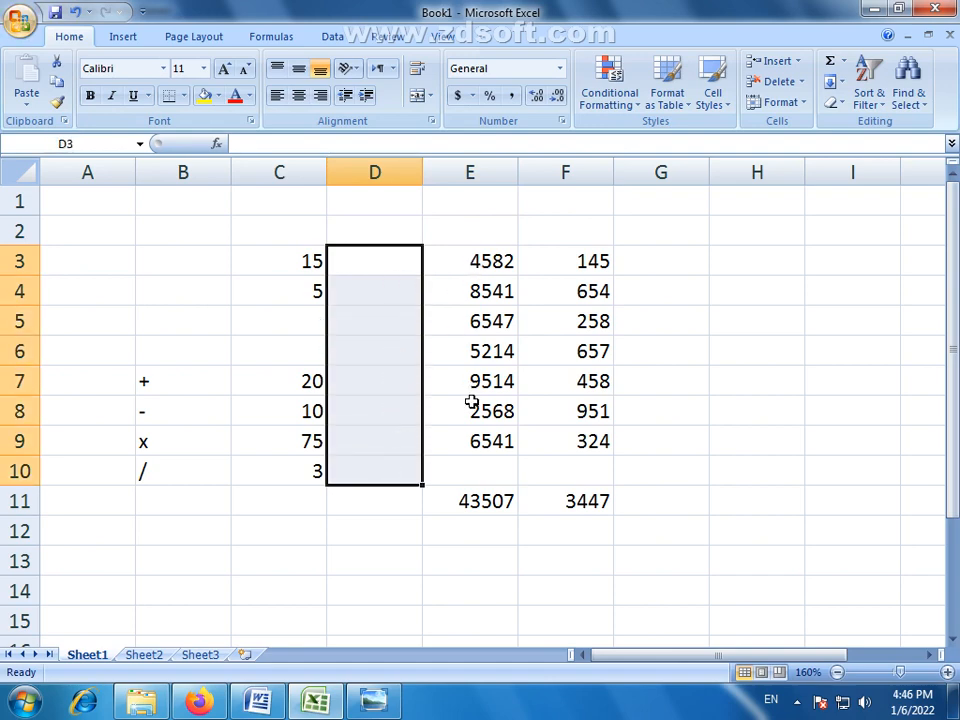
click(353, 390)
click(598, 258)
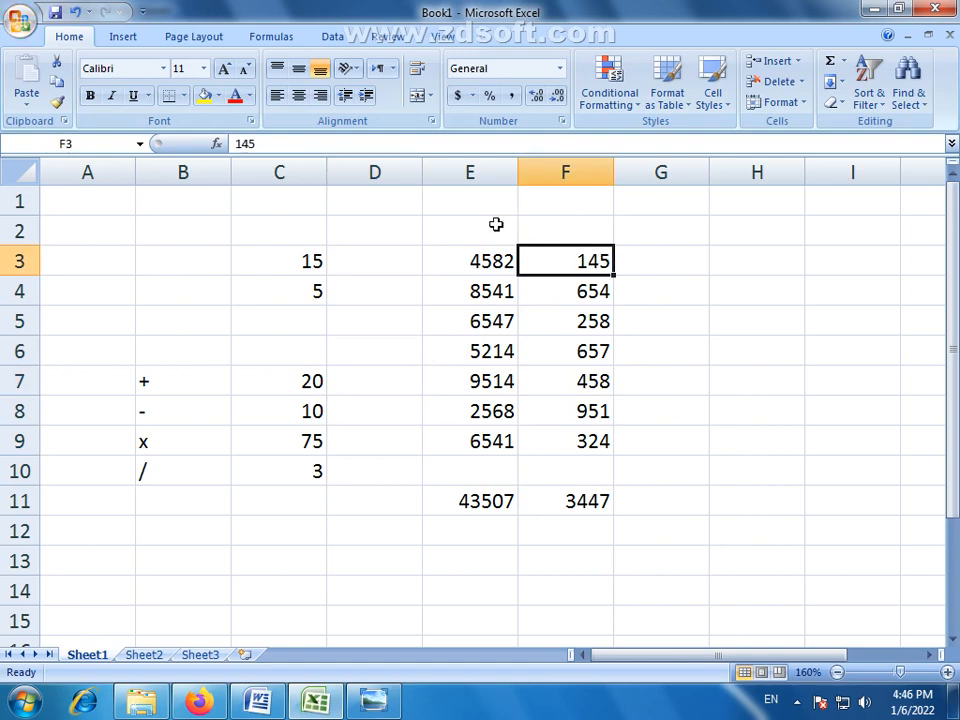
click(491, 224)
click(381, 229)
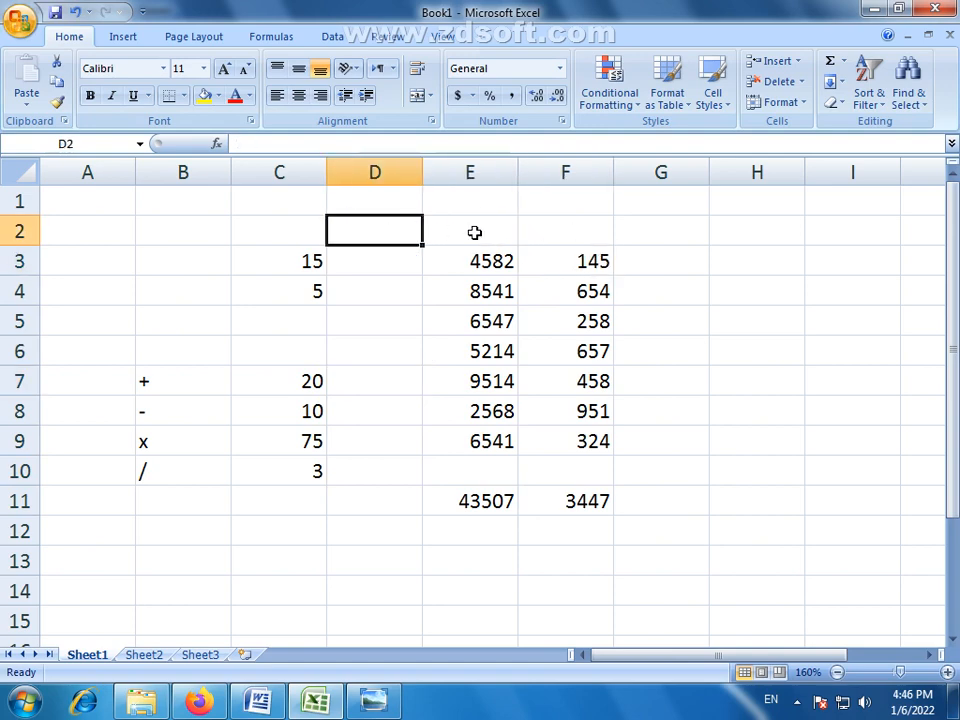
click(478, 229)
click(575, 231)
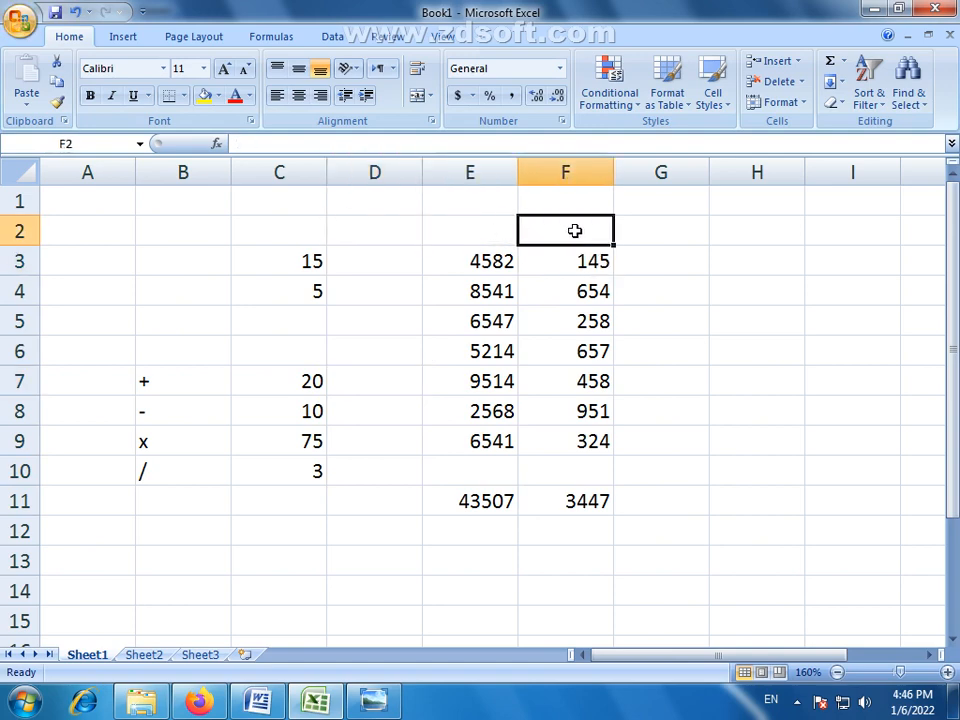
drag(489, 568, 549, 566)
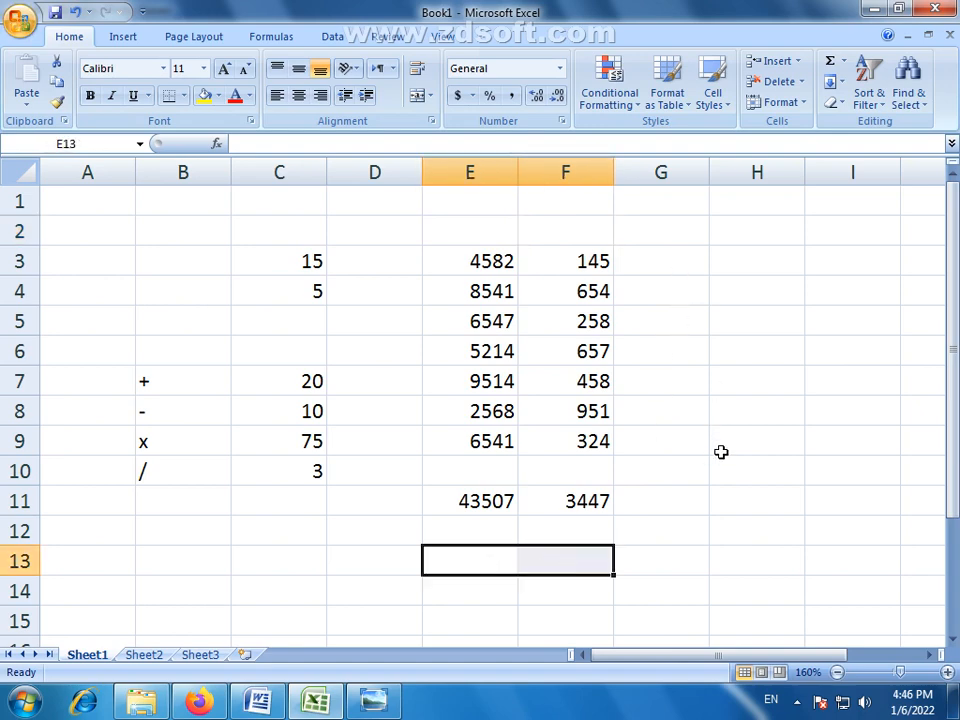
click(487, 293)
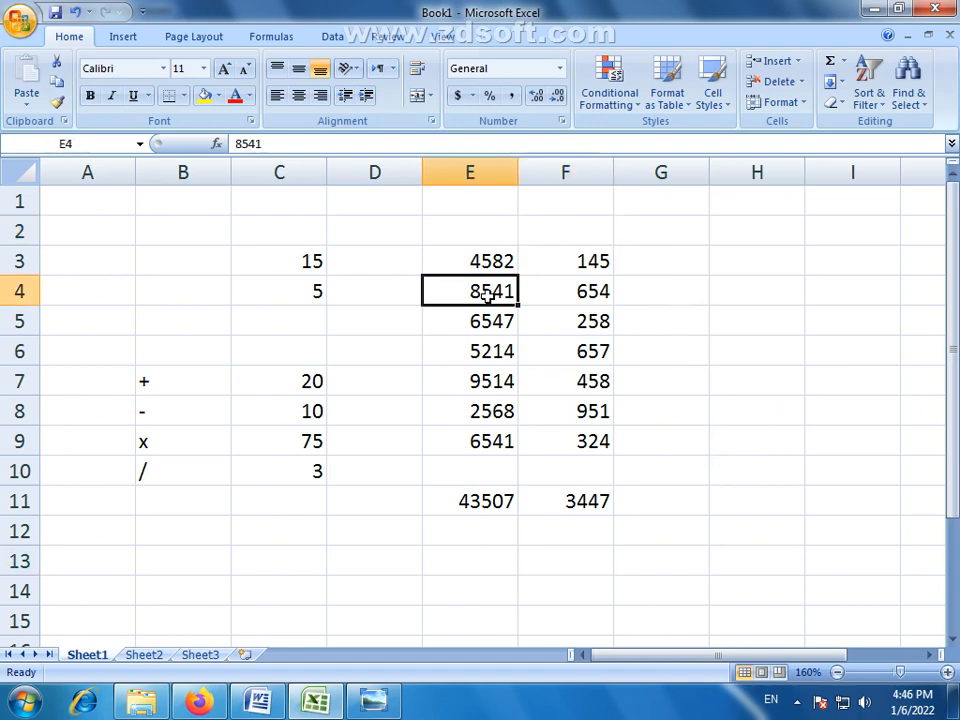
click(600, 294)
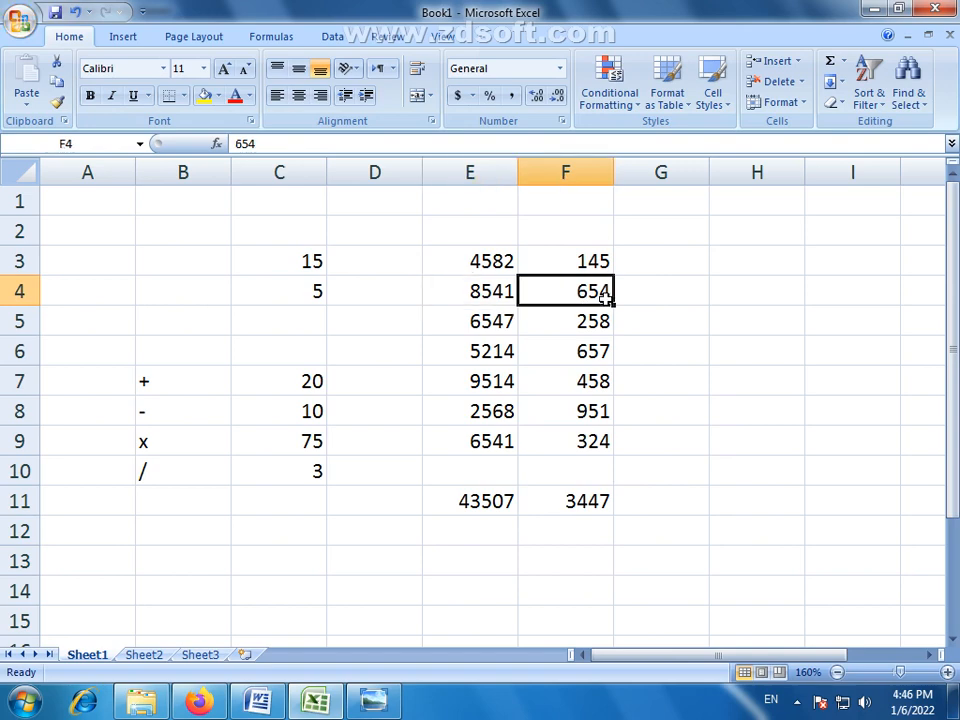
click(559, 551)
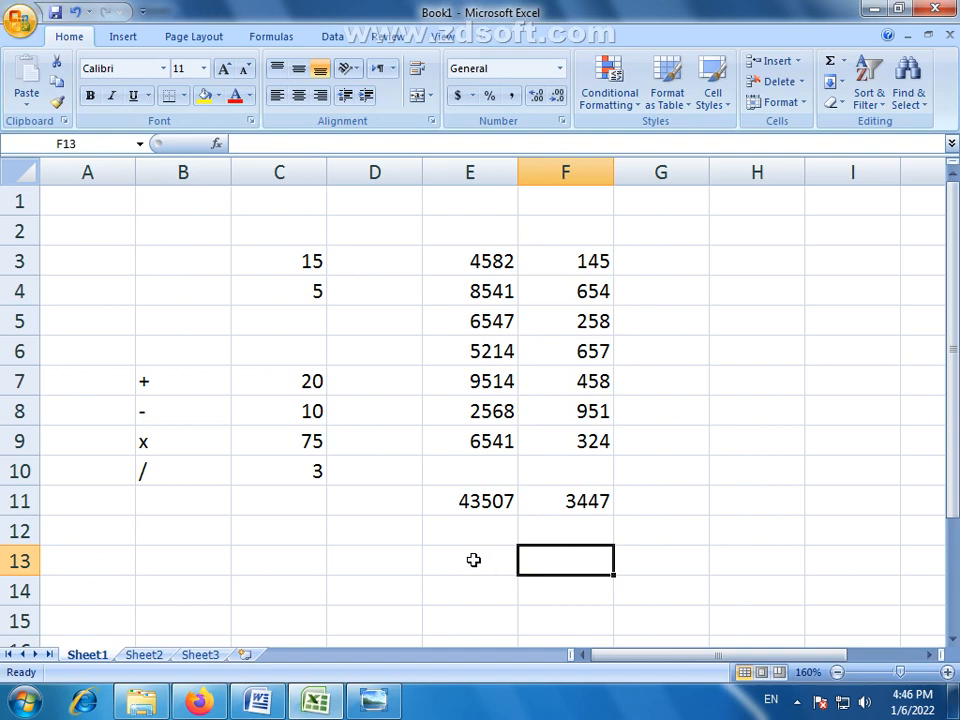
Step: Enter the formula =E11-F11 in F13 to subtract the column F total from the column E total
drag(474, 559, 572, 555)
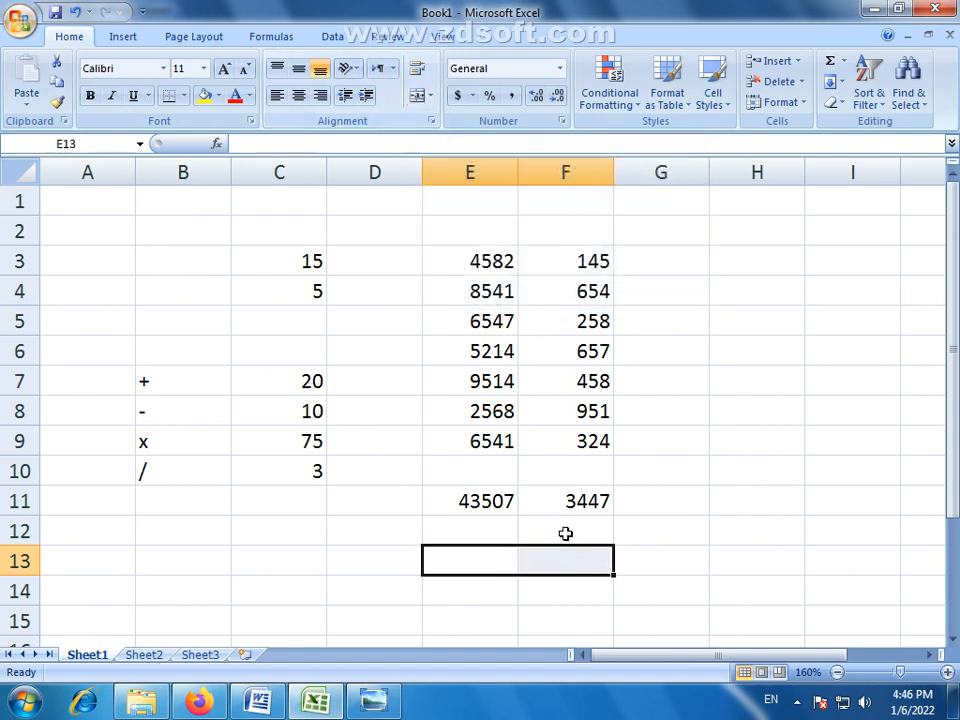
click(553, 566)
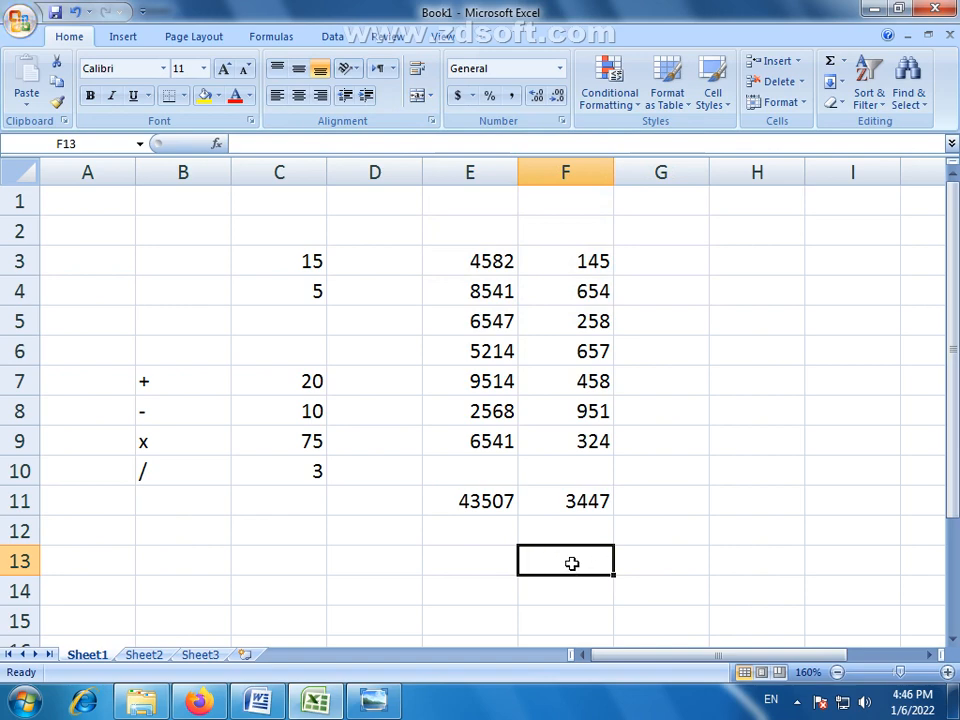
text(=)
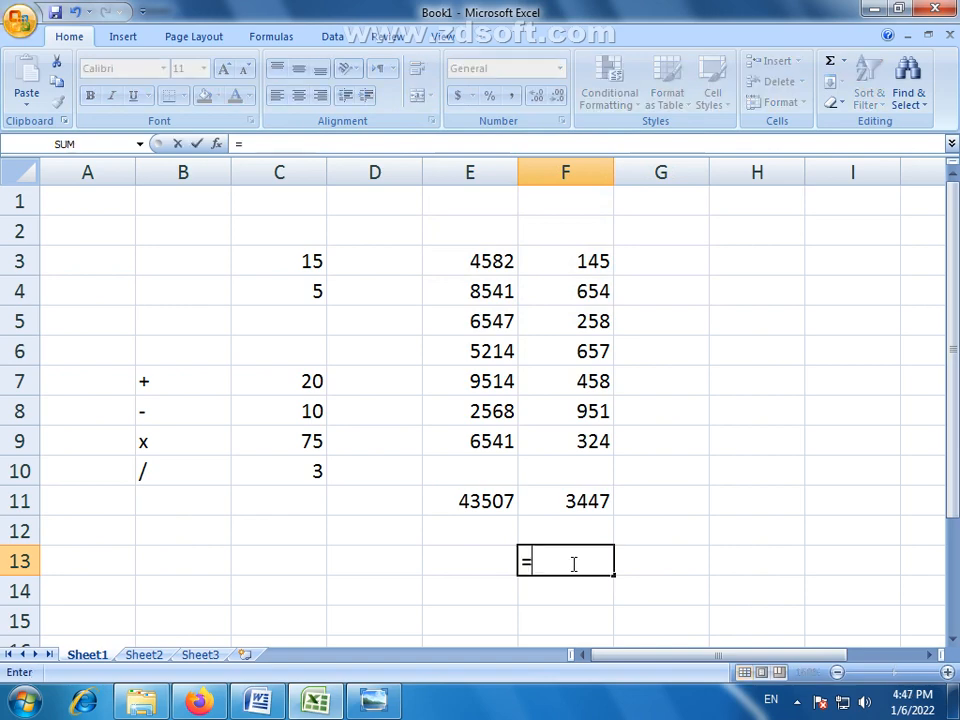
click(485, 501)
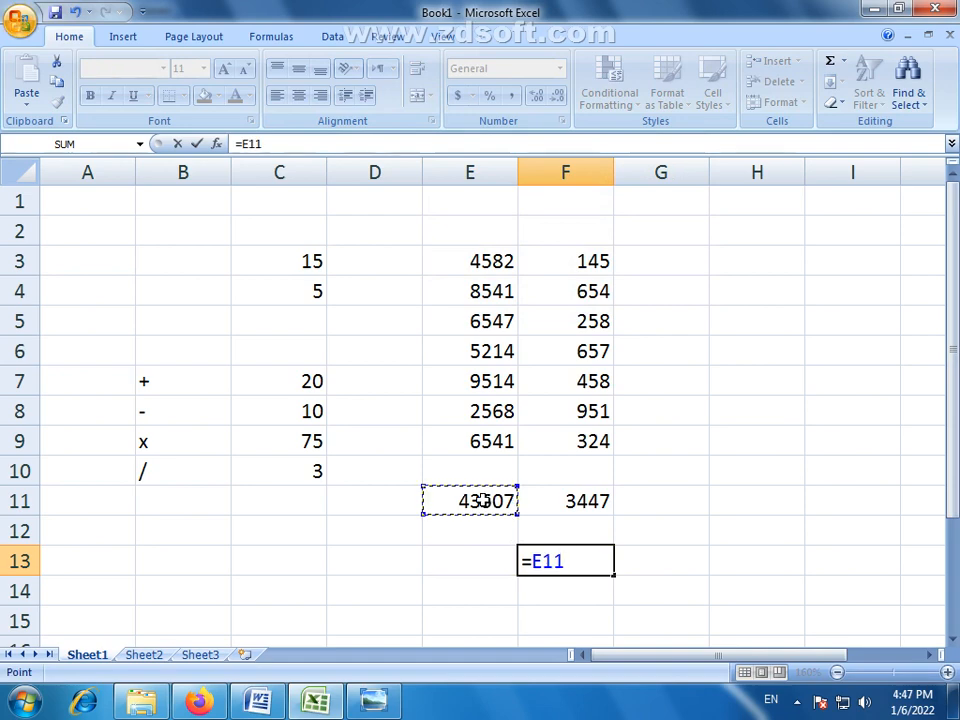
text(-)
click(584, 506)
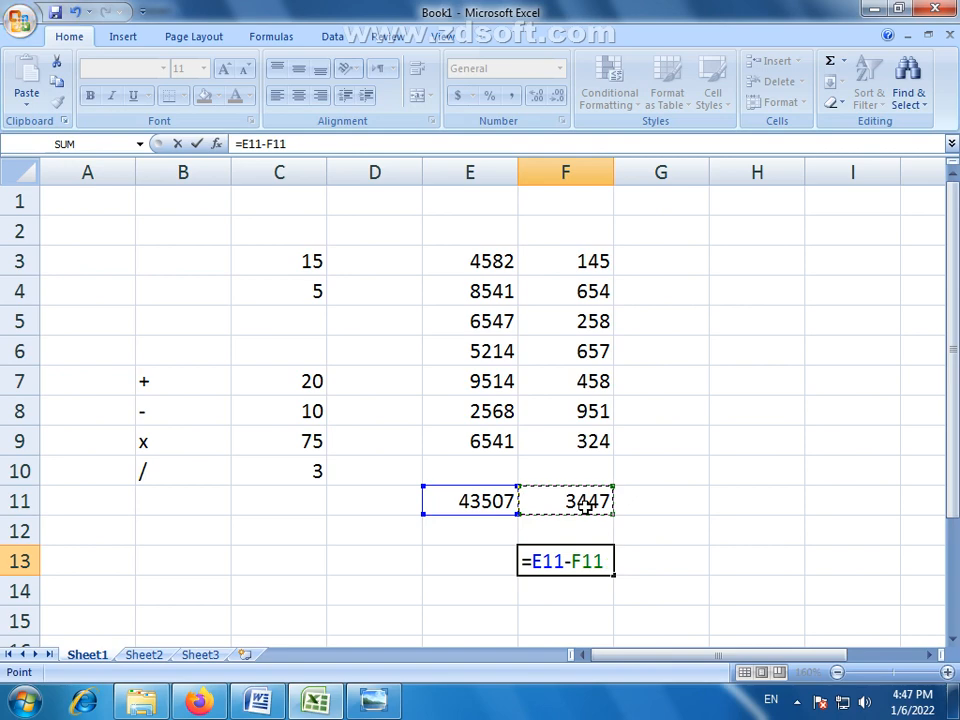
key(Return)
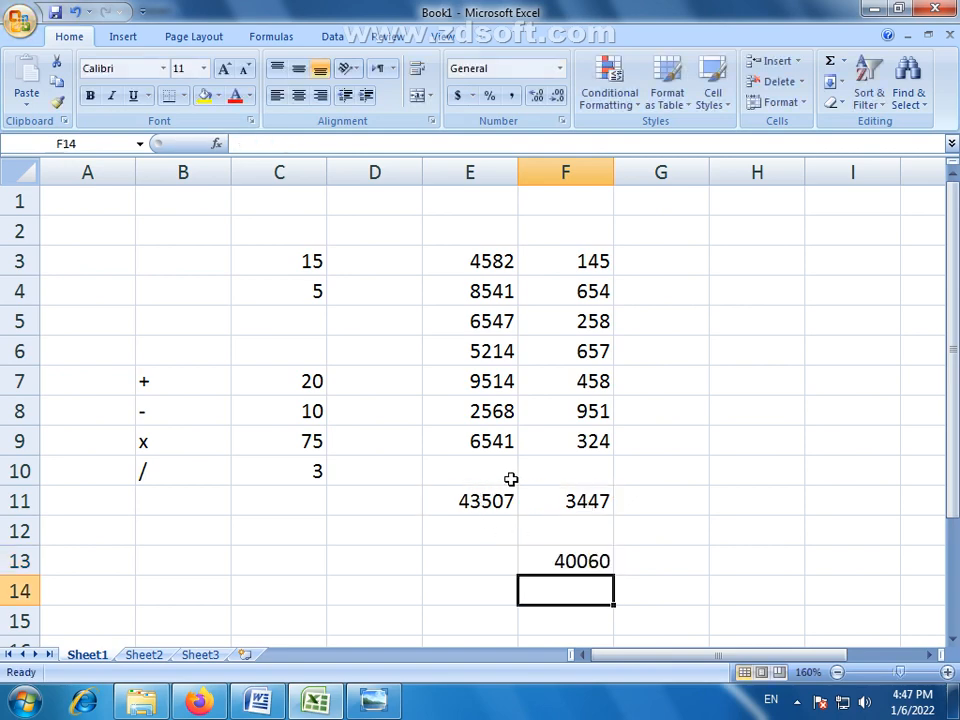
Step: Examine how the difference in F13 derives from the column E and F numbers and their totals in E11 and F11
click(583, 565)
drag(497, 563, 557, 562)
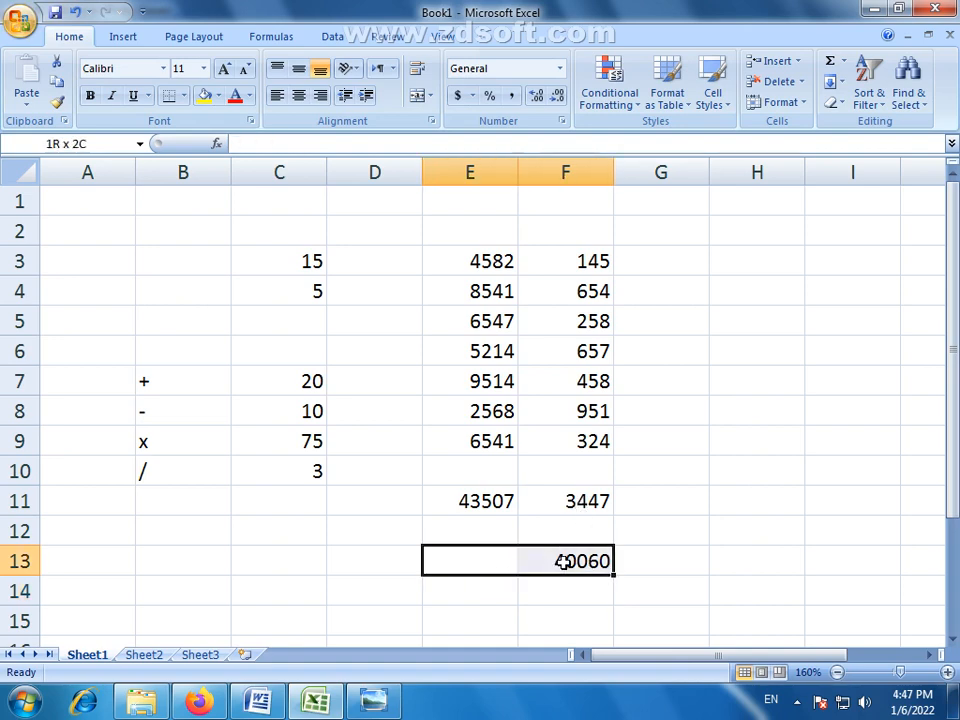
drag(563, 562, 567, 565)
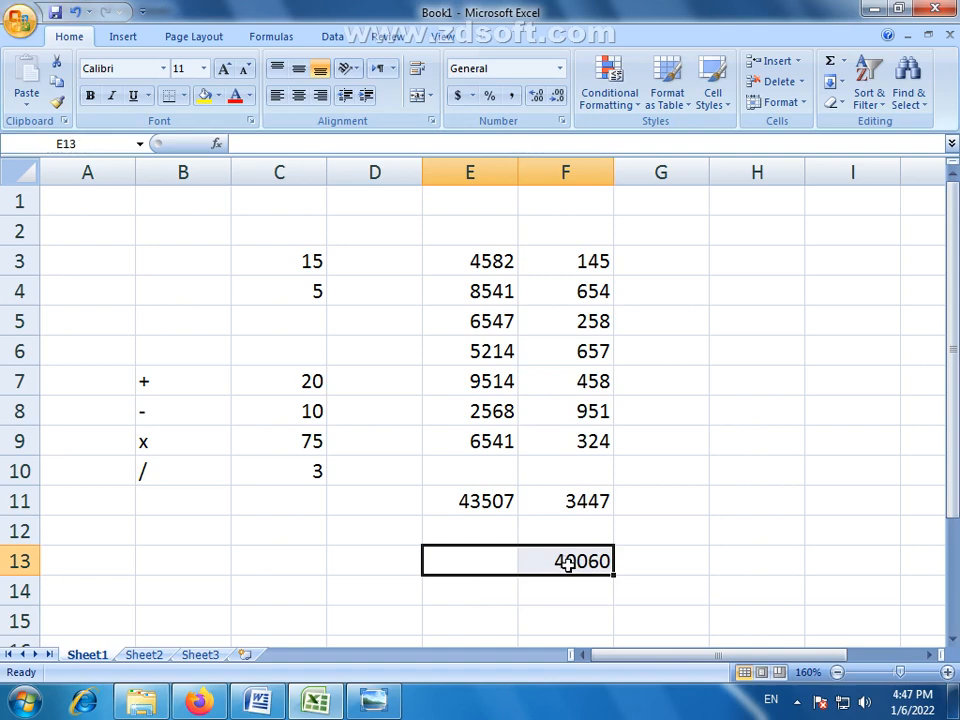
click(567, 565)
drag(480, 262, 497, 441)
drag(559, 268, 566, 412)
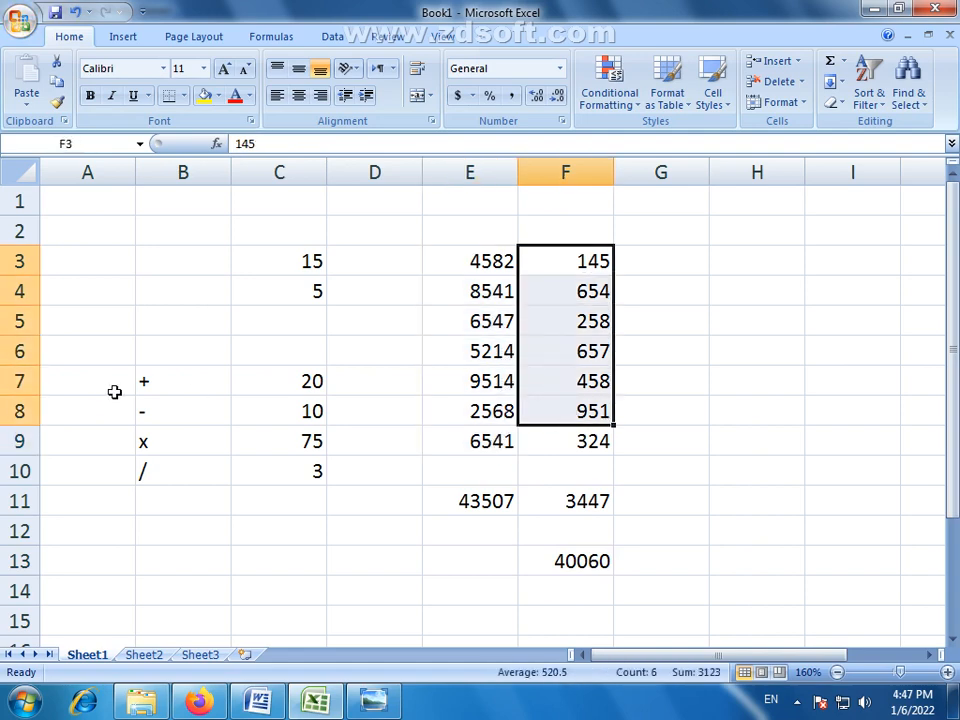
drag(476, 495, 565, 570)
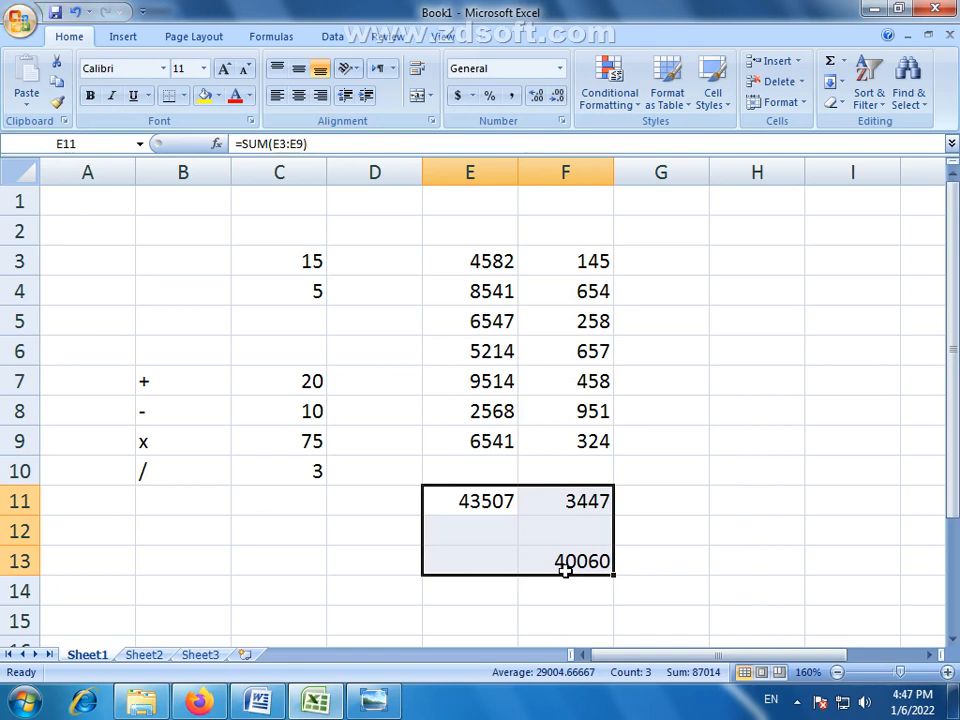
click(489, 281)
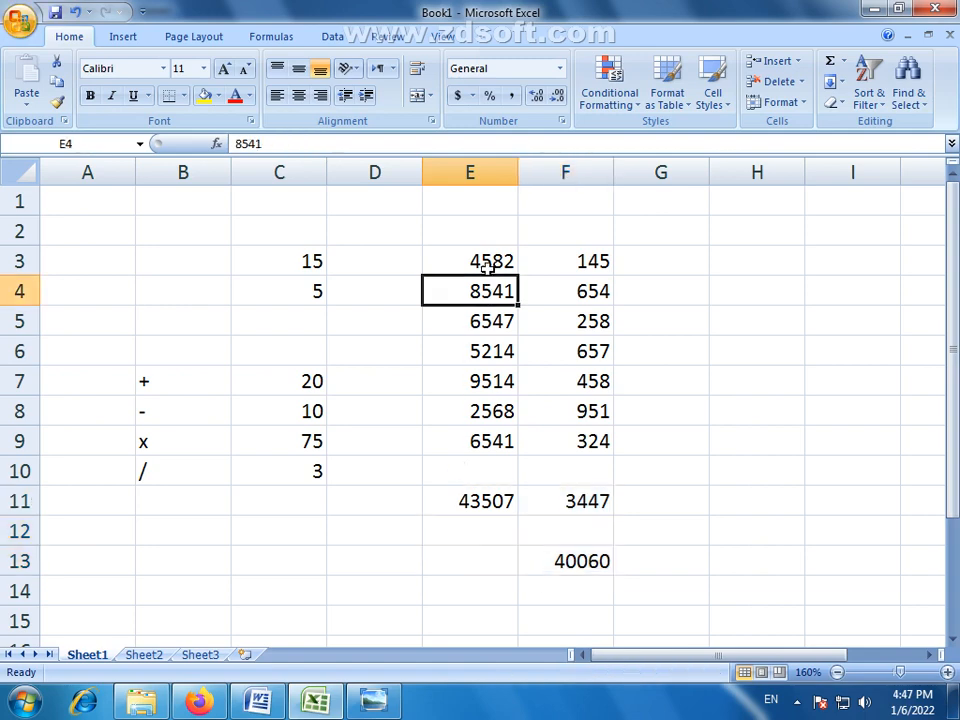
drag(489, 266, 498, 440)
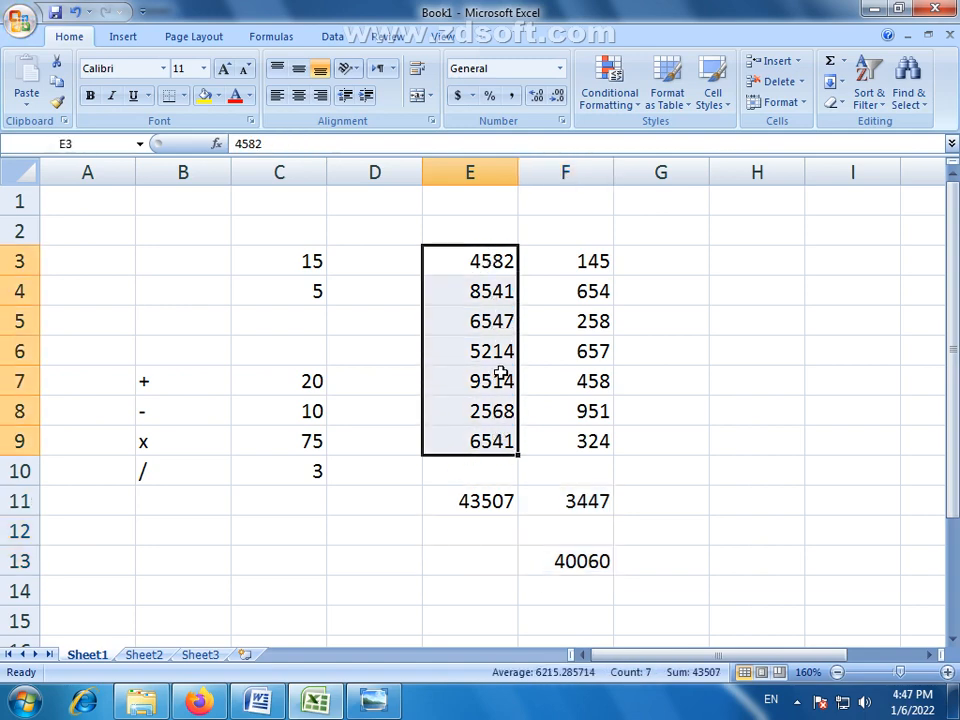
click(477, 504)
click(576, 505)
click(579, 561)
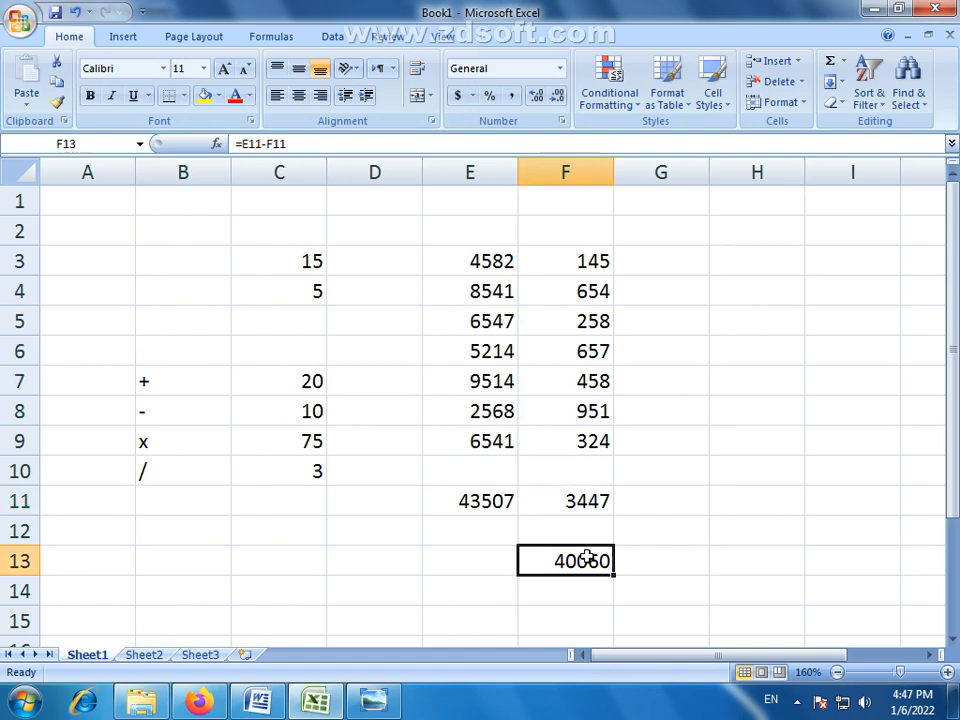
click(511, 500)
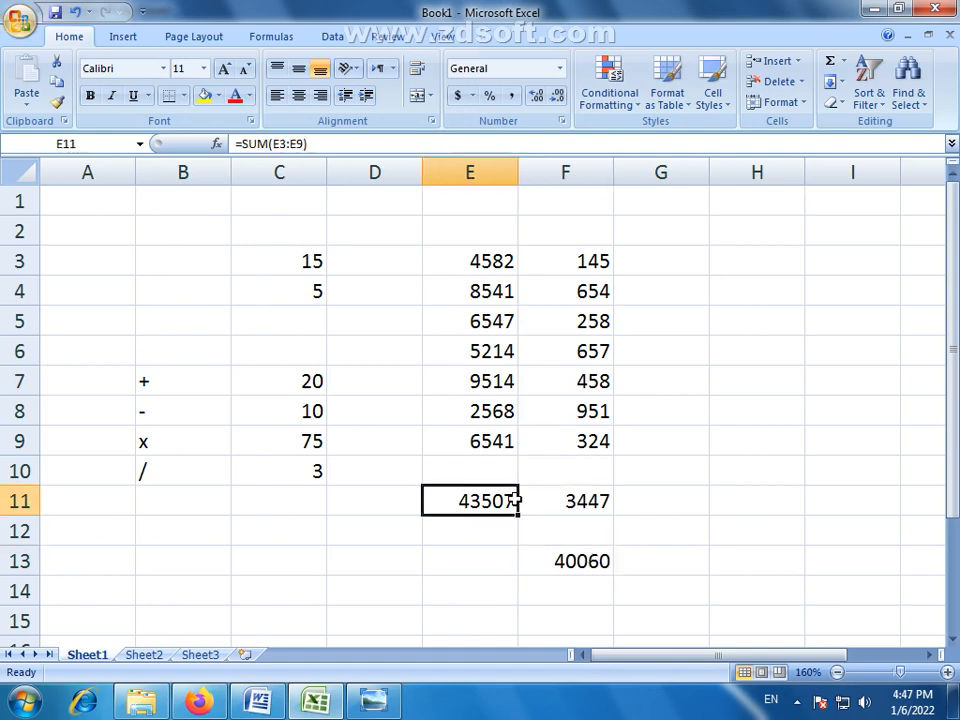
Step: Change the column E number in E5 to 4852
click(491, 324)
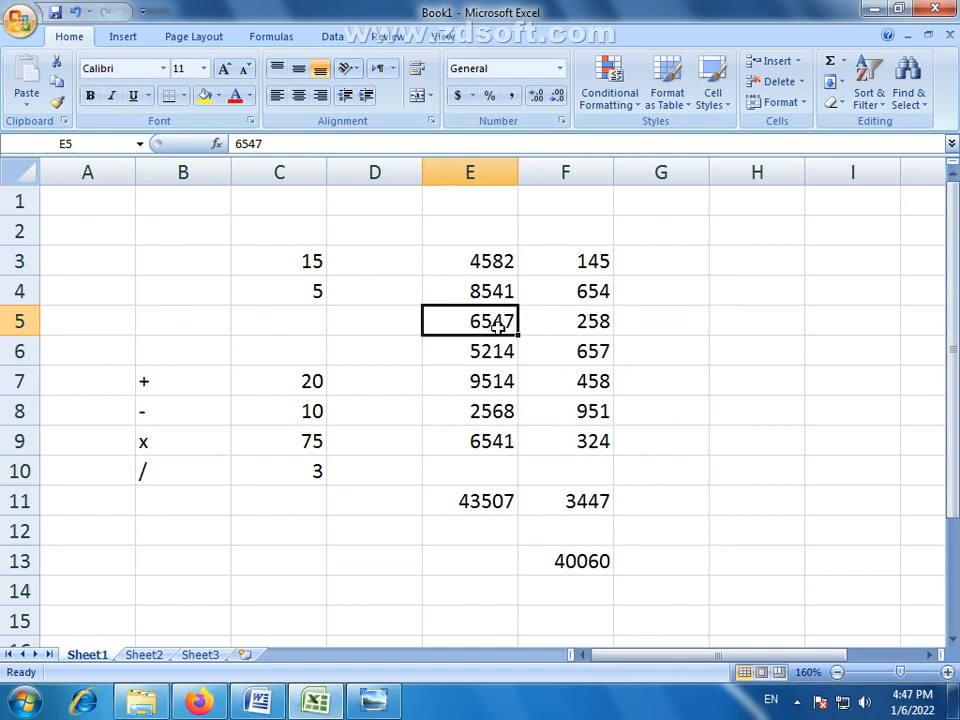
text(48552)
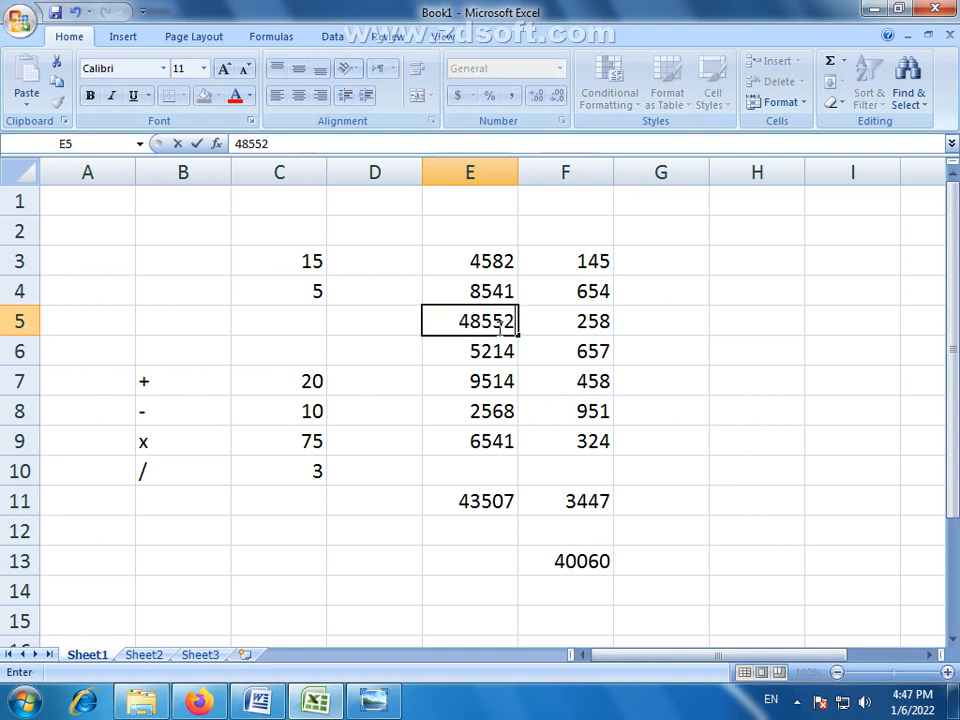
key(BackSpace)
key(BackSpace)
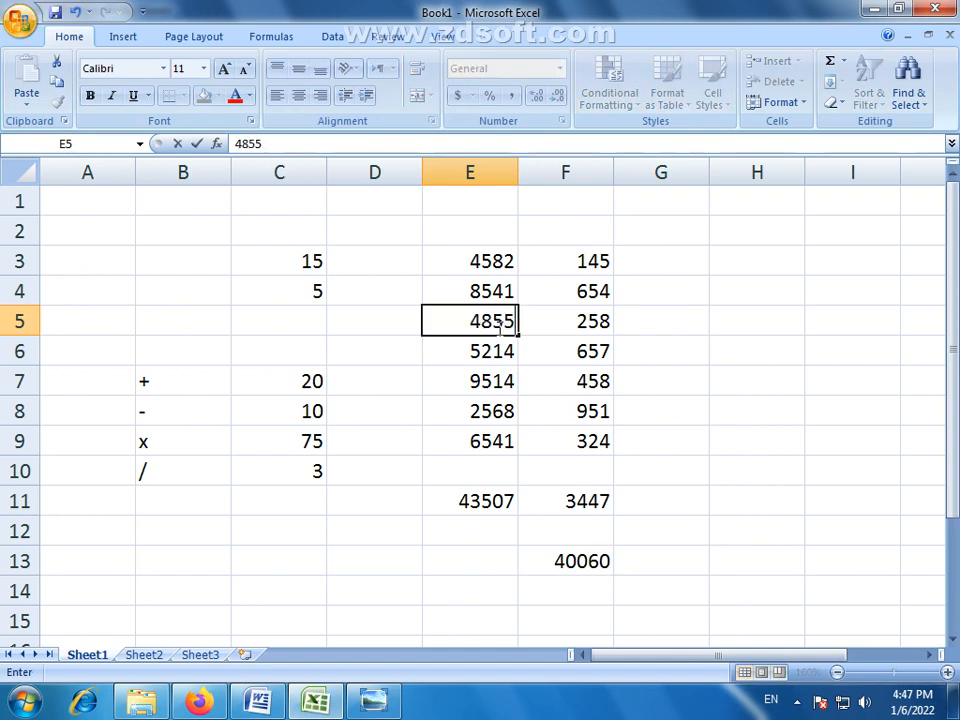
text(2)
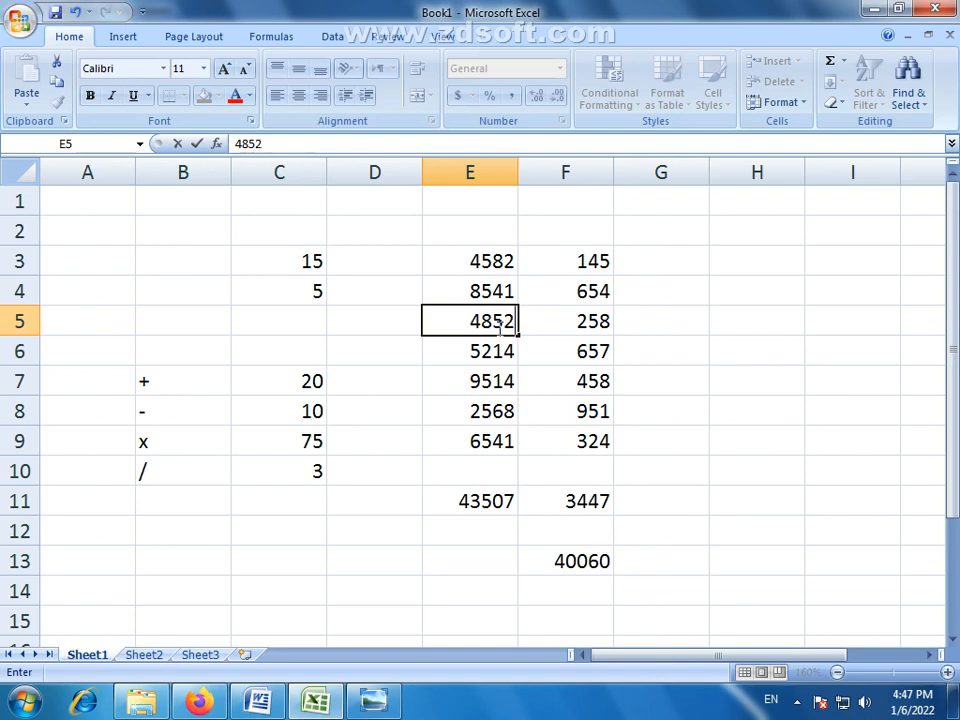
key(Return)
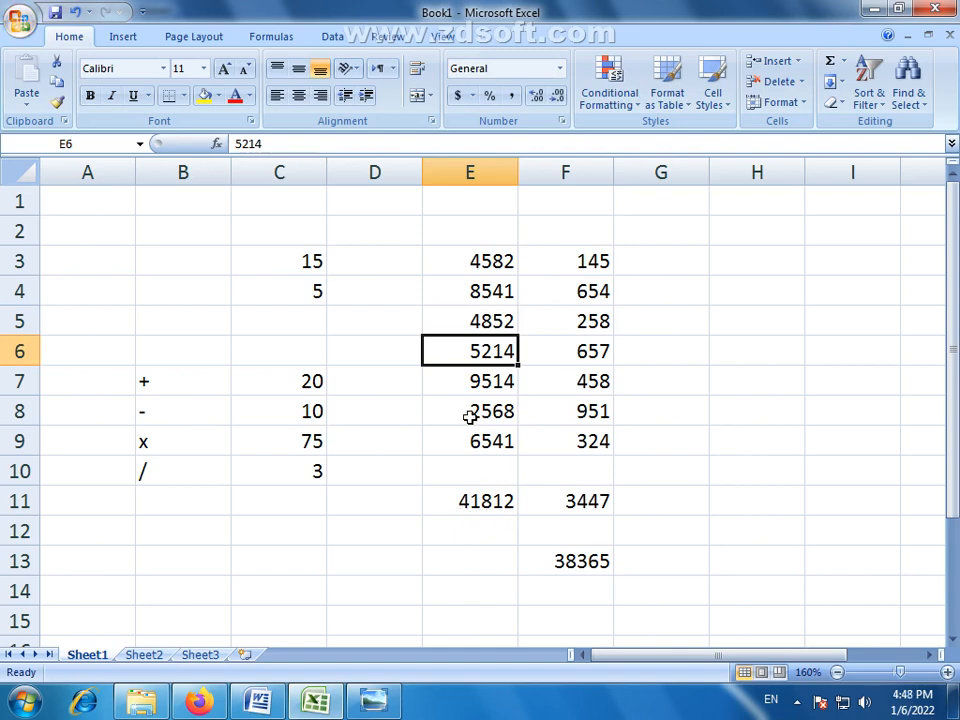
Step: Undo and redo the E5 change to compare its effect on the E11 total and the F13 difference
click(475, 503)
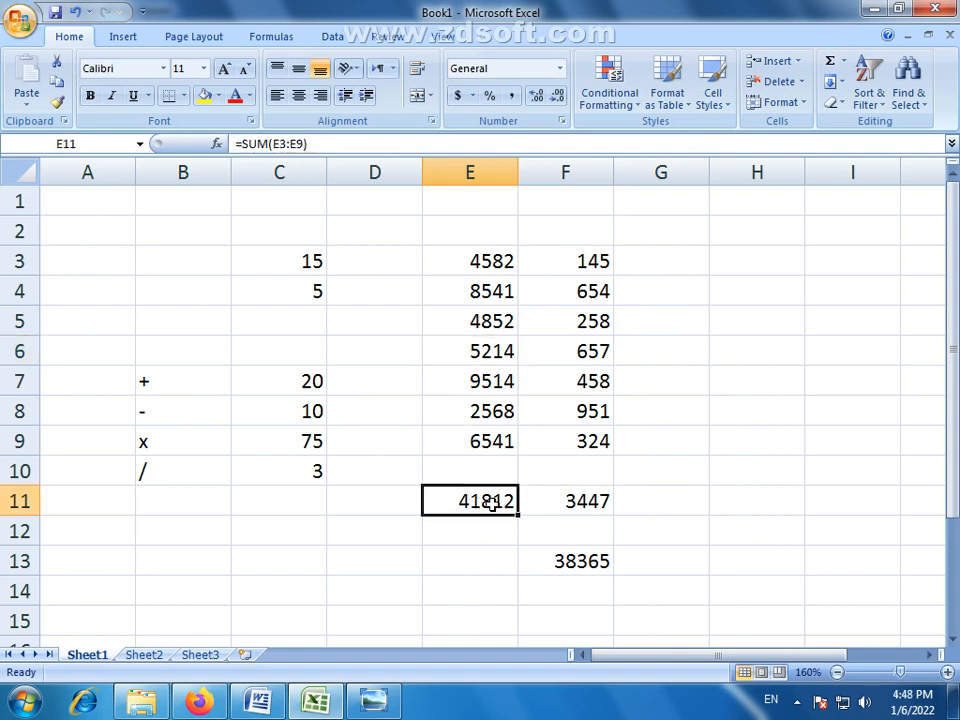
click(585, 565)
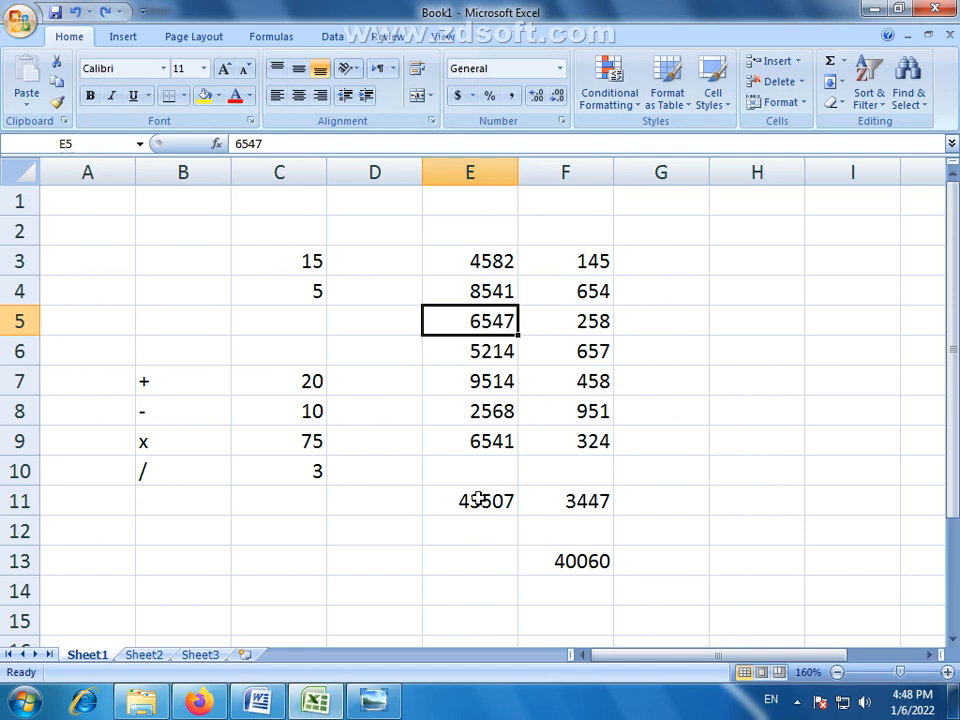
key(ctrl+z)
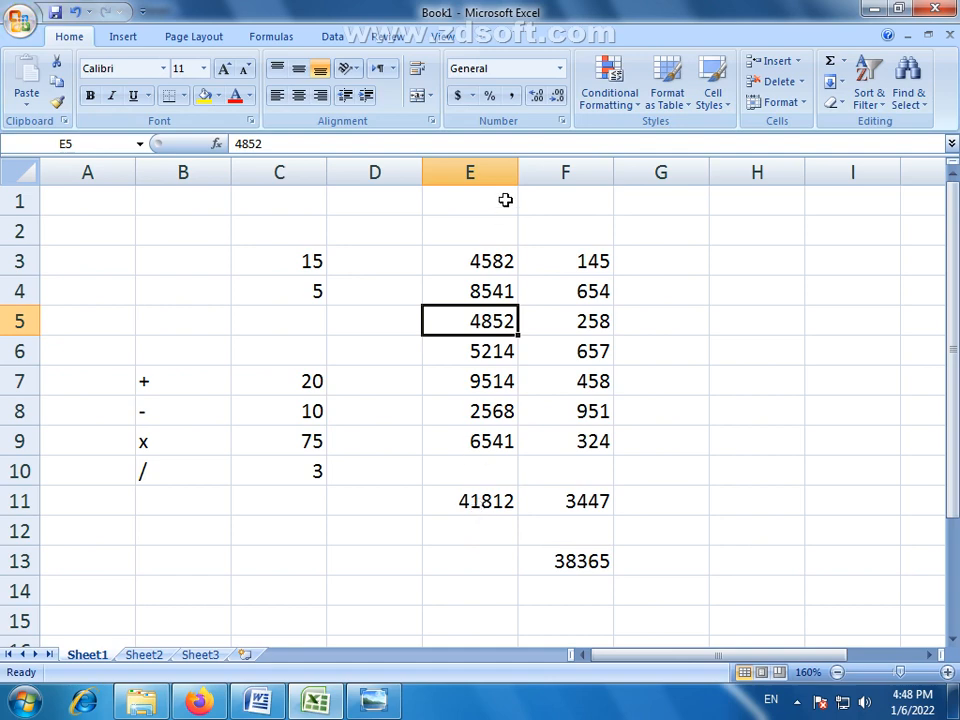
Step: Examine the number lists in columns E and F against their SUM totals in E11 and F11
drag(484, 257, 483, 450)
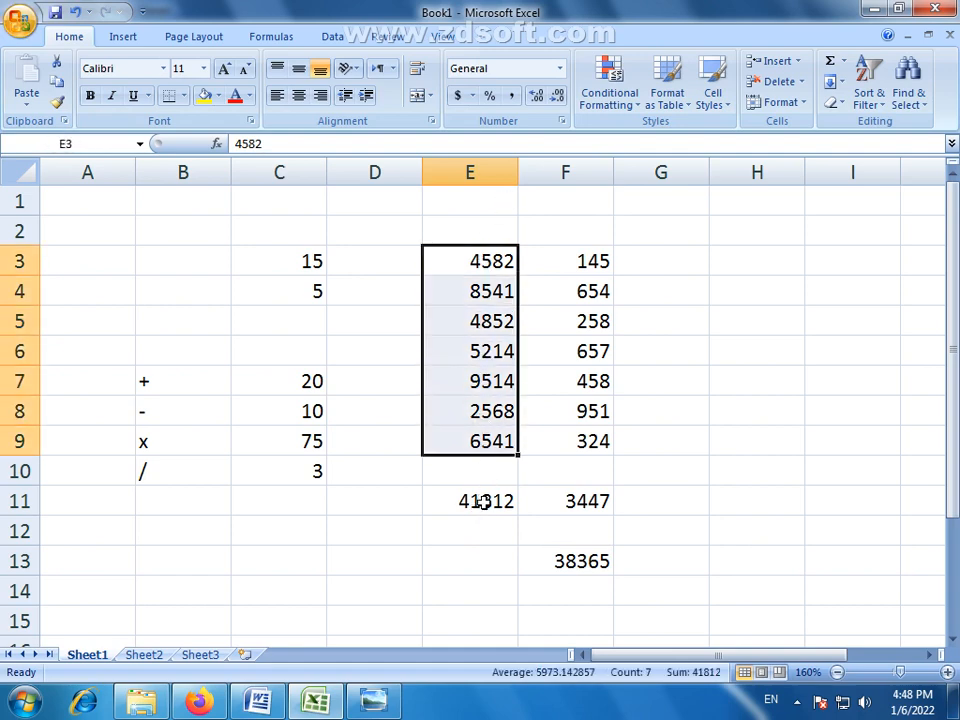
click(484, 497)
drag(593, 262, 602, 484)
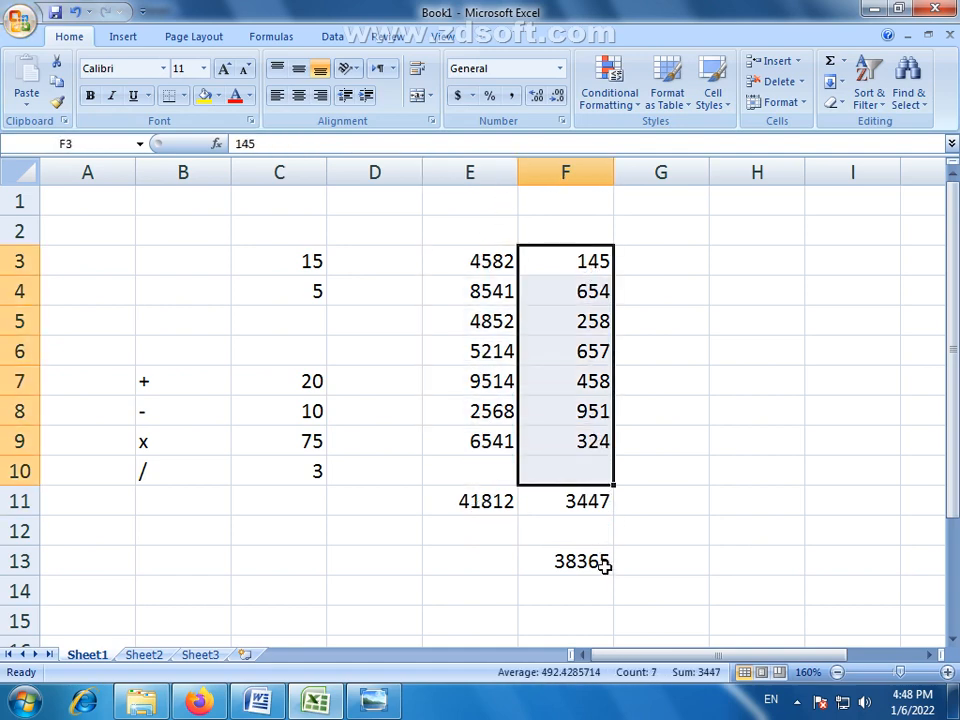
click(605, 565)
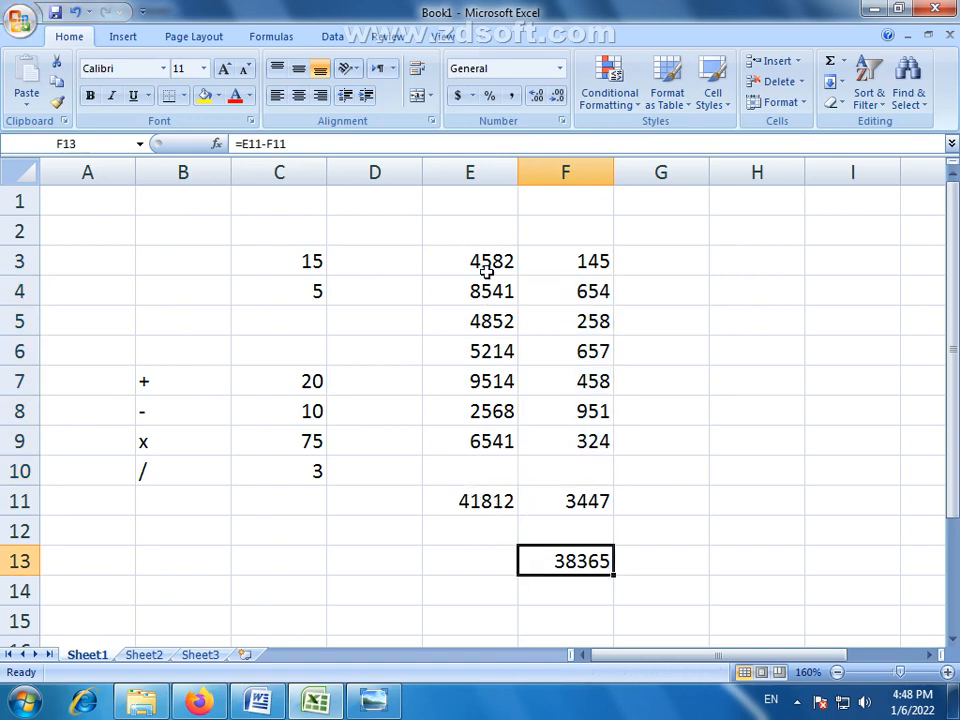
drag(486, 264, 489, 413)
click(471, 508)
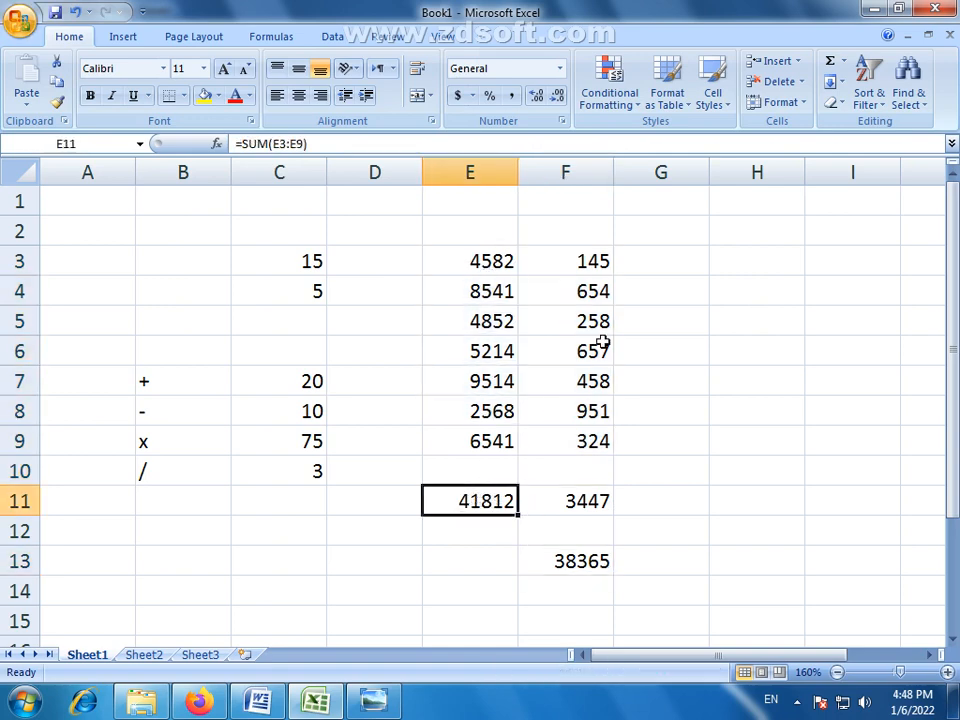
drag(588, 260, 606, 461)
click(594, 506)
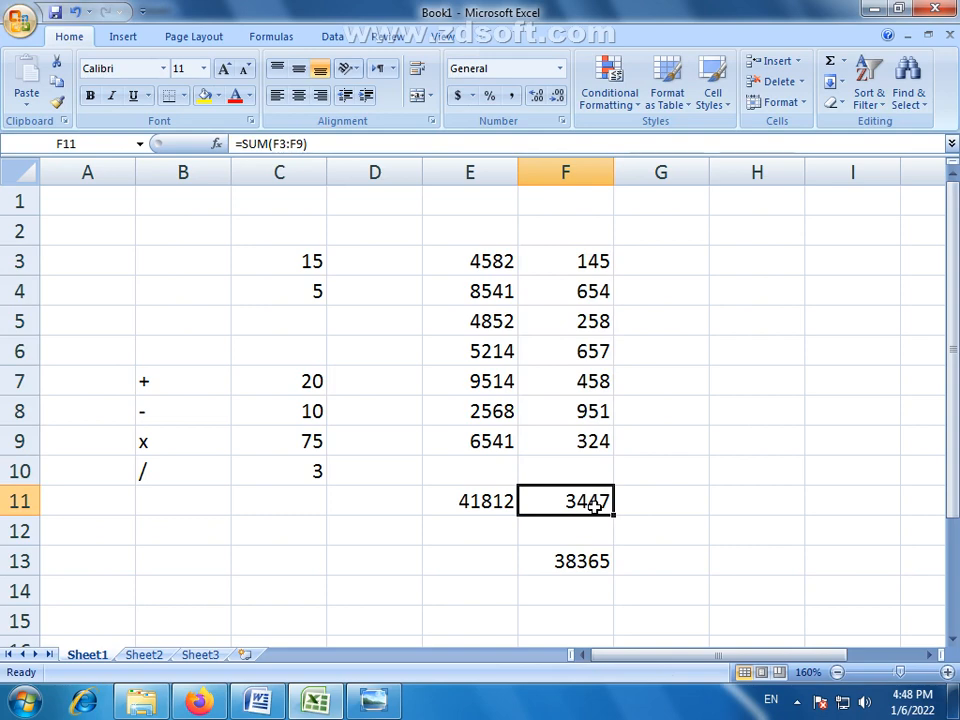
Step: Examine the subtraction formula in F13 and the E11 and F11 totals it refers to
click(497, 501)
click(585, 499)
click(592, 582)
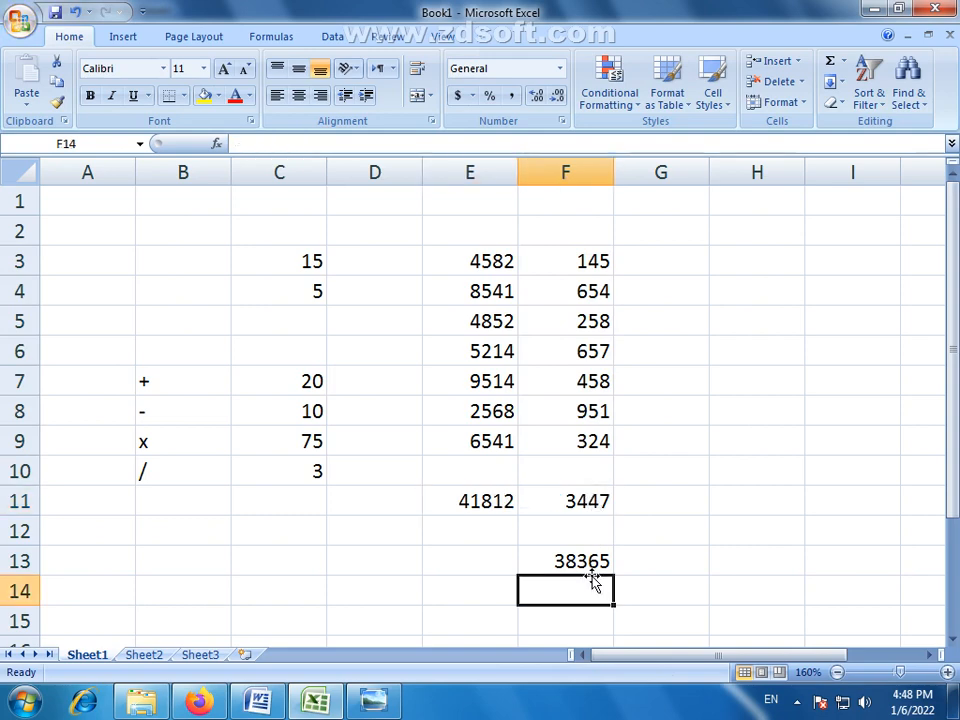
click(596, 563)
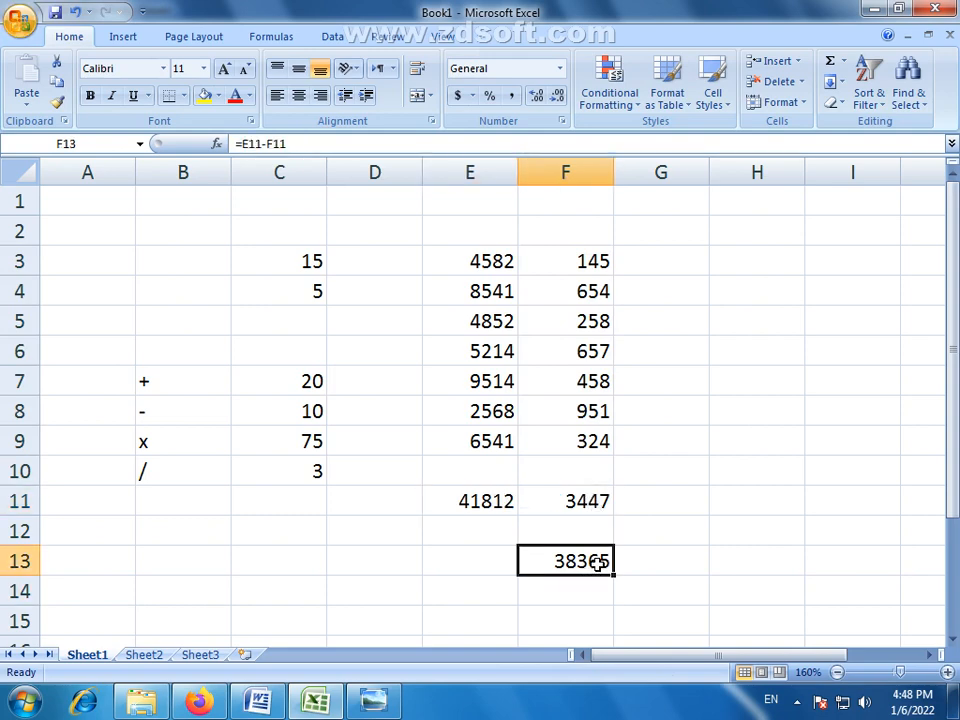
click(510, 510)
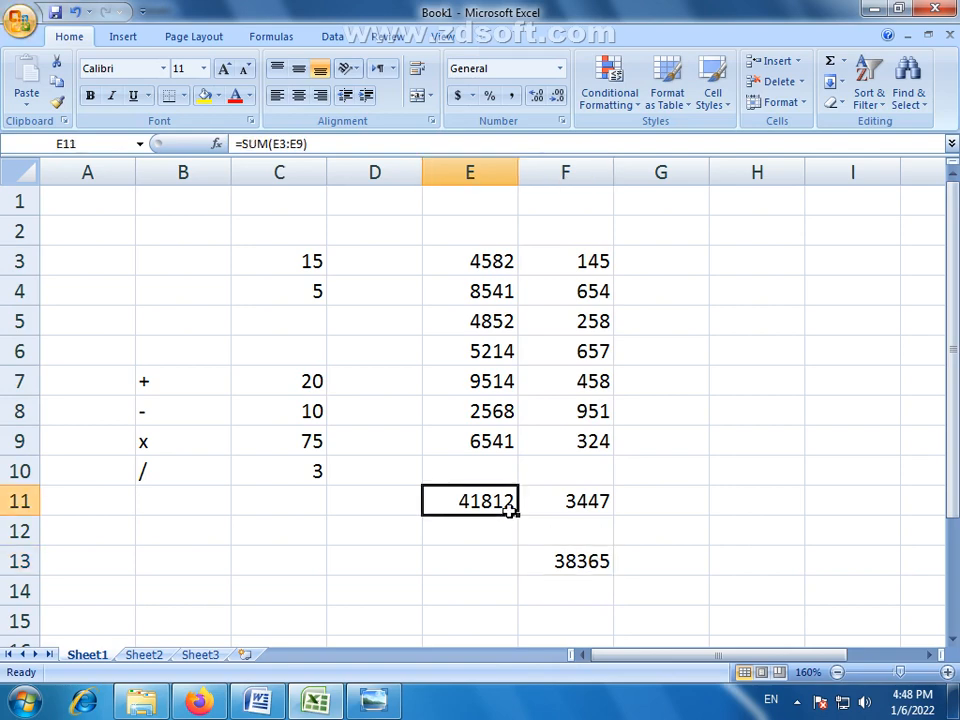
click(593, 565)
click(481, 502)
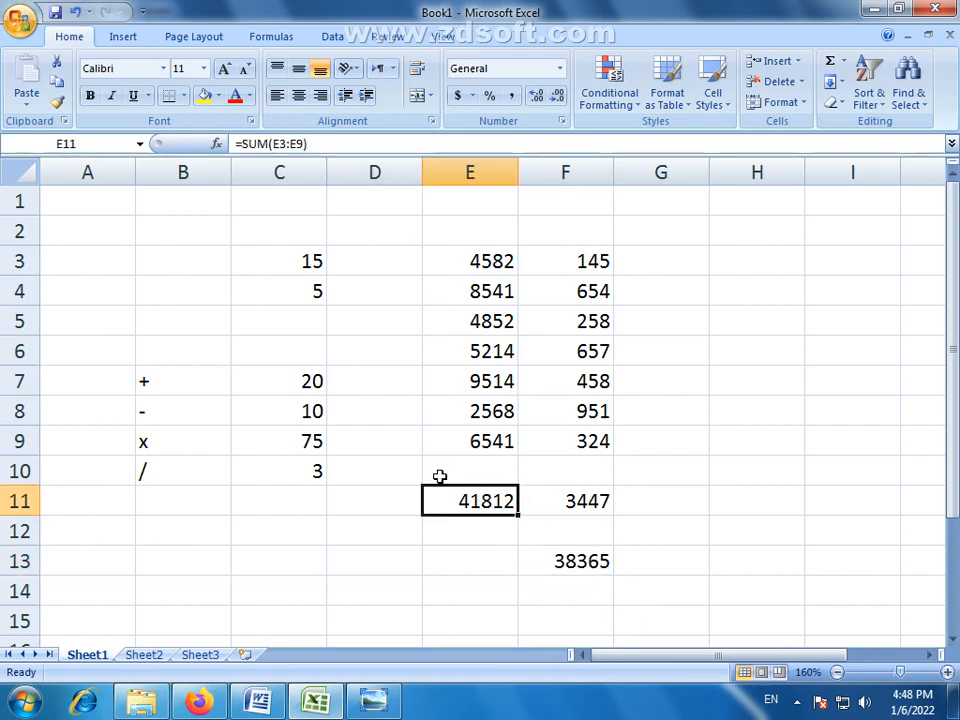
click(568, 500)
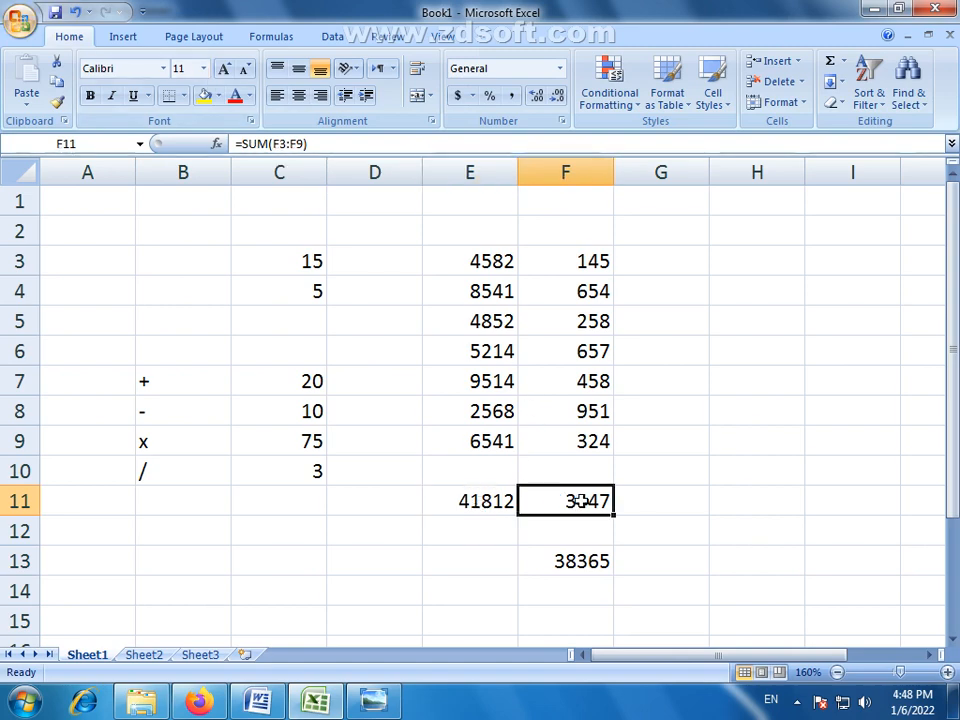
click(306, 379)
click(592, 561)
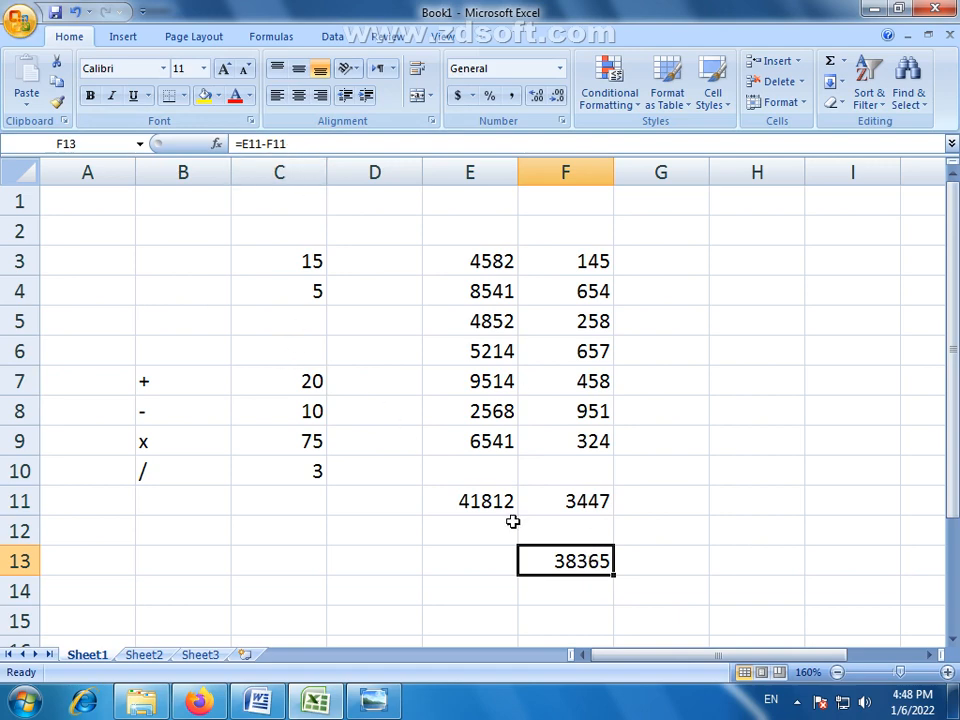
click(555, 502)
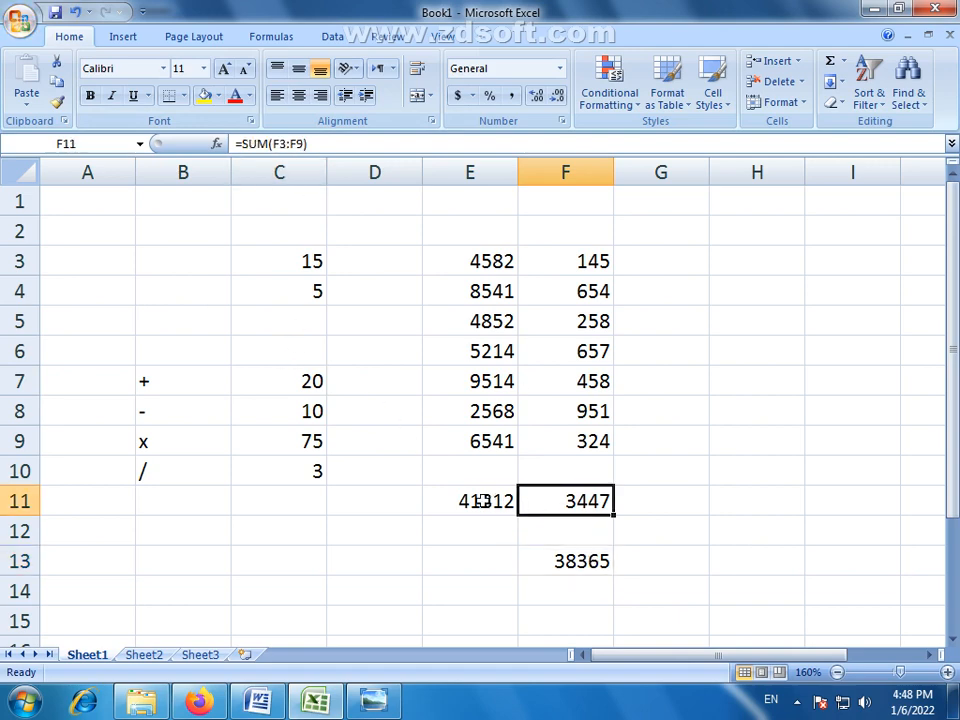
click(575, 562)
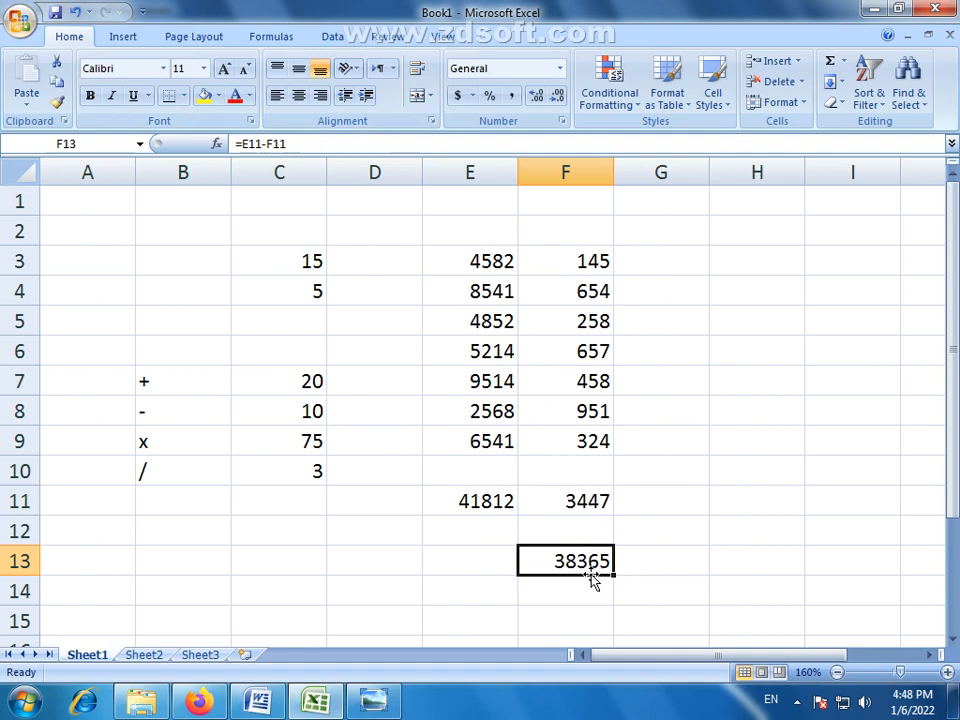
Step: Change the column F number in F5 to 1456
click(597, 321)
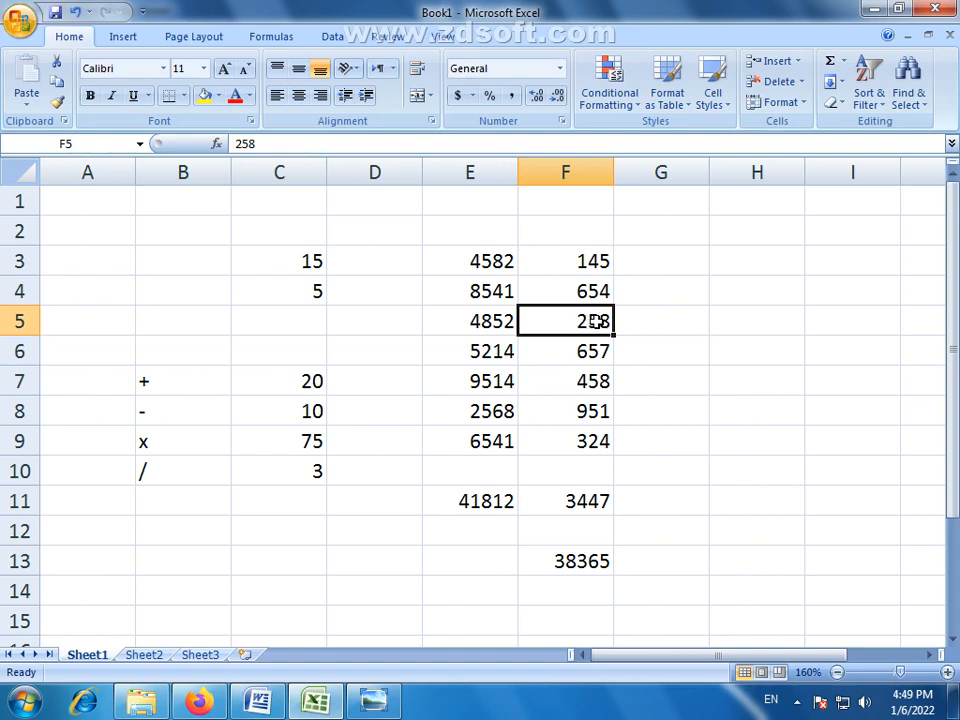
double_click(597, 321)
drag(607, 321, 544, 321)
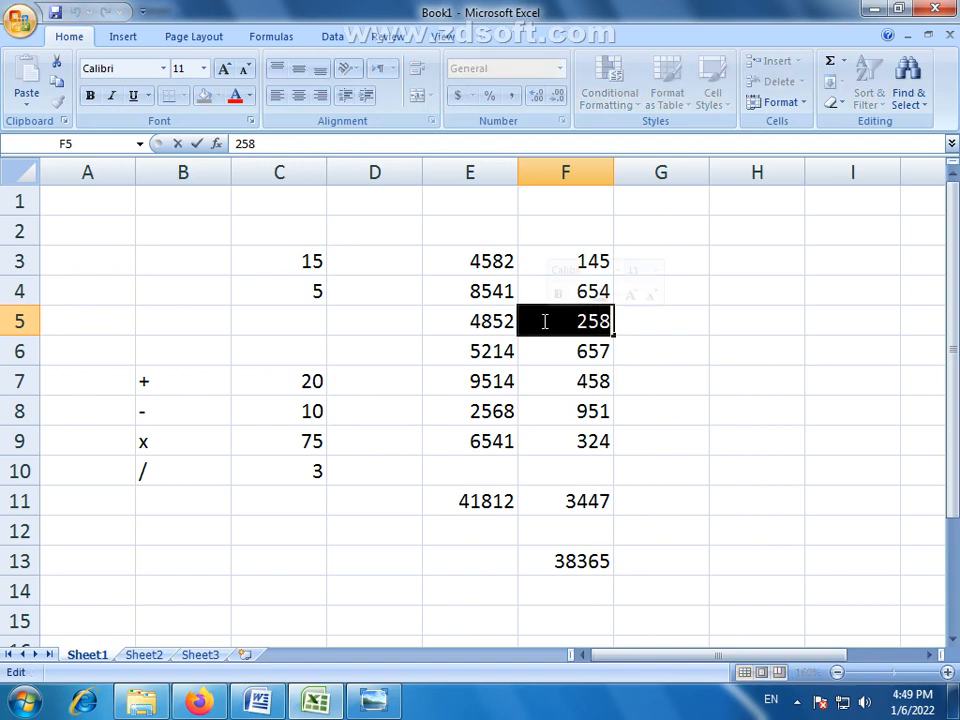
text(1456)
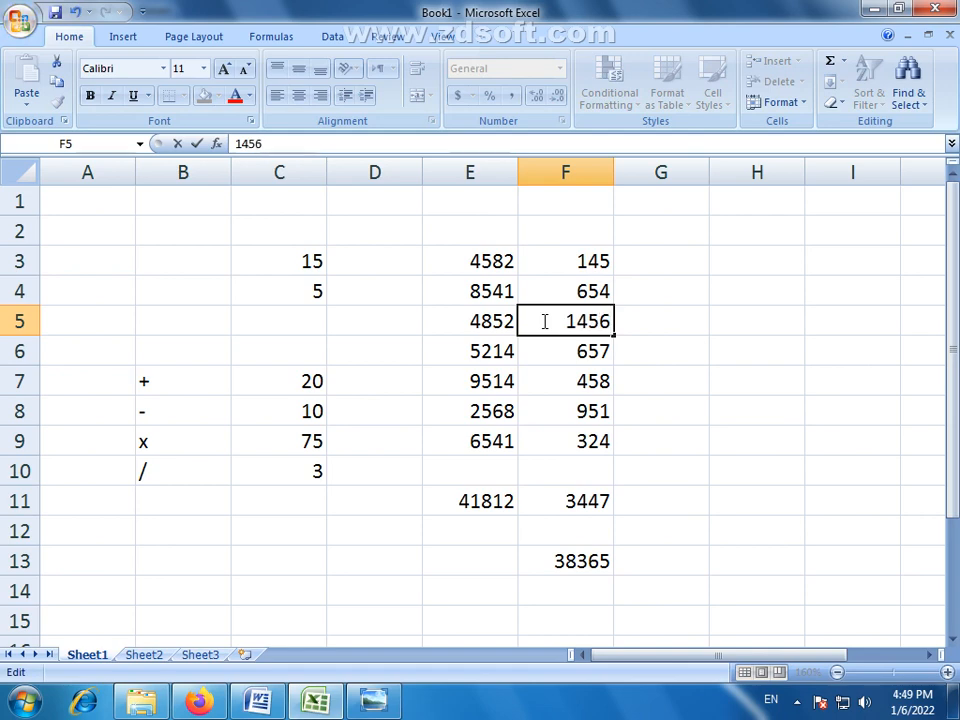
key(Return)
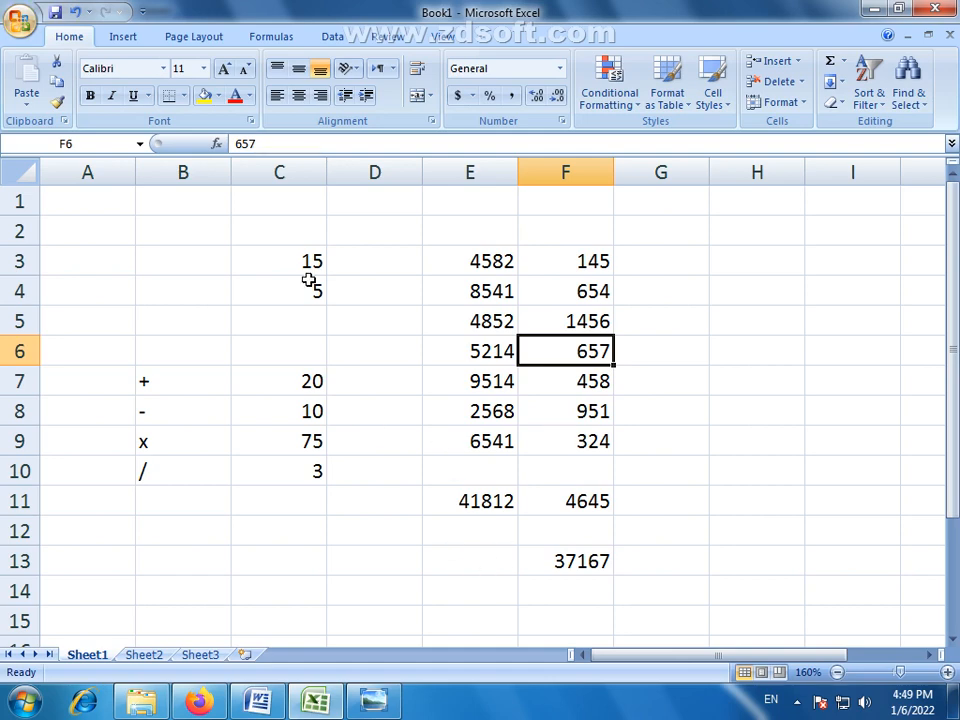
Step: Review the numbers in C3:C4, their results in C7:C10, the column E list and the difference in F13
drag(304, 254, 306, 293)
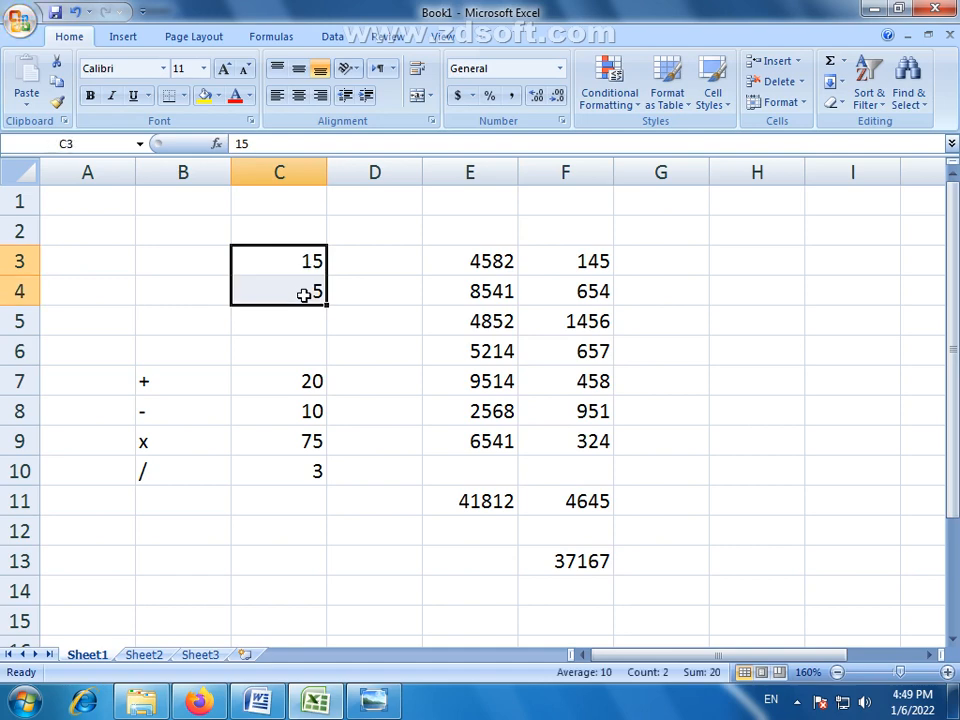
drag(306, 379, 306, 470)
drag(316, 255, 314, 291)
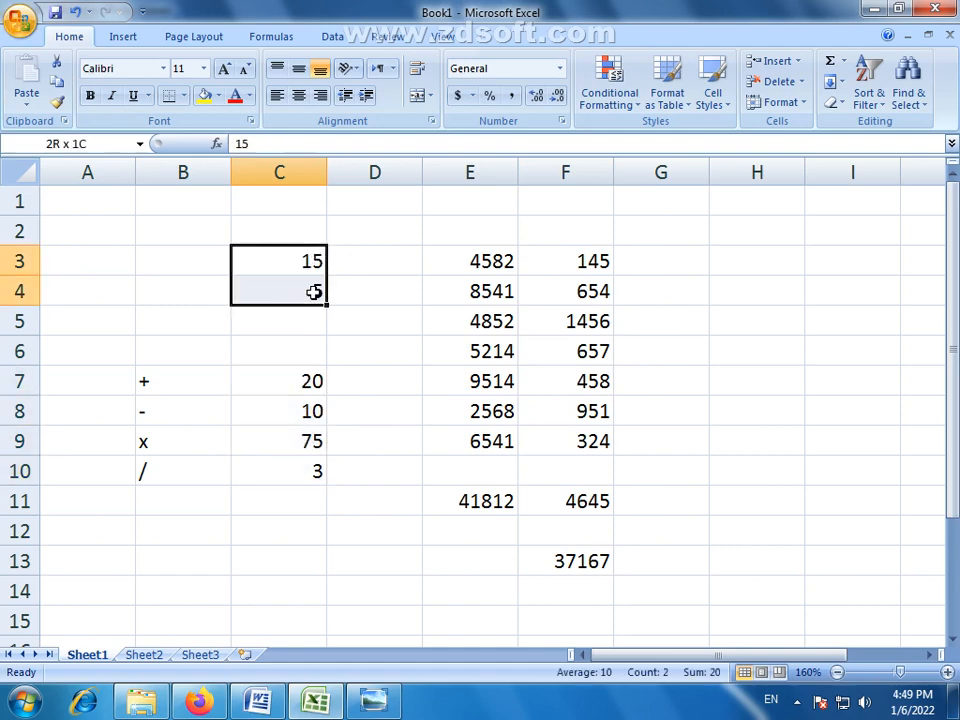
drag(500, 262, 508, 440)
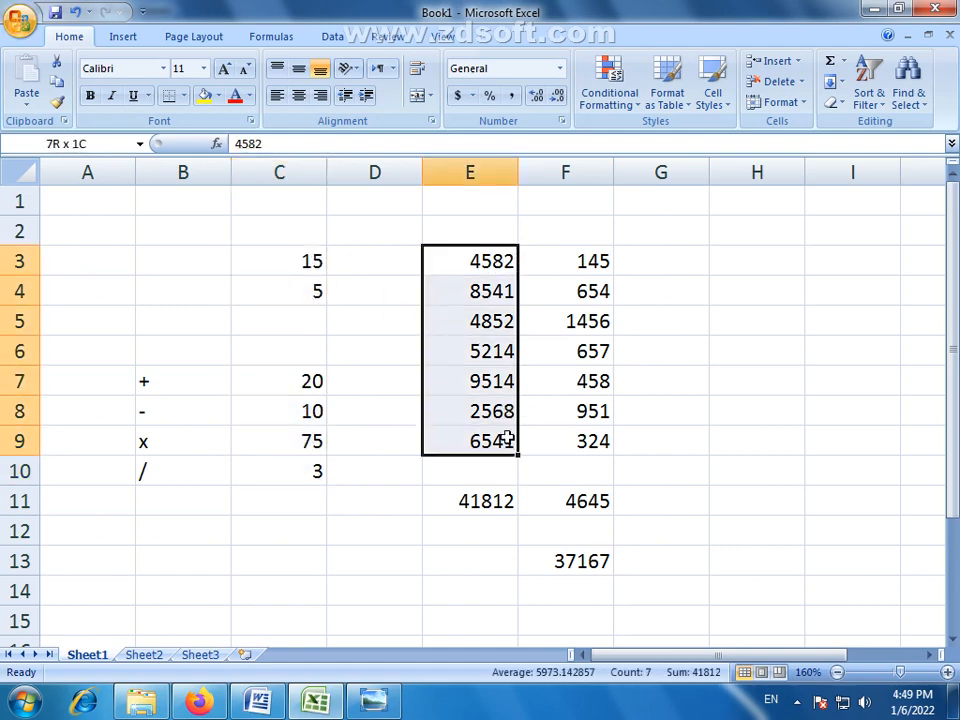
click(595, 567)
Step: Enter the numbers 8541, 3574, 157, 965 and 1458 down column H in H3:H7
drag(781, 655, 786, 655)
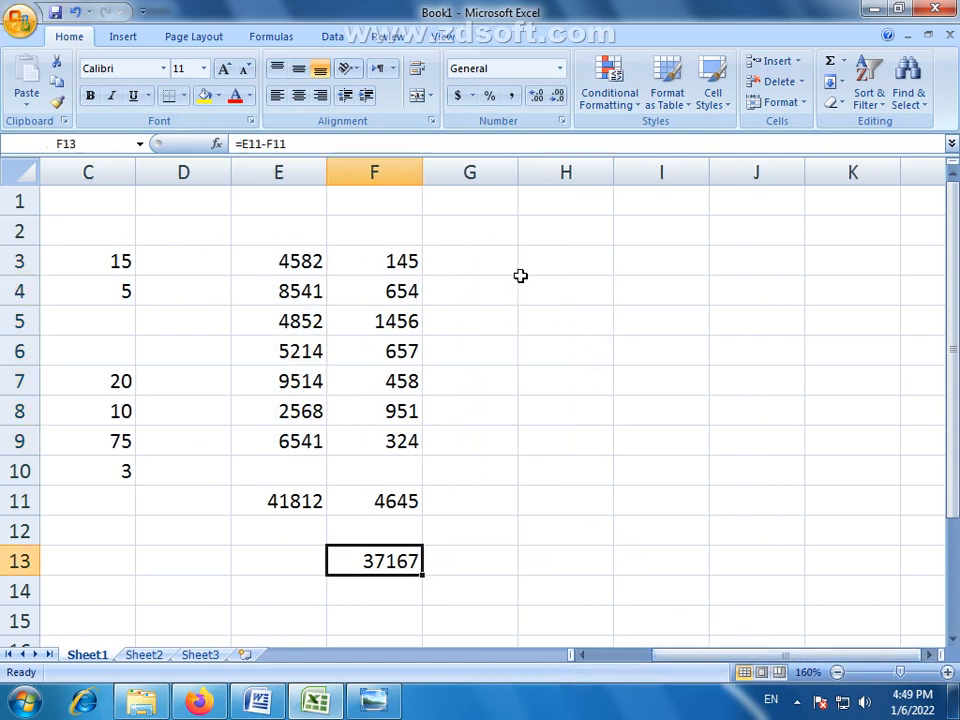
click(552, 271)
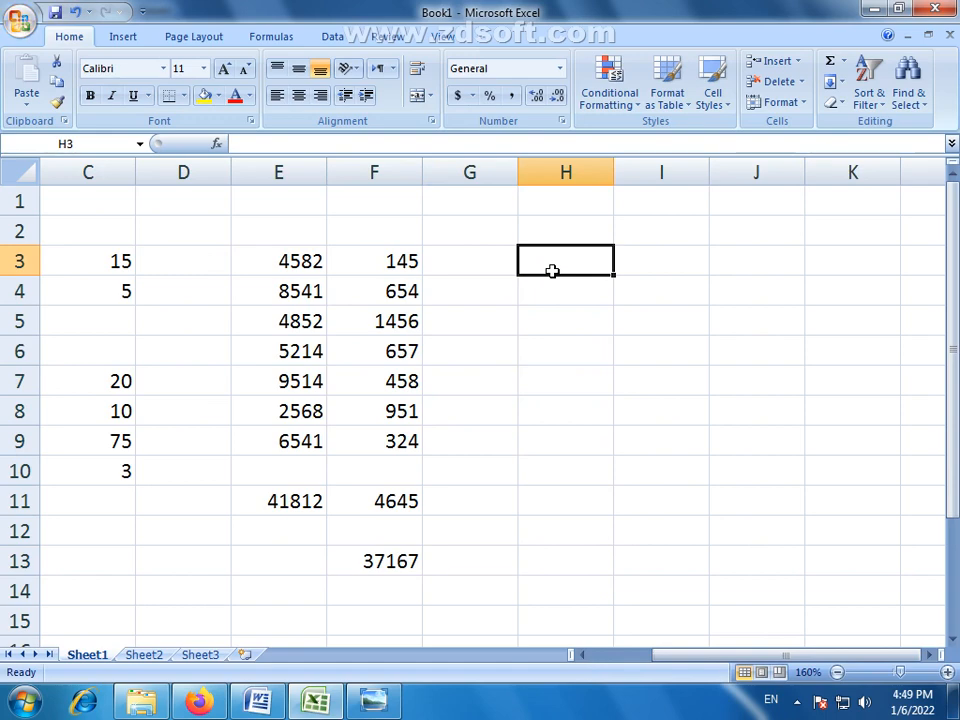
text(8541)
key(Return)
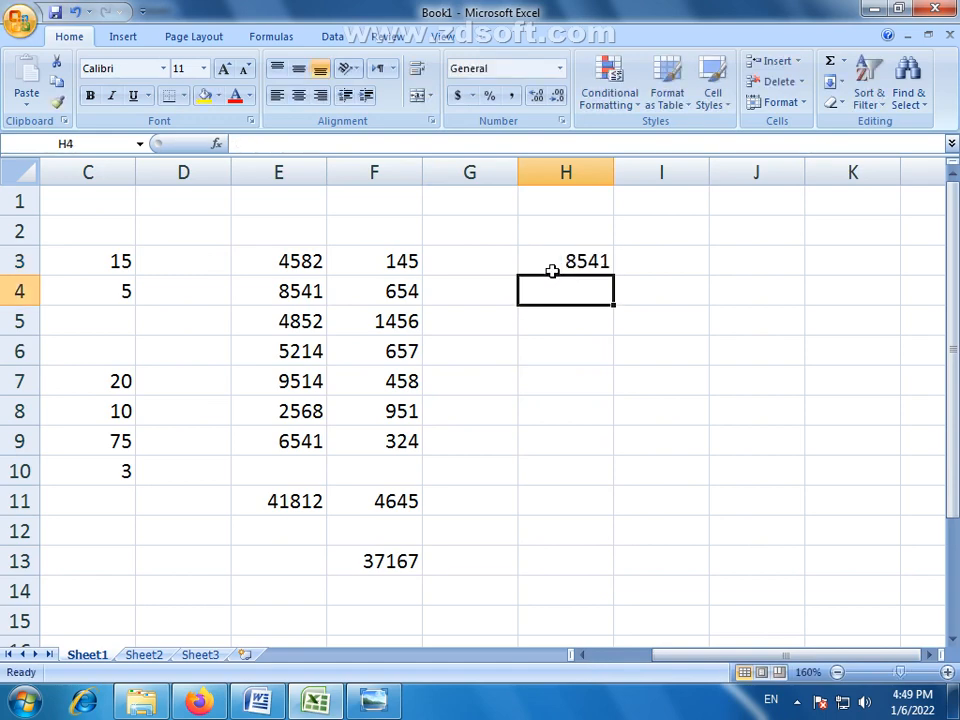
text(3574)
key(Return)
text(157)
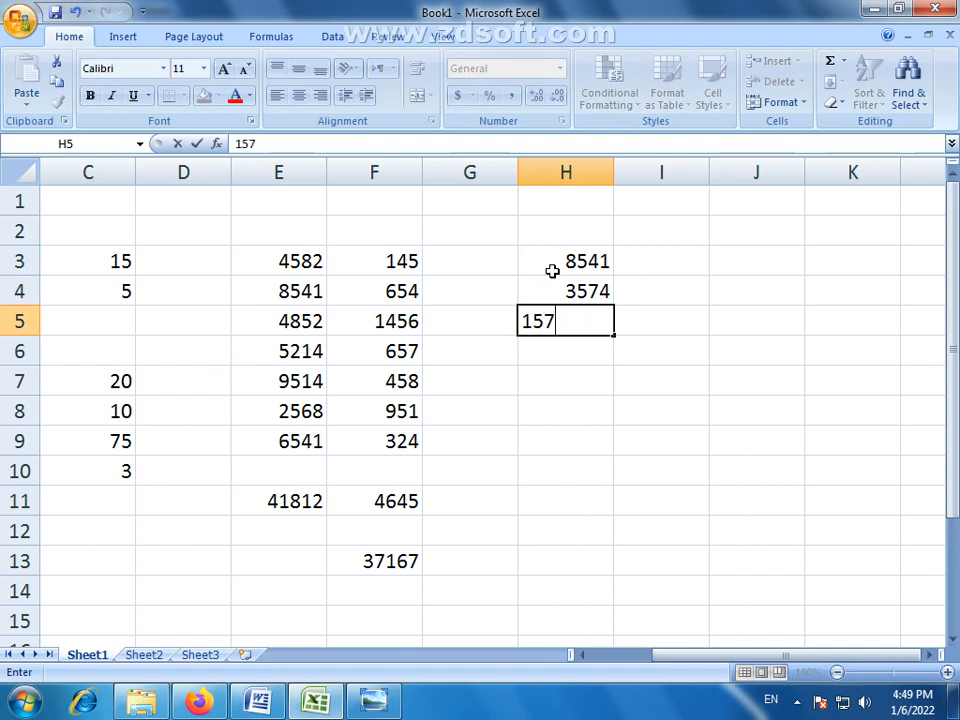
key(Return)
text(965)
key(Return)
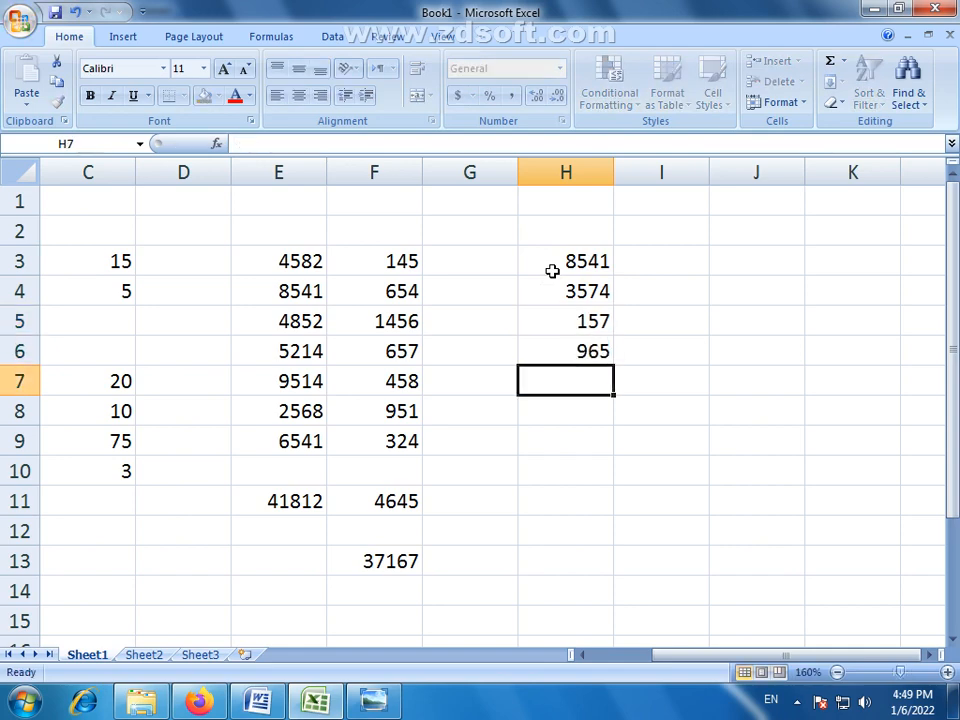
text(1458)
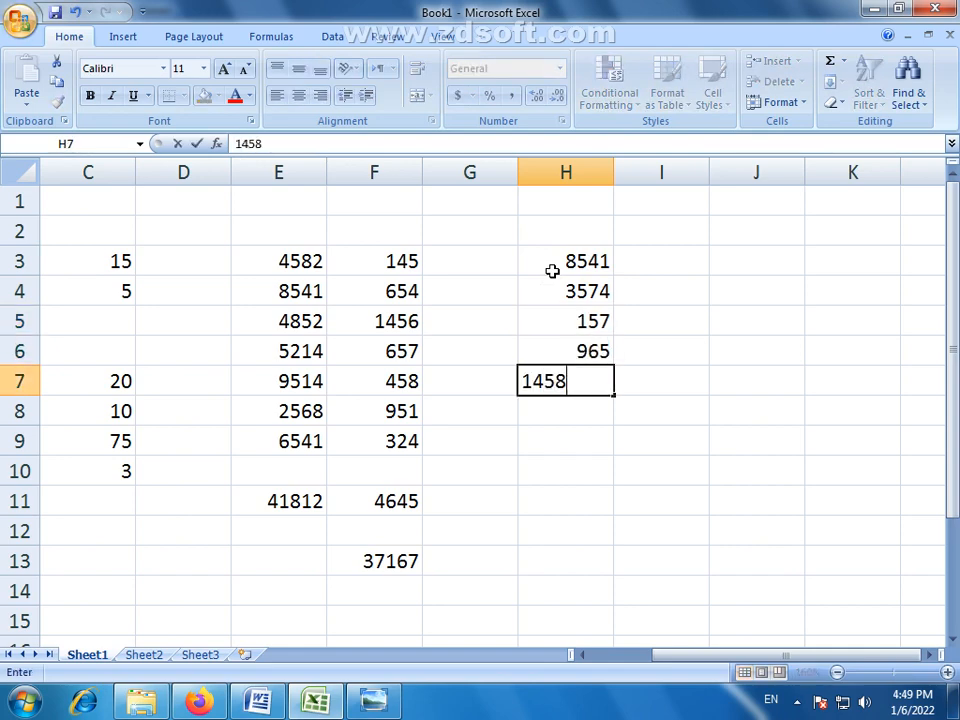
key(Return)
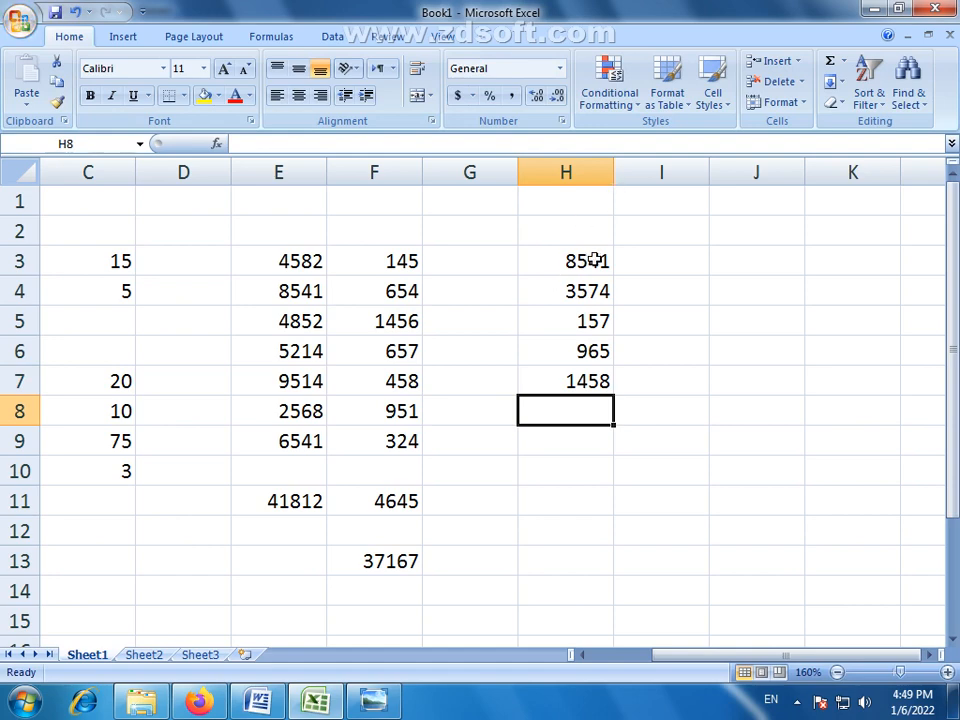
Step: Examine the number list in H3:H7 and compare it with the column E list and its SUM formula in E11
drag(596, 256, 595, 368)
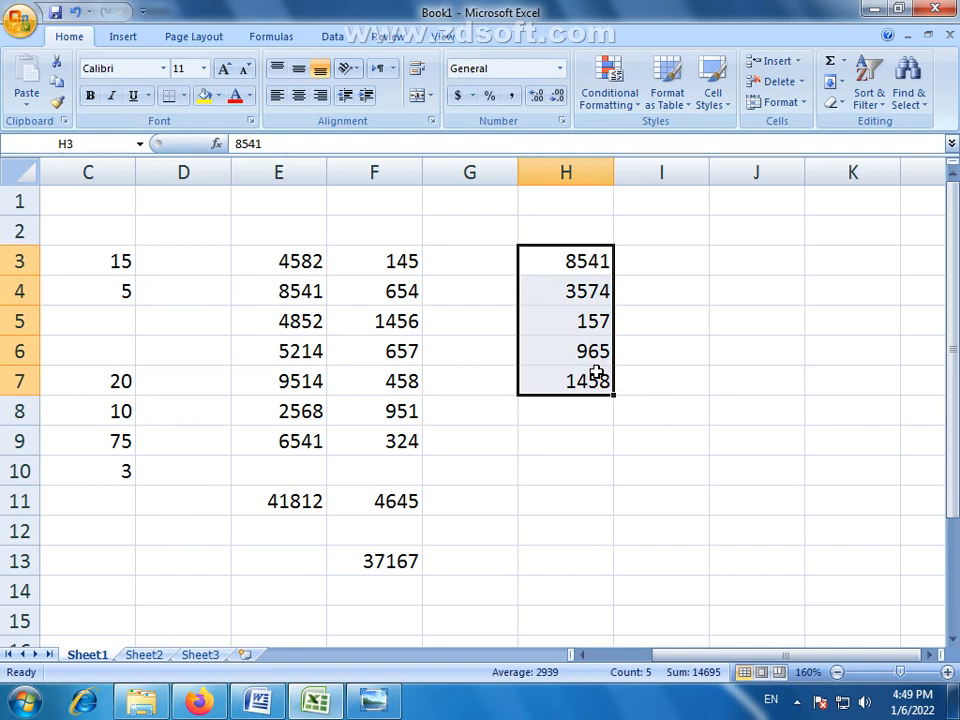
click(746, 266)
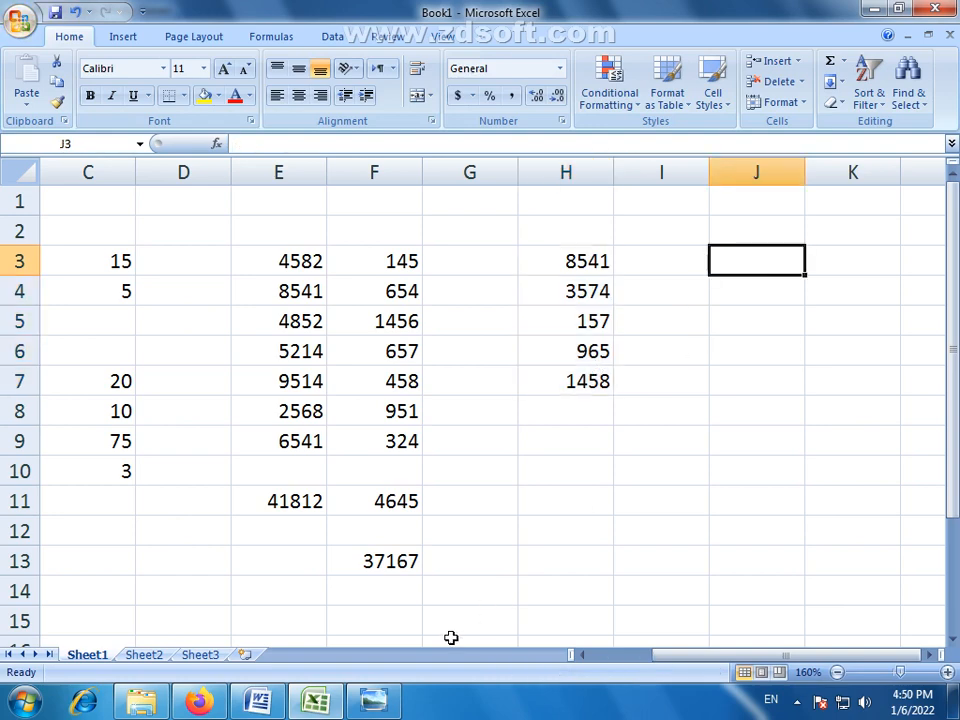
drag(304, 274, 294, 424)
click(296, 507)
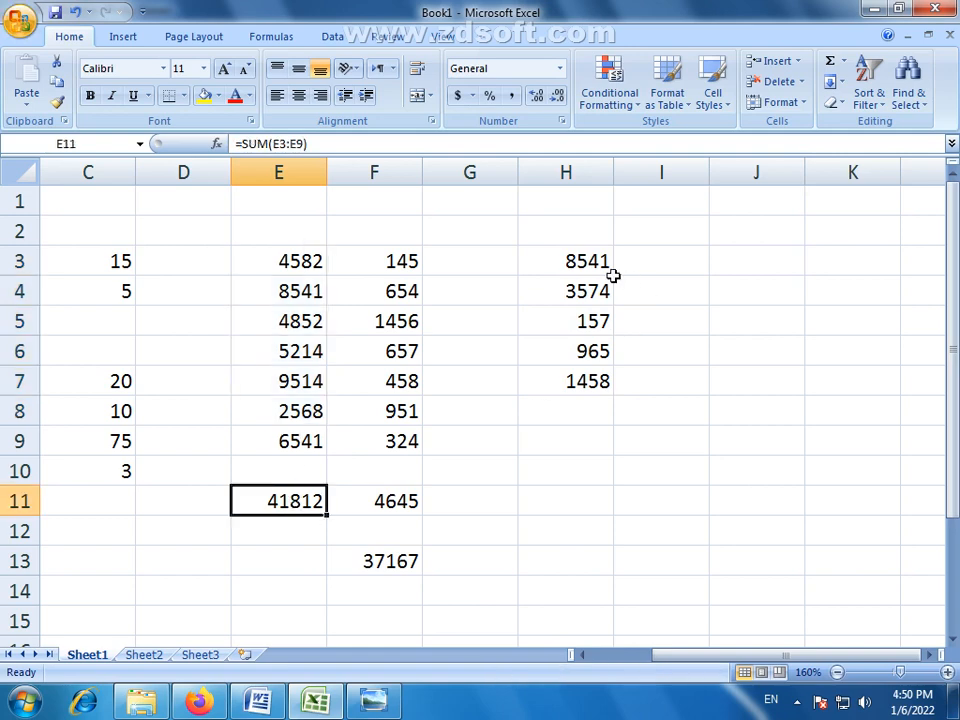
drag(600, 262, 591, 378)
click(756, 259)
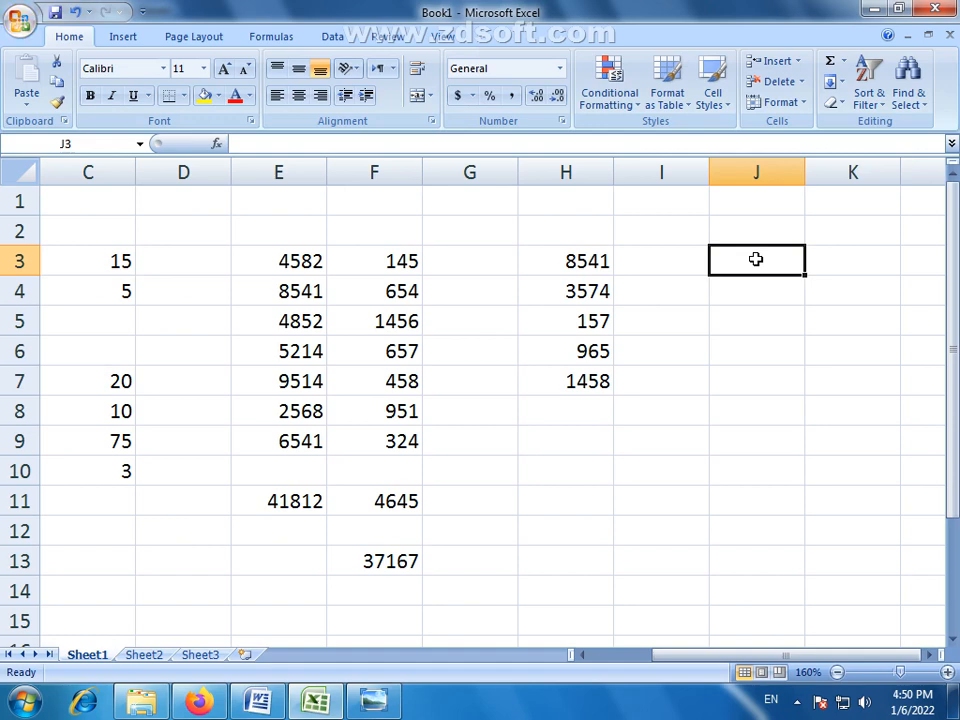
click(594, 261)
drag(594, 261, 598, 382)
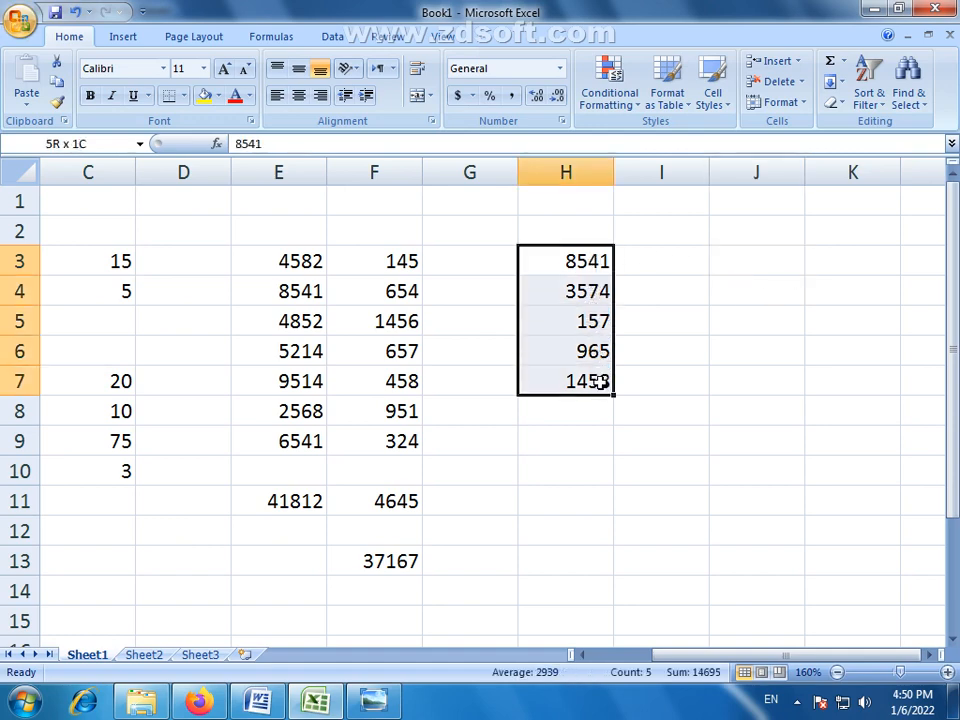
click(580, 282)
drag(583, 264, 582, 405)
drag(582, 405, 591, 376)
drag(606, 261, 602, 368)
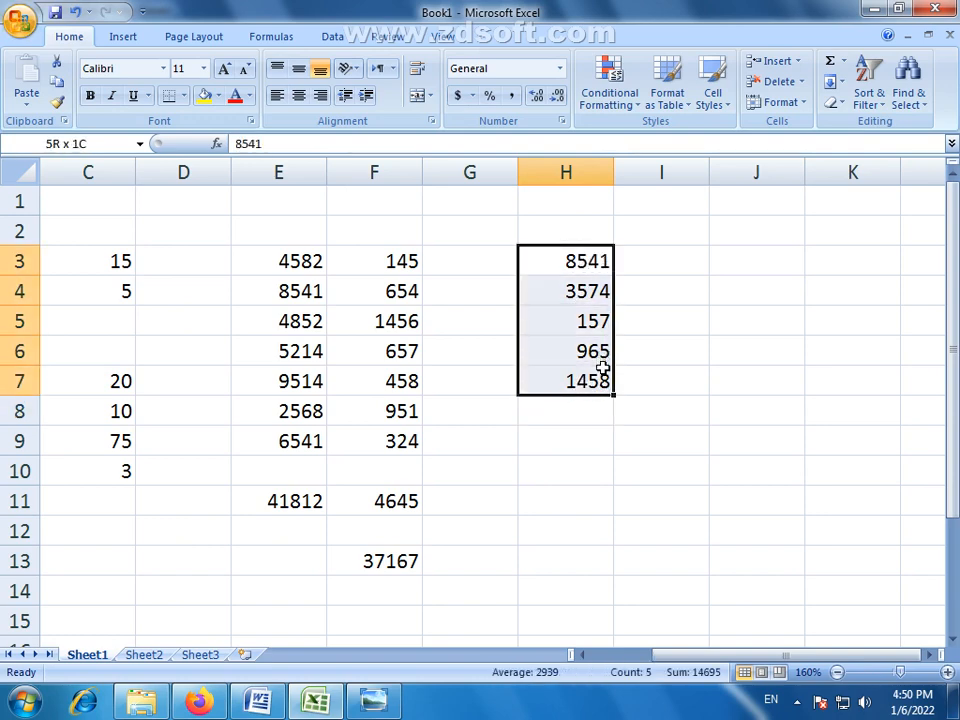
Step: Total the range H3:H7 in J3 with a SUM formula and check the finished formula
click(751, 260)
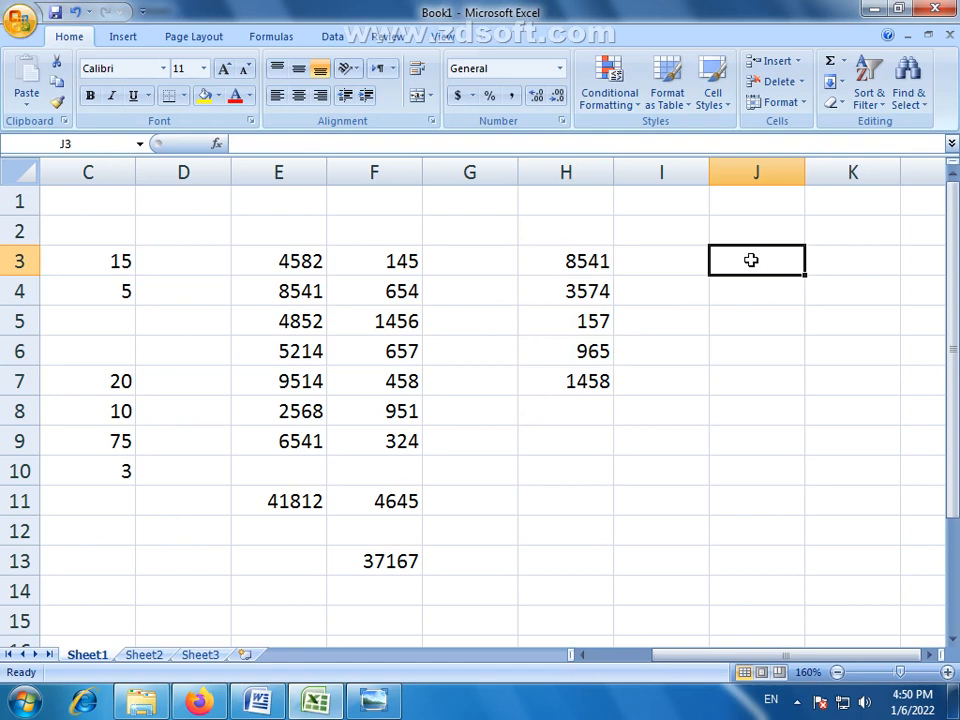
text(=)
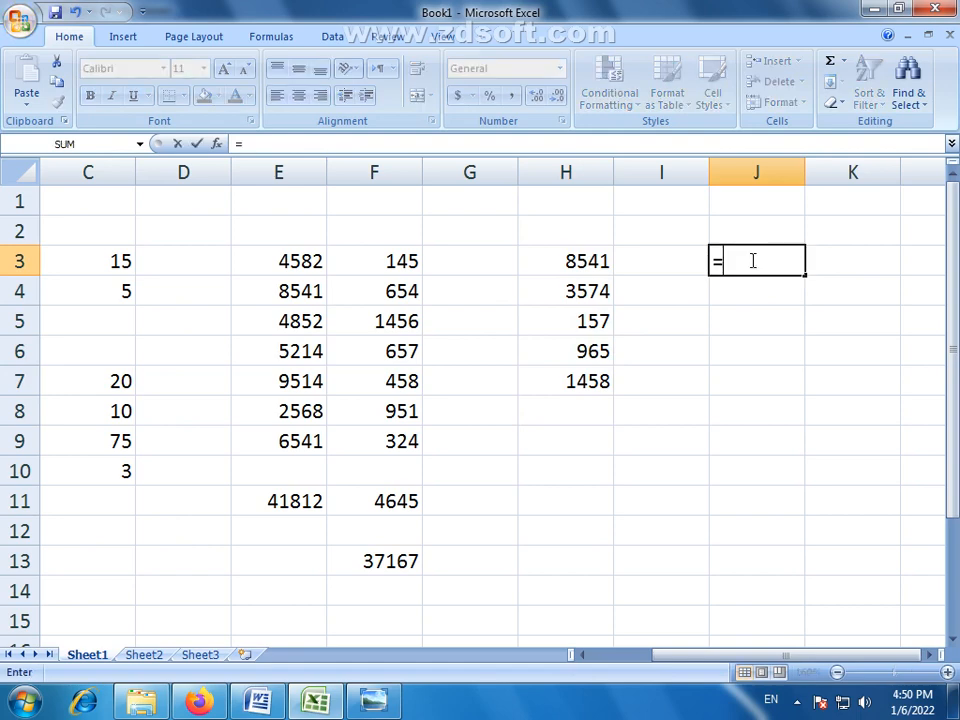
text(sum()
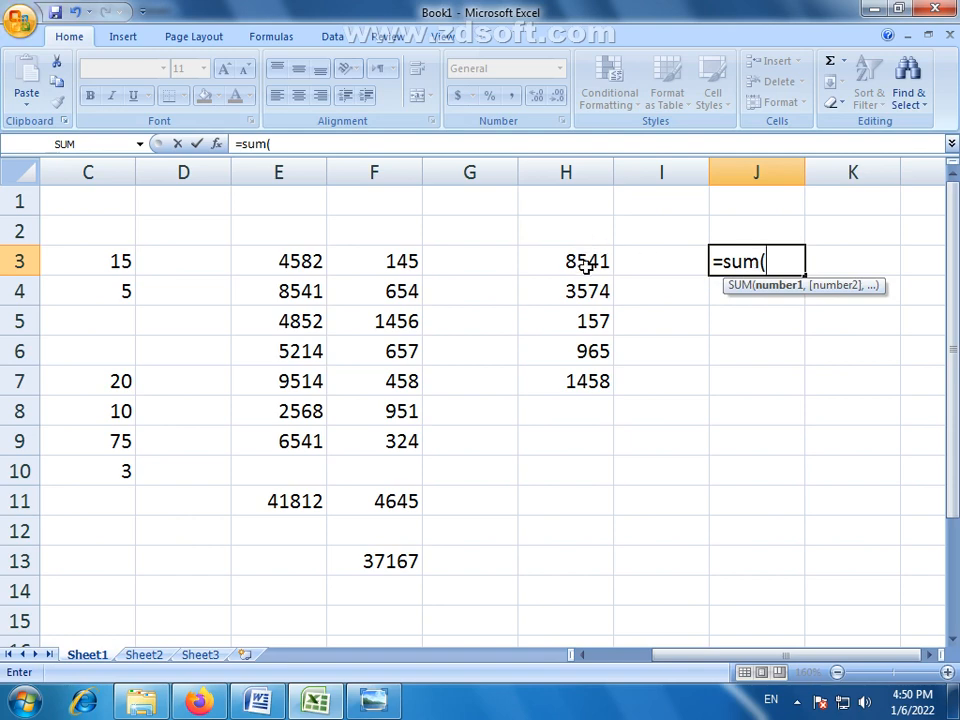
drag(587, 261, 588, 390)
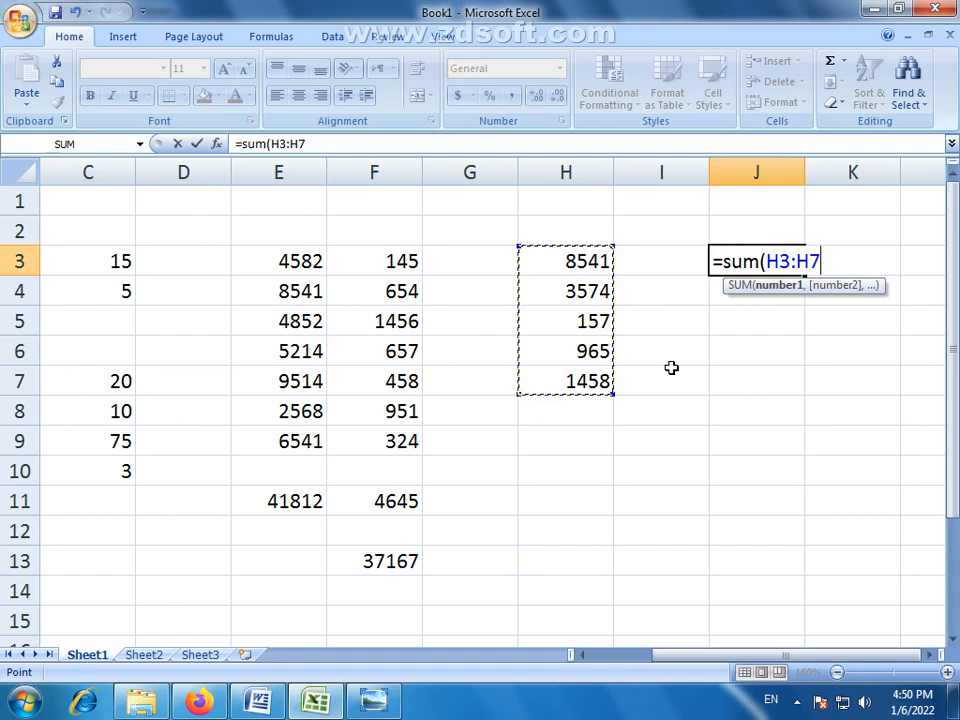
key(Return)
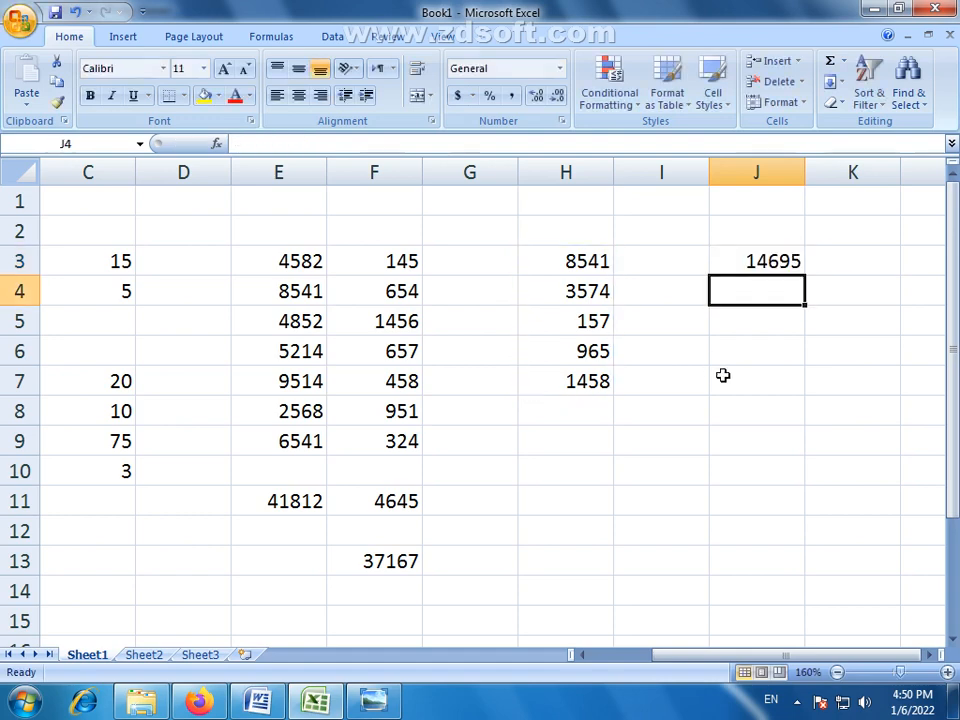
click(752, 260)
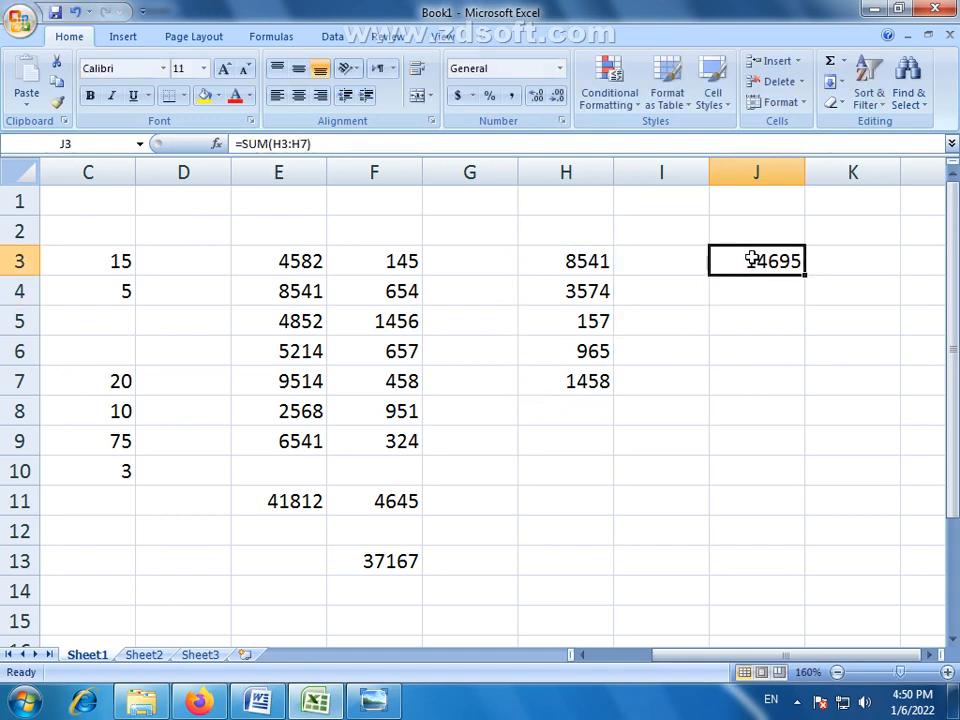
Step: Change the column H number in H6 to 541
click(591, 351)
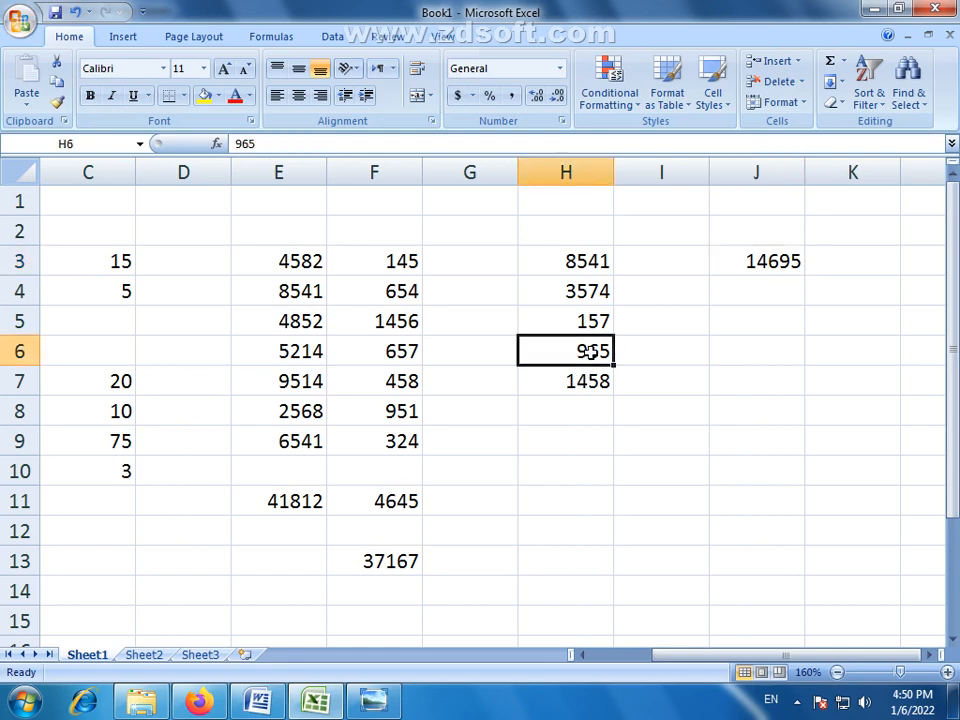
text(541)
key(Return)
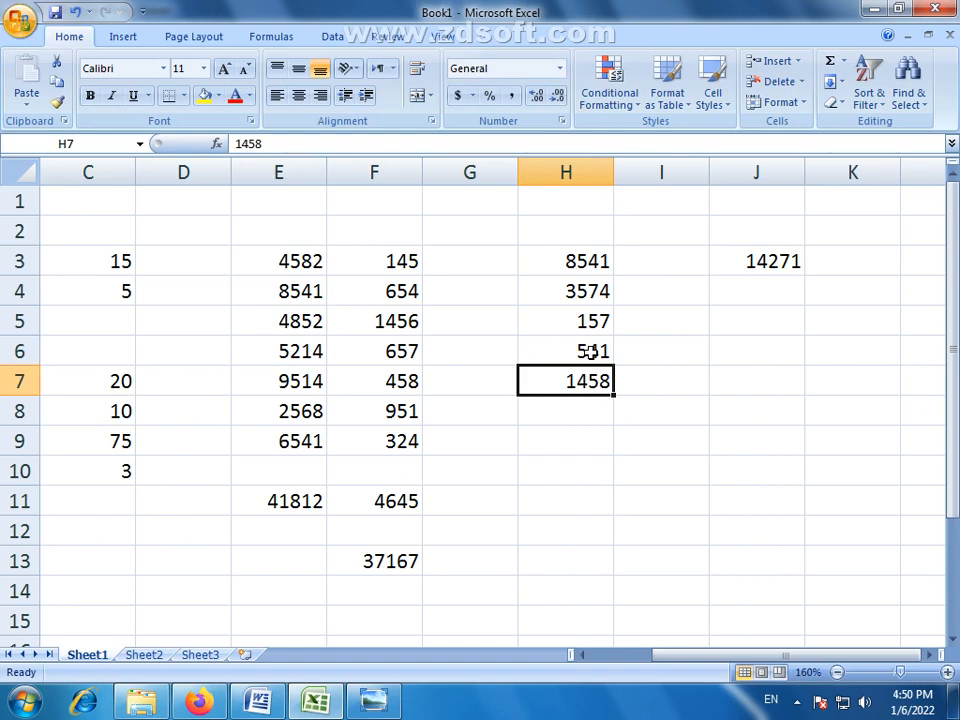
Step: Calculate the average of the range H3:H7 in J4 with an AVERAGE formula
click(771, 291)
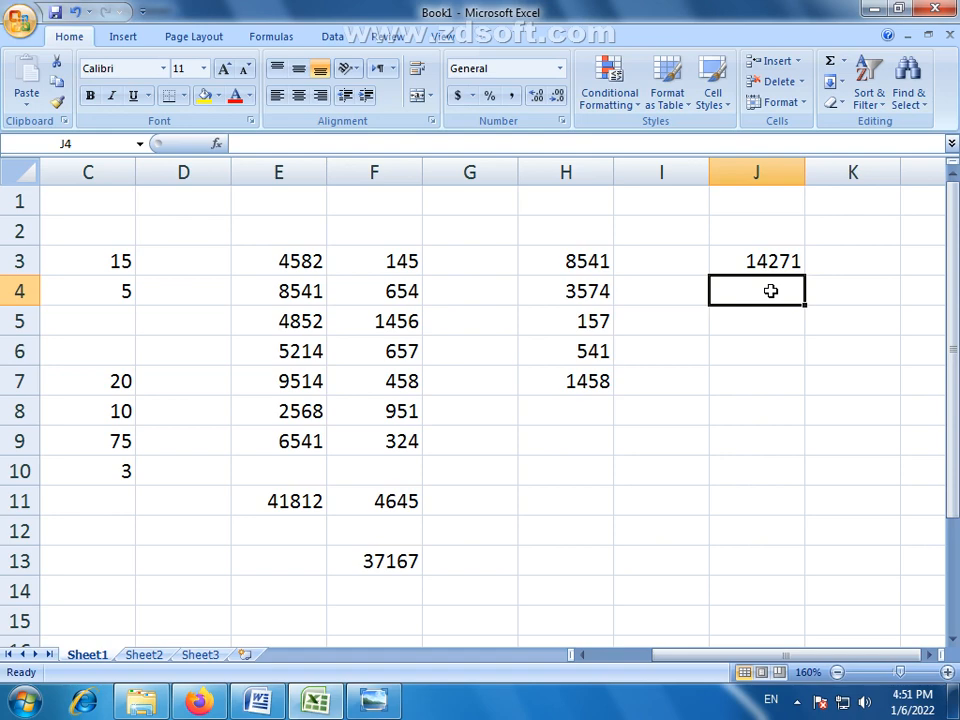
text(=)
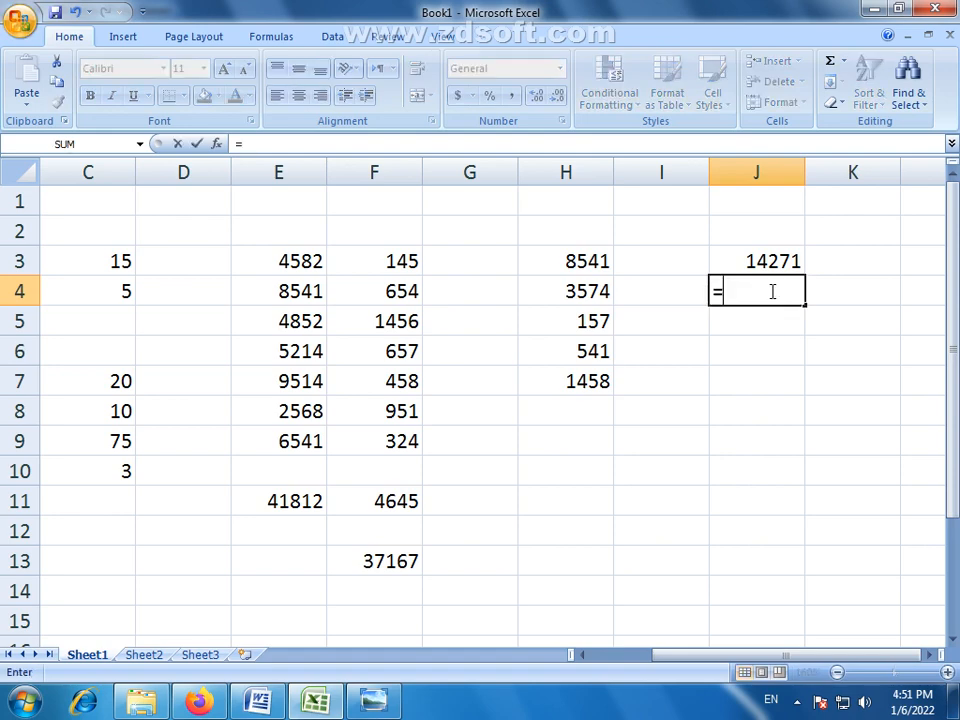
text(average)
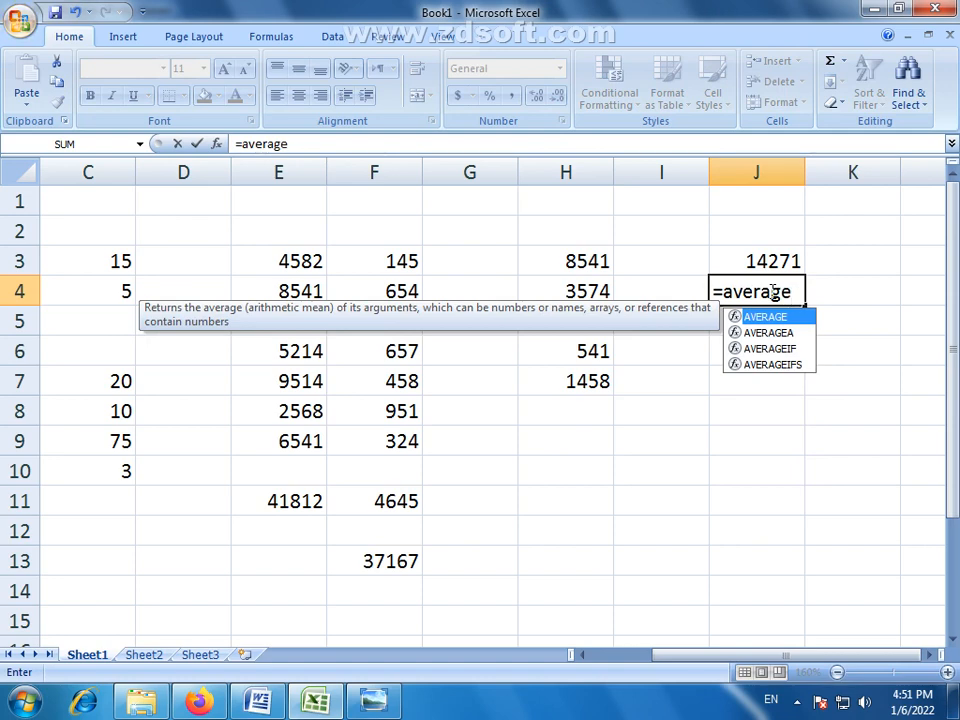
text(()
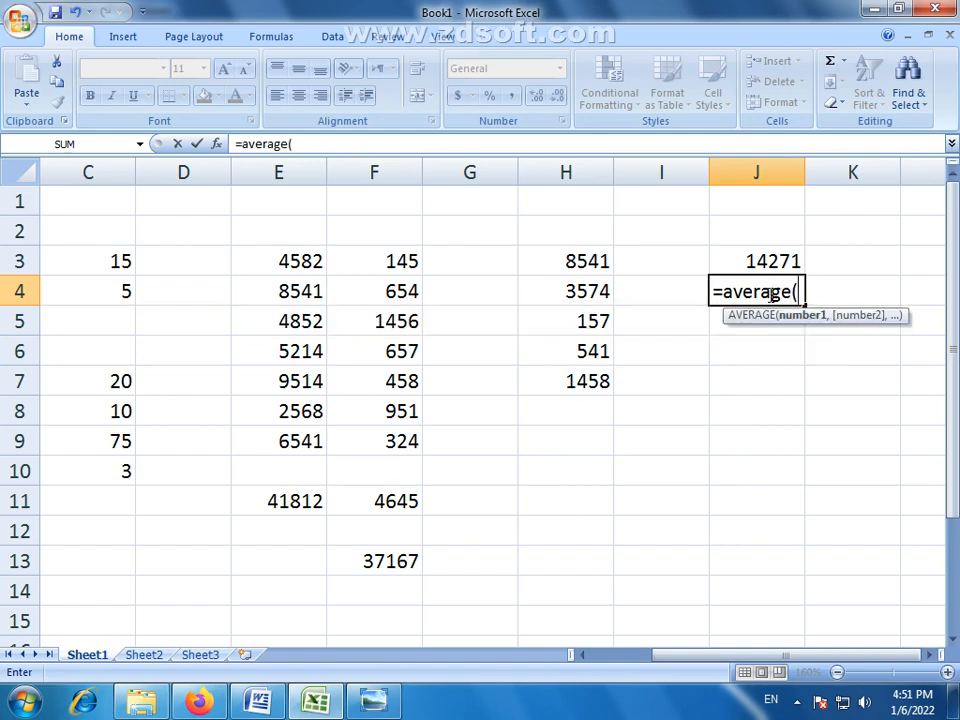
drag(574, 259, 586, 391)
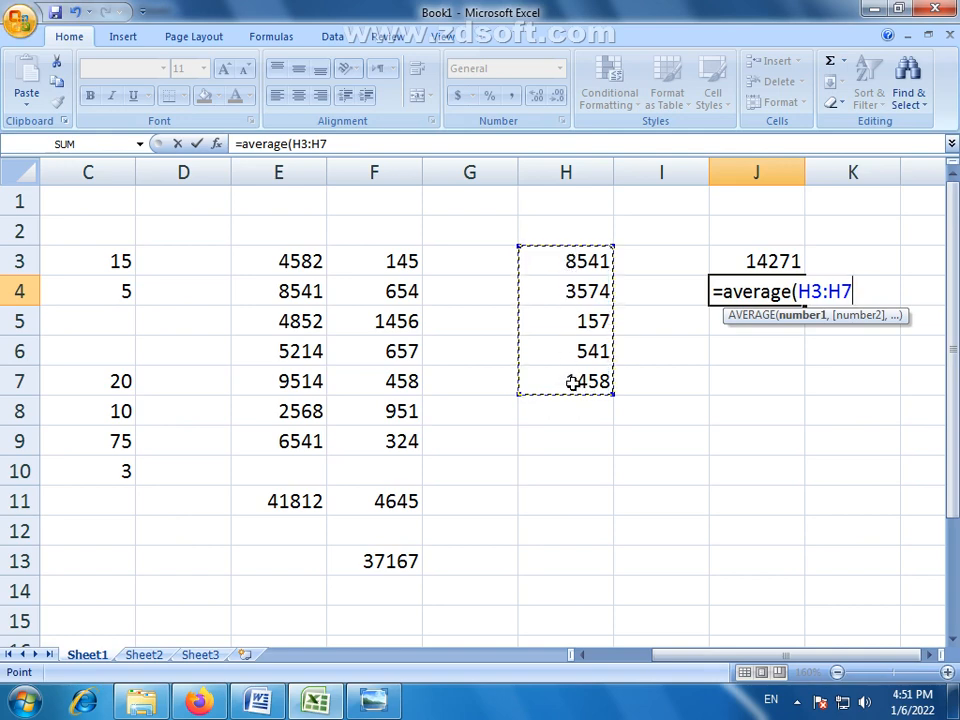
key(Return)
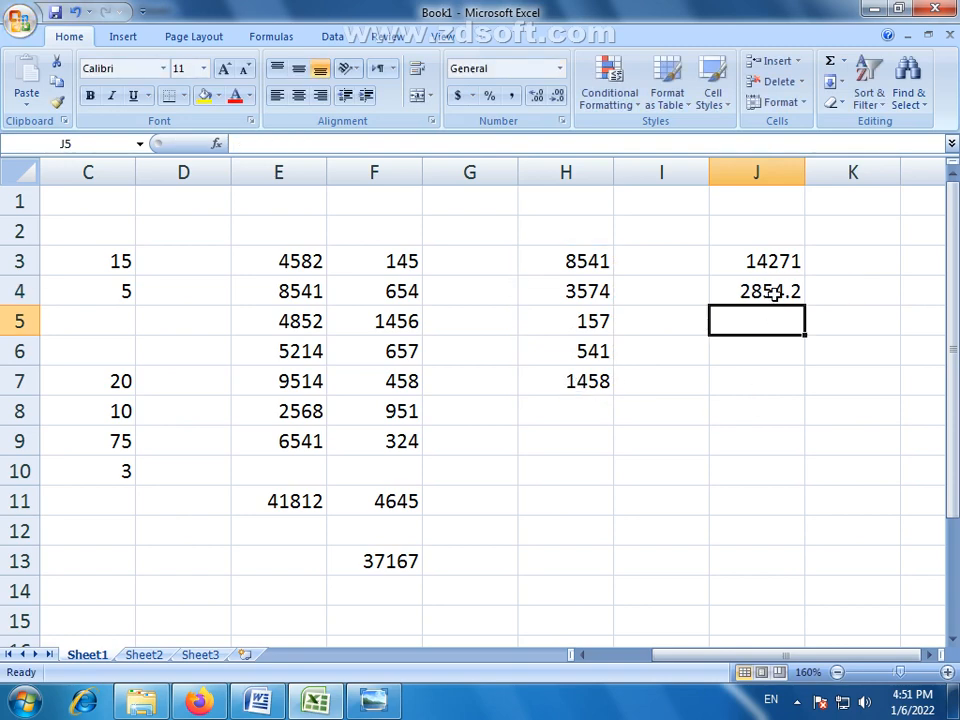
Step: Enter the labels Sum in I3, Average in I4 and Count in I5 beside the column J results
click(650, 259)
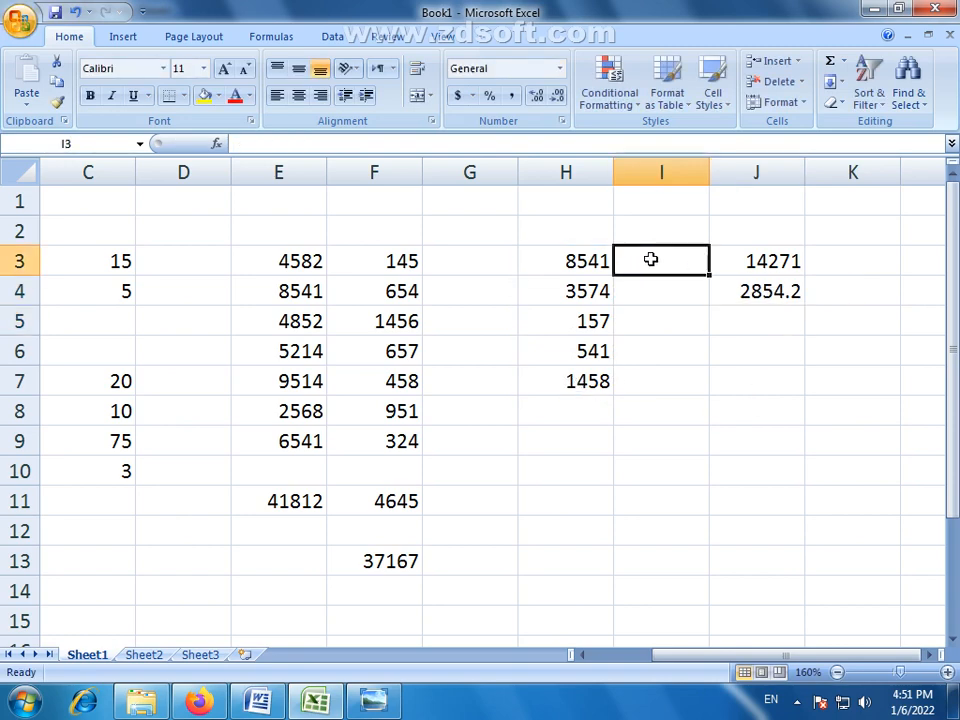
text(Sum)
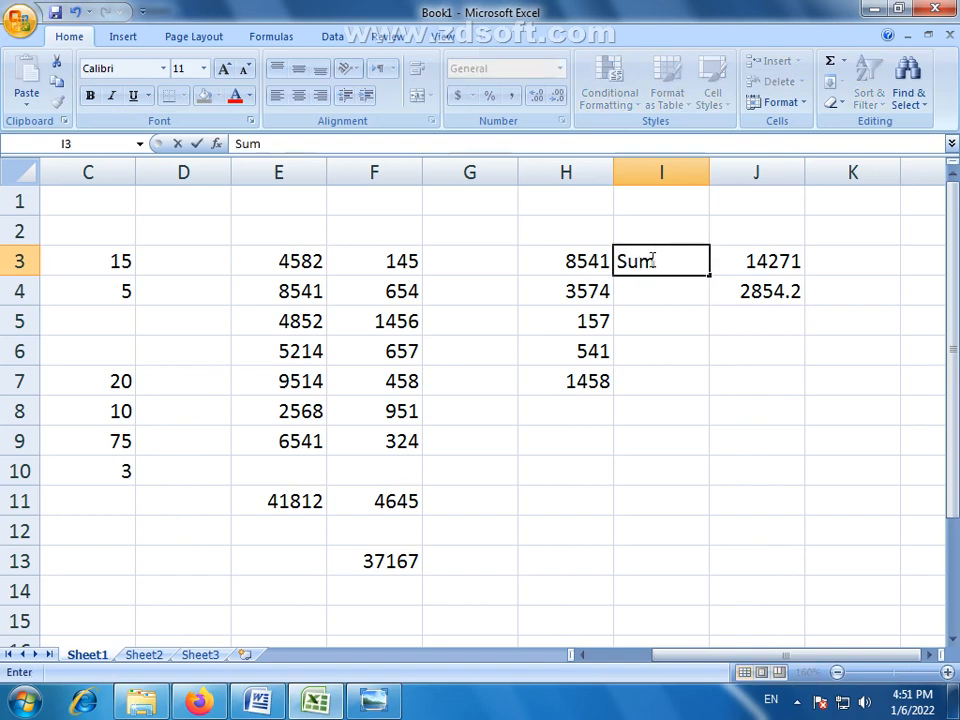
key(Return)
text(A)
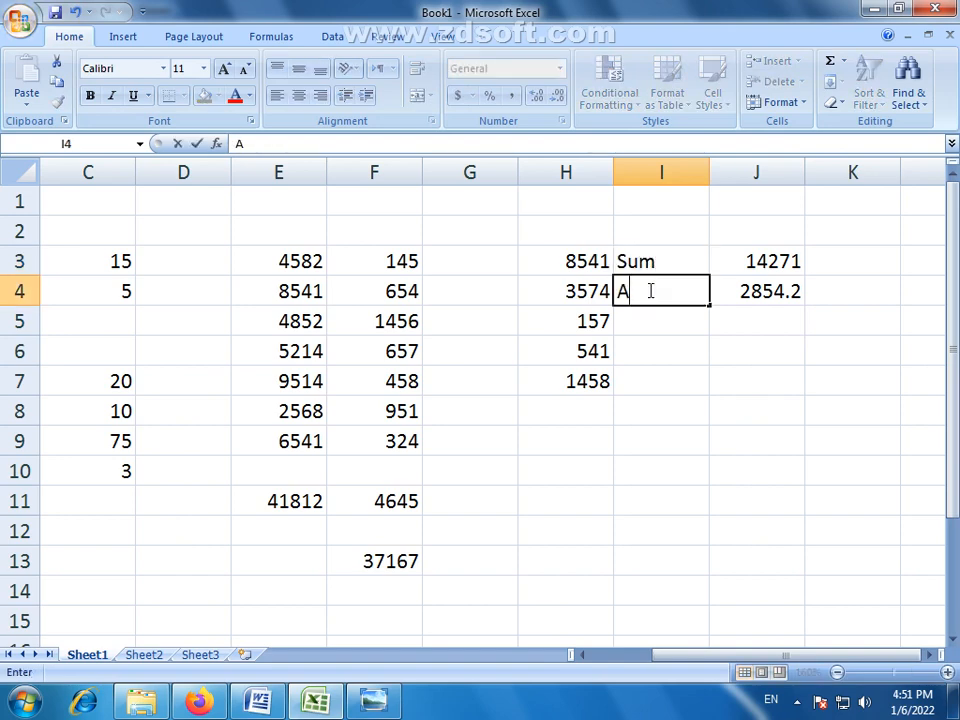
text(vera)
key(BackSpace)
text(era)
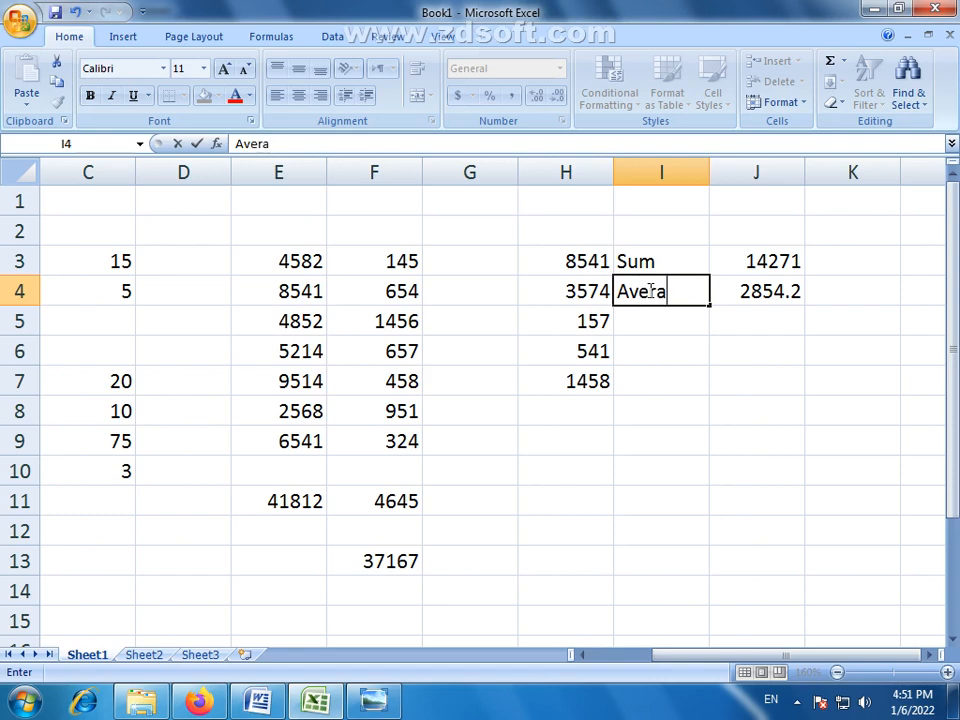
text(ge)
click(655, 318)
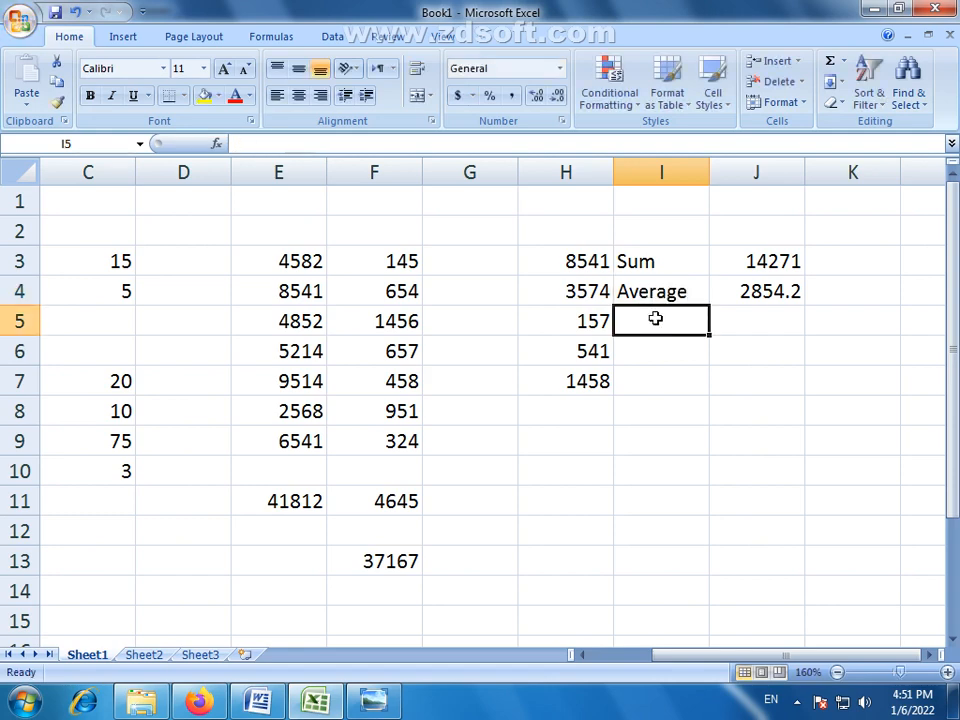
text(Count)
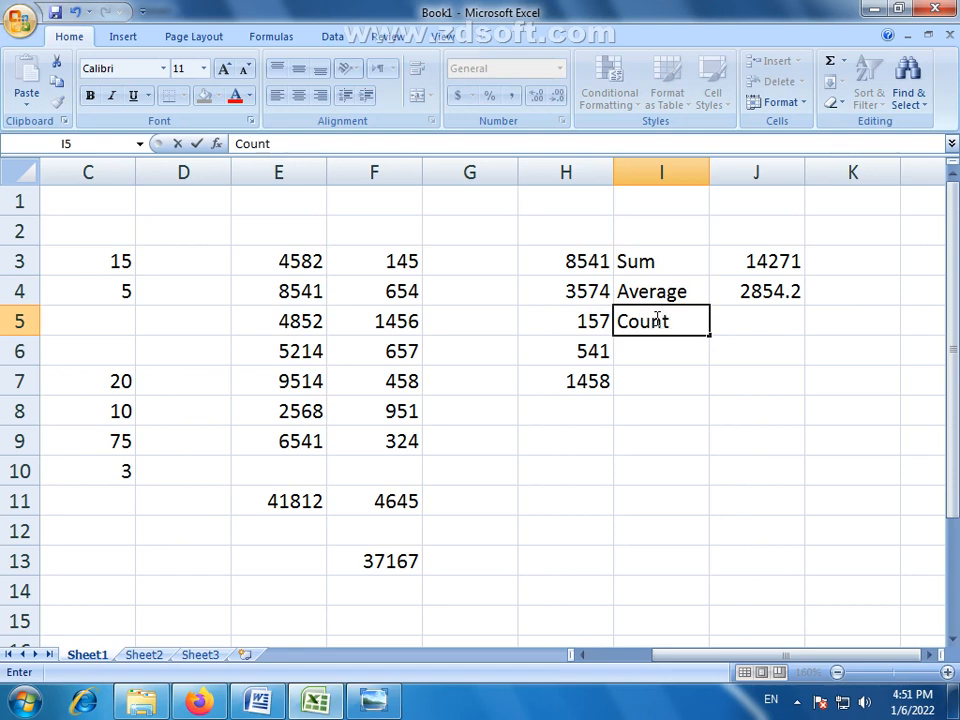
Step: Count the numbers in H3:H7 with a COUNT formula in J5
click(774, 316)
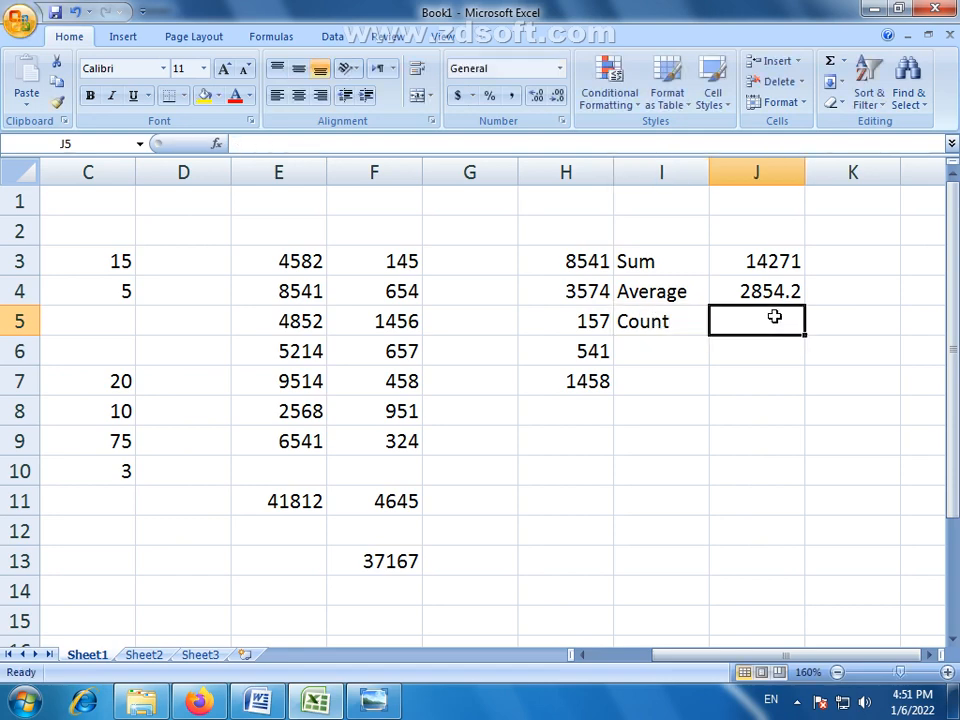
drag(572, 252, 579, 582)
click(568, 386)
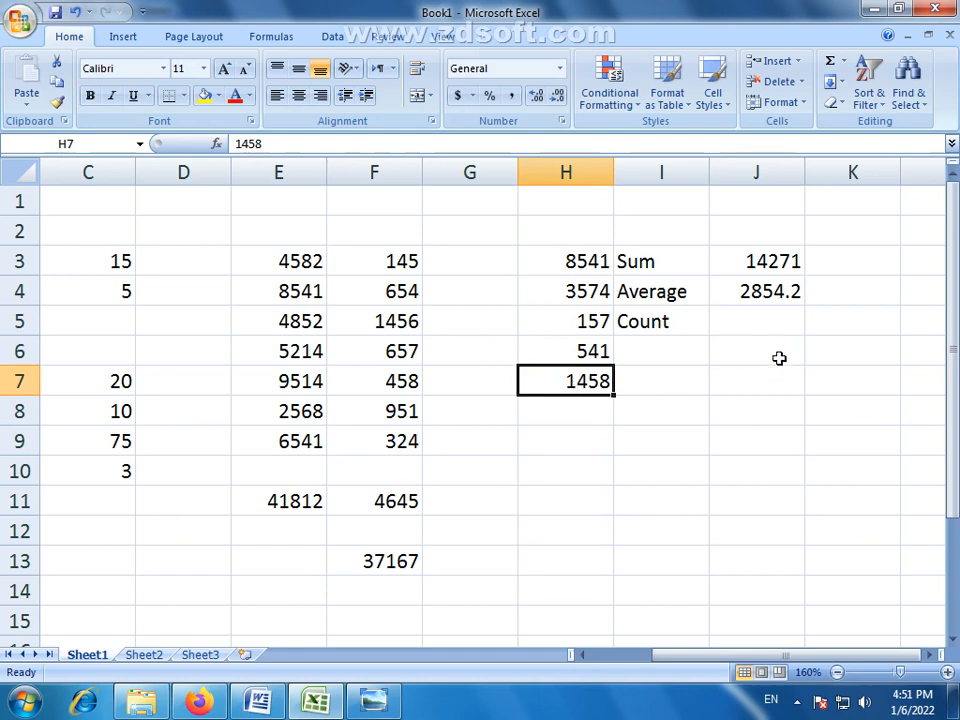
click(770, 320)
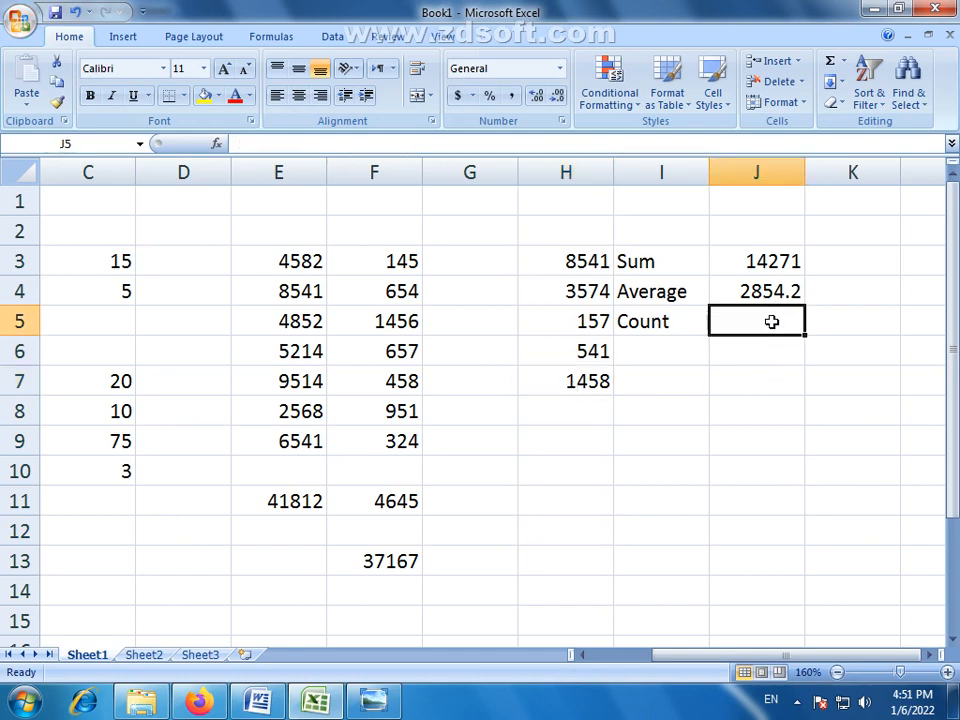
text(=)
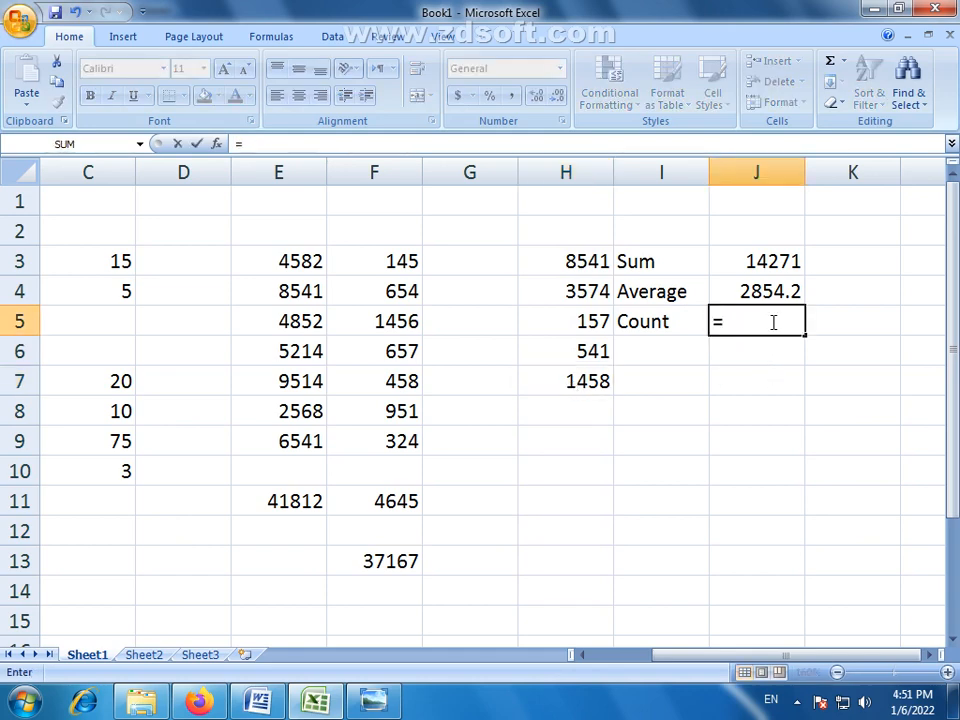
text(count()
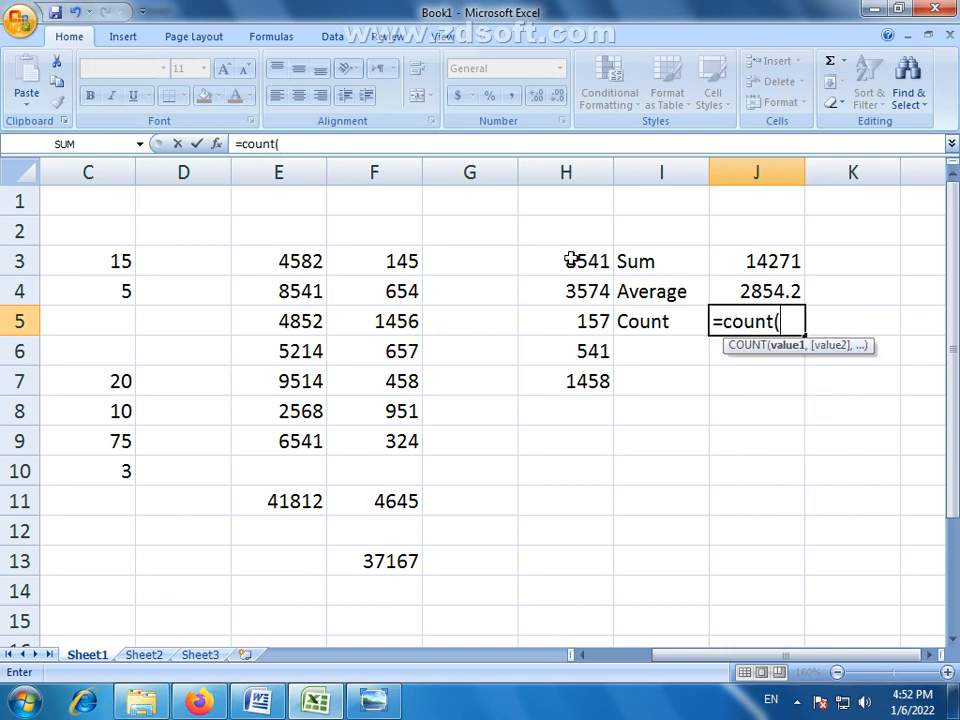
drag(570, 253, 570, 380)
key(Return)
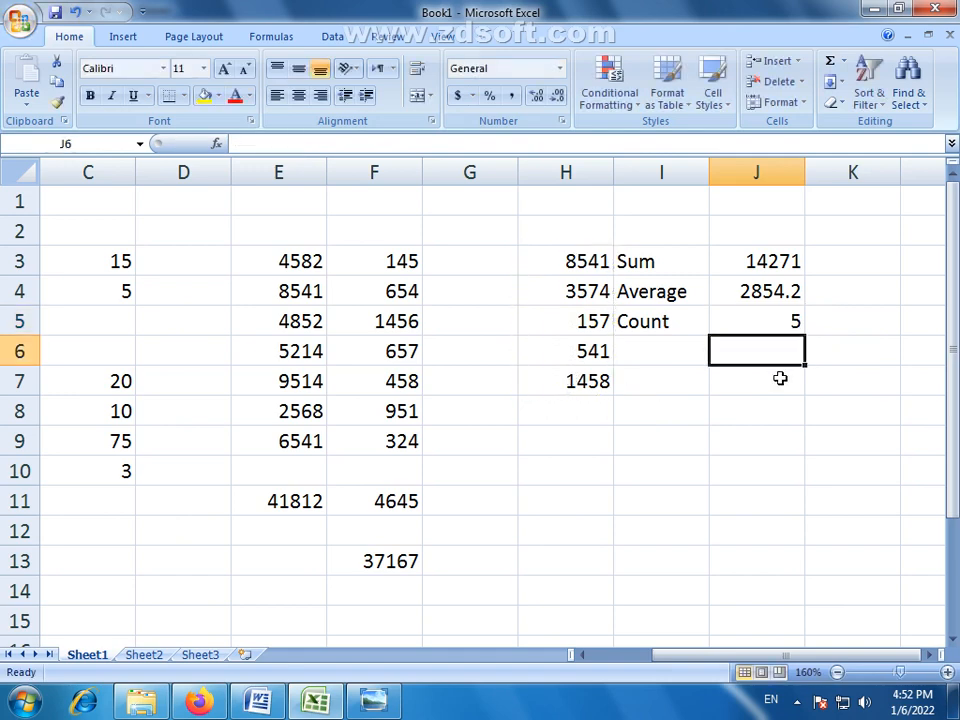
Step: Enter the label Max in I6 and find the largest number of H3:H7 in J6 with a MAX formula
click(677, 351)
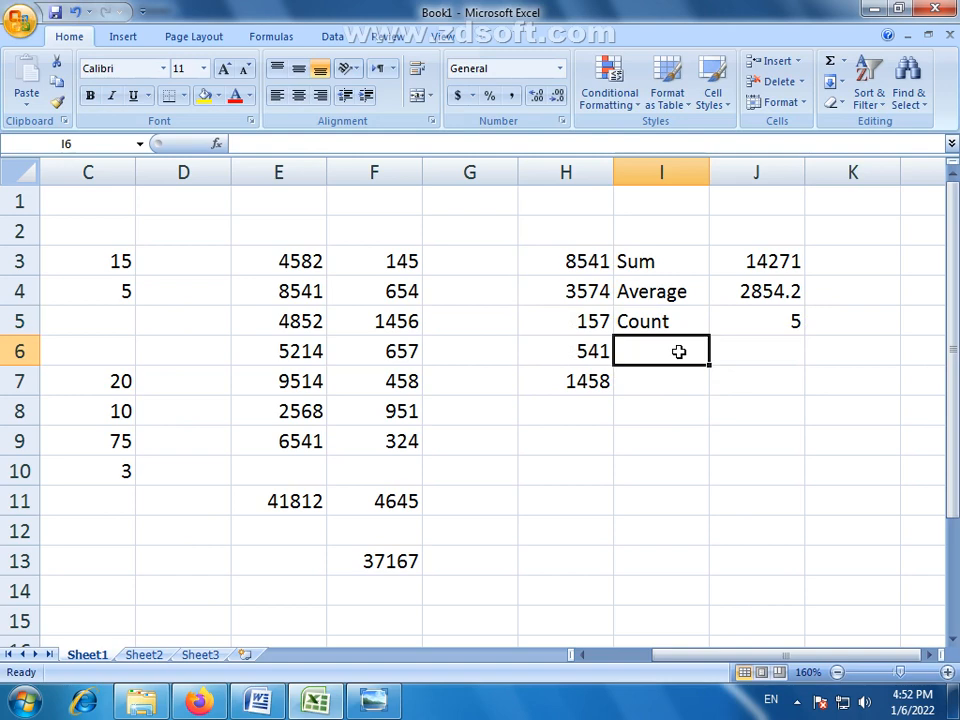
text(M)
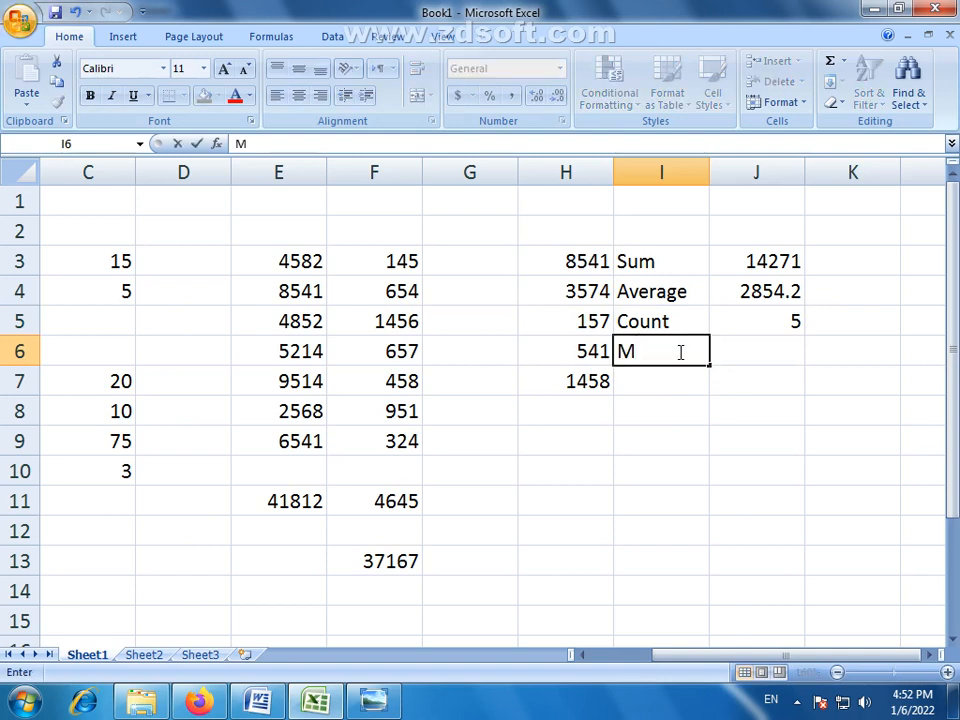
text(ax)
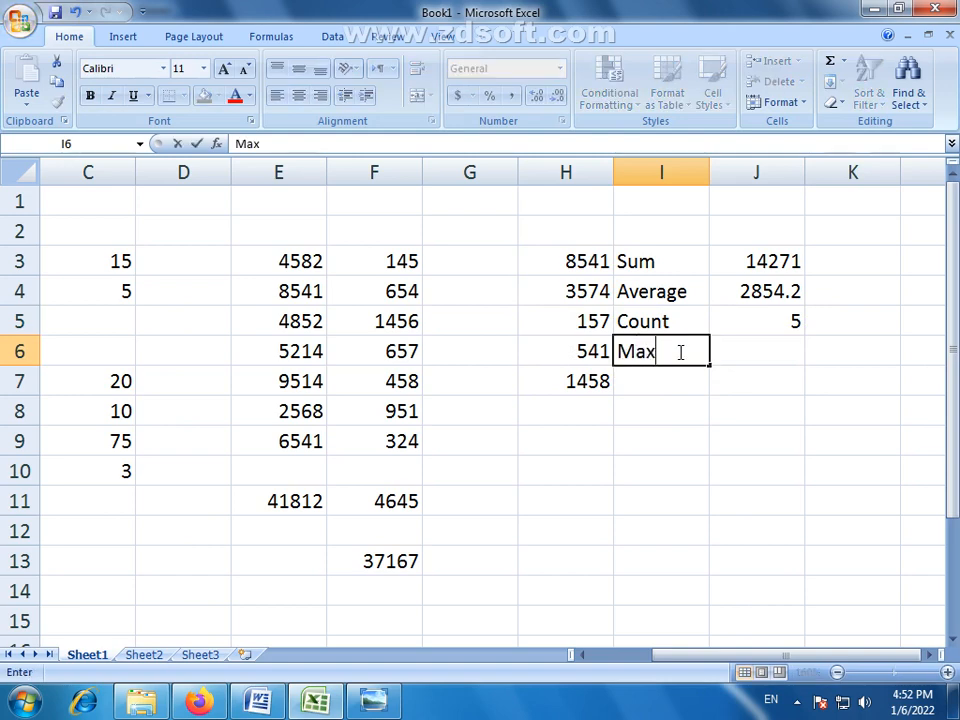
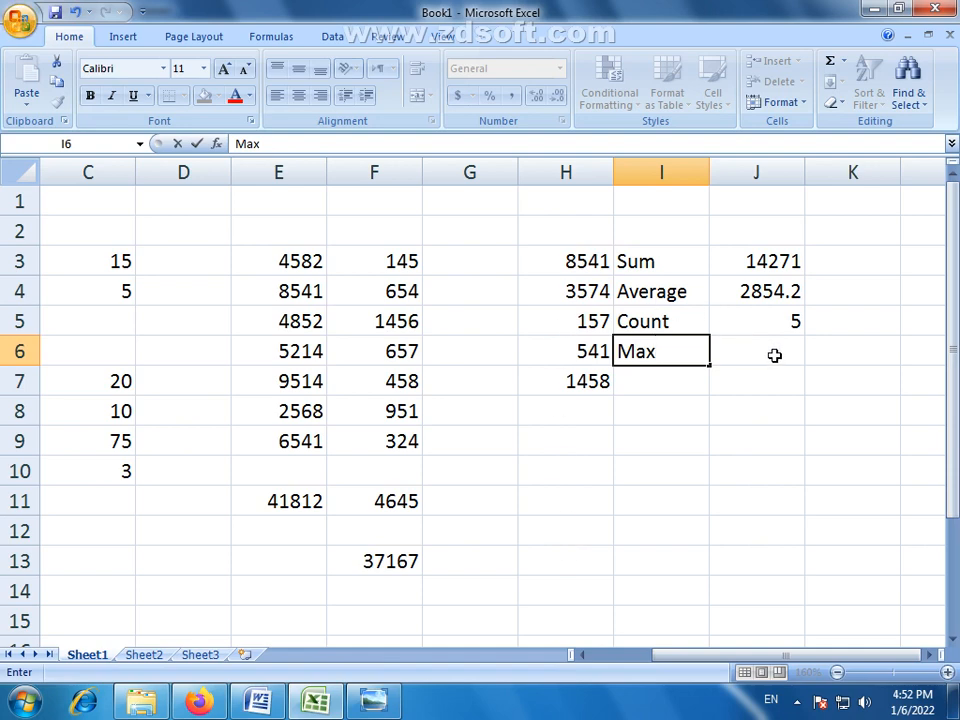
click(774, 355)
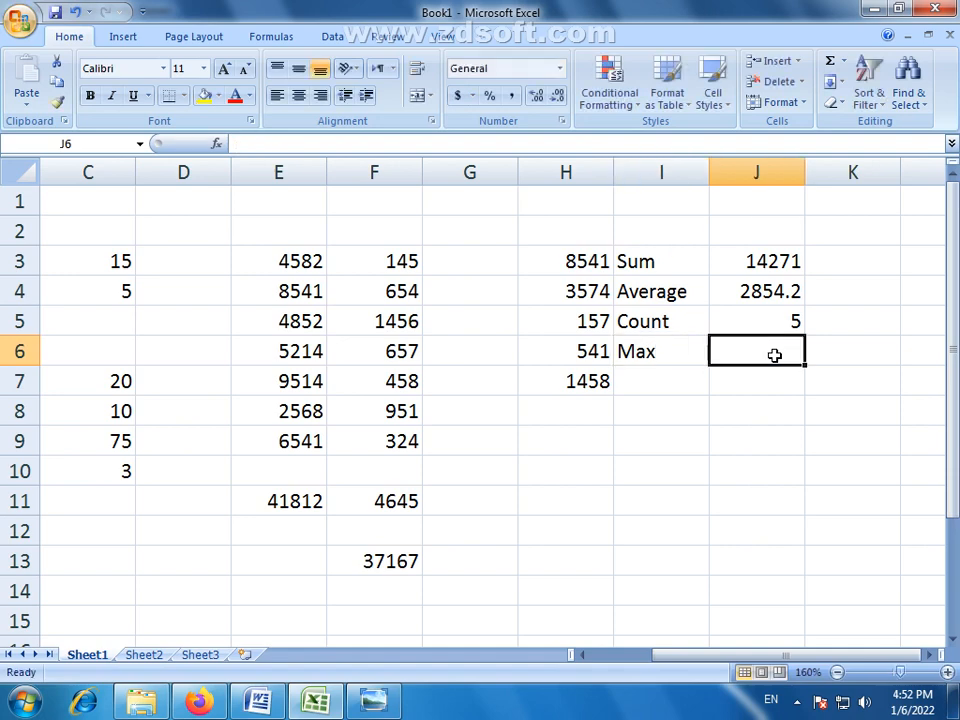
text(=ma)
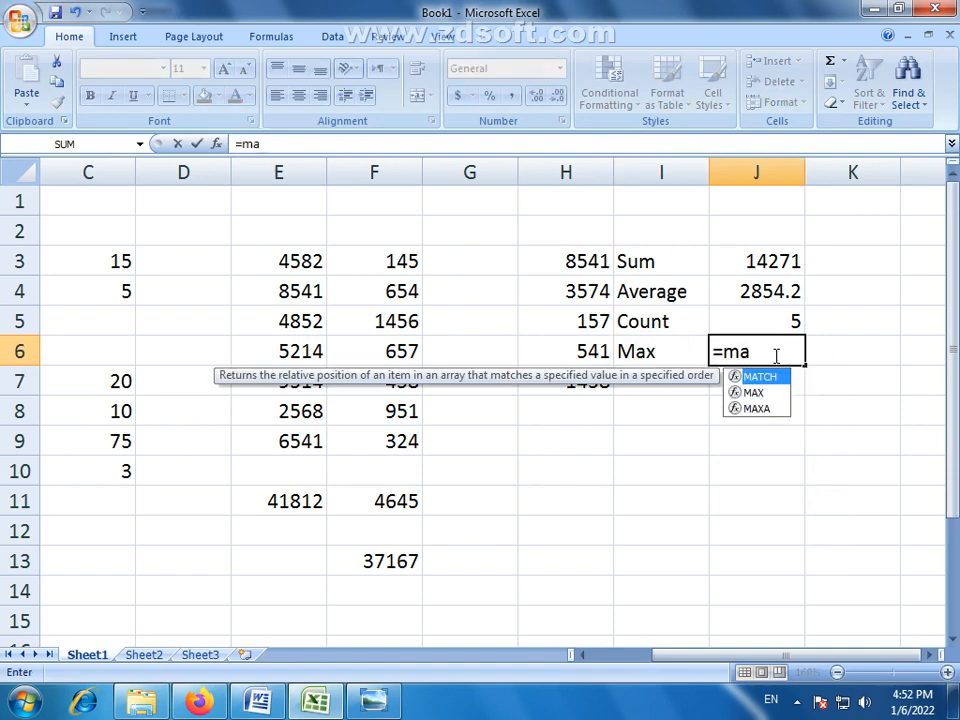
text(x()
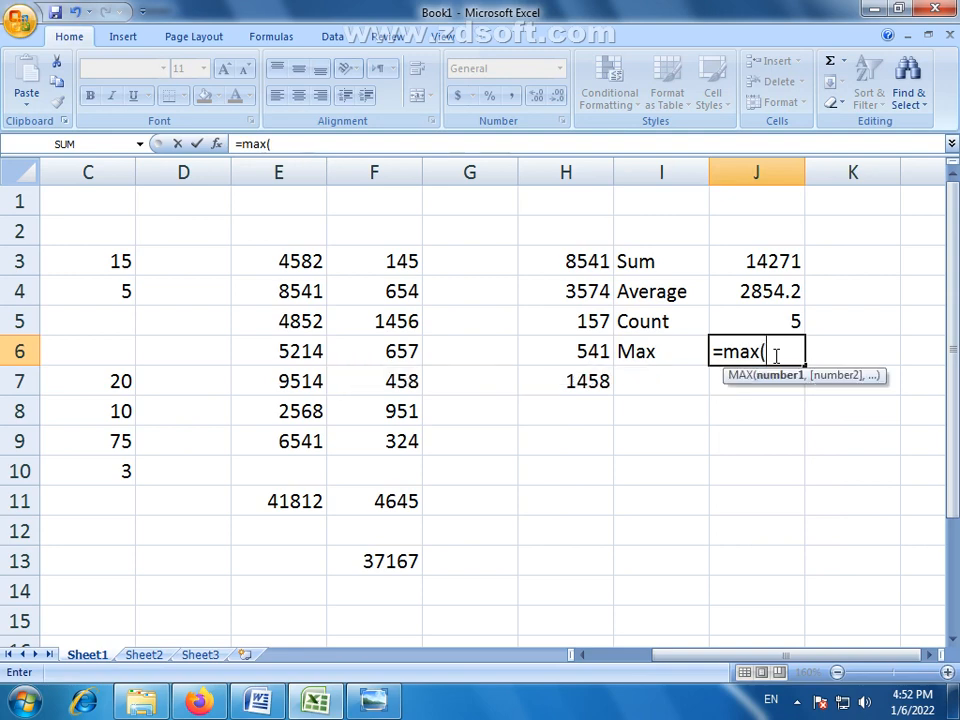
drag(597, 256, 602, 385)
key(Return)
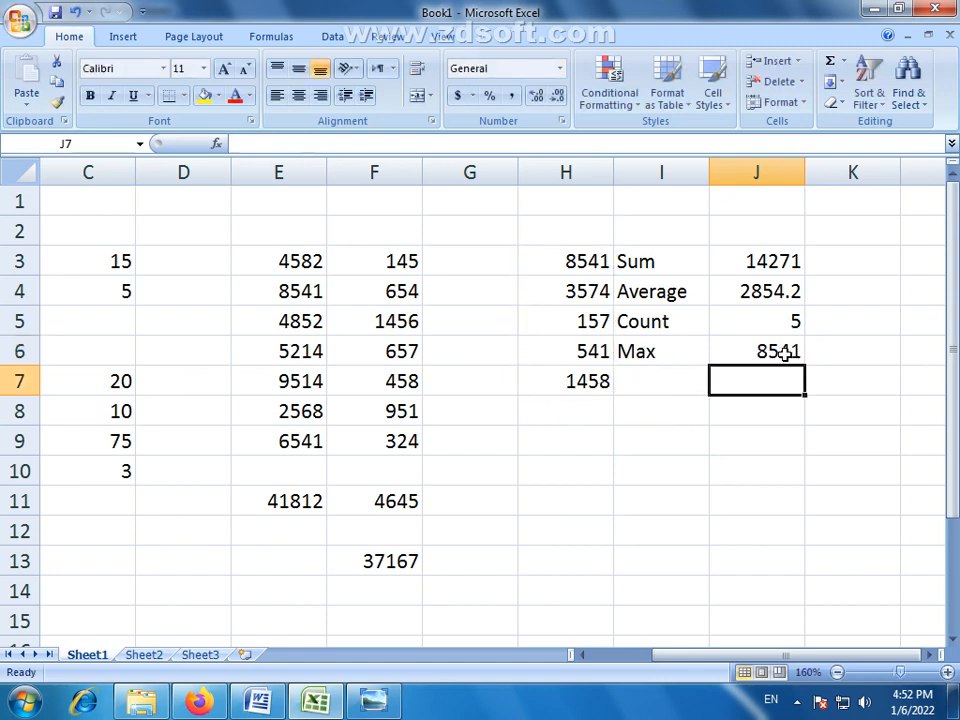
Step: Enter the label Min in I7 below the Max label
click(685, 390)
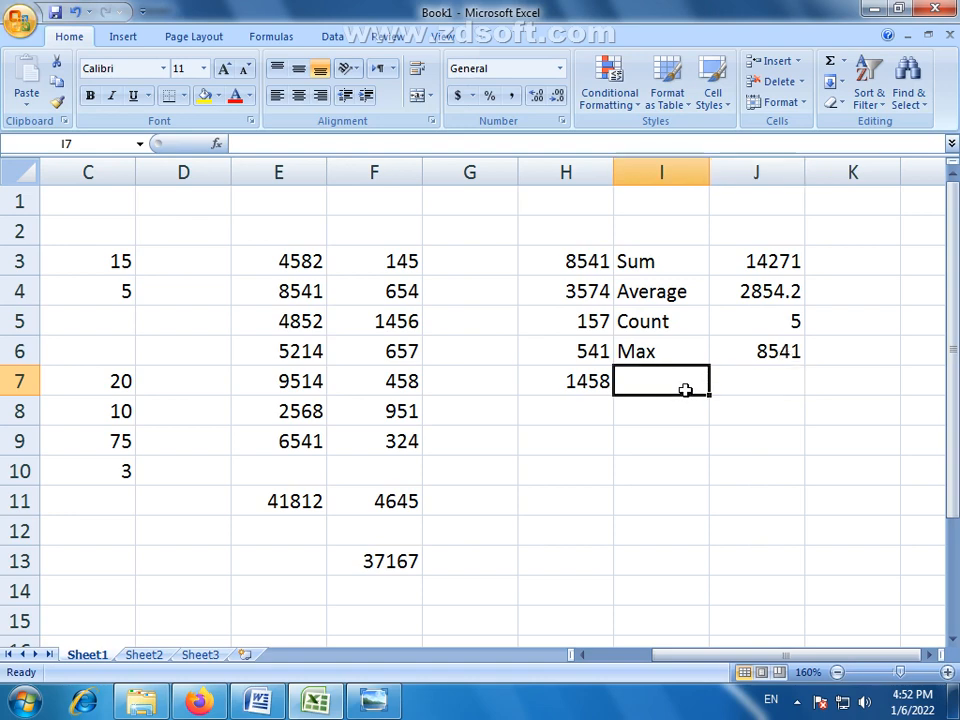
text(M)
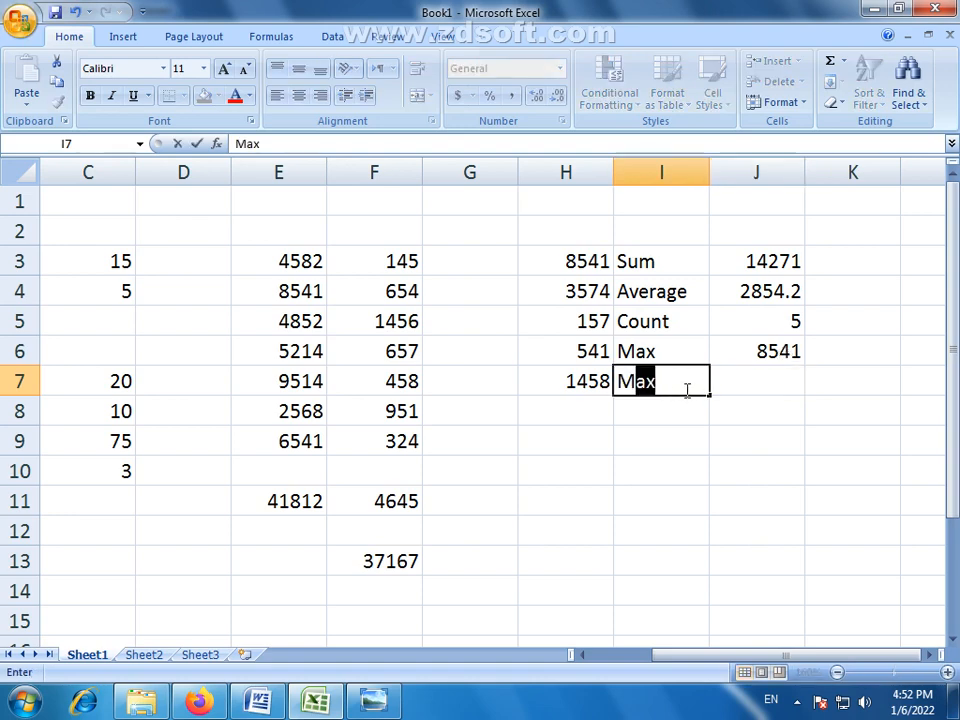
text(IN)
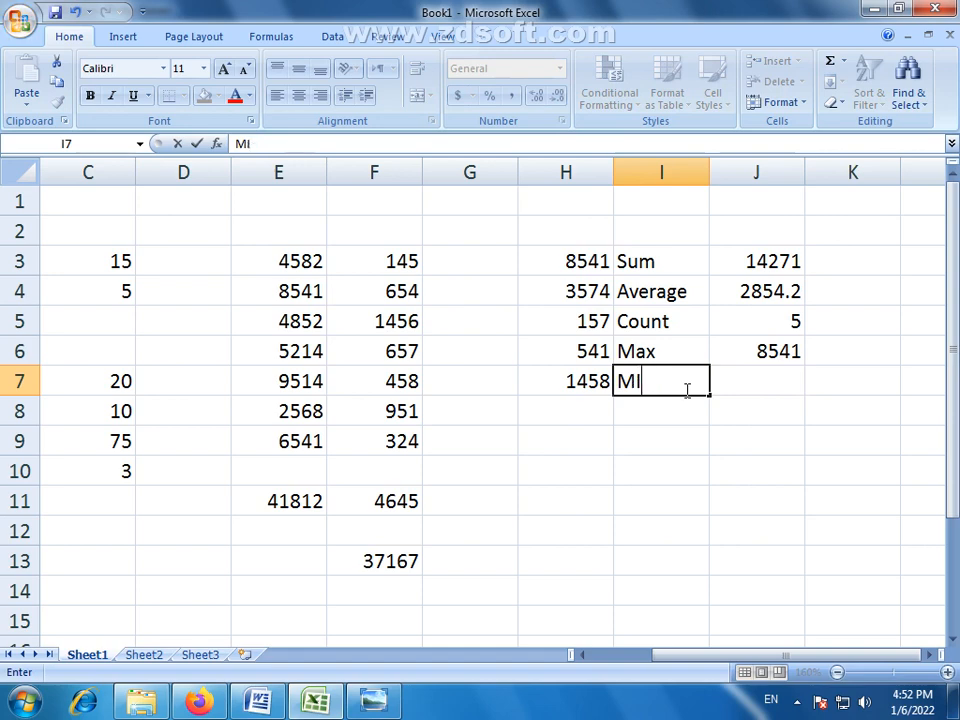
key(BackSpace)
key(BackSpace)
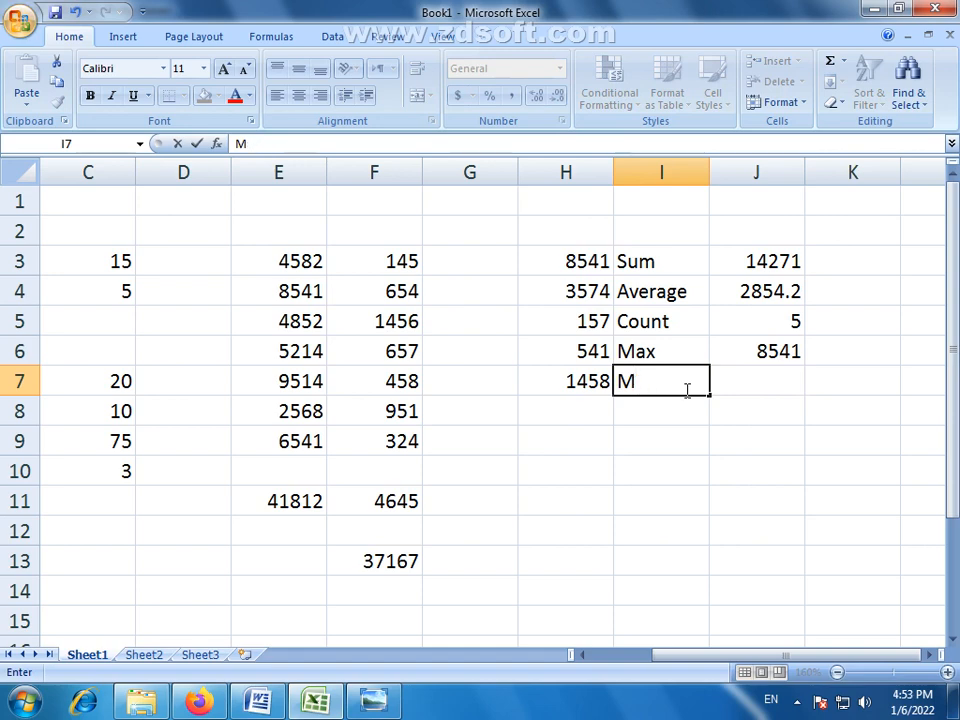
text(in)
Step: Find the smallest number of the range H3:H7 in J7 with a MIN formula
click(754, 371)
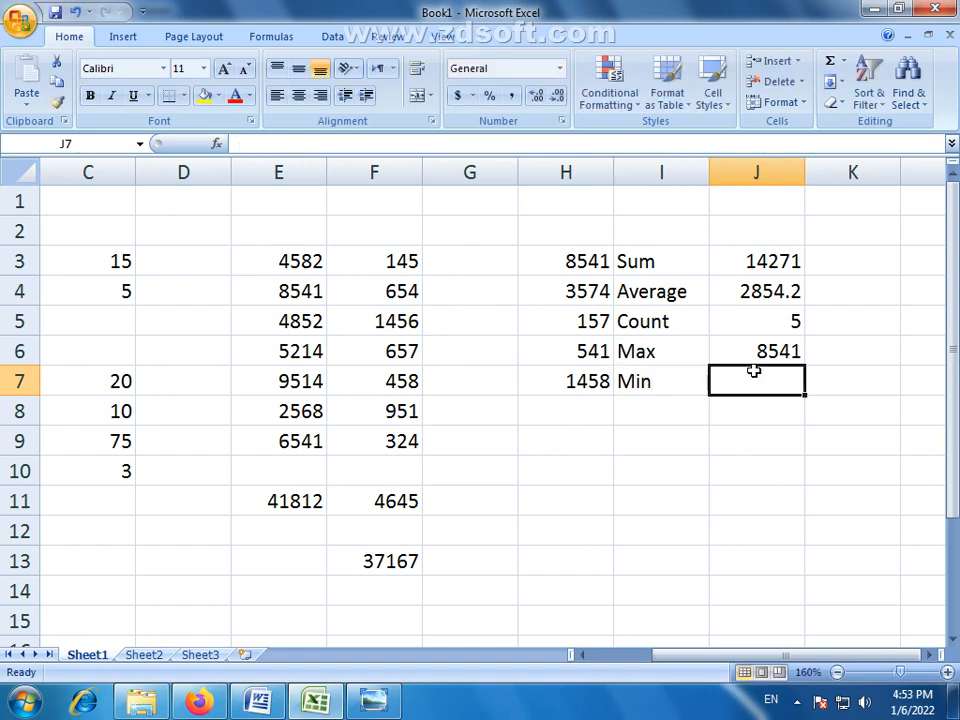
text(=)
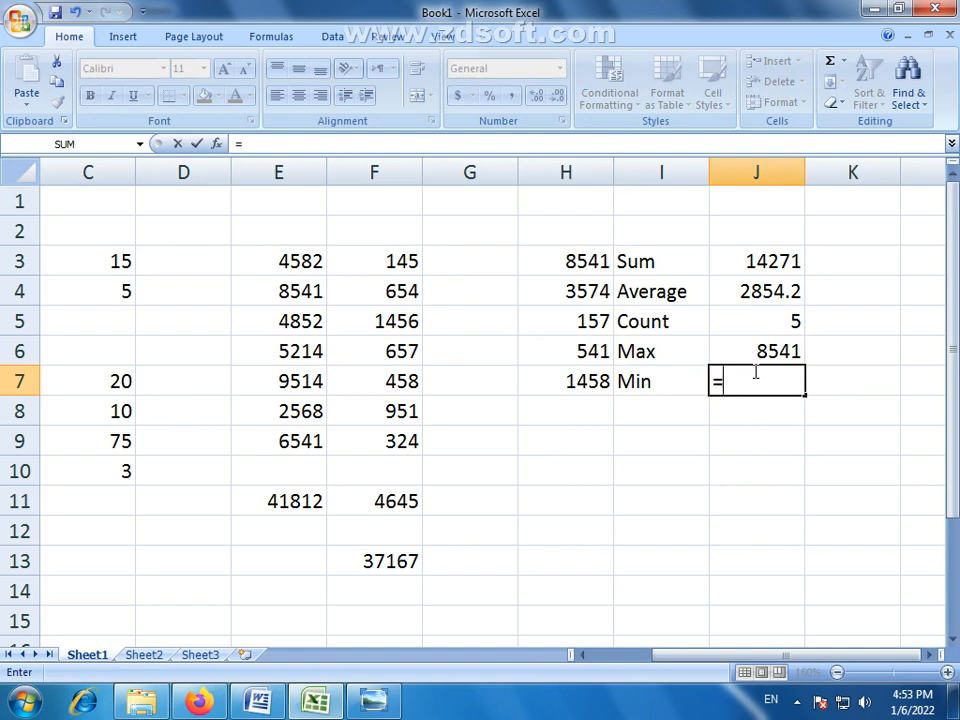
text(M)
key(BackSpace)
text(min()
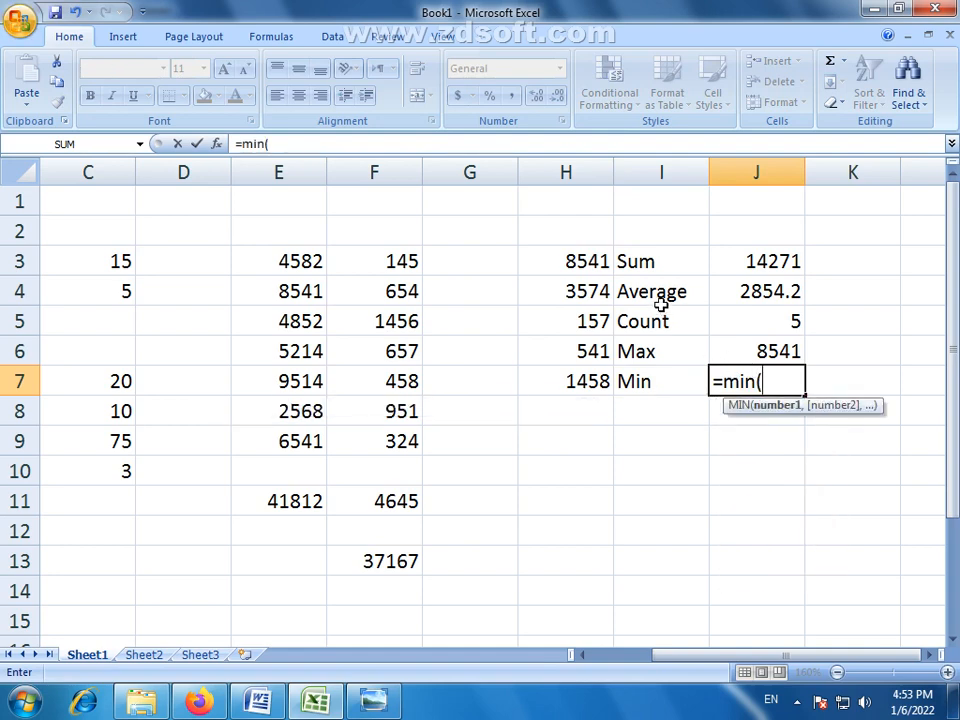
drag(574, 263, 587, 381)
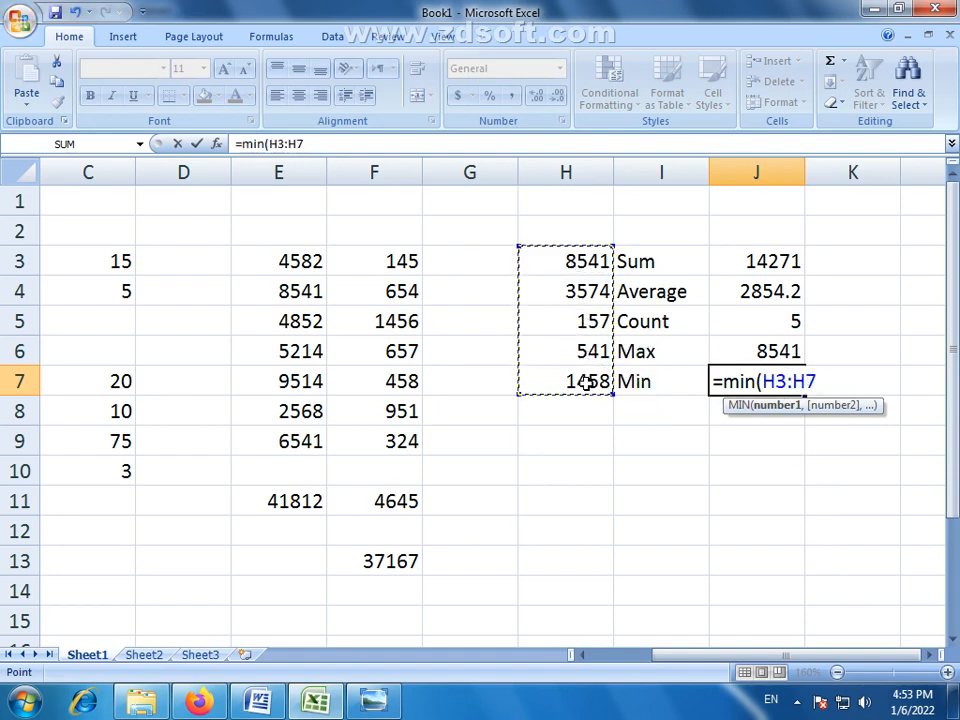
key(Return)
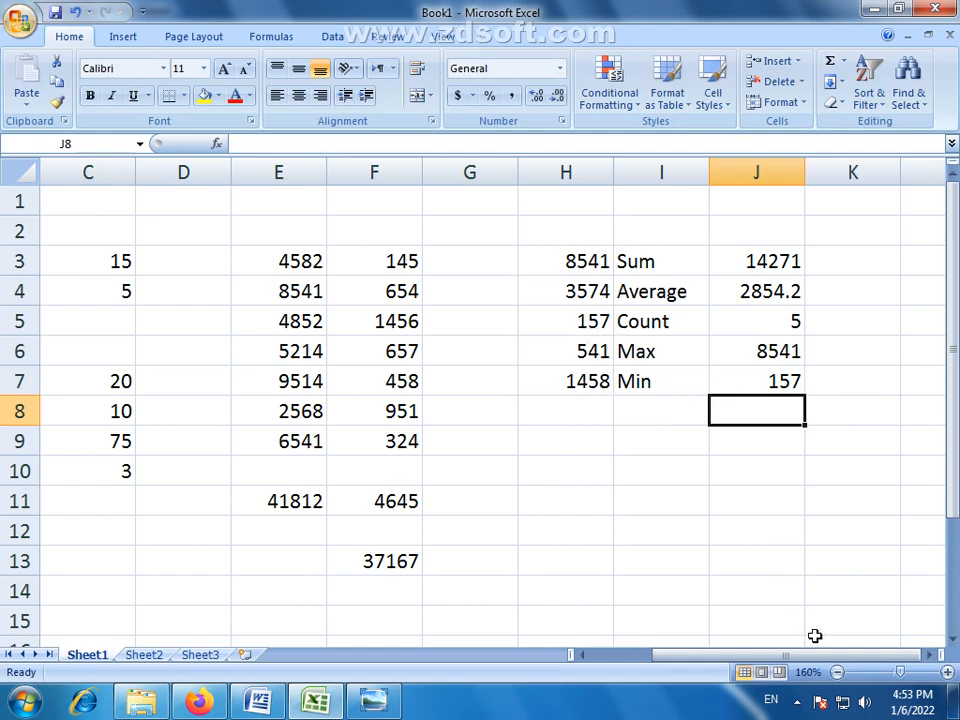
click(797, 697)
click(797, 697)
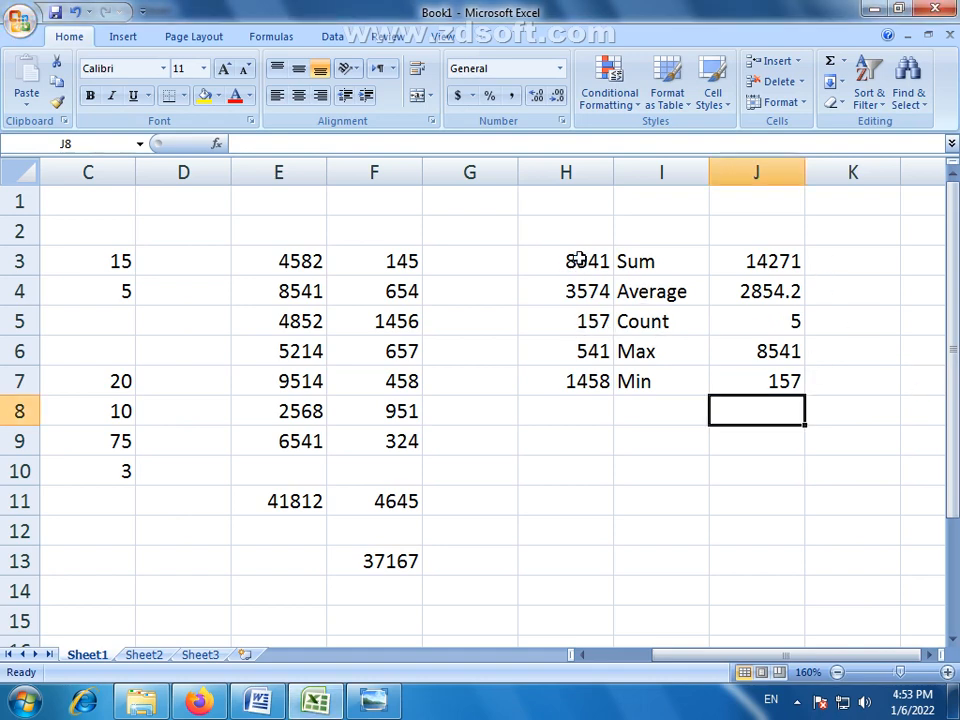
drag(579, 258, 583, 377)
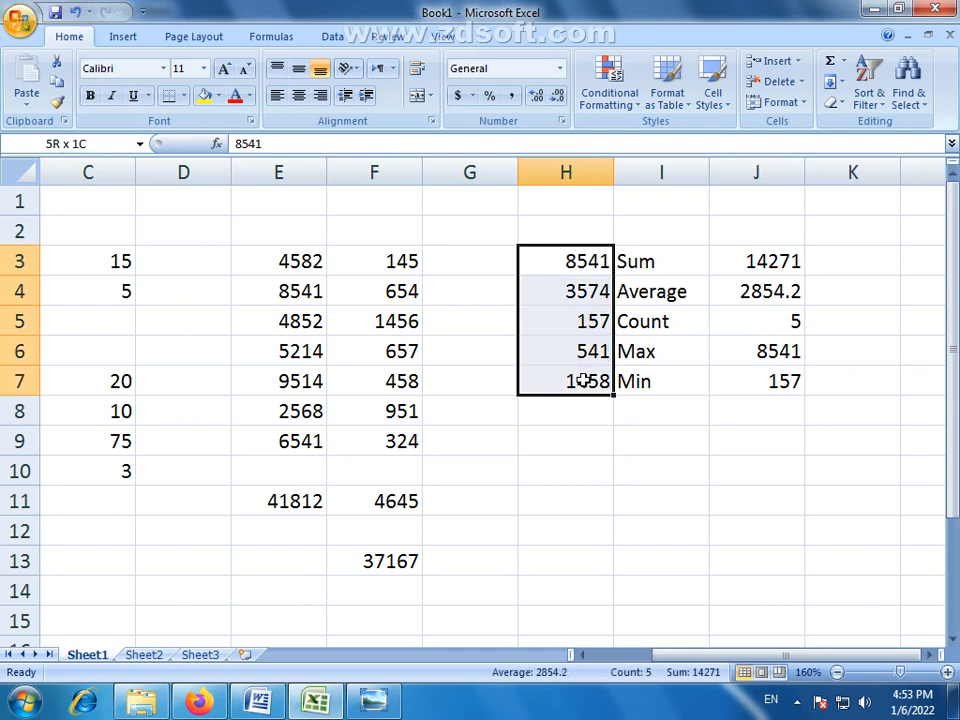
click(598, 318)
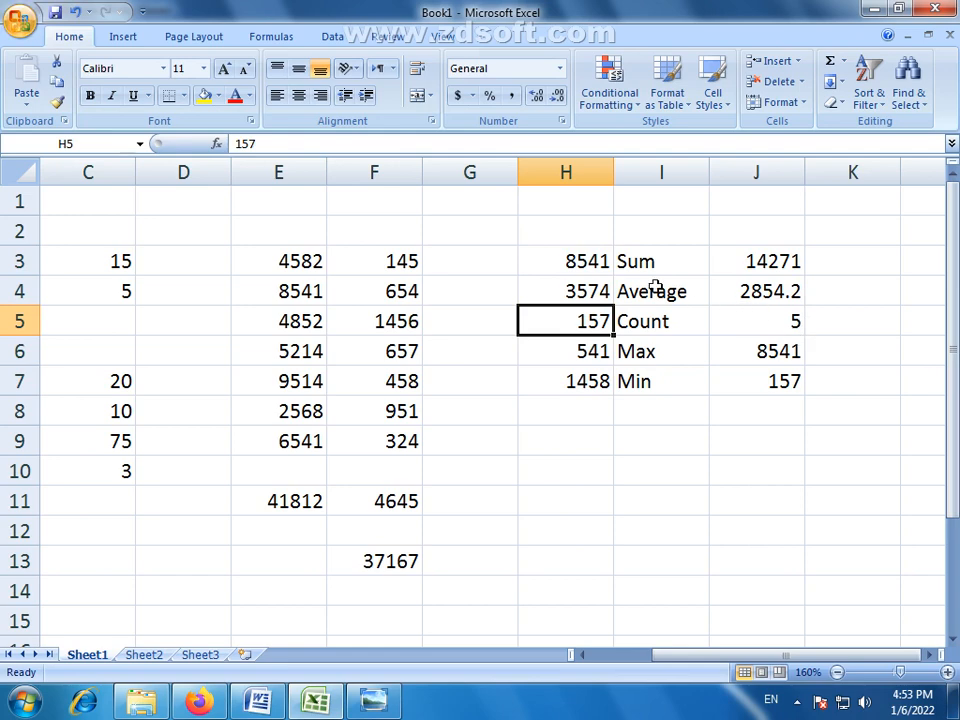
Step: Change the first number of the column H list, in H3, to 541
click(589, 261)
double_click(585, 261)
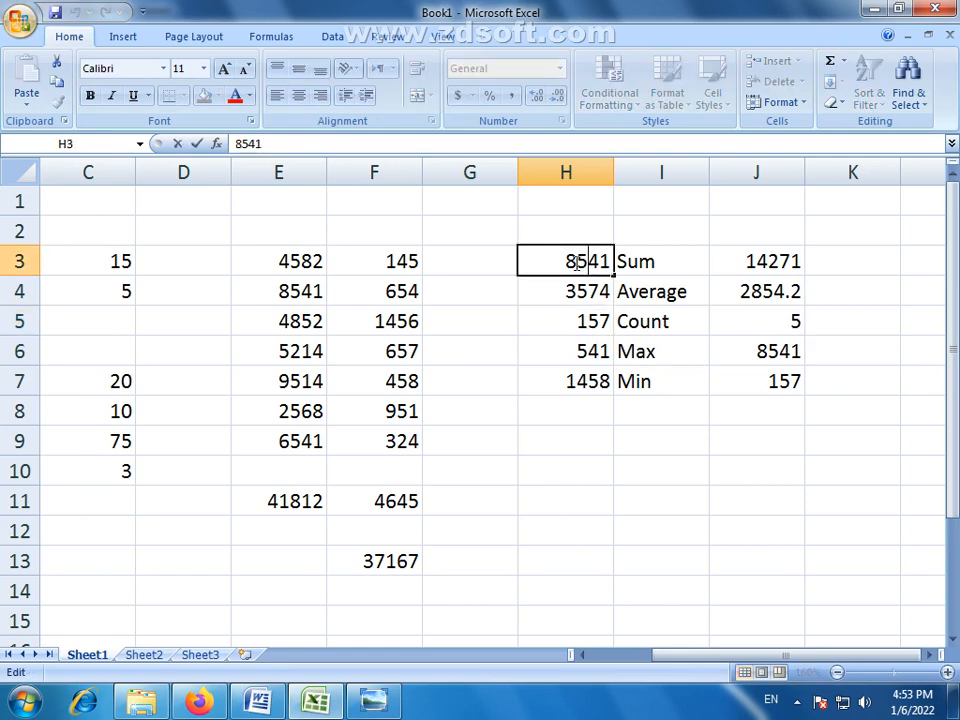
key(shift+Home)
key(BackSpace)
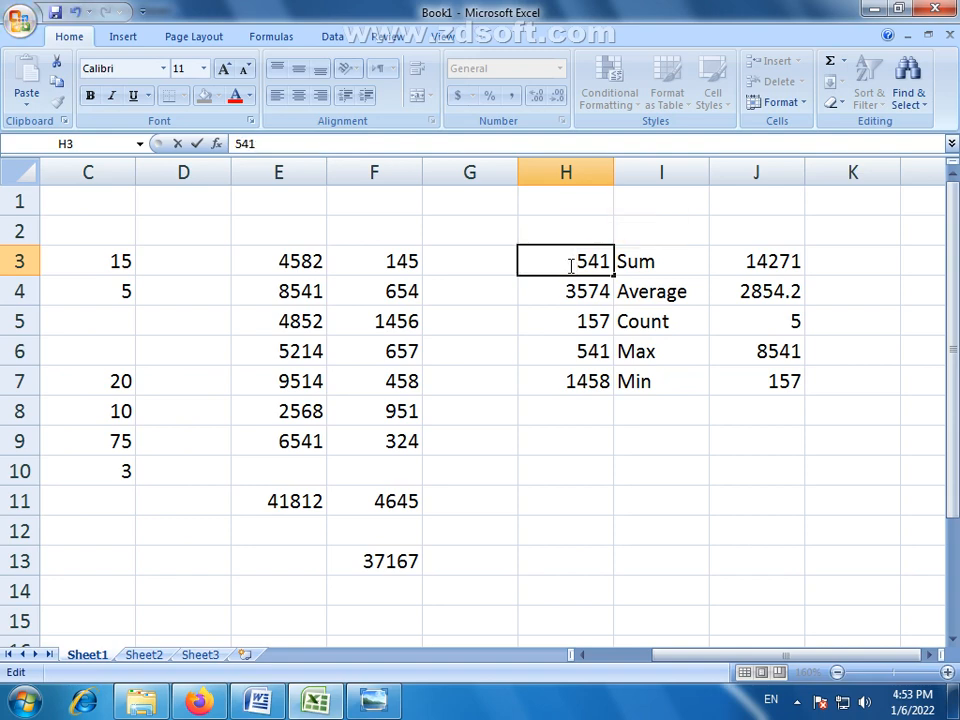
key(Return)
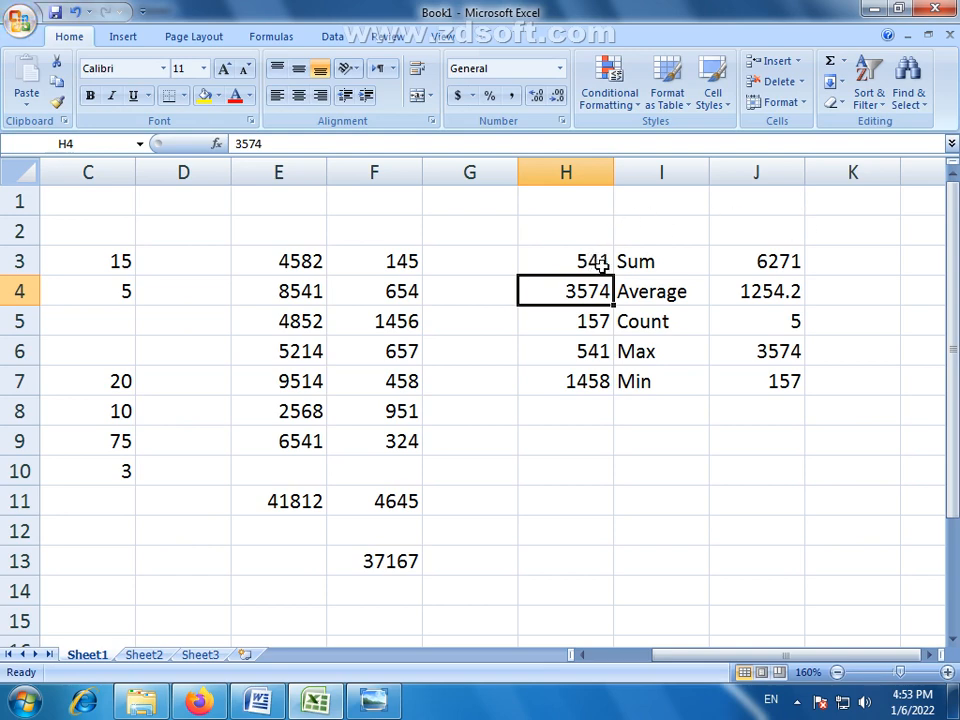
click(792, 354)
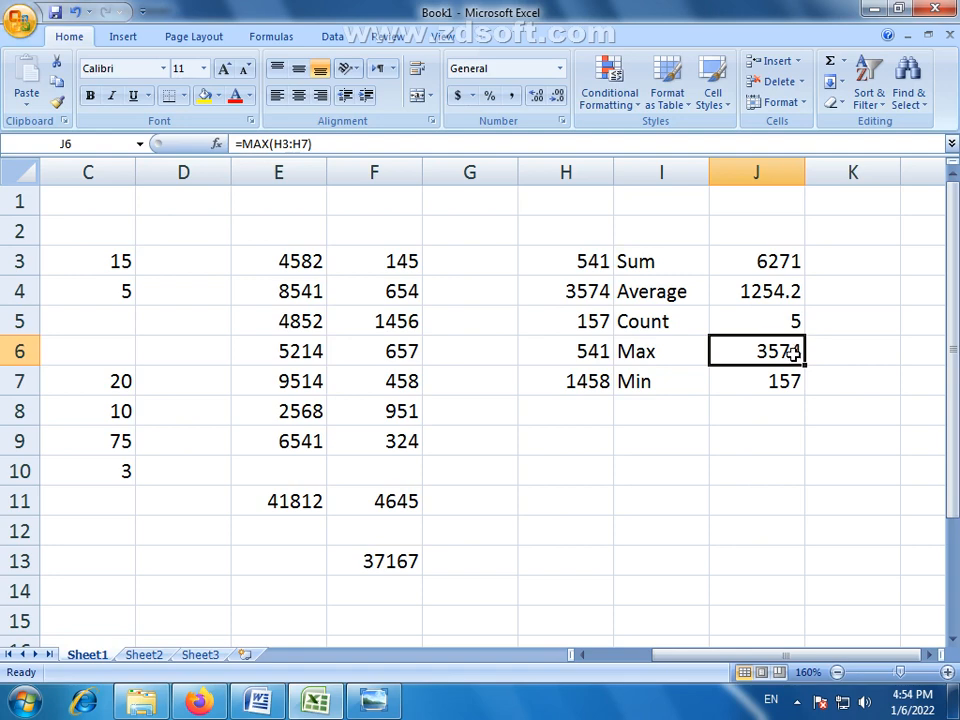
click(778, 374)
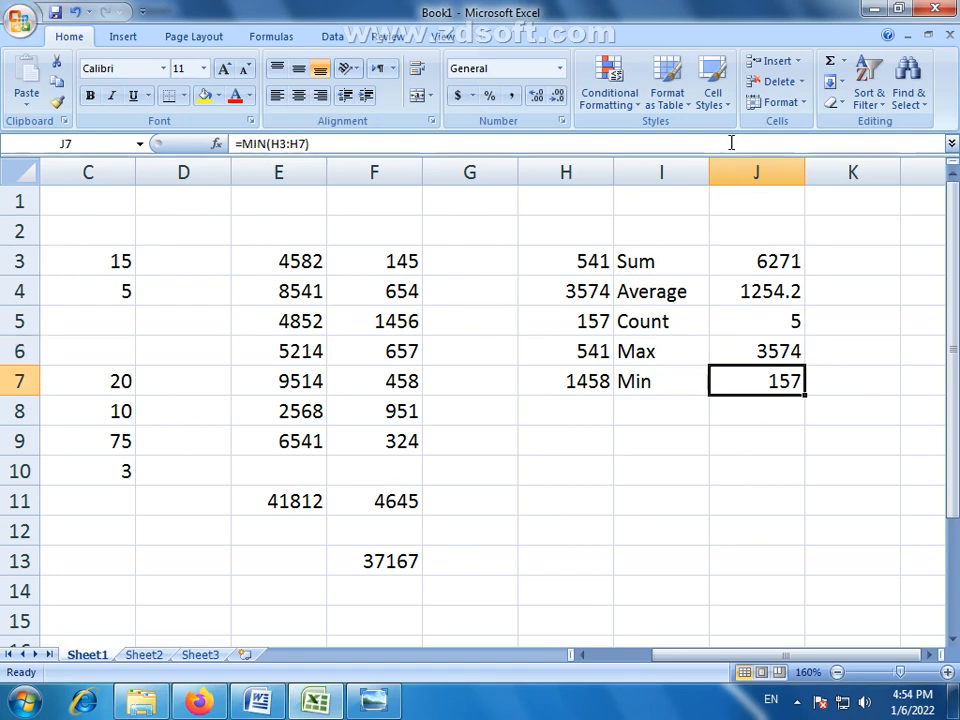
click(845, 62)
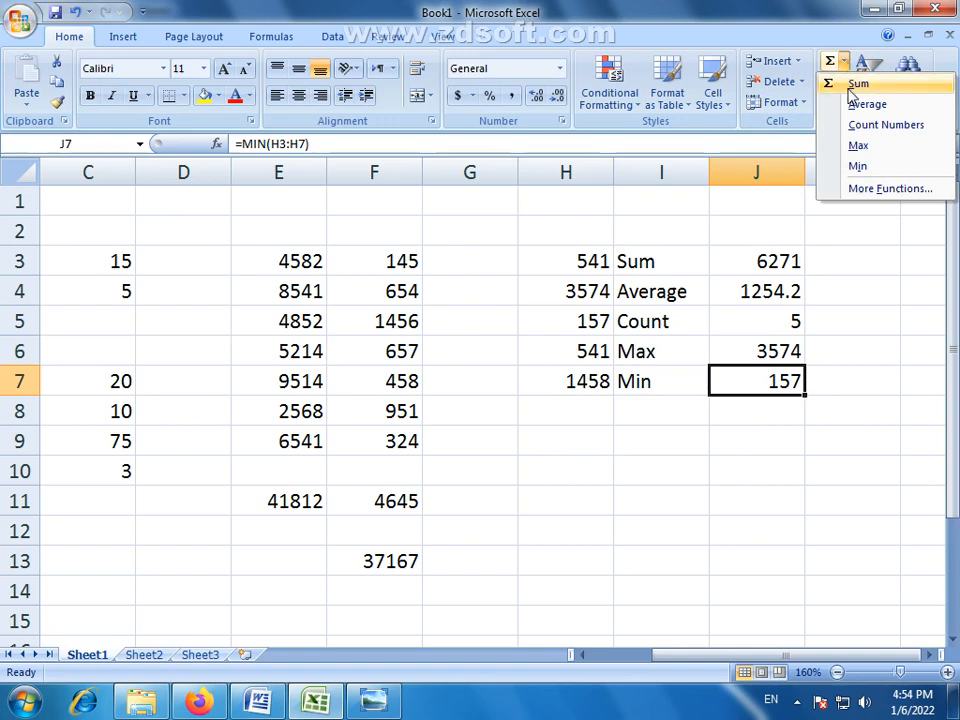
click(756, 381)
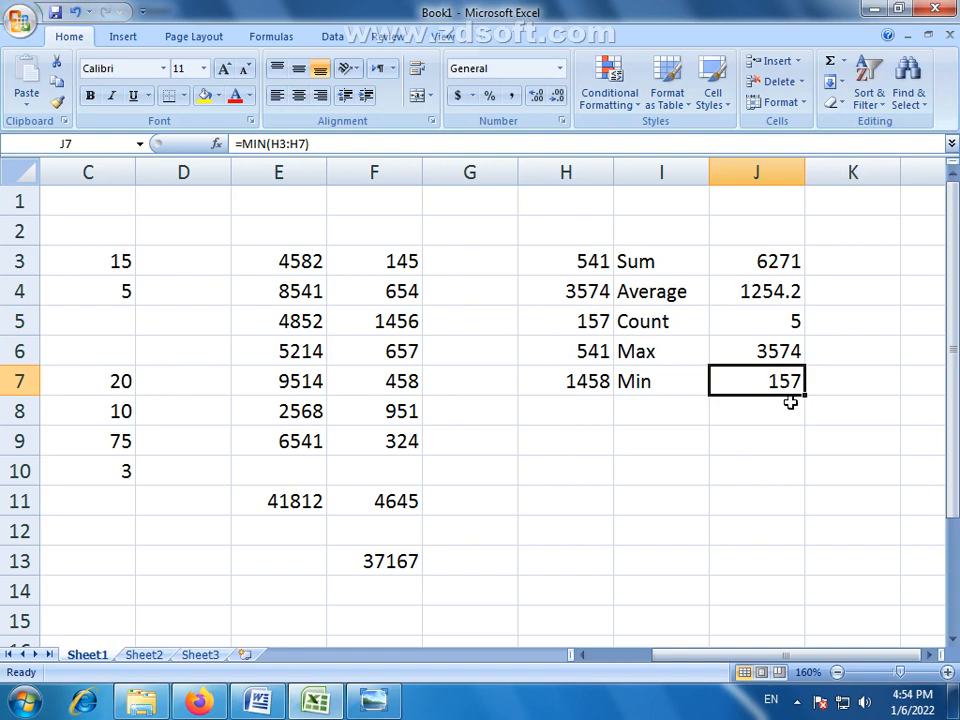
click(792, 401)
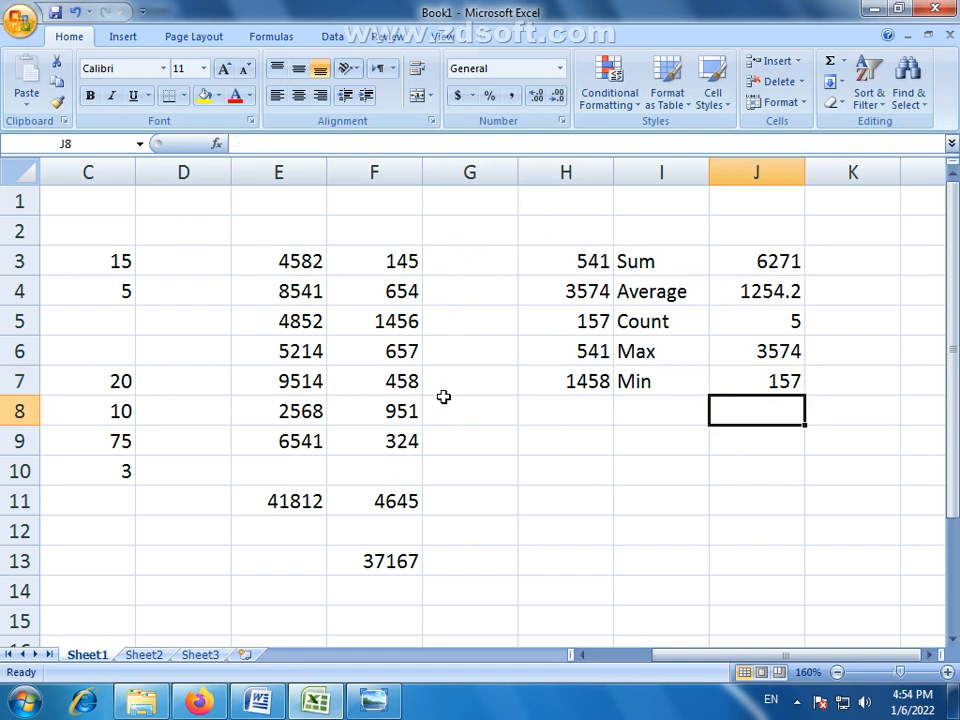
Step: Change the first operand of the arithmetic formulas, in C3, to 56 and check the results in C7:C10
click(122, 262)
text(5)
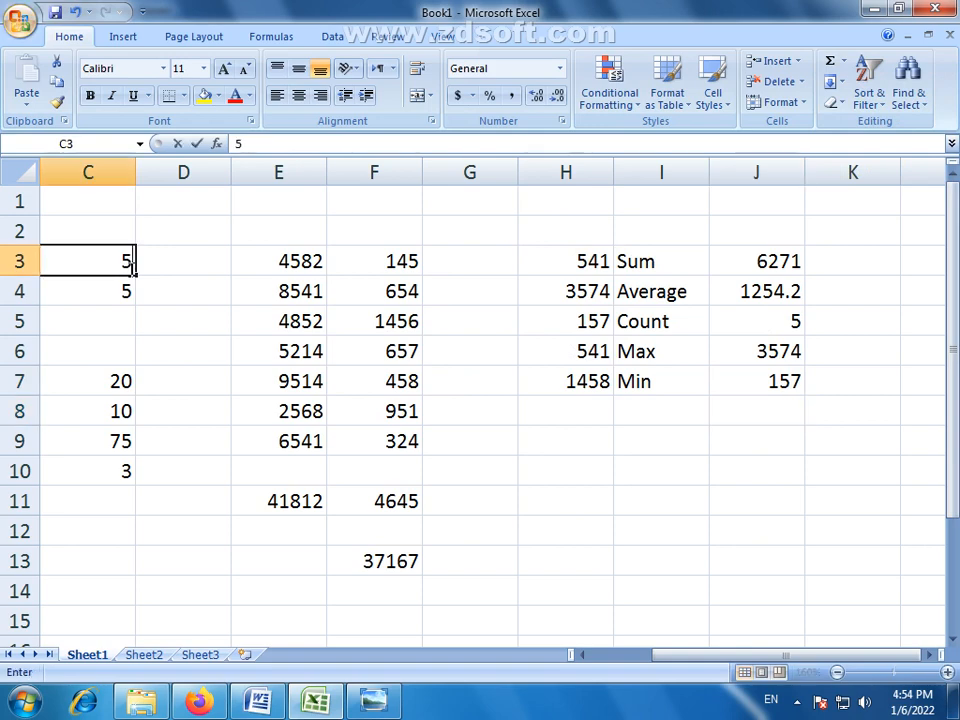
text(6)
key(Return)
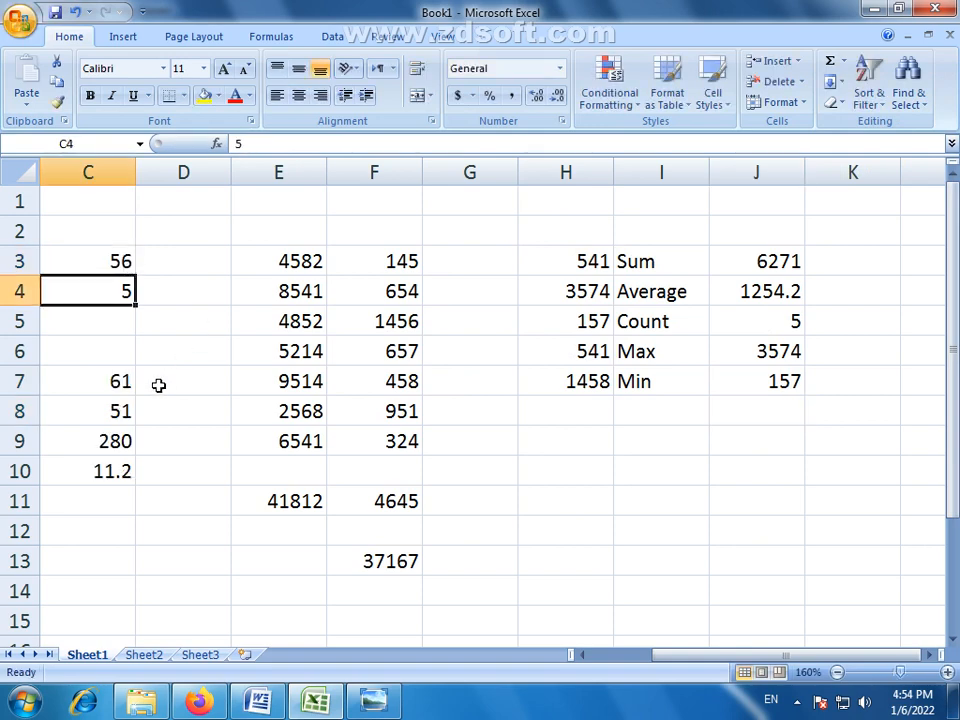
drag(126, 388, 126, 459)
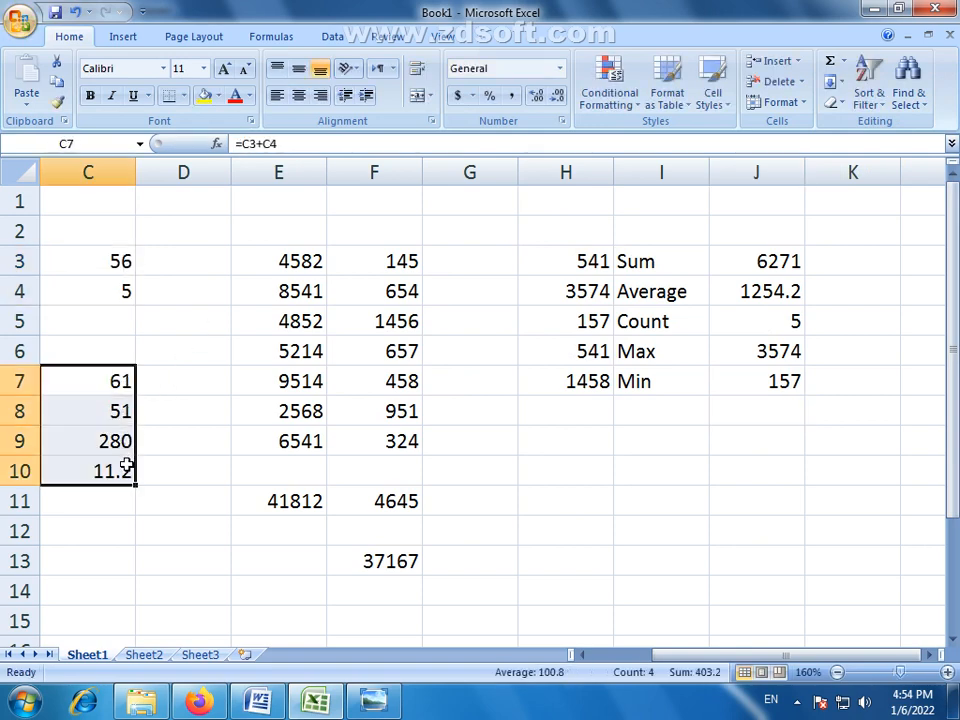
Step: Change the column F number in F6 to 4587 and check the total in F11 and the difference in F13
click(401, 355)
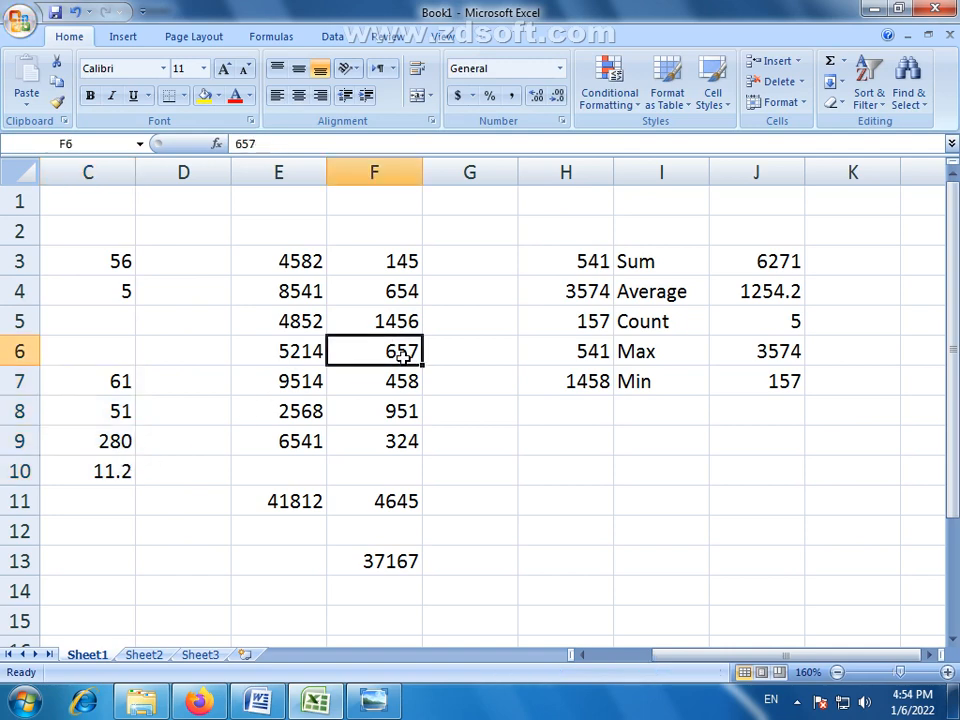
text(4587)
key(Return)
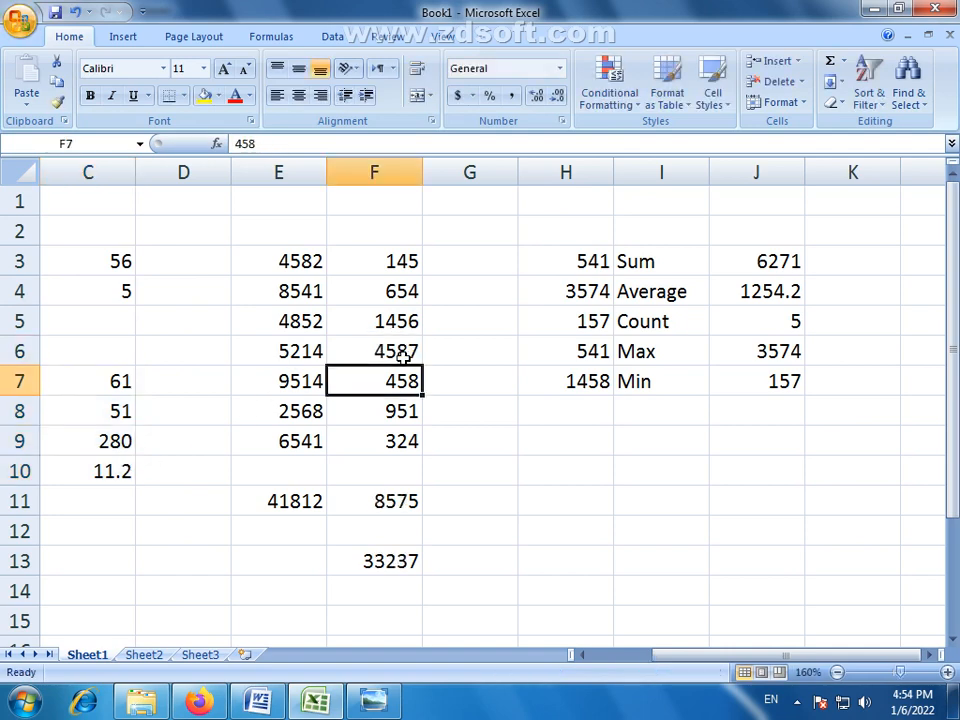
drag(366, 508, 373, 561)
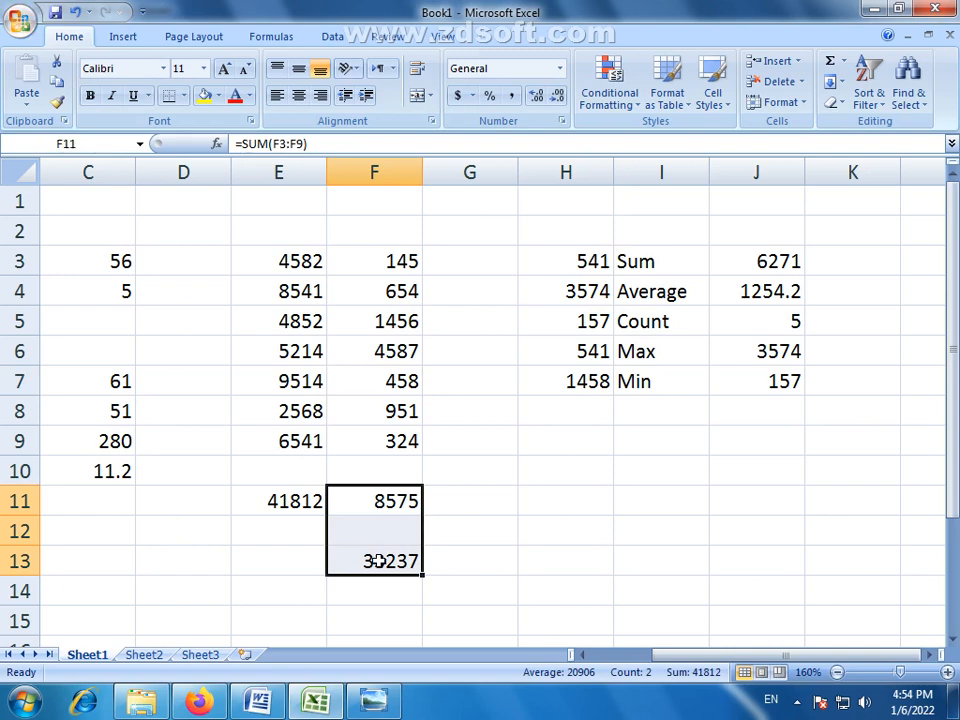
click(373, 561)
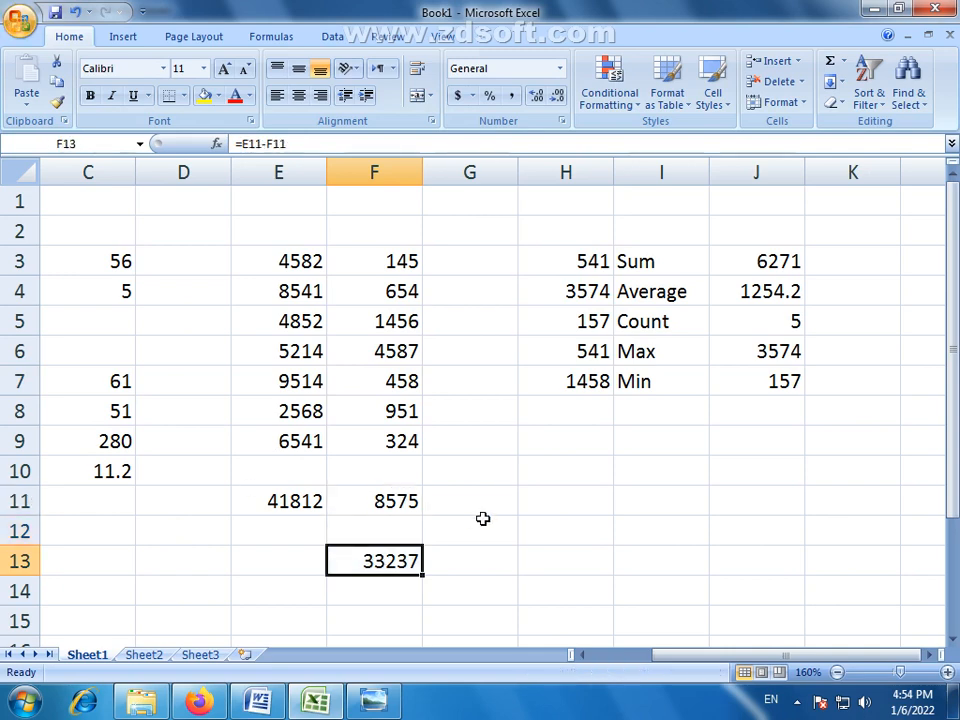
Step: Apply the Title cell style to the totals and difference in E11:F13
drag(276, 506, 362, 558)
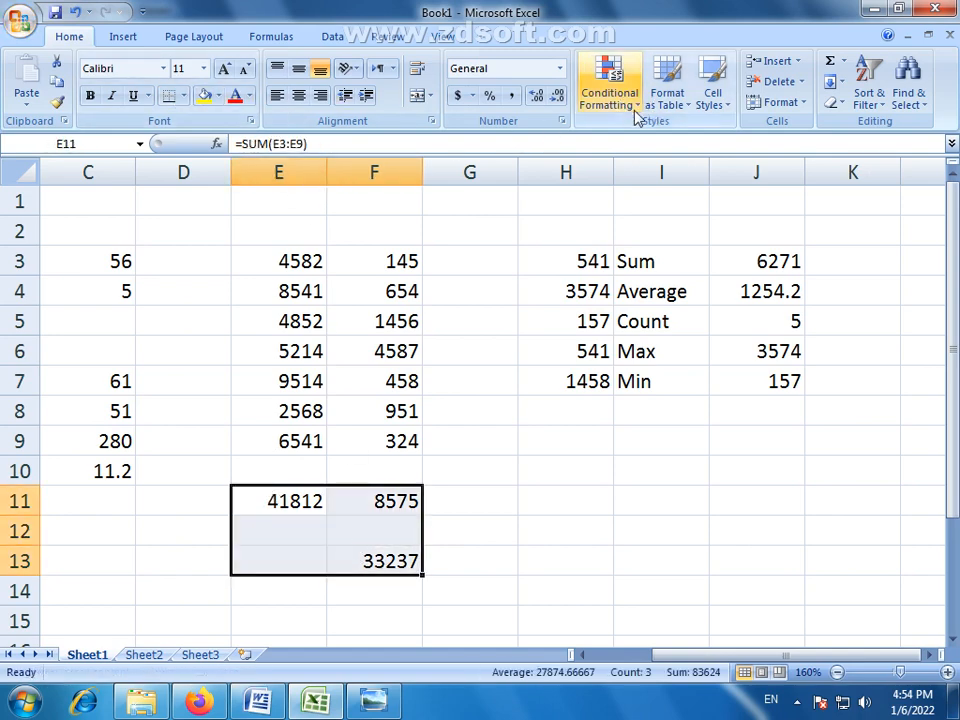
click(714, 98)
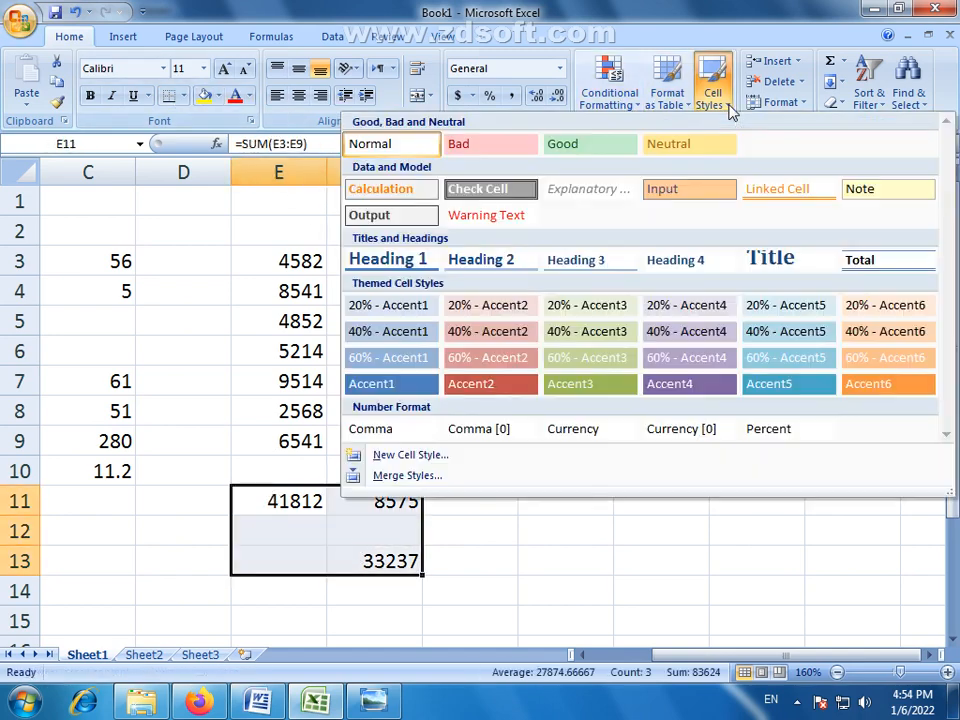
click(762, 258)
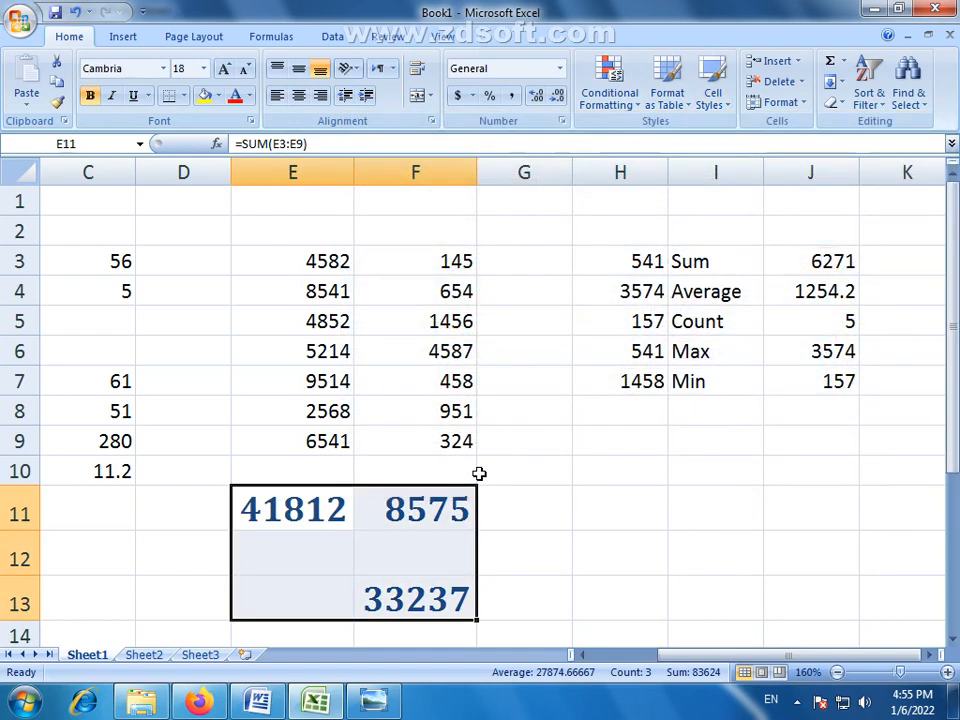
Step: Re-enter 4587 in F6 and change the number below it, in F7, to 524
click(456, 352)
text(4587)
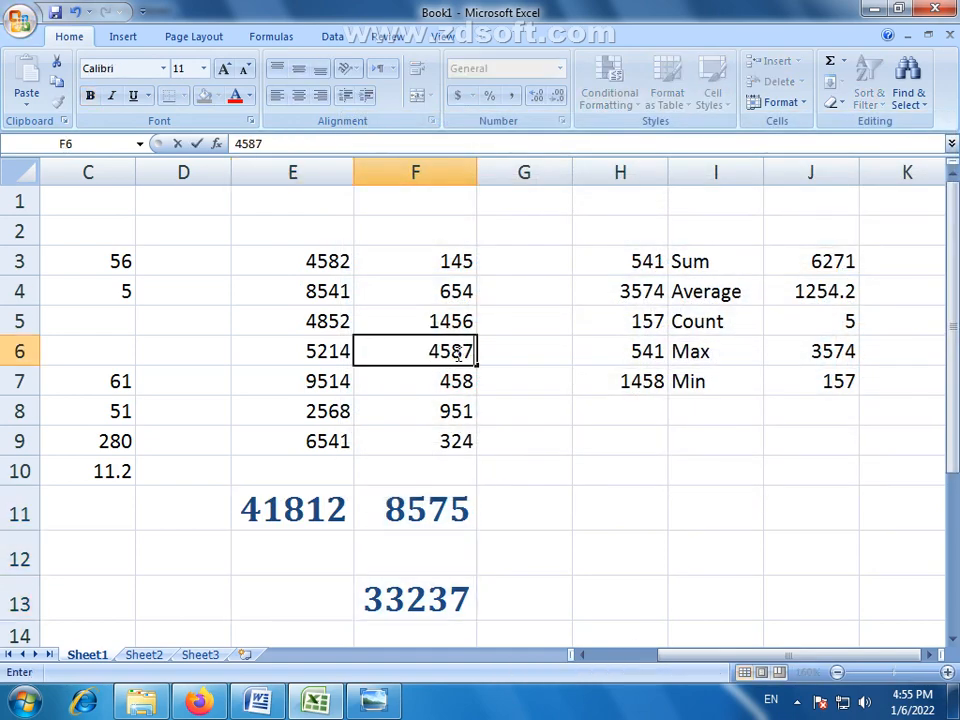
key(Return)
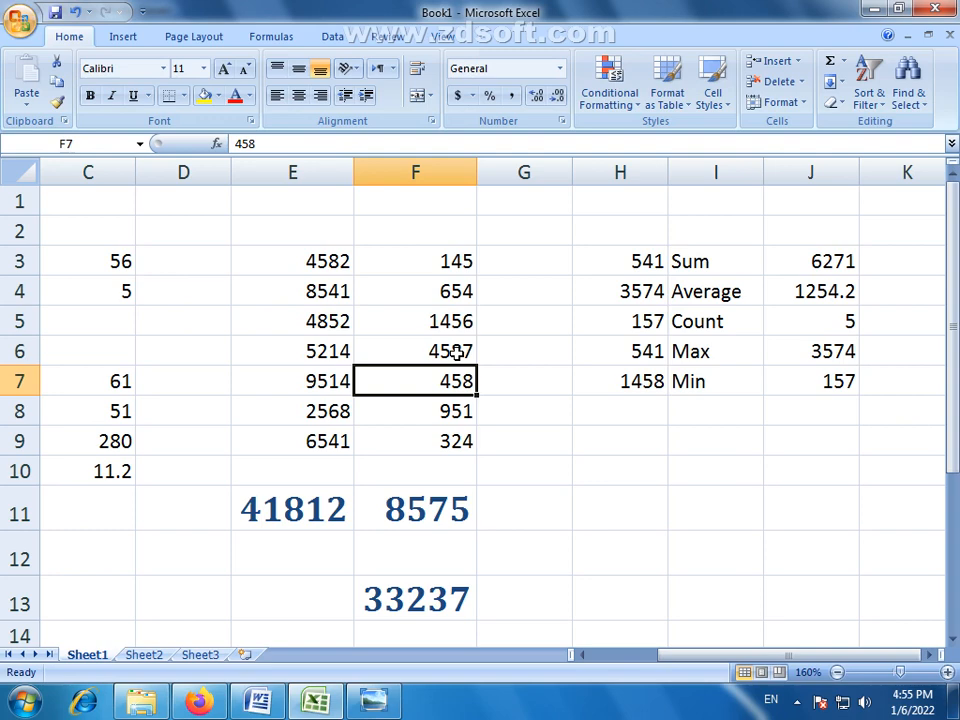
text(524)
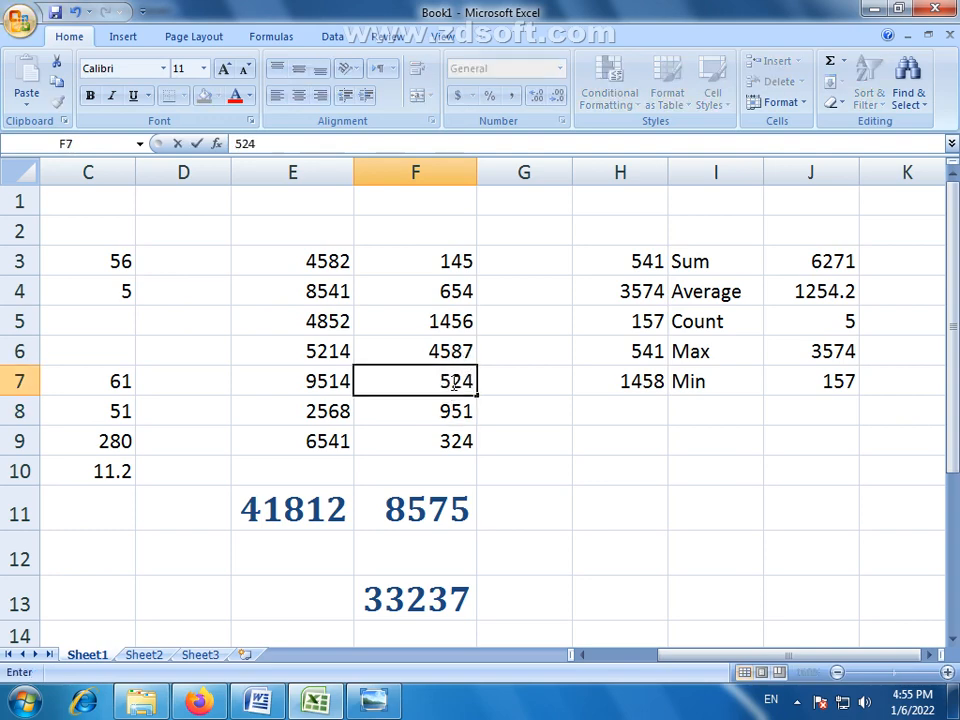
key(Return)
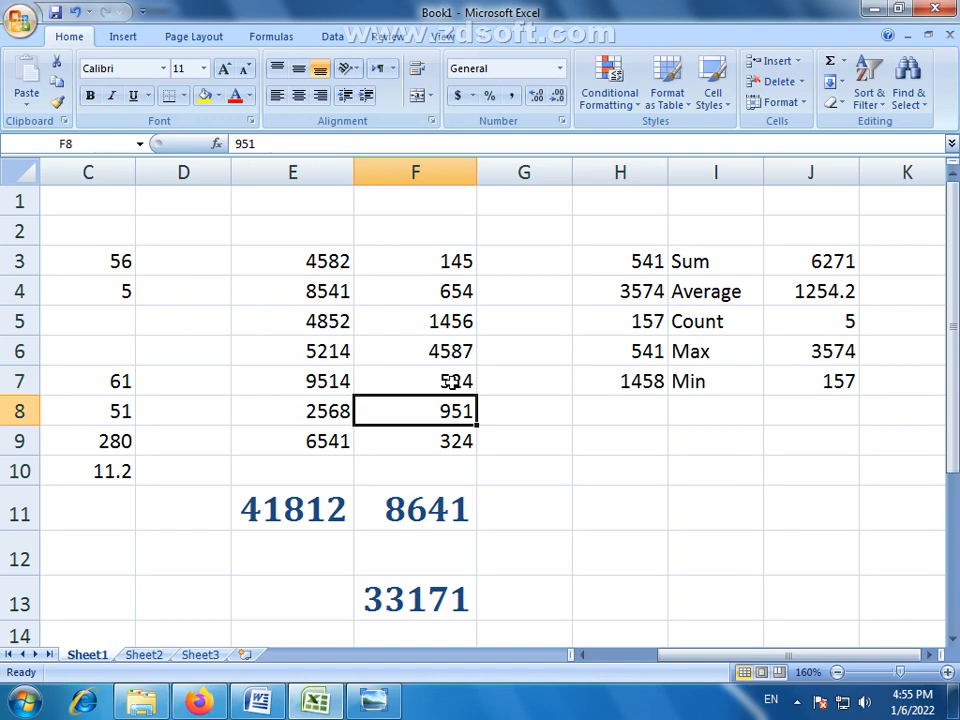
Step: Change the column E number in E5 to 541
click(328, 319)
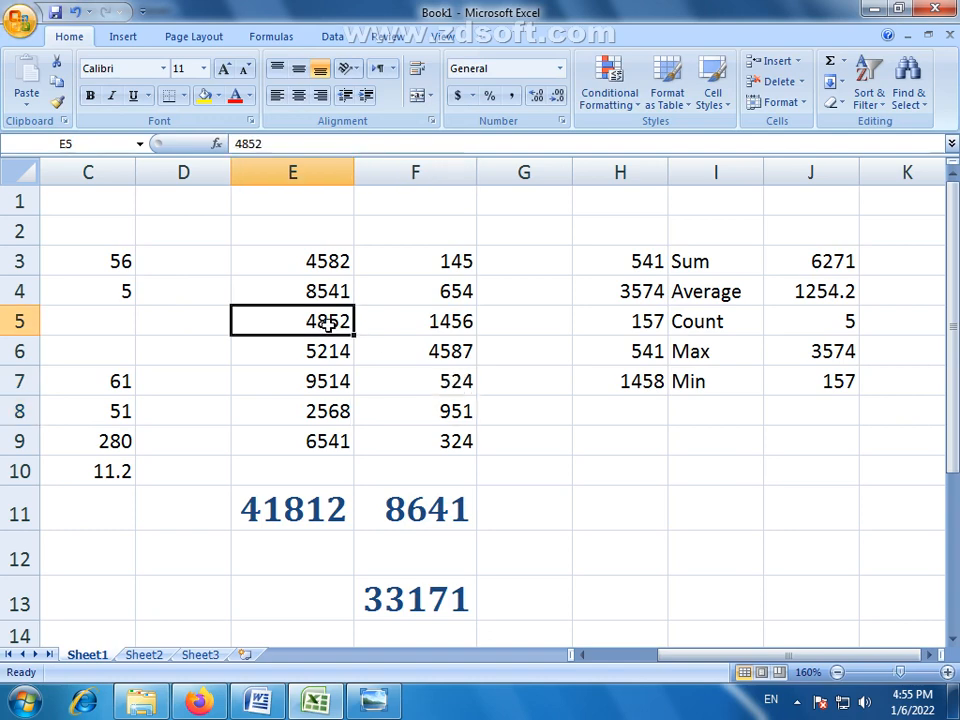
text(541)
key(Return)
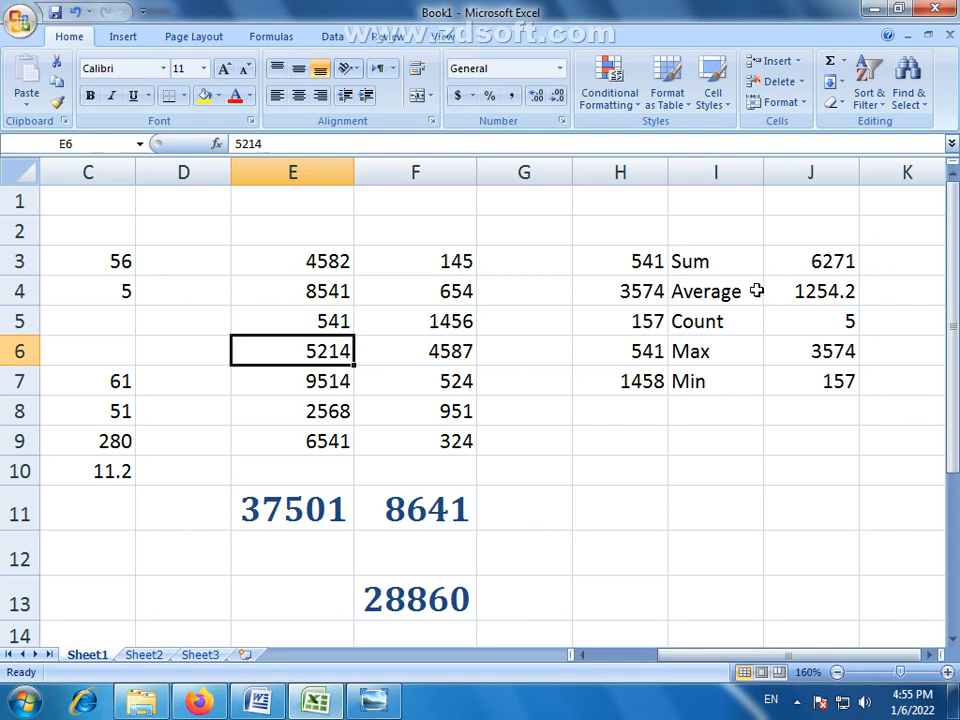
Step: Review the sum, average, count, max and min formulas in J3:J7 against the numbers in H3:H7, and the finished worksheet
click(803, 263)
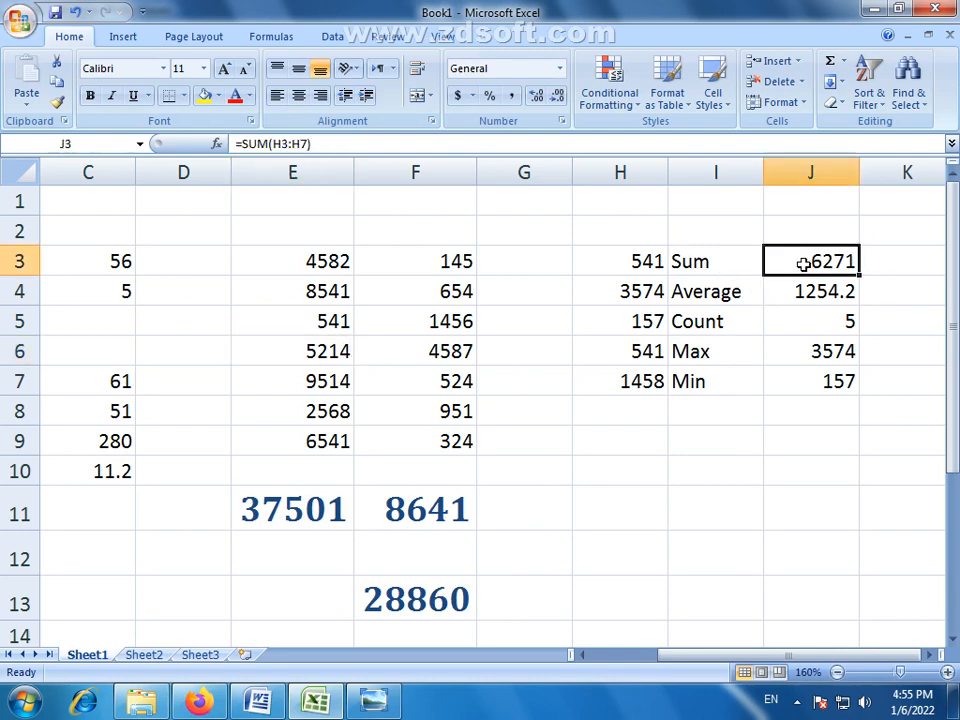
click(800, 290)
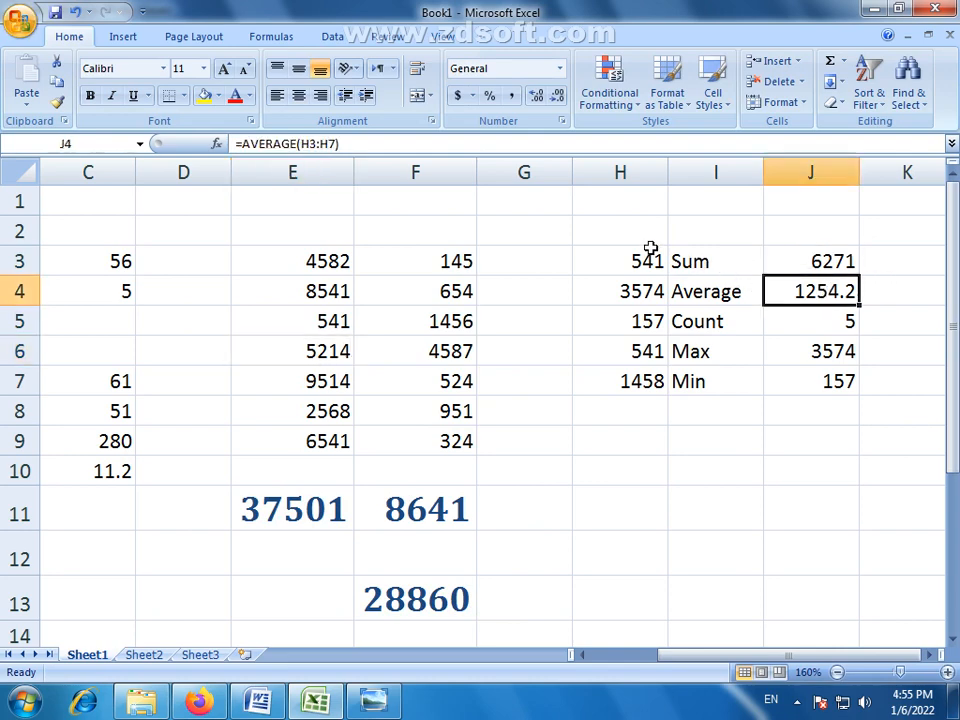
drag(648, 258, 636, 381)
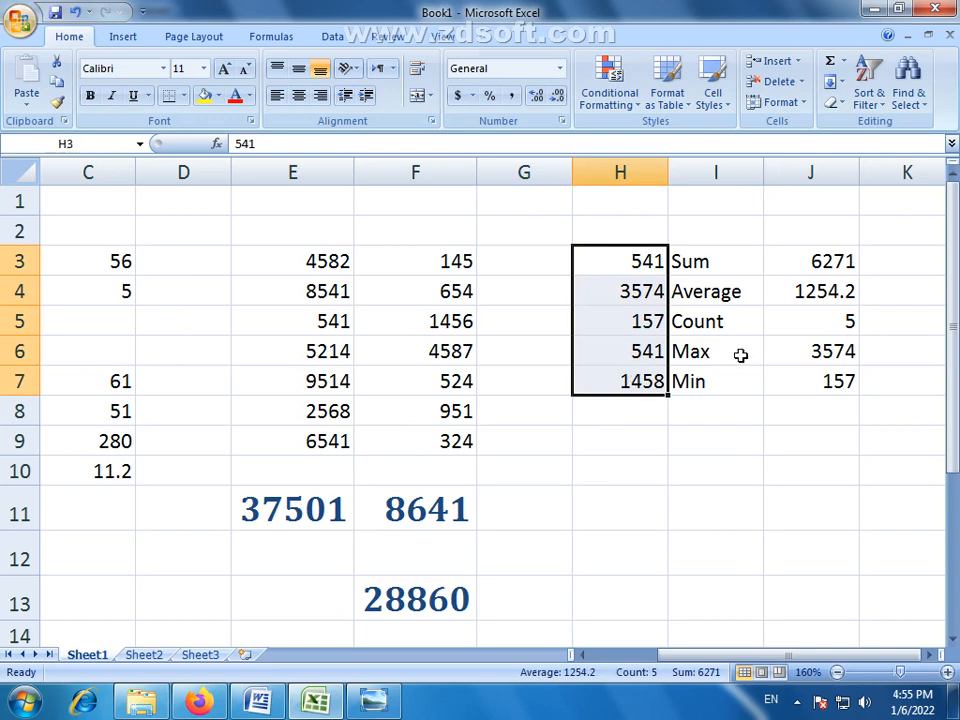
click(788, 352)
click(834, 320)
click(834, 372)
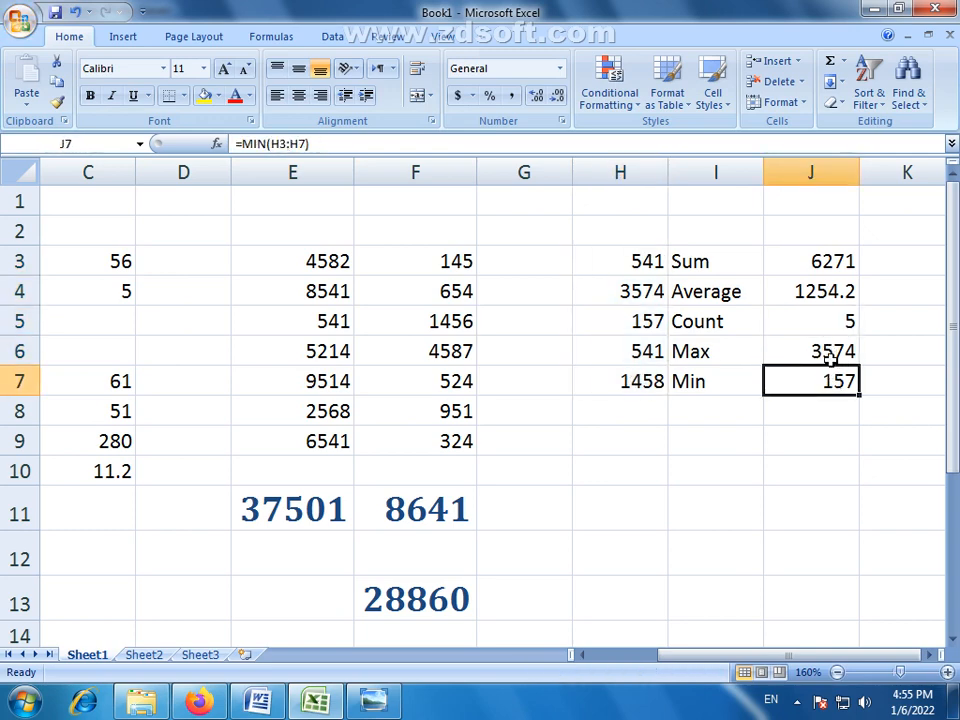
click(831, 345)
click(829, 315)
click(826, 283)
click(829, 261)
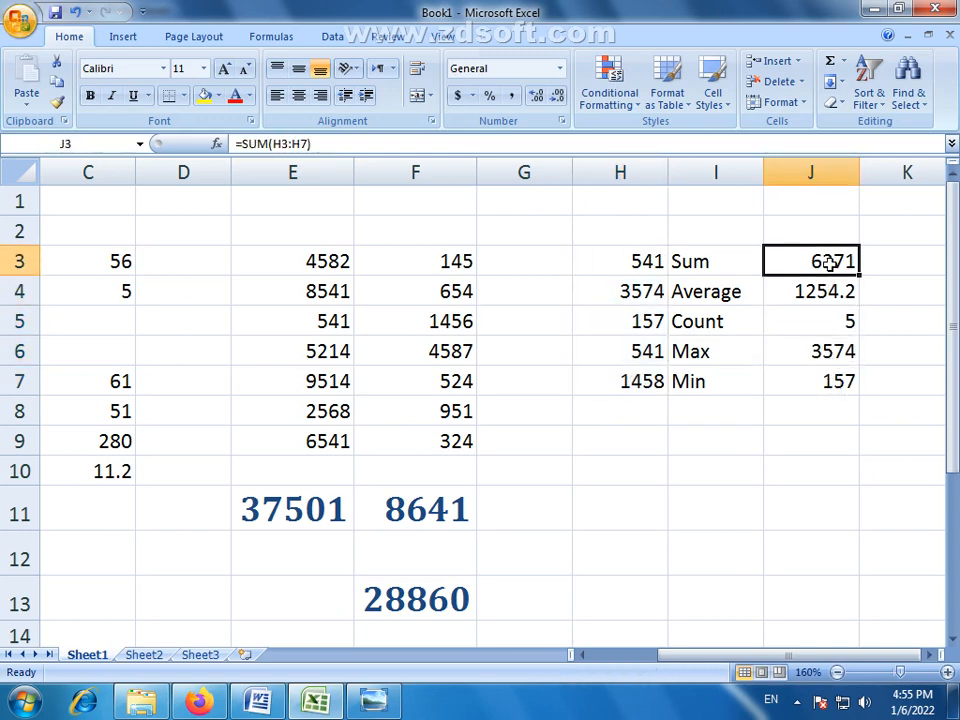
click(549, 434)
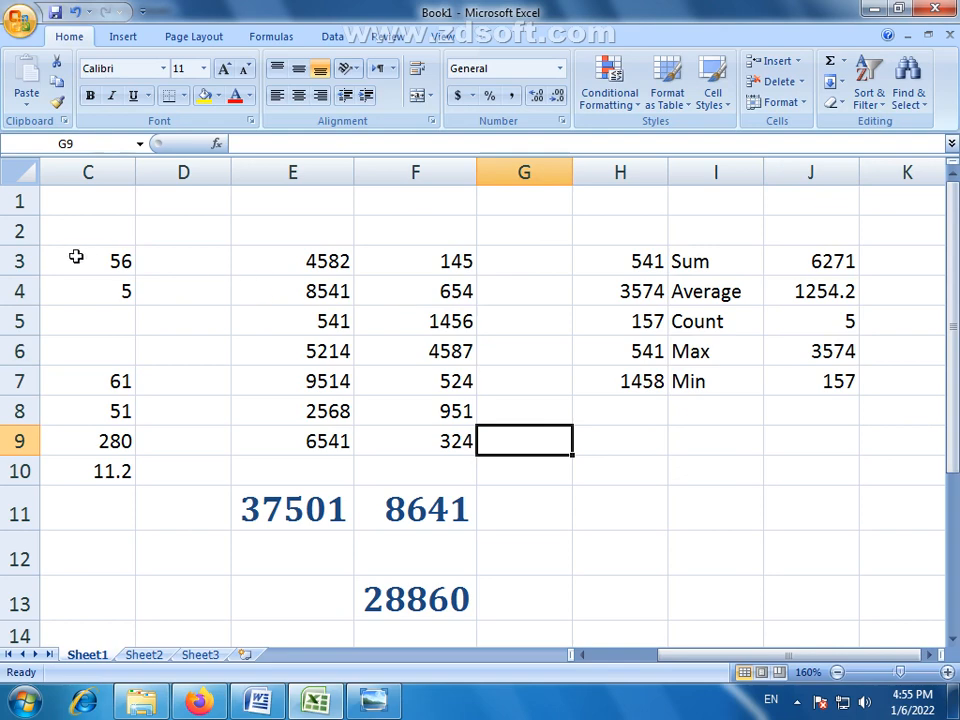
drag(77, 257, 793, 561)
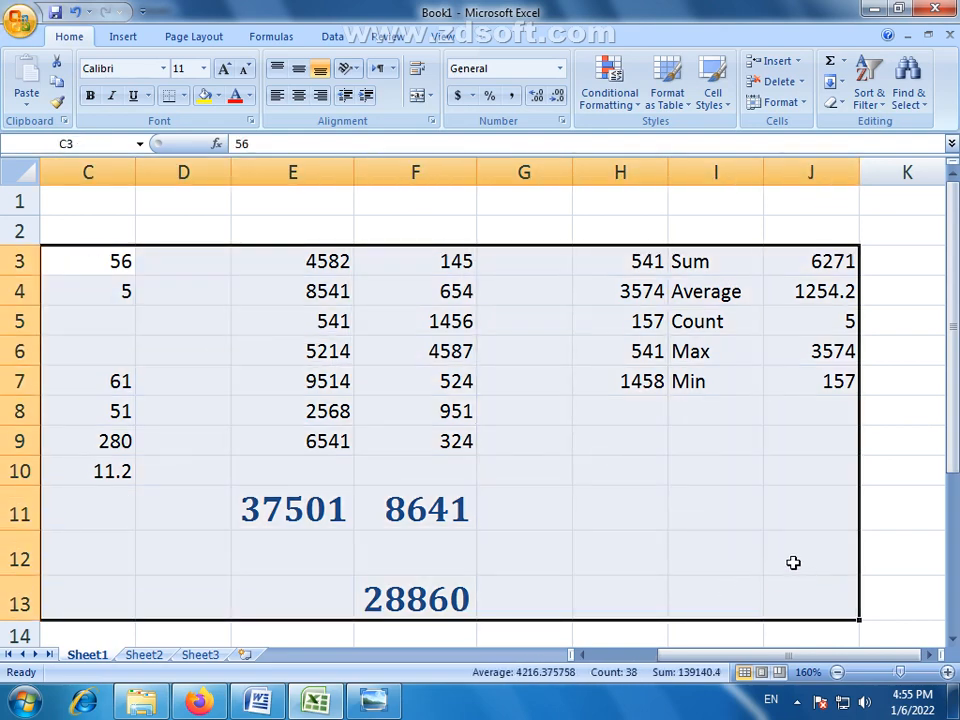
click(800, 510)
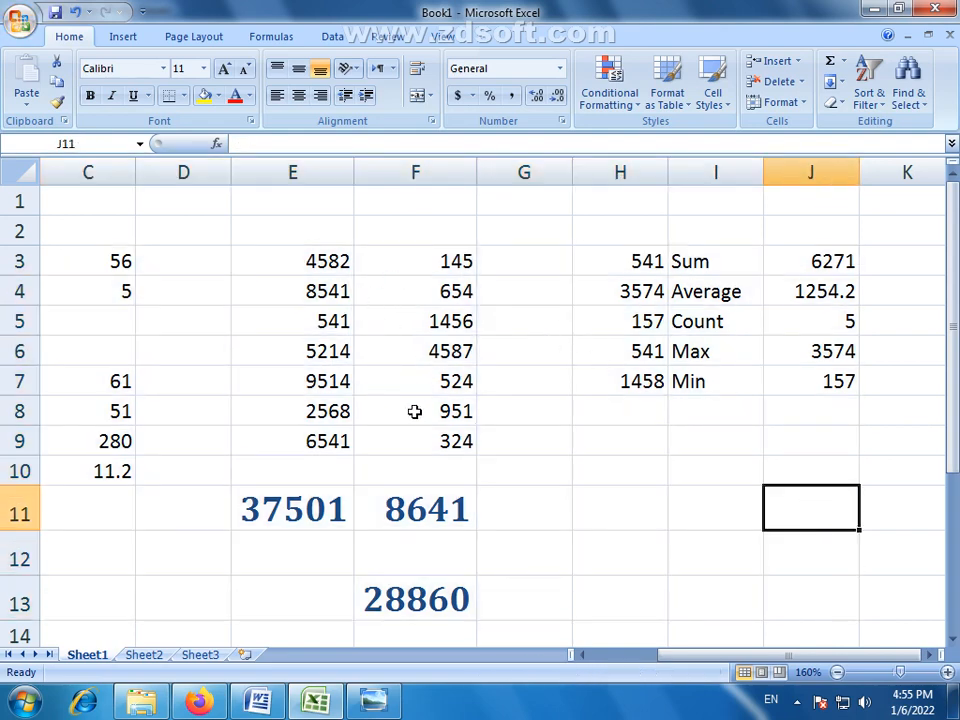